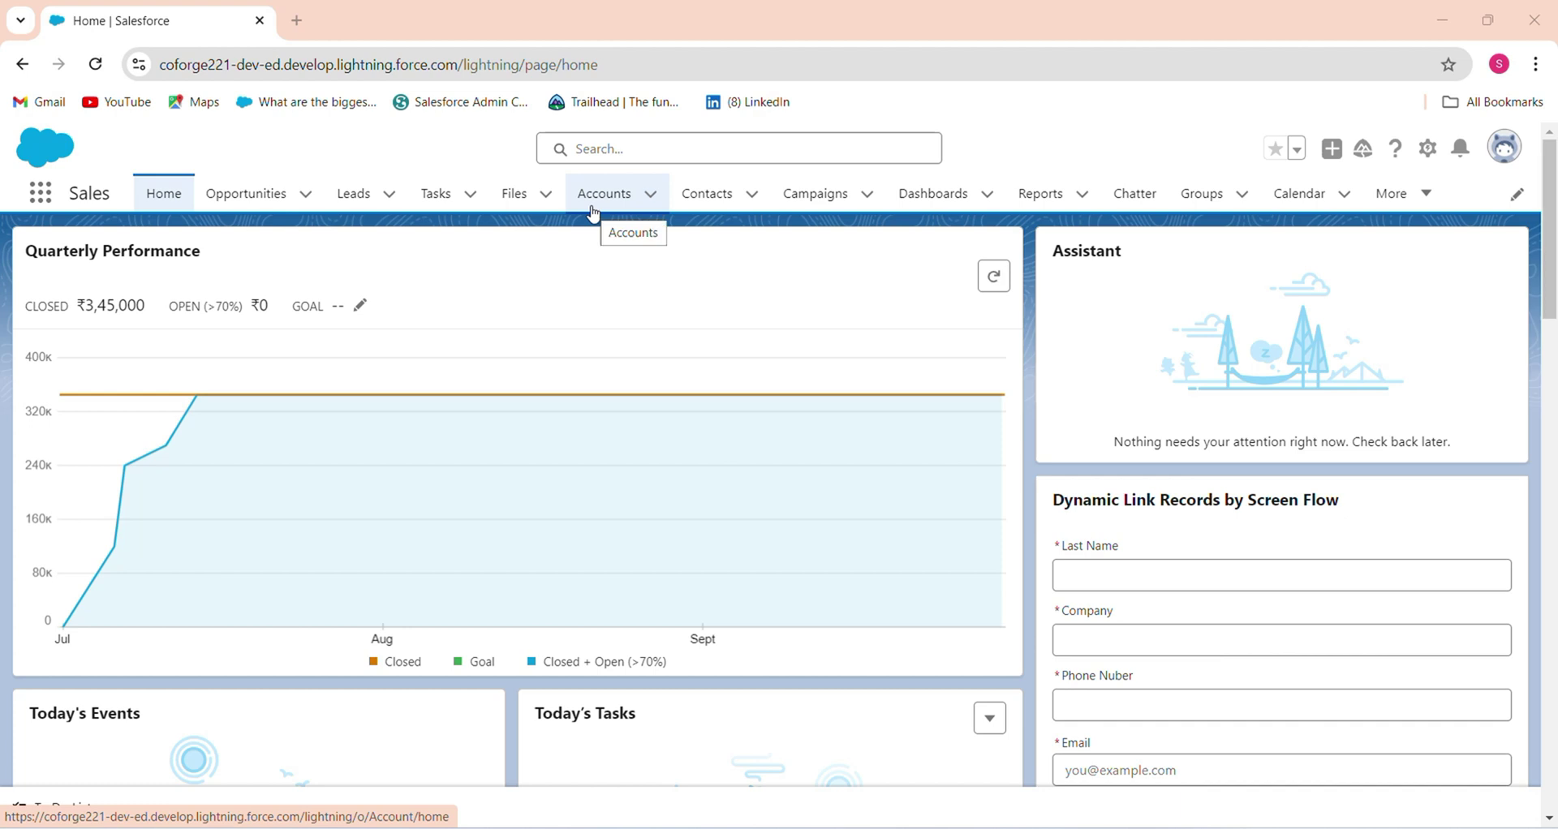
Step: Open the Opportunities list and check the opportunity owners and the logged-in user's profile
{"action": "left_click", "coordinate": [272, 196]}
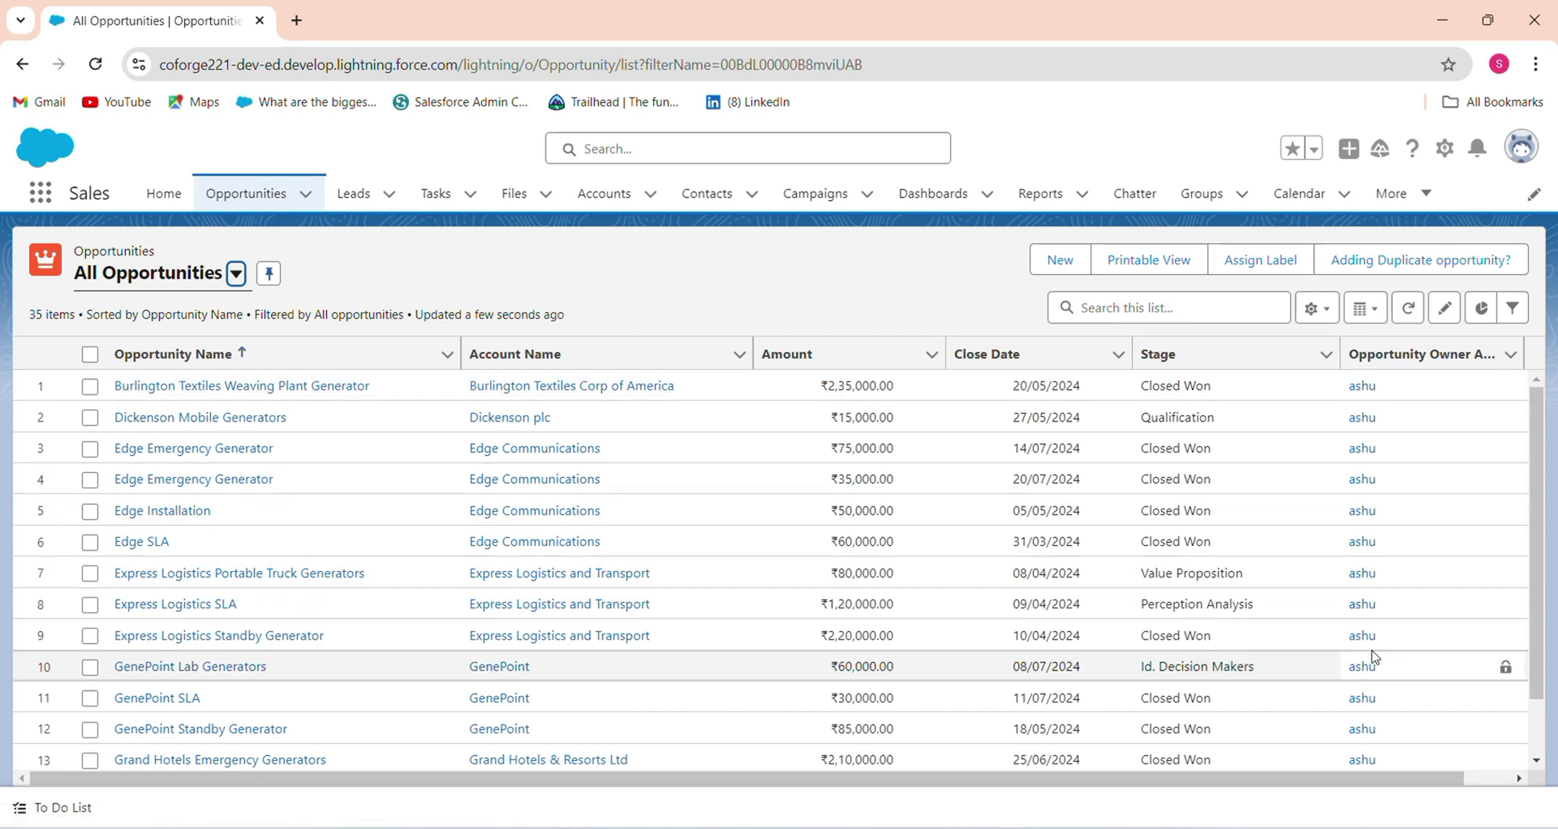
{"action": "scroll", "coordinate": [1529, 690], "scroll_direction": "down", "scroll_amount": 2}
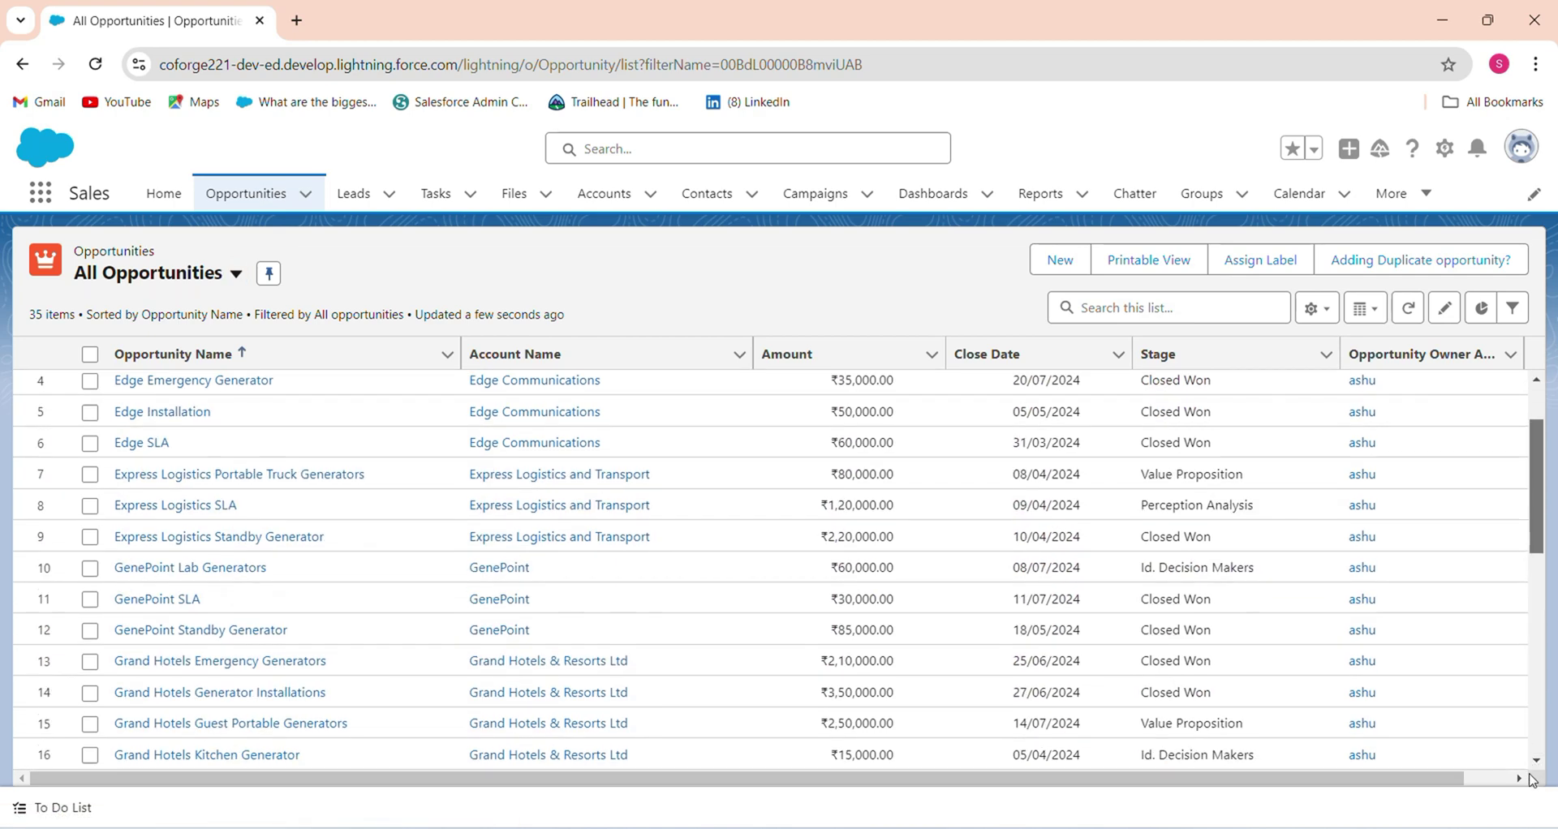
{"action": "scroll", "coordinate": [1530, 755], "scroll_direction": "up", "scroll_amount": 3}
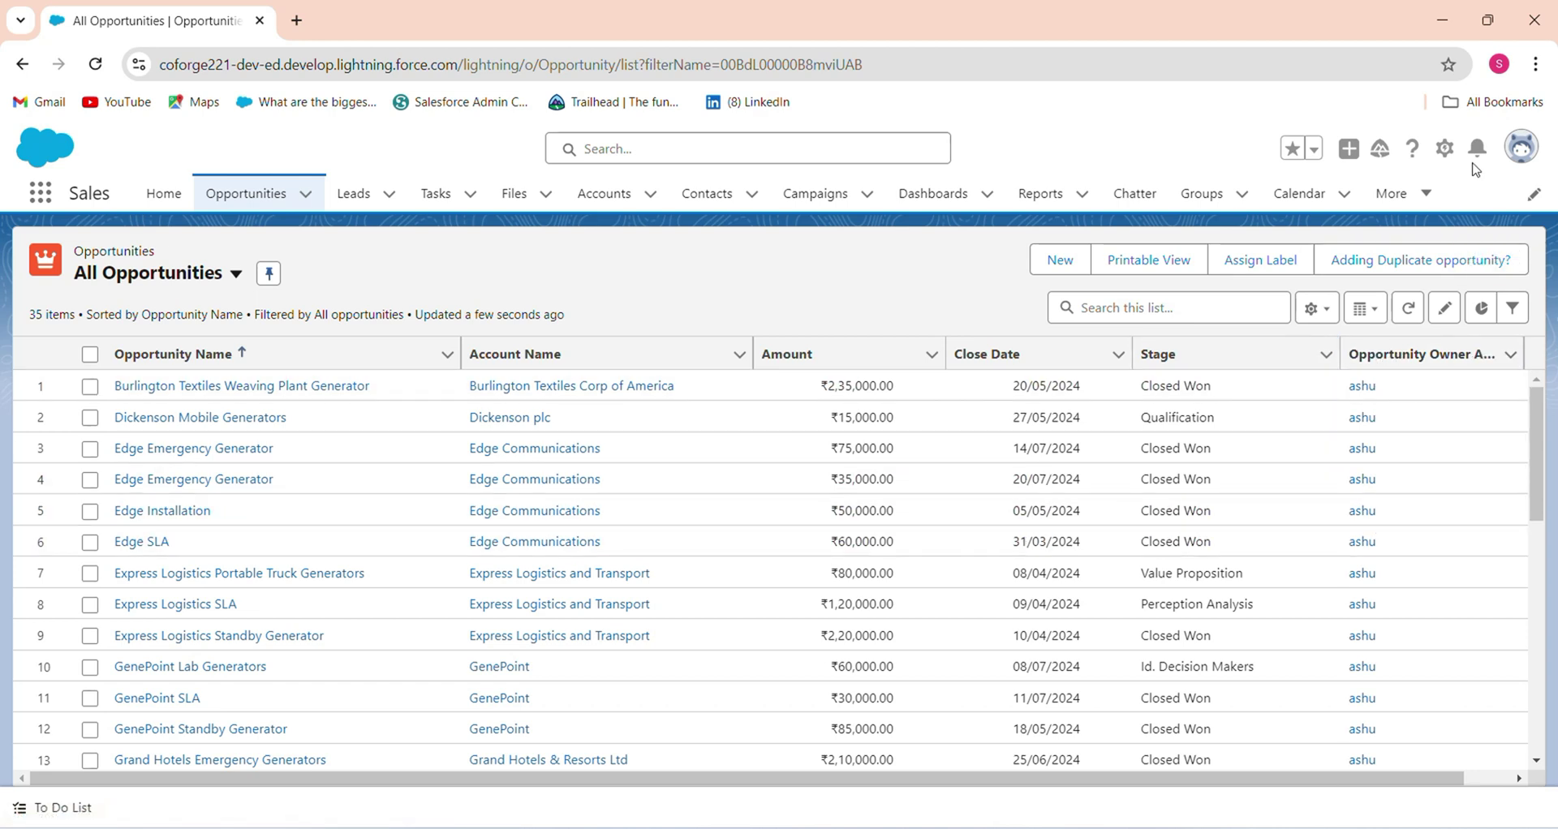
{"action": "left_click", "coordinate": [1523, 162]}
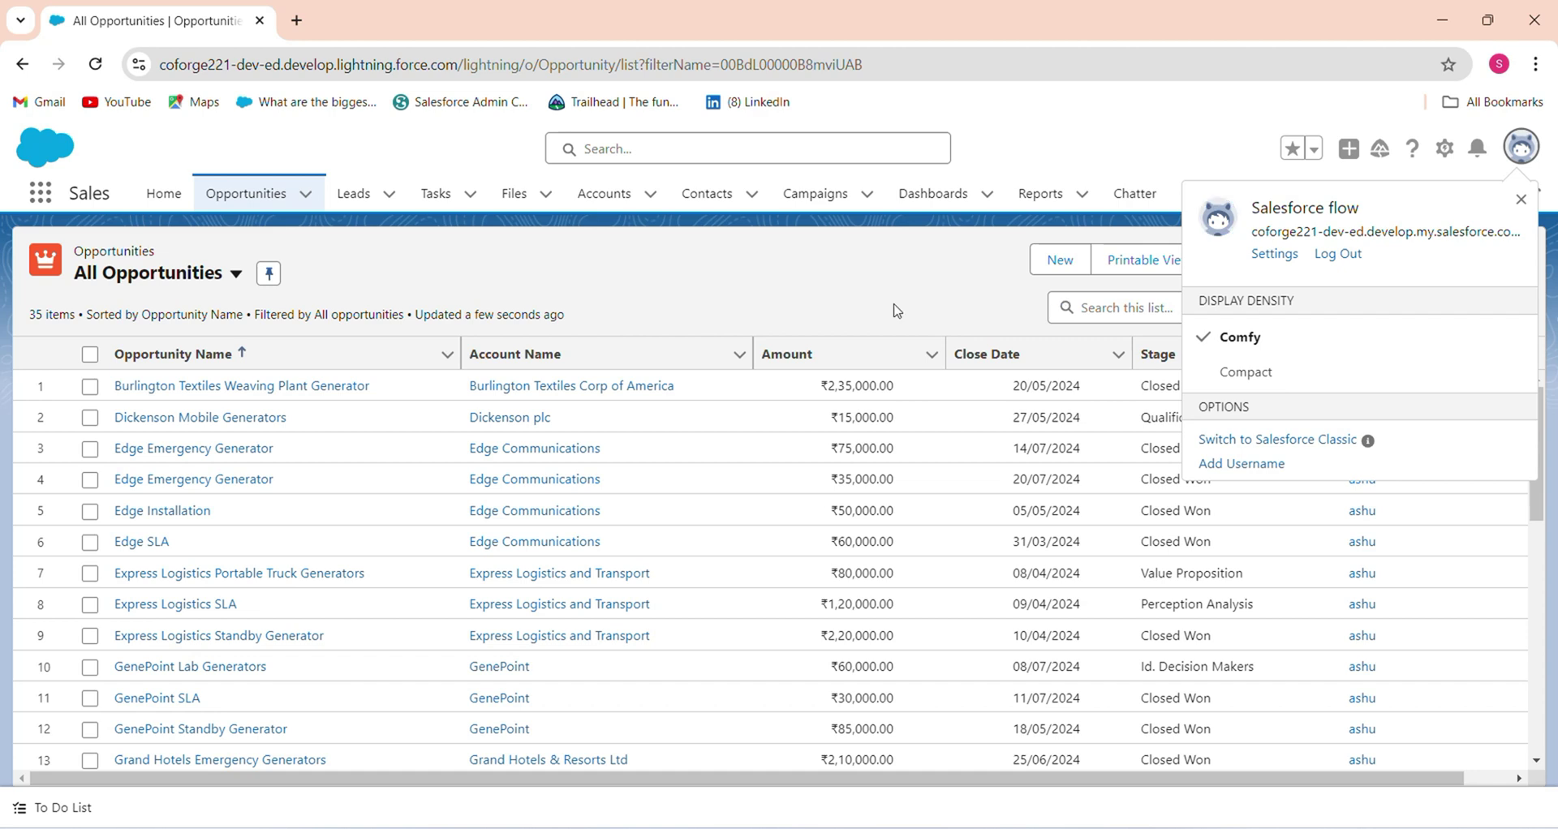
{"action": "left_click", "coordinate": [1067, 329]}
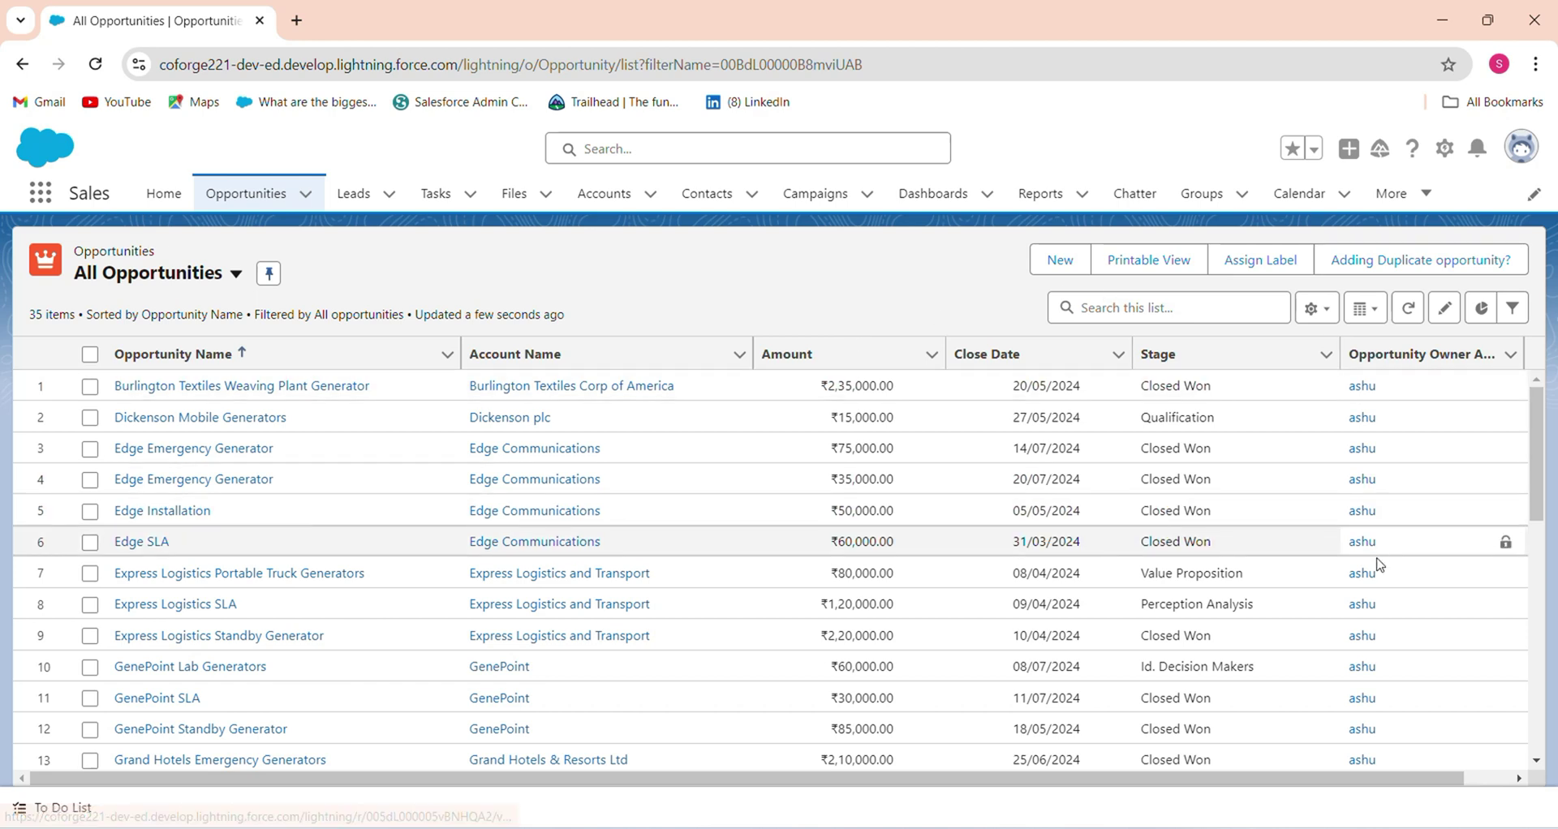
Step: Go to Setup, search it for "flow" and open the Flows page
{"action": "left_click", "coordinate": [1444, 149]}
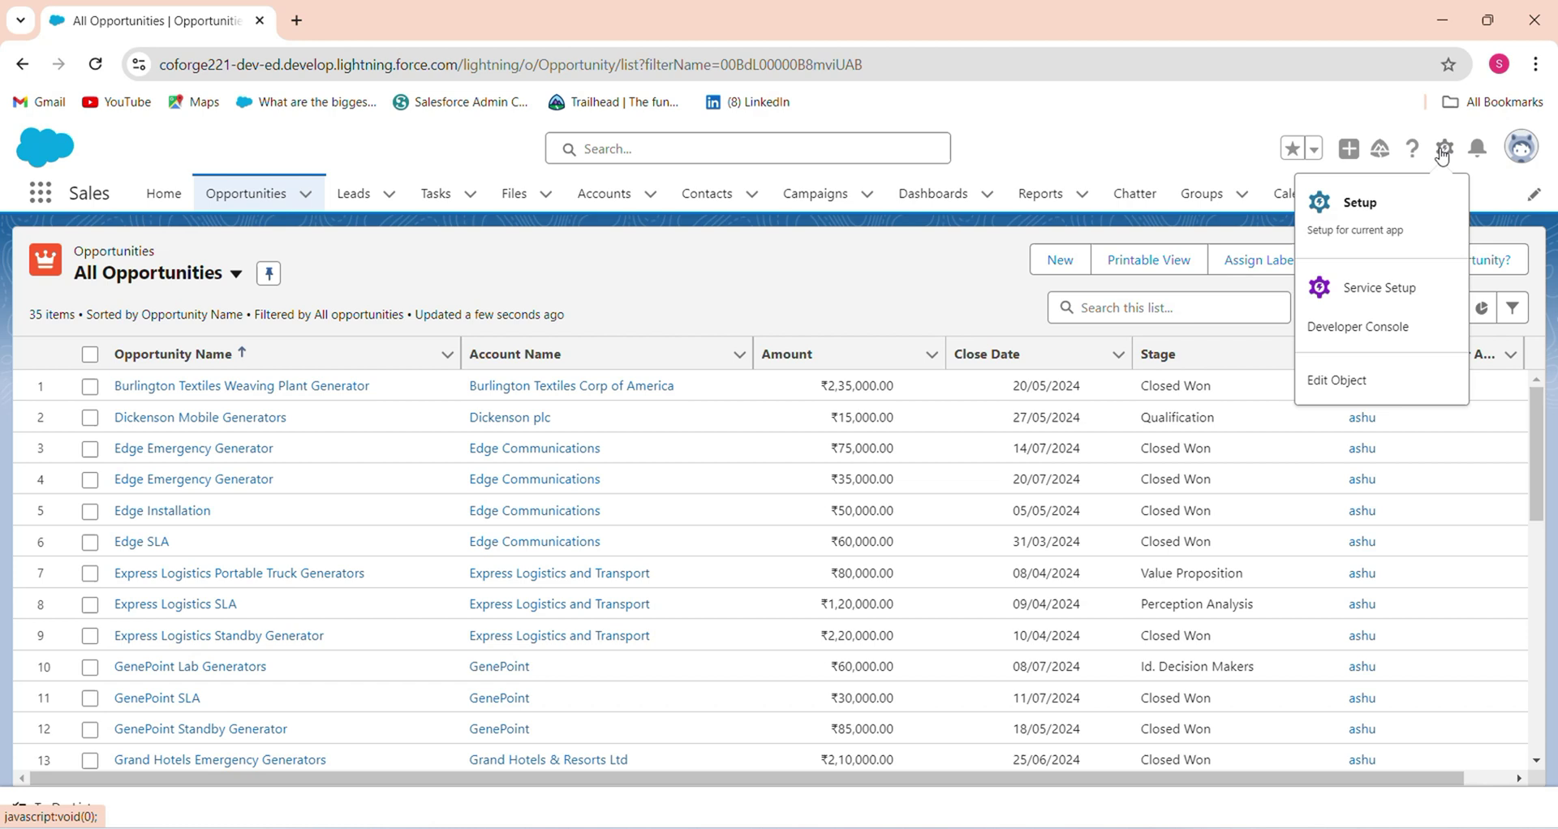
{"action": "left_click", "coordinate": [1379, 218]}
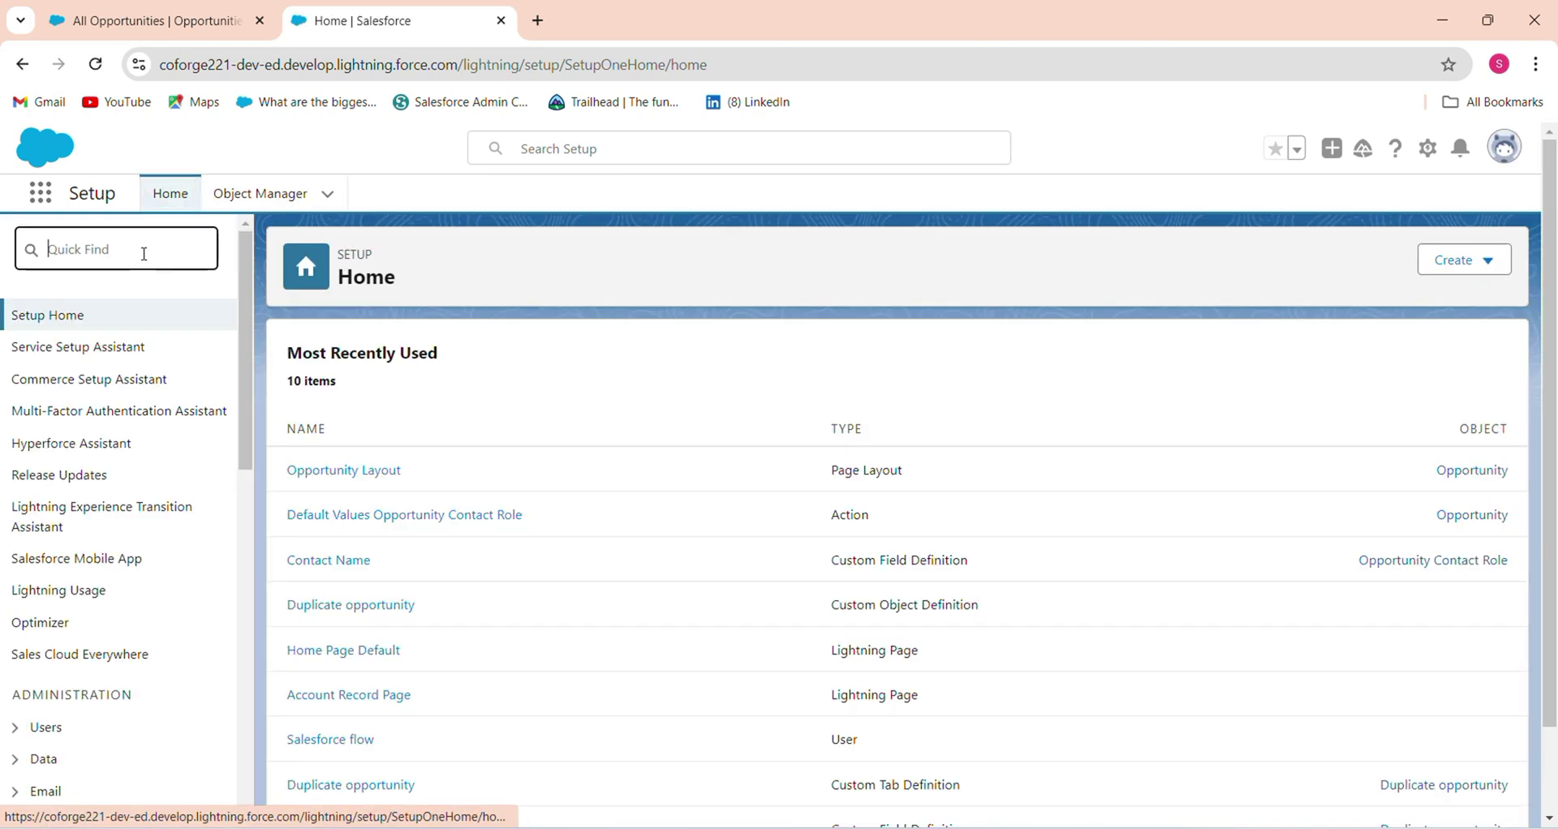
{"action": "type", "text": "t"}
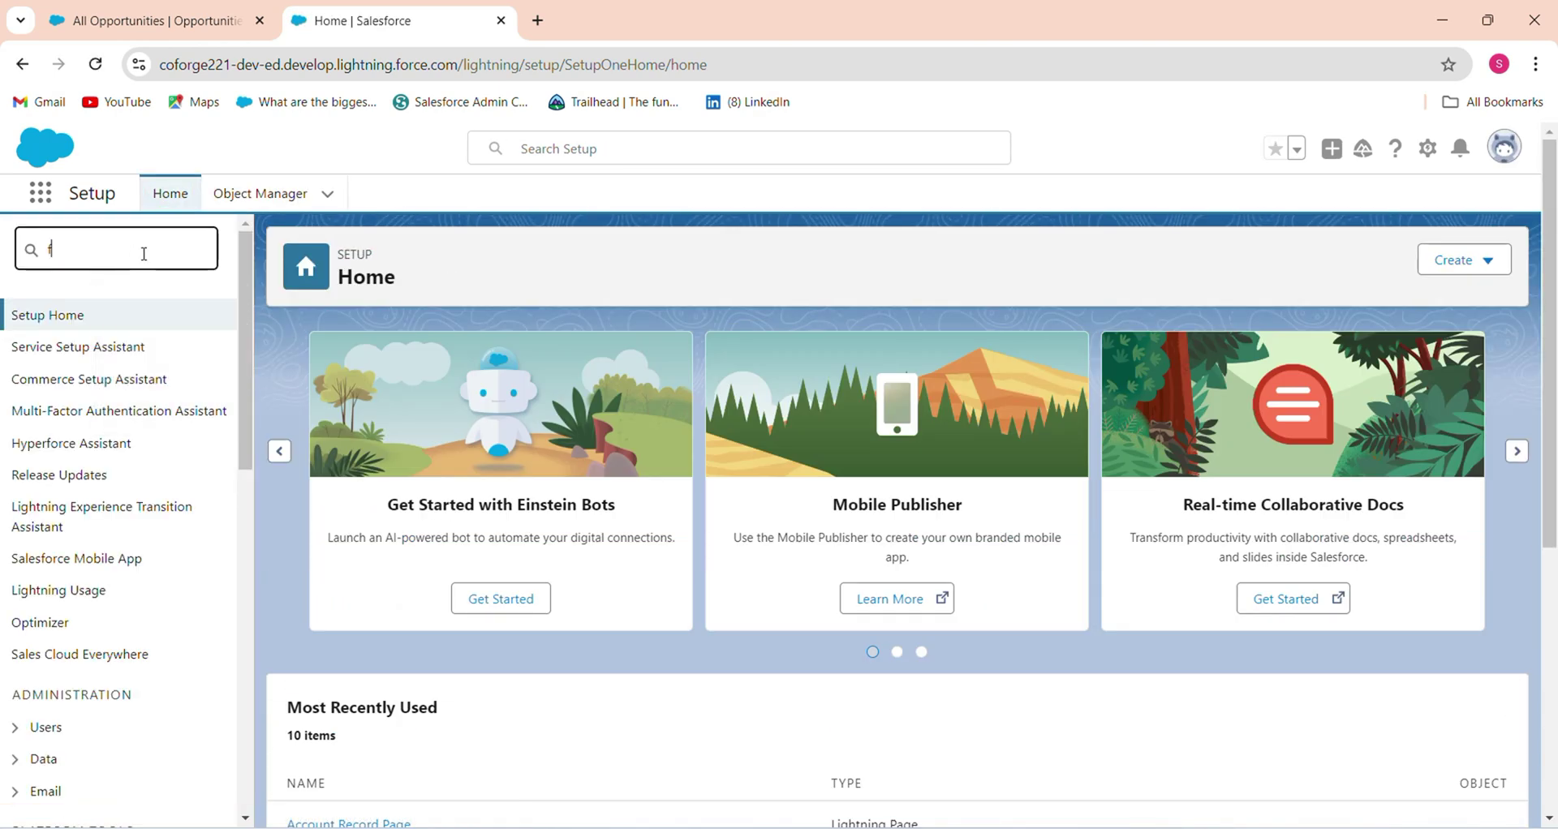
{"action": "type", "text": "low"}
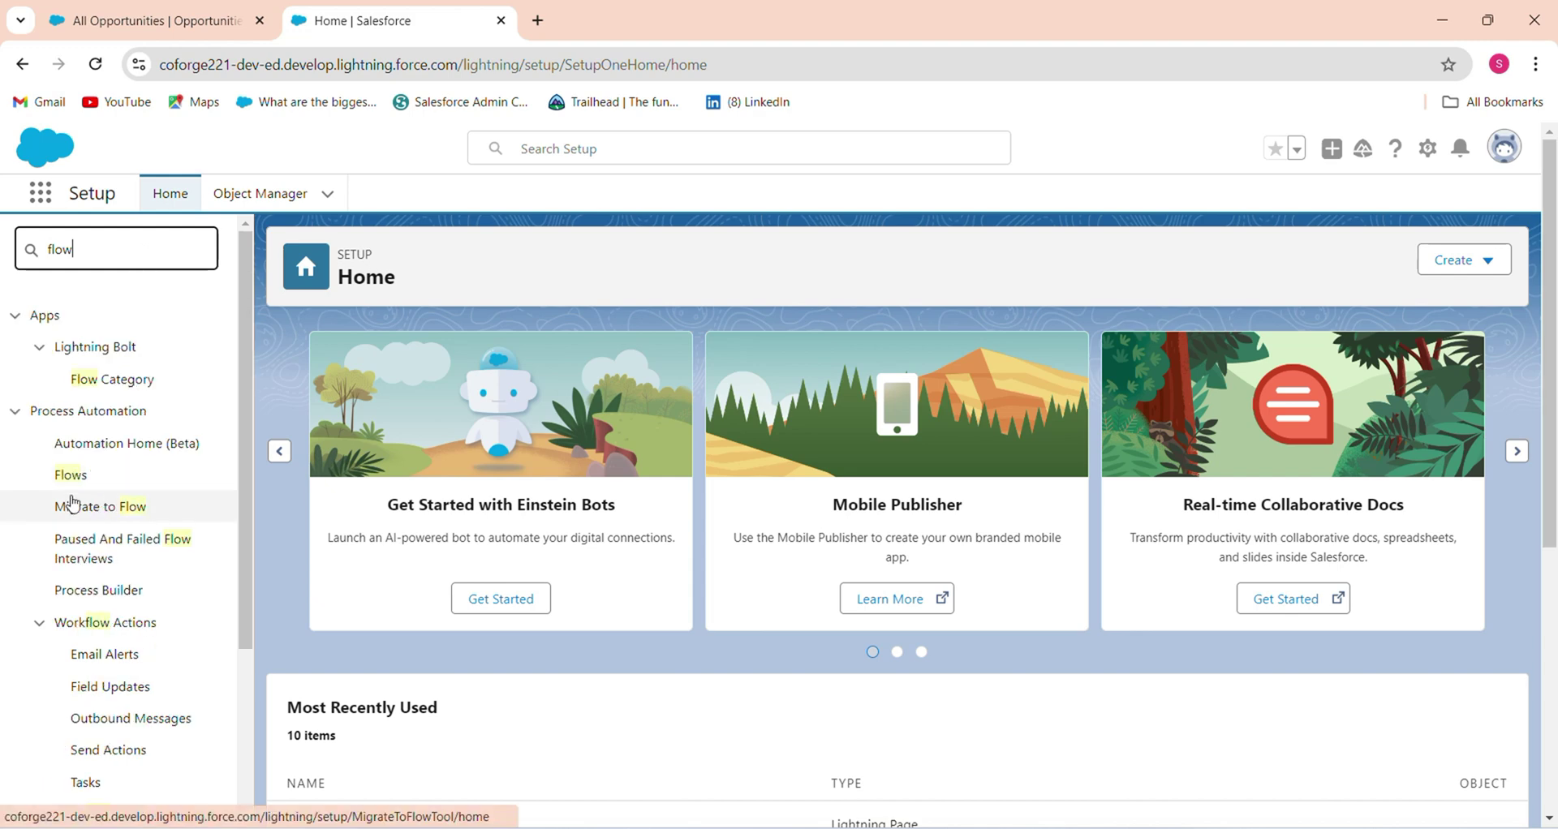
{"action": "left_click", "coordinate": [71, 479]}
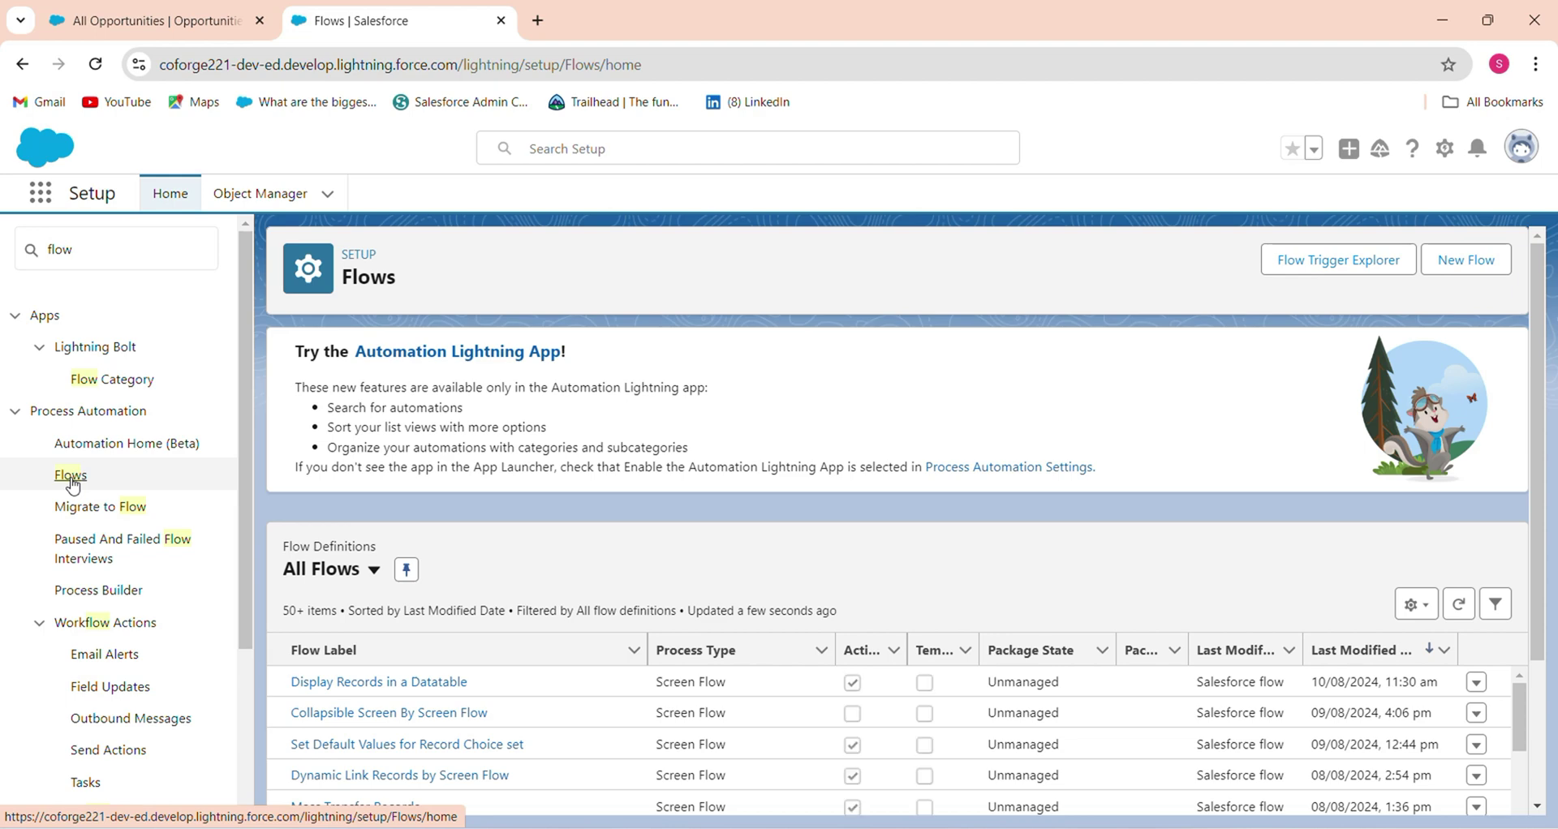
Step: Create a new flow from scratch with the Screen Flow type
{"action": "left_click", "coordinate": [1459, 260]}
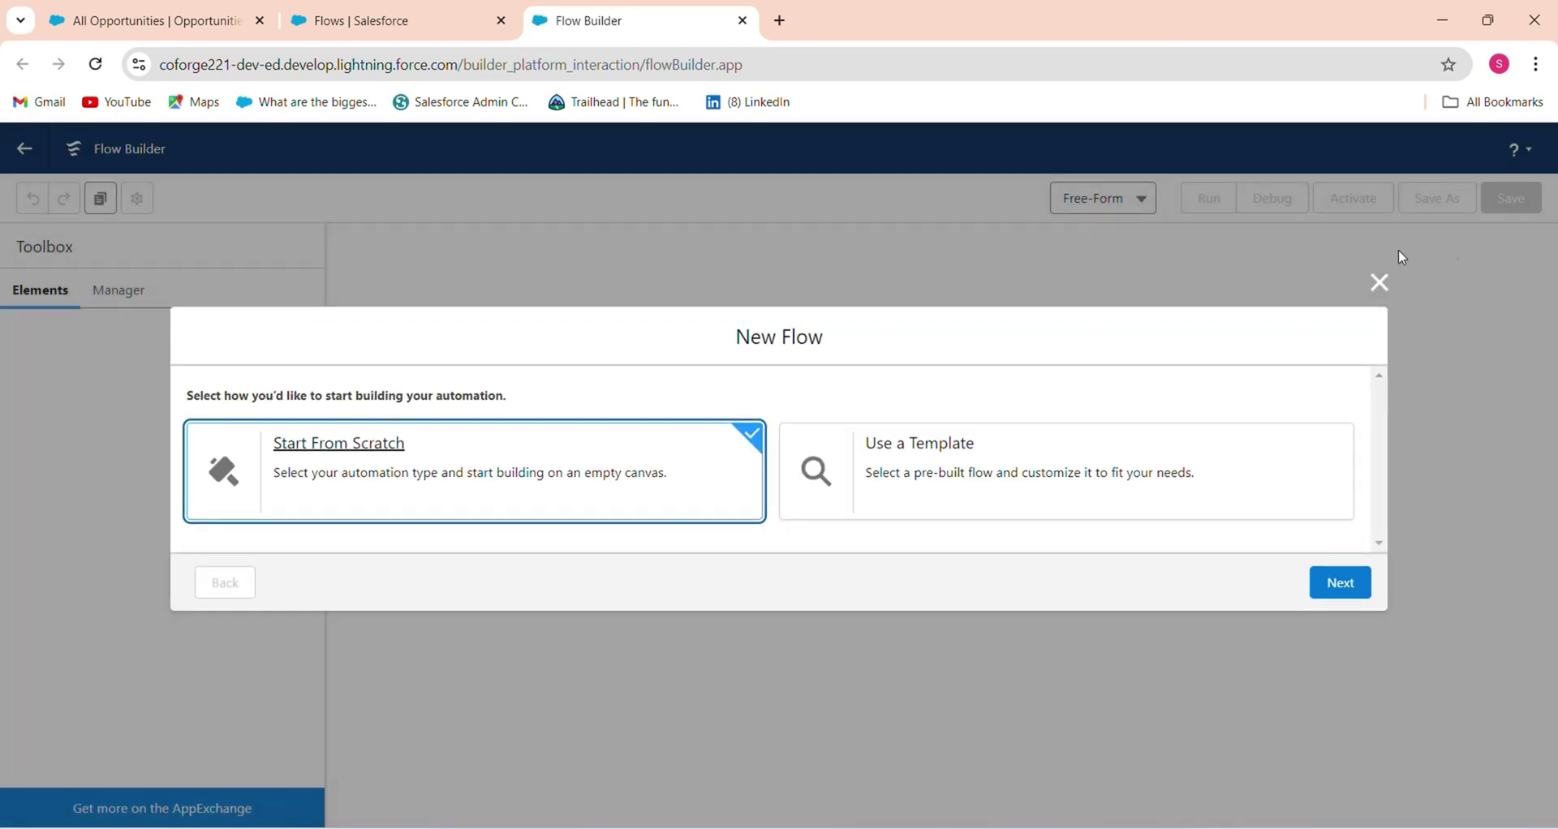
{"action": "left_click", "coordinate": [1339, 582]}
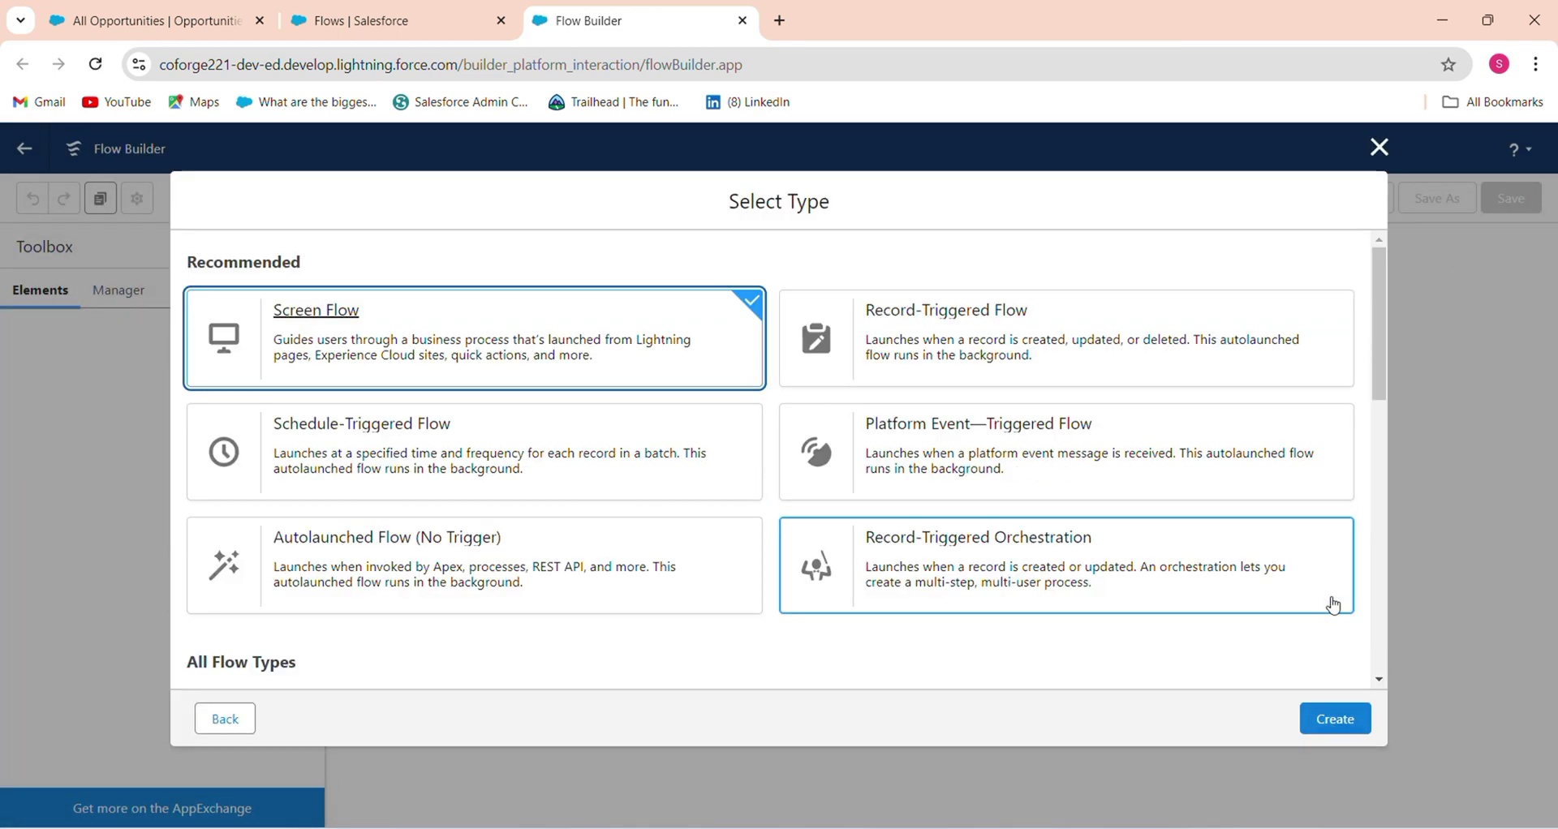
{"action": "left_click", "coordinate": [1334, 717]}
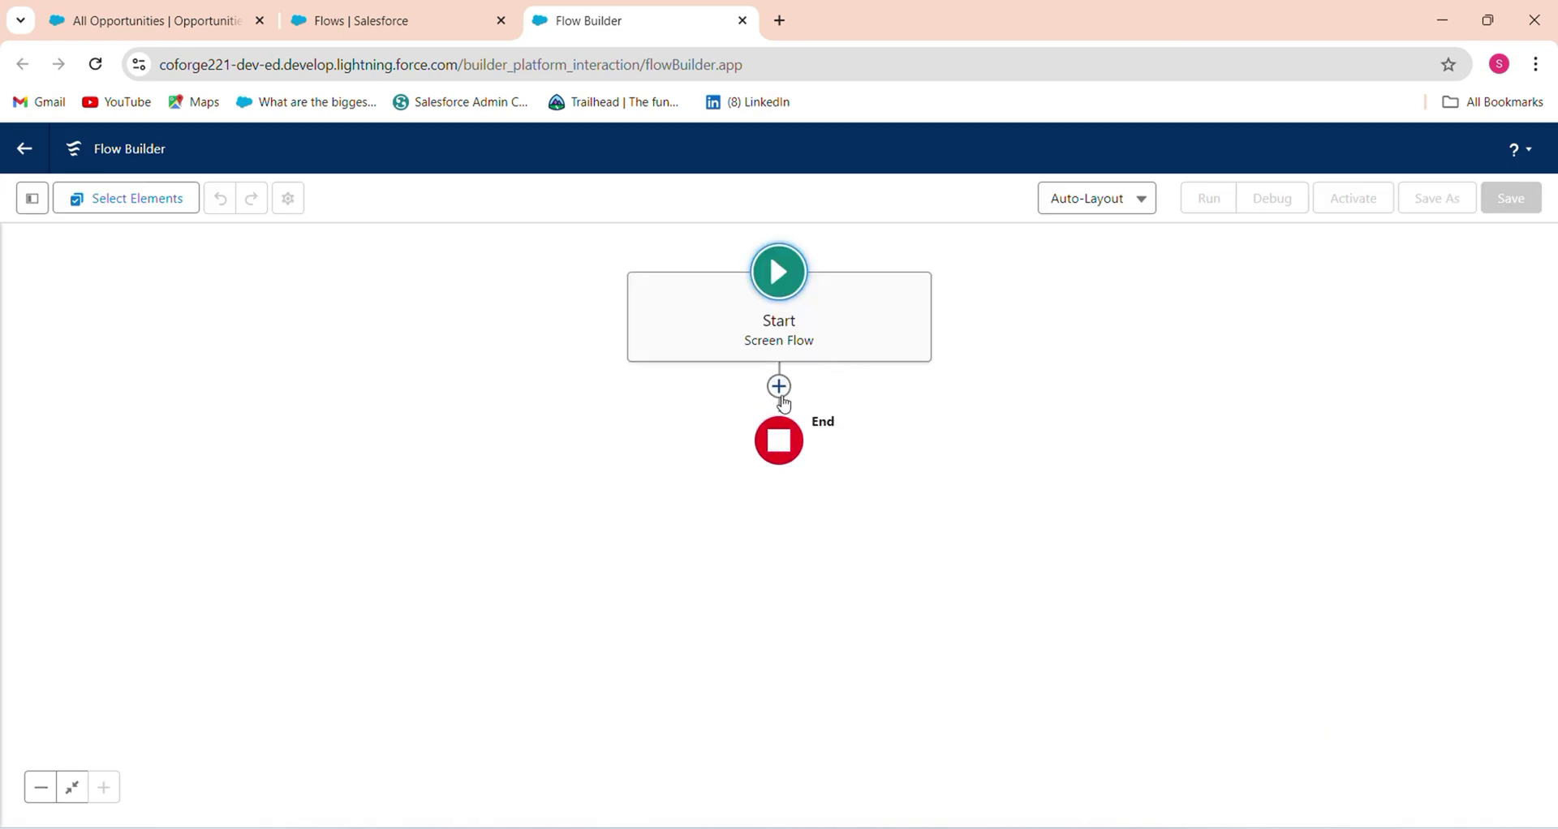
Step: Add a Screen element after Start and place a Lookup component on it
{"action": "left_click", "coordinate": [781, 389]}
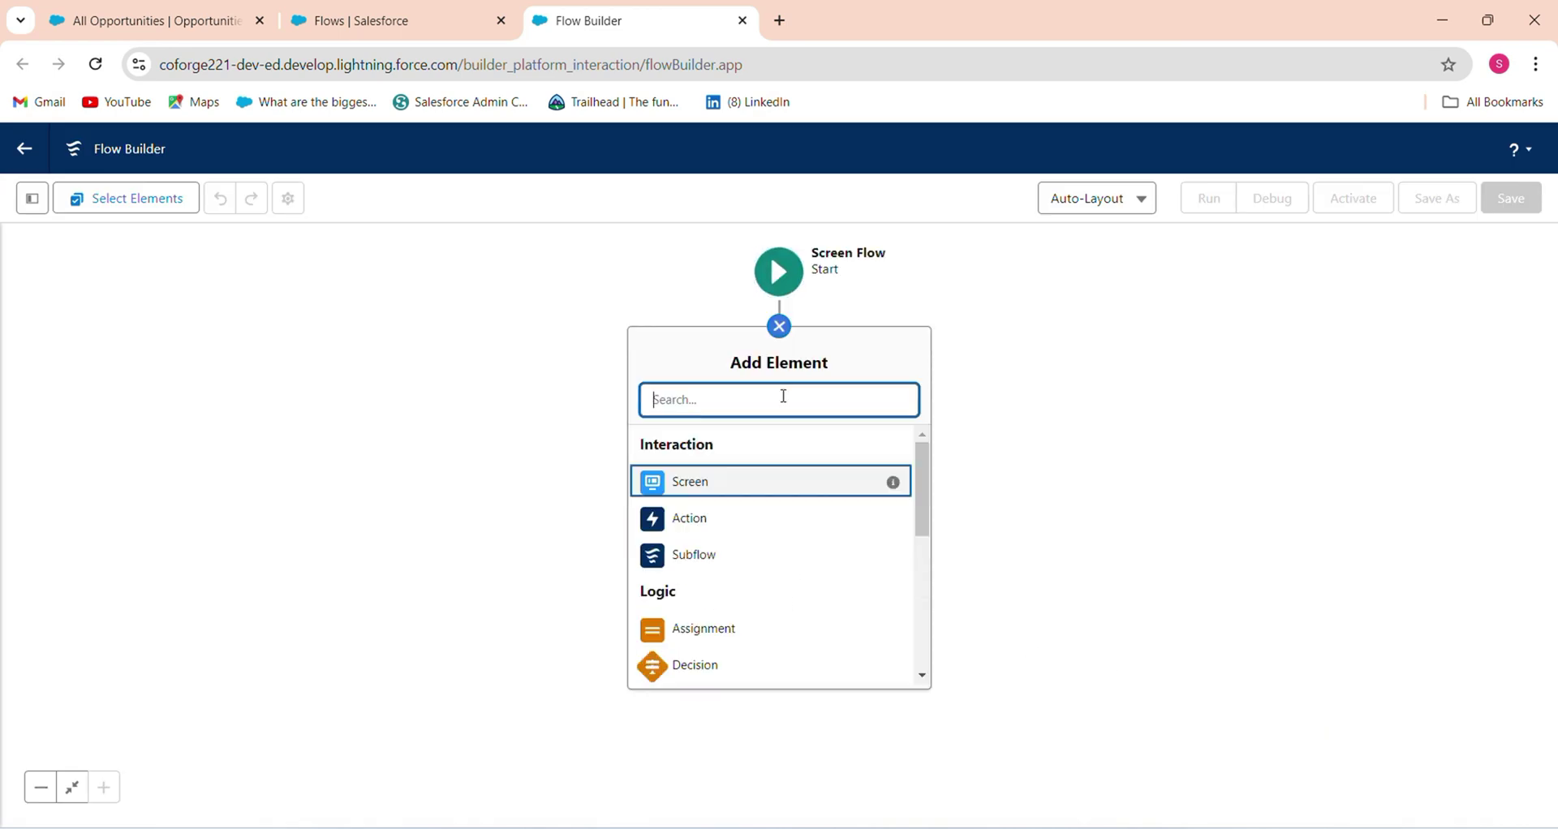
{"action": "left_click", "coordinate": [755, 480]}
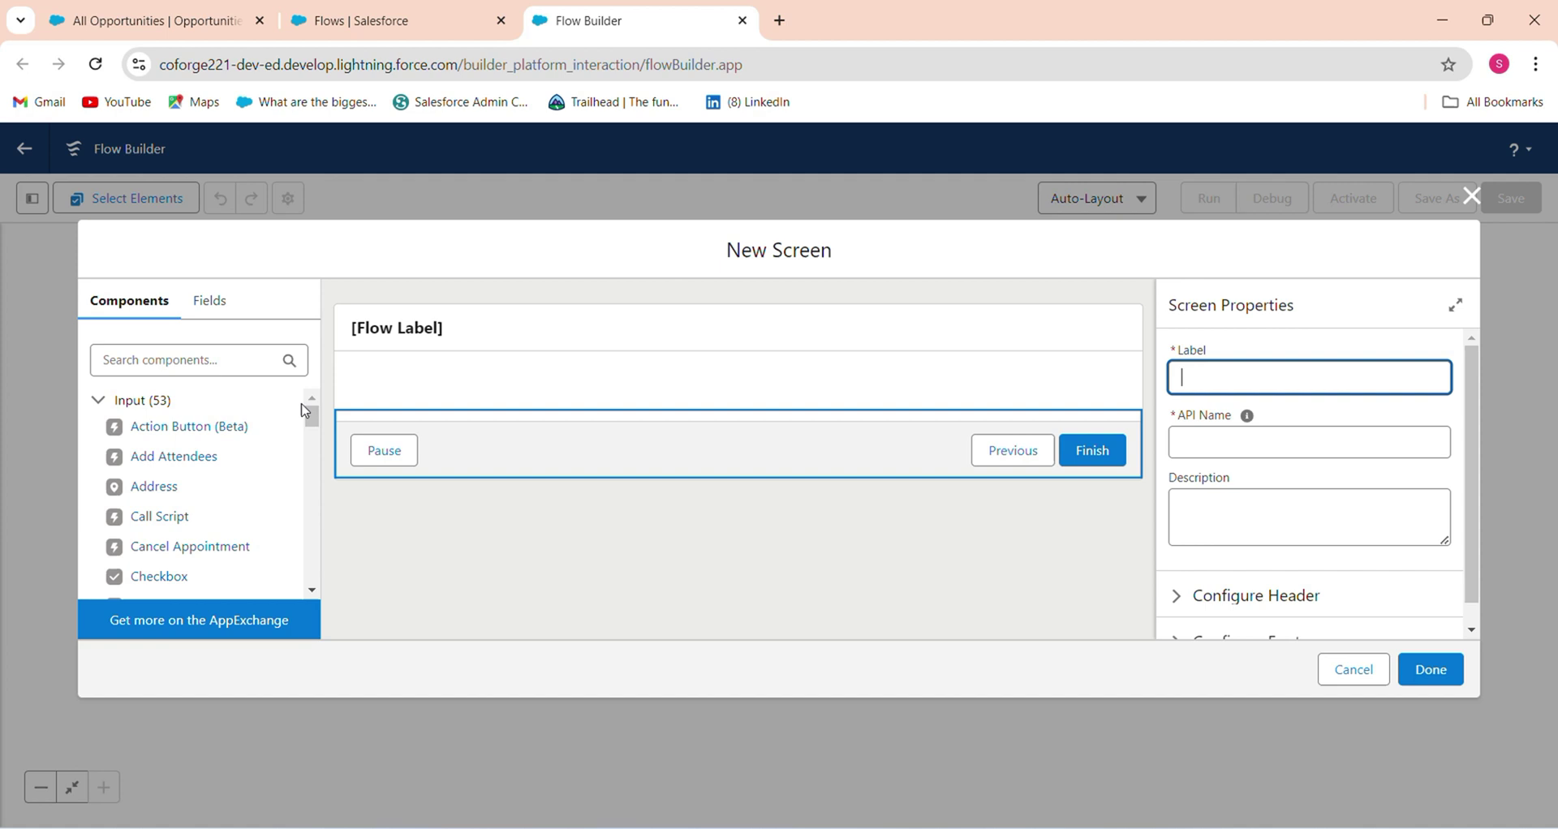
{"action": "left_click", "coordinate": [140, 354]}
{"action": "type", "text": "loo"}
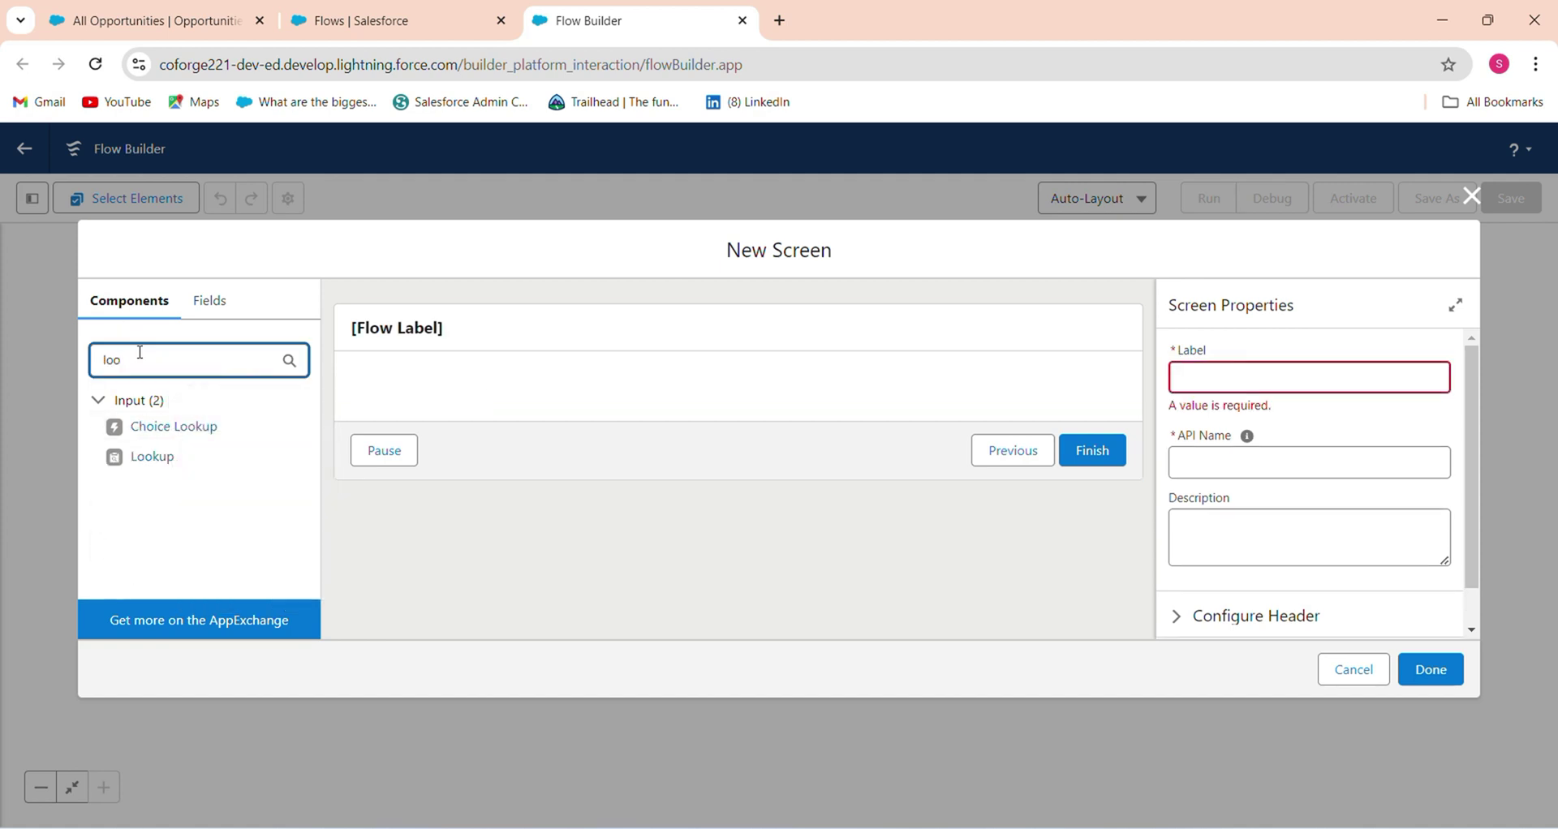
{"action": "left_click_drag", "start_coordinate": [150, 457], "coordinate": [460, 401]}
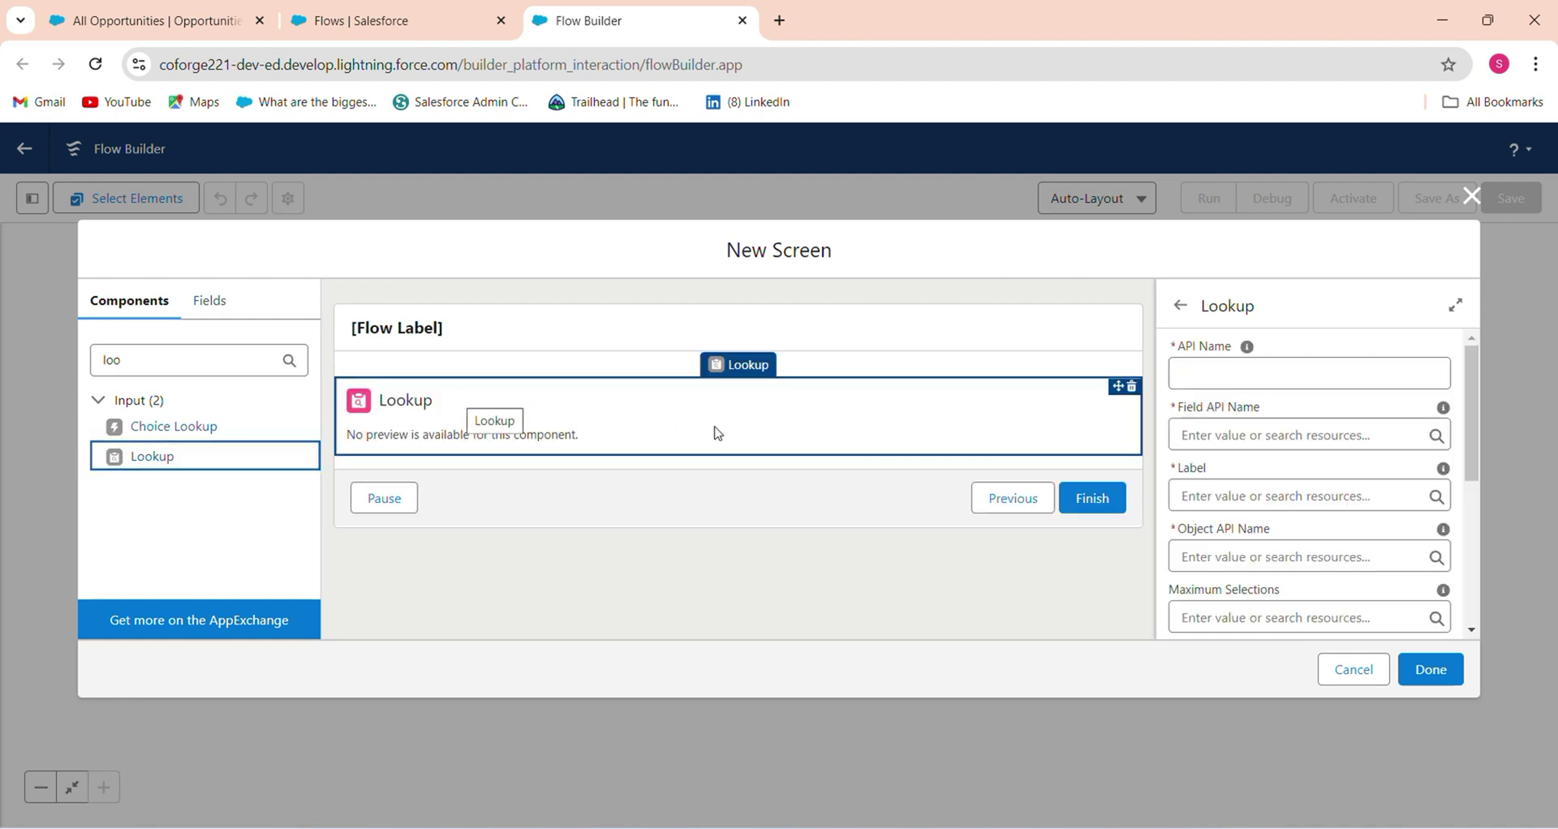
Step: Set the screen's label to "Select Opportunities" with the API name Select_Opportunities
{"action": "left_click", "coordinate": [922, 337]}
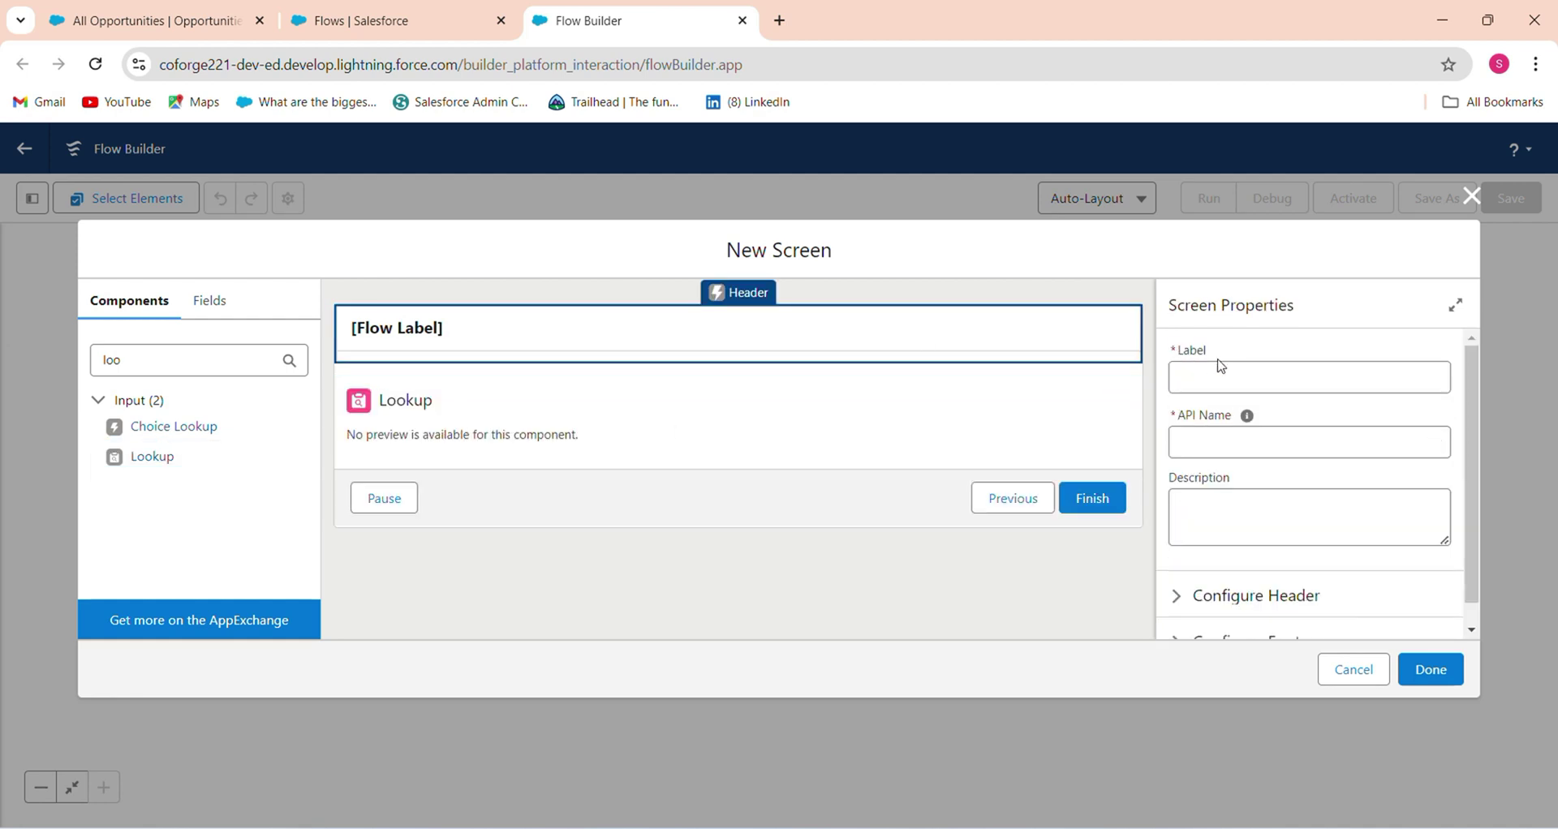
{"action": "left_click", "coordinate": [1221, 364]}
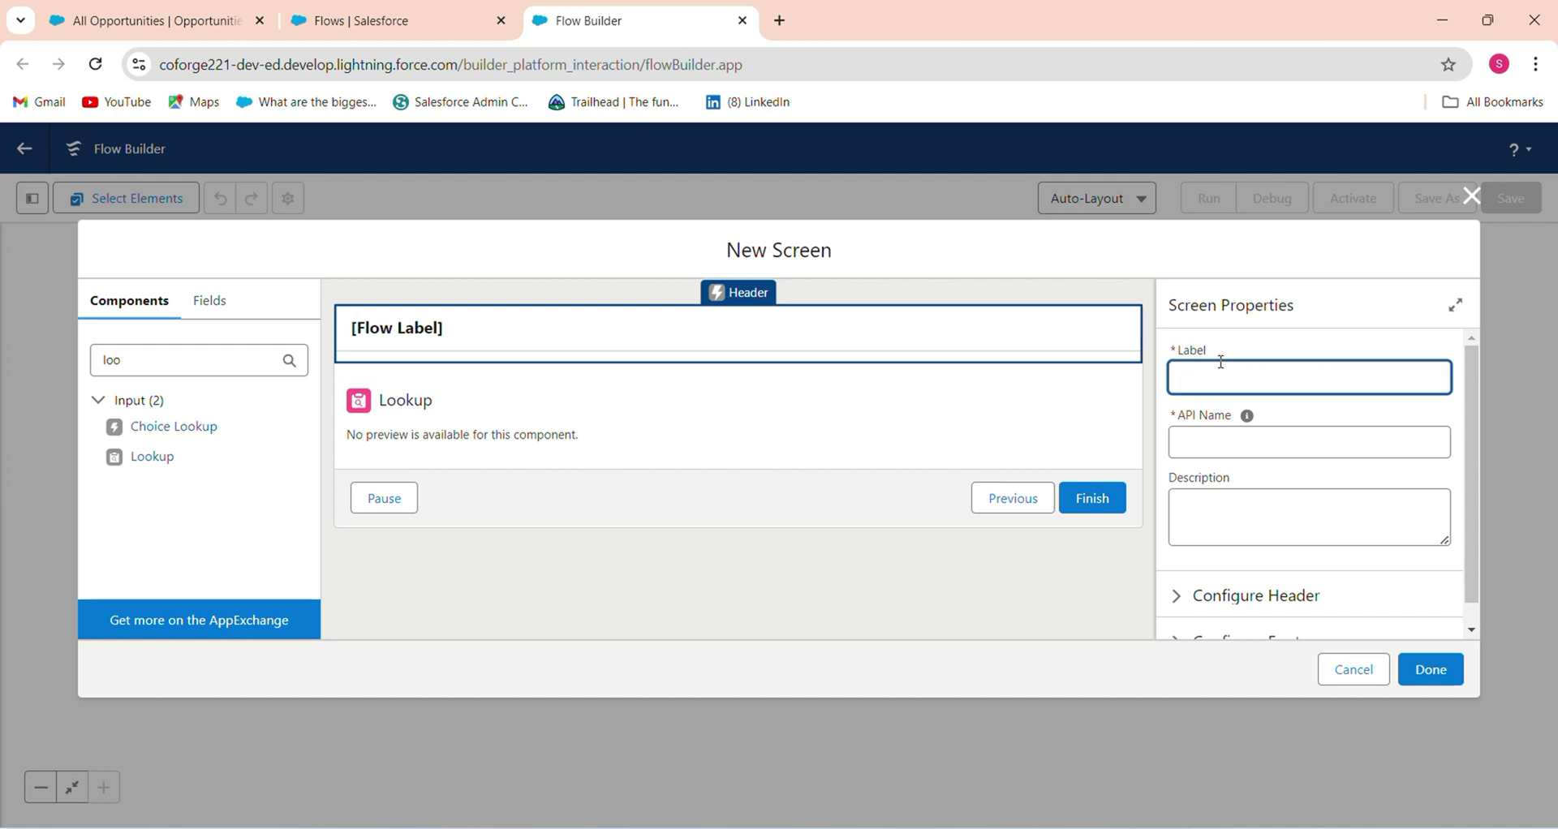
{"action": "type", "text": "Select Opportunities"}
{"action": "key", "text": "Tab"}
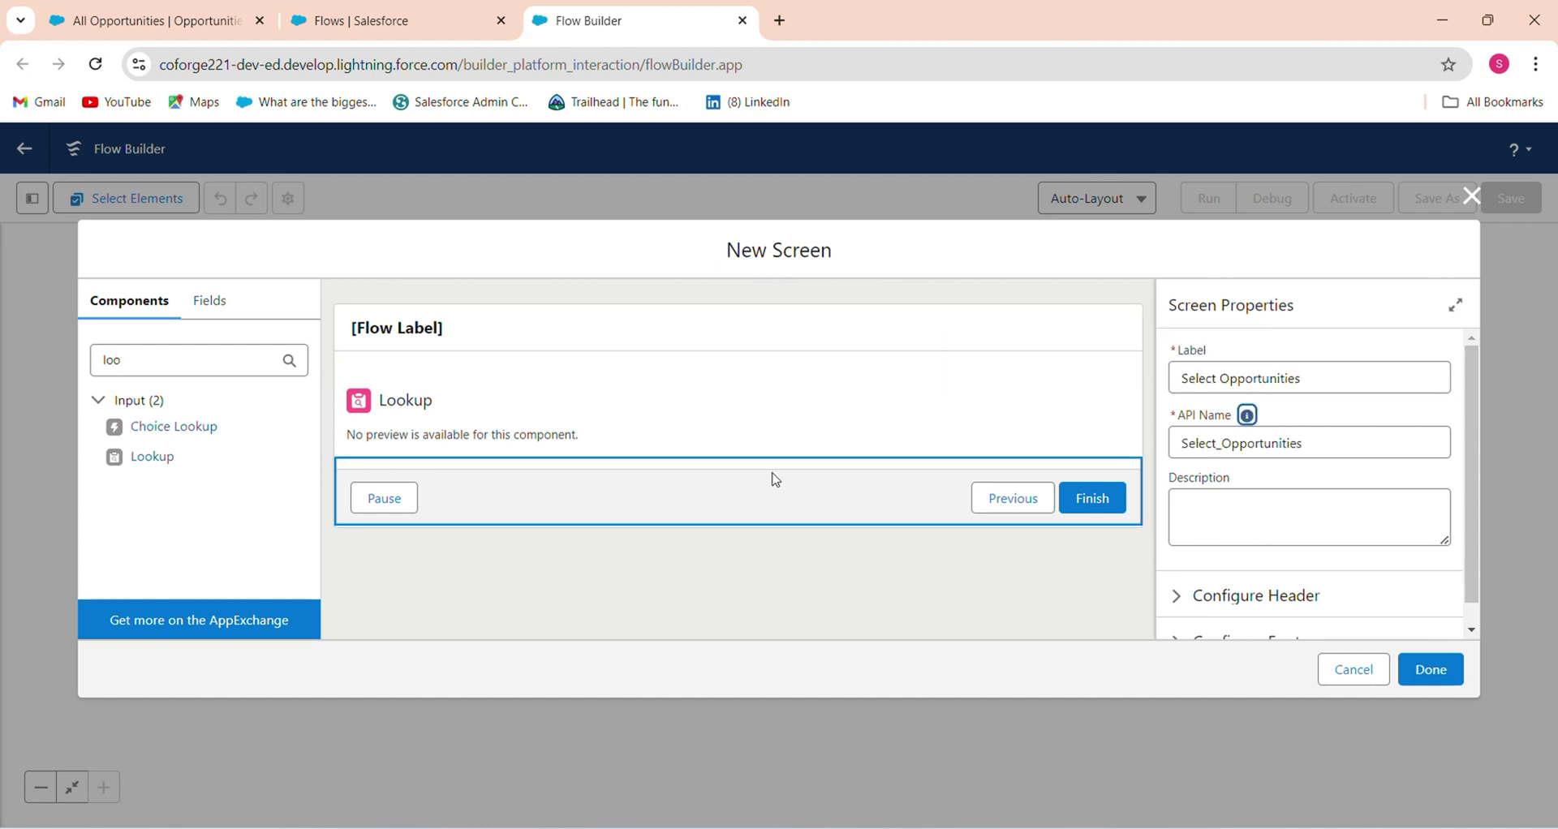
Step: Set the Lookup component's API Name to Lookup_opportunities
{"action": "left_click", "coordinate": [843, 443]}
{"action": "left_click", "coordinate": [1273, 377]}
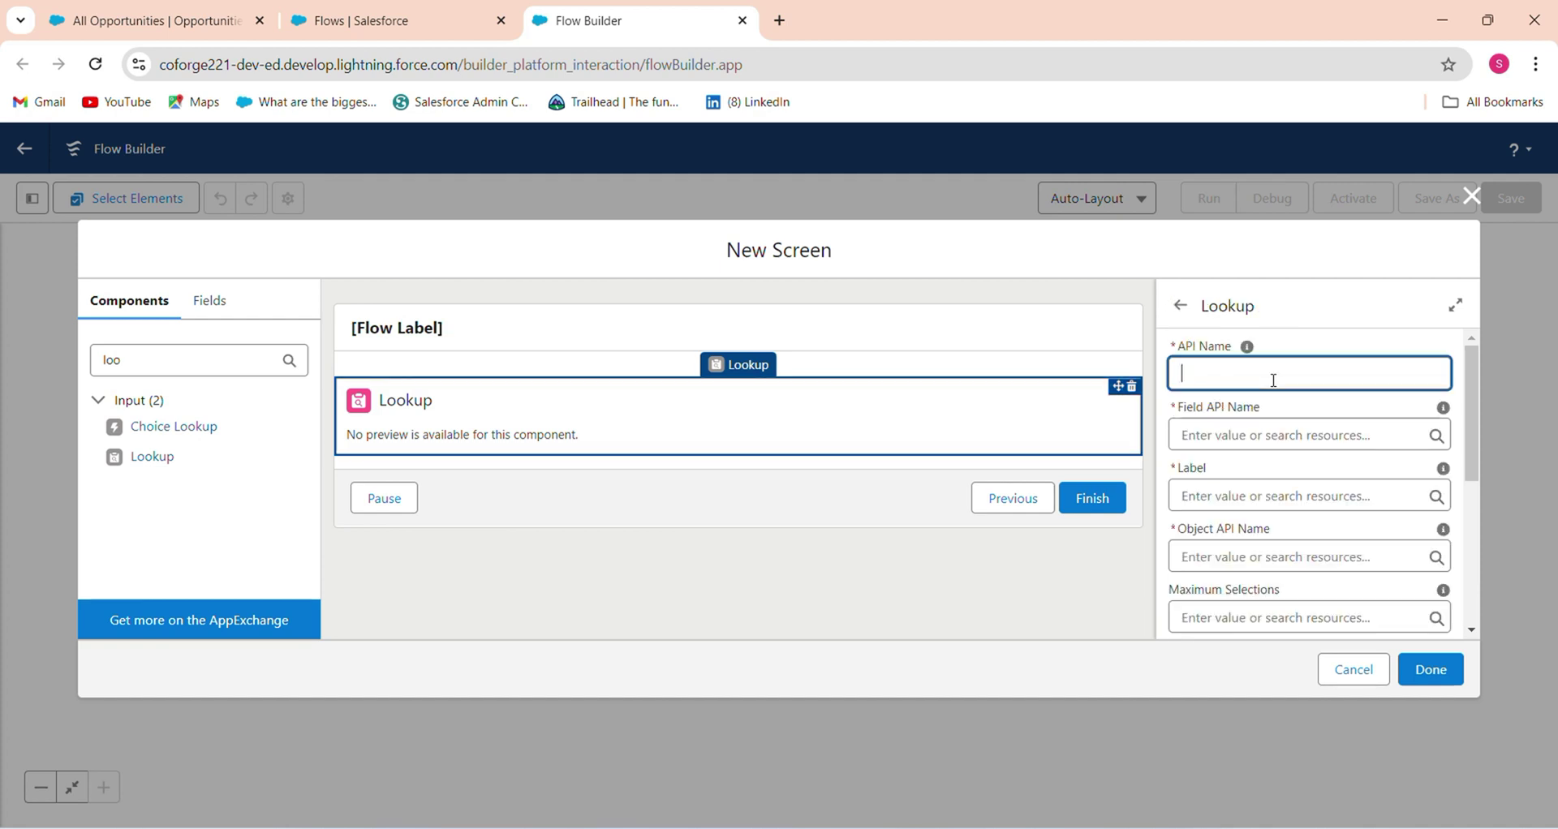
{"action": "type", "text": "Lookup"}
{"action": "left_click", "coordinate": [1255, 441]}
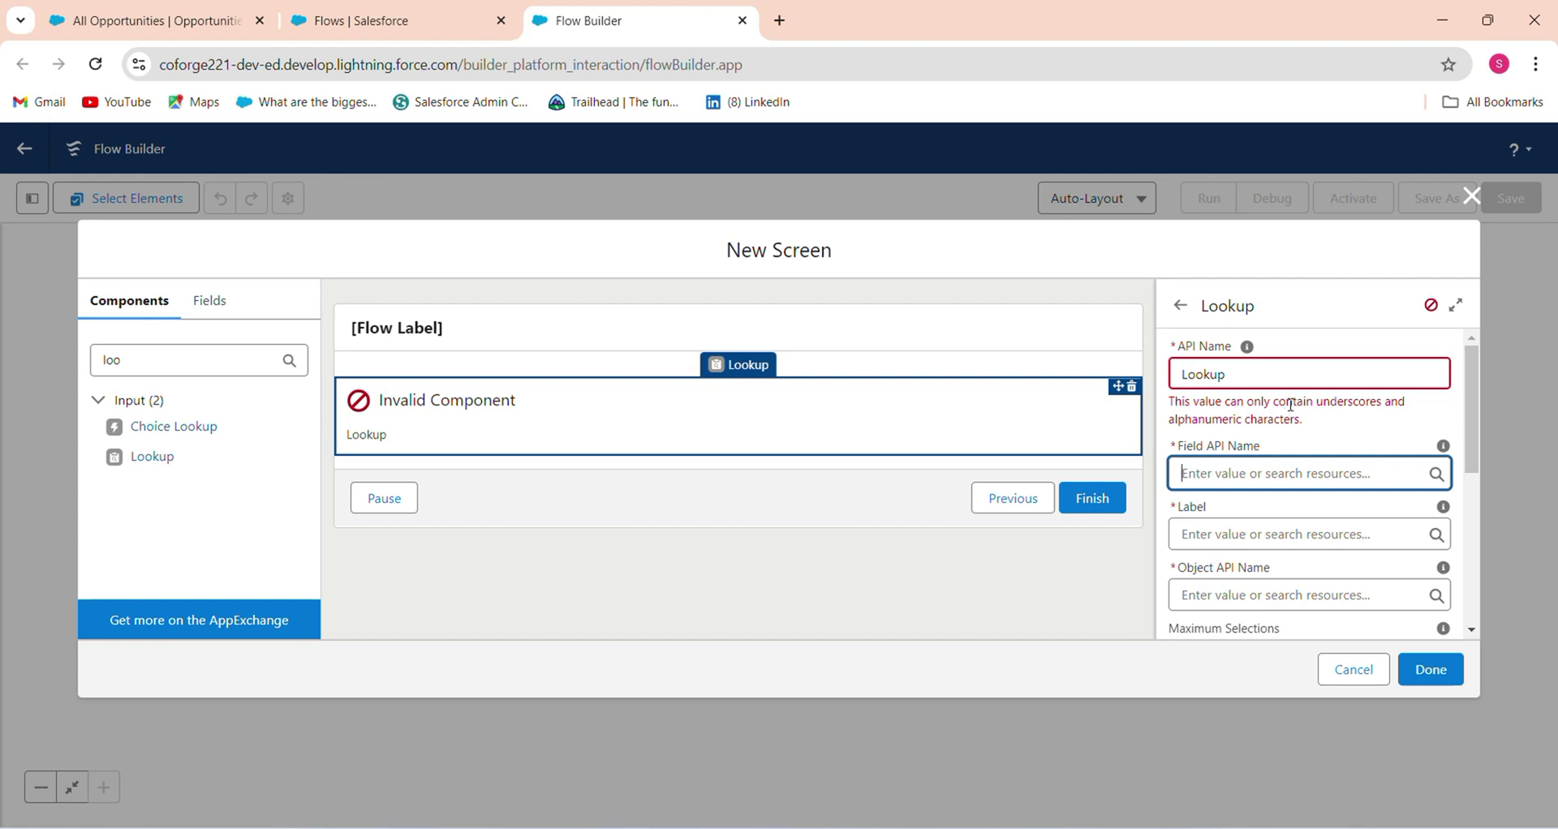
{"action": "left_click", "coordinate": [1186, 372]}
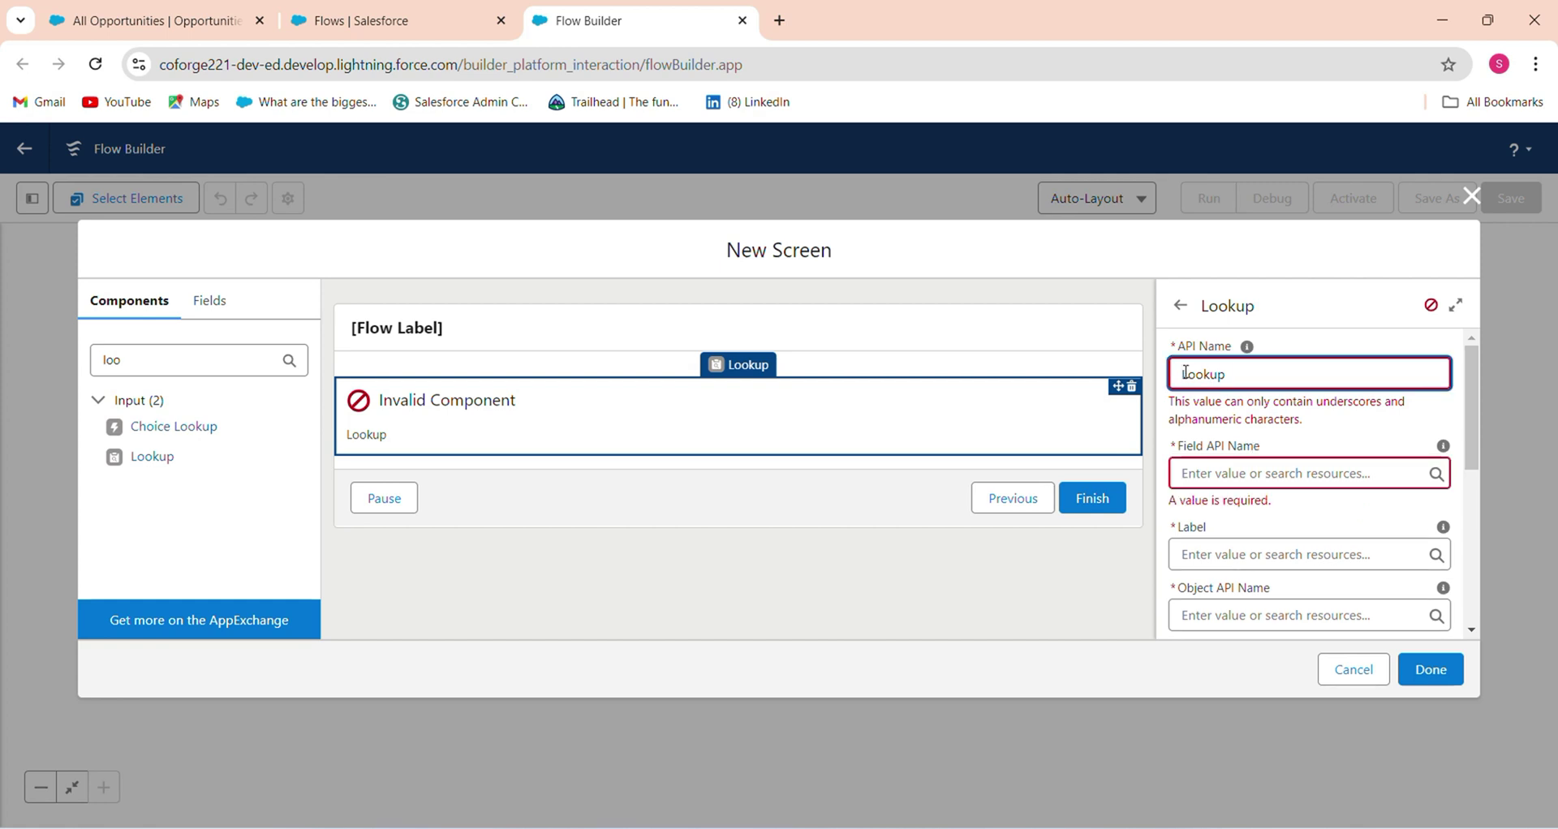
{"action": "left_click", "coordinate": [1317, 430]}
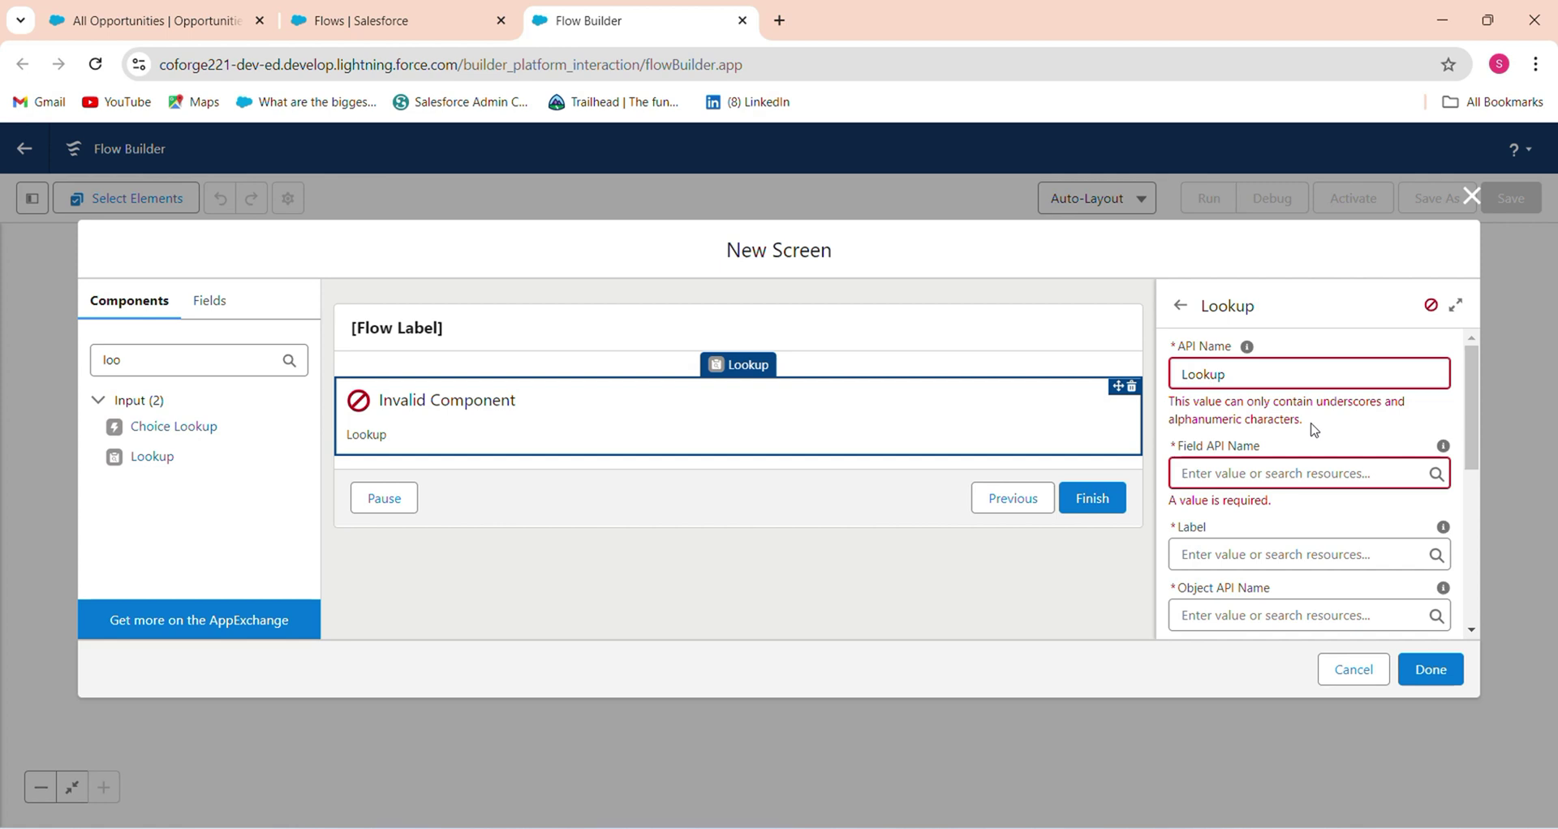
{"action": "left_click", "coordinate": [1245, 388]}
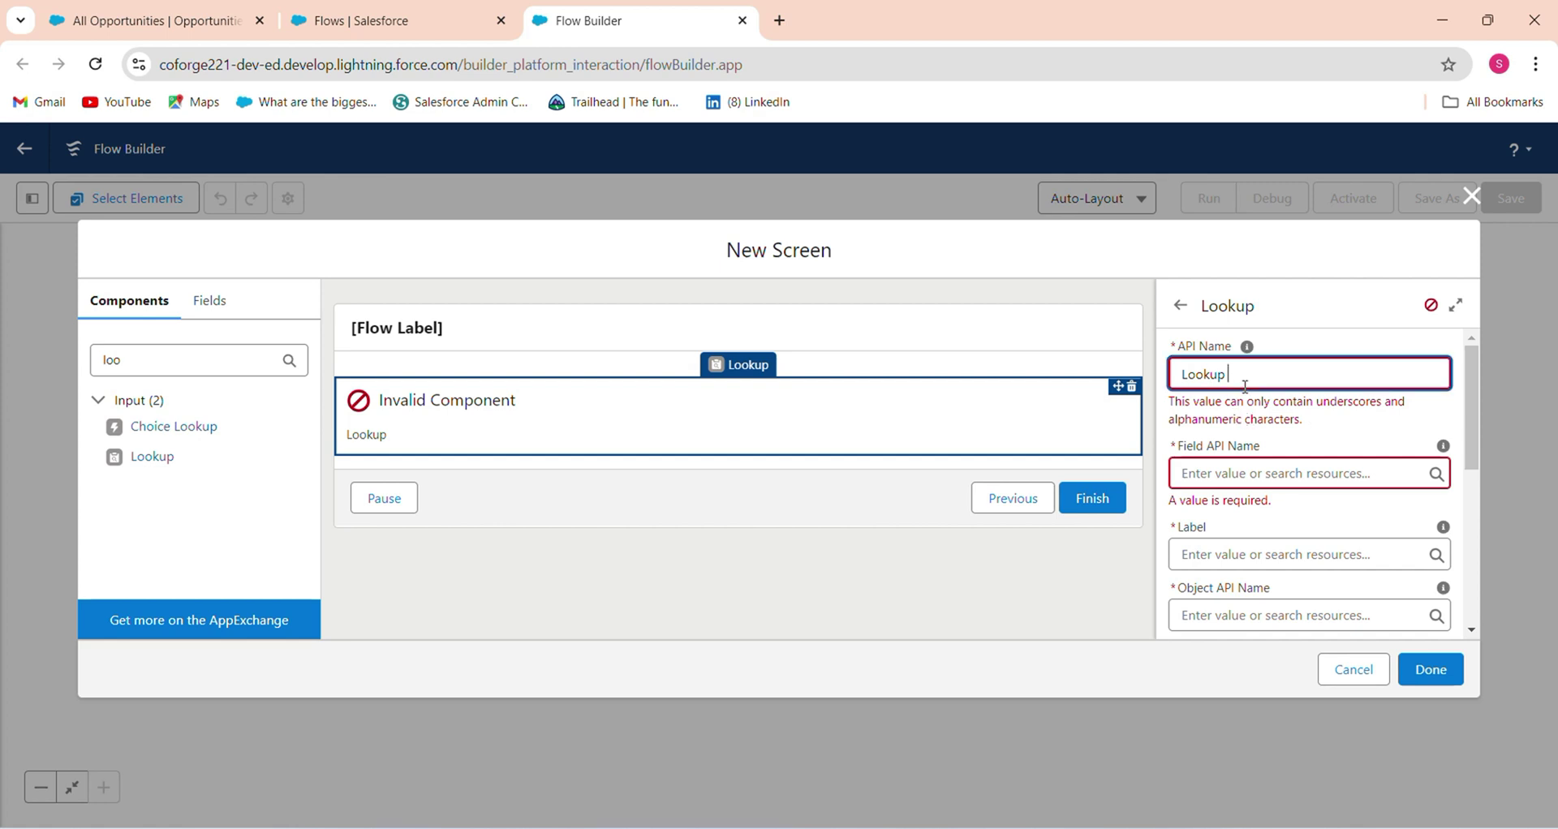
{"action": "key", "text": "BackSpace"}
{"action": "type", "text": "_opportunities"}
{"action": "left_click", "coordinate": [1359, 442]}
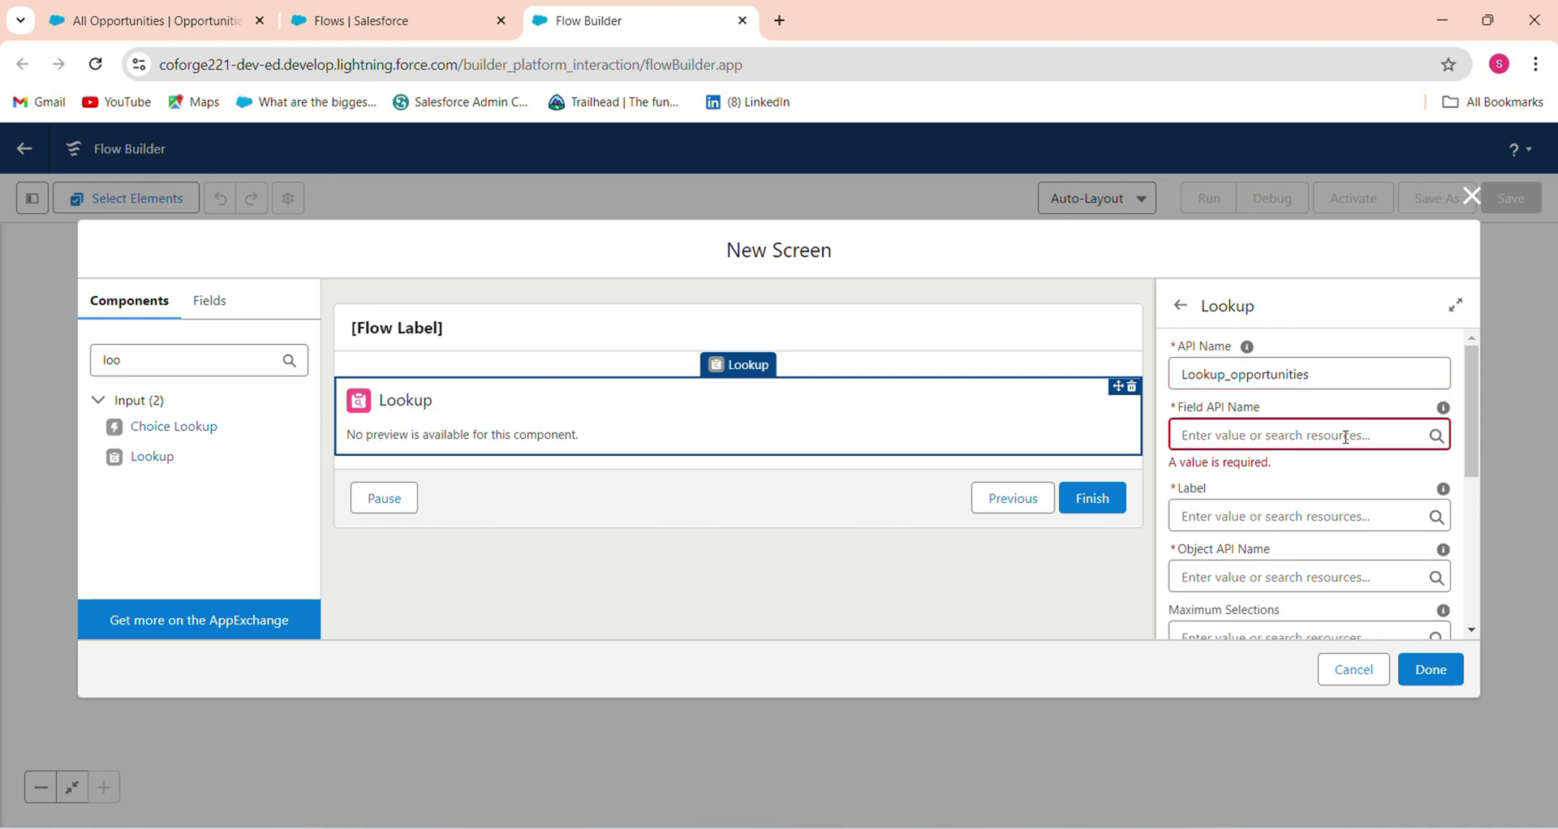
Step: Set the Lookup component's Field API Name to OpportunityId
{"action": "left_click", "coordinate": [1287, 439]}
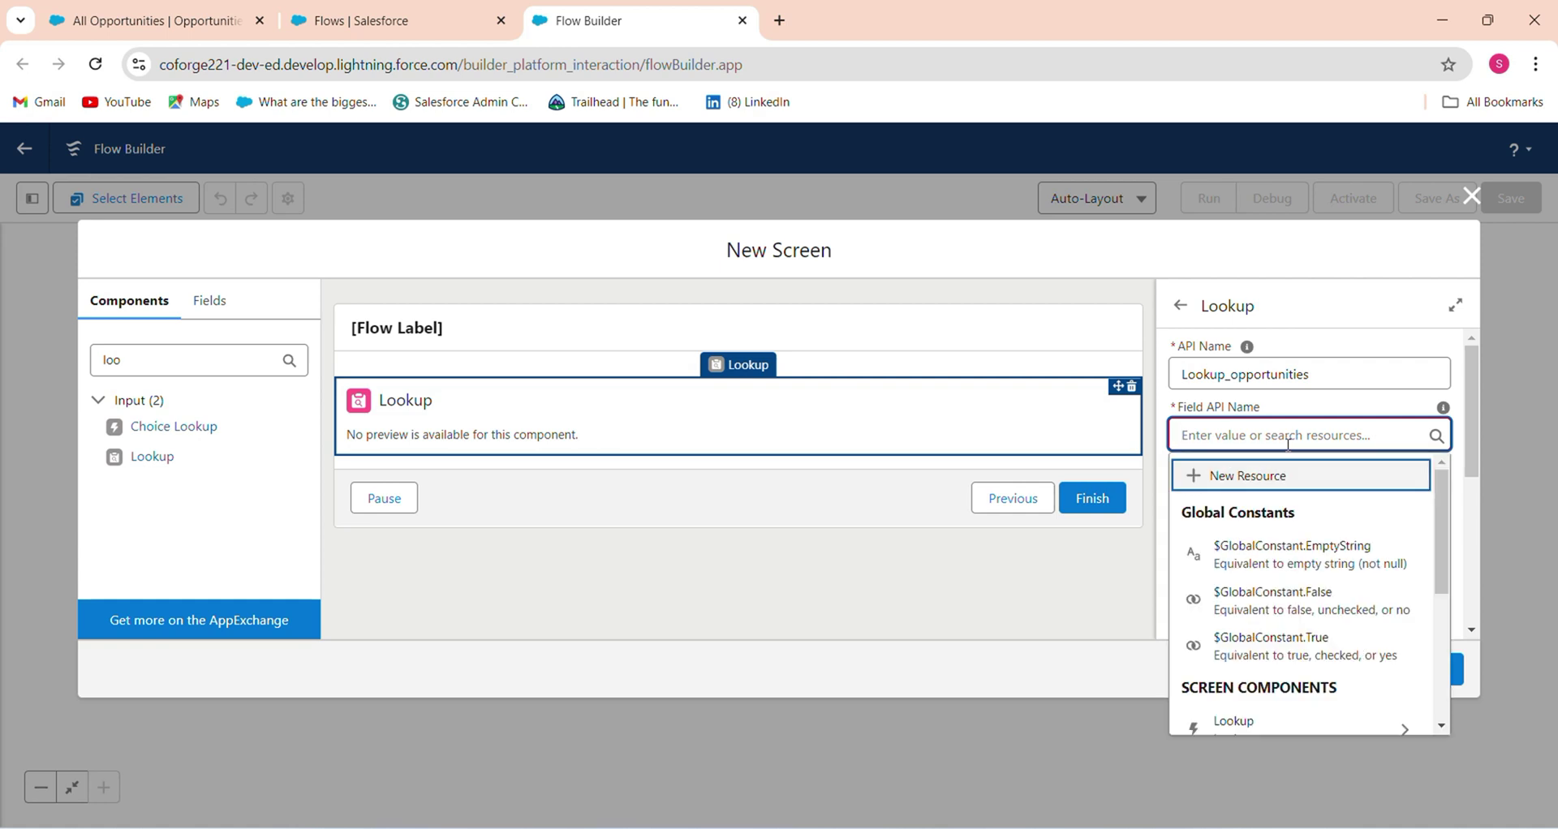
{"action": "type", "text": "O"}
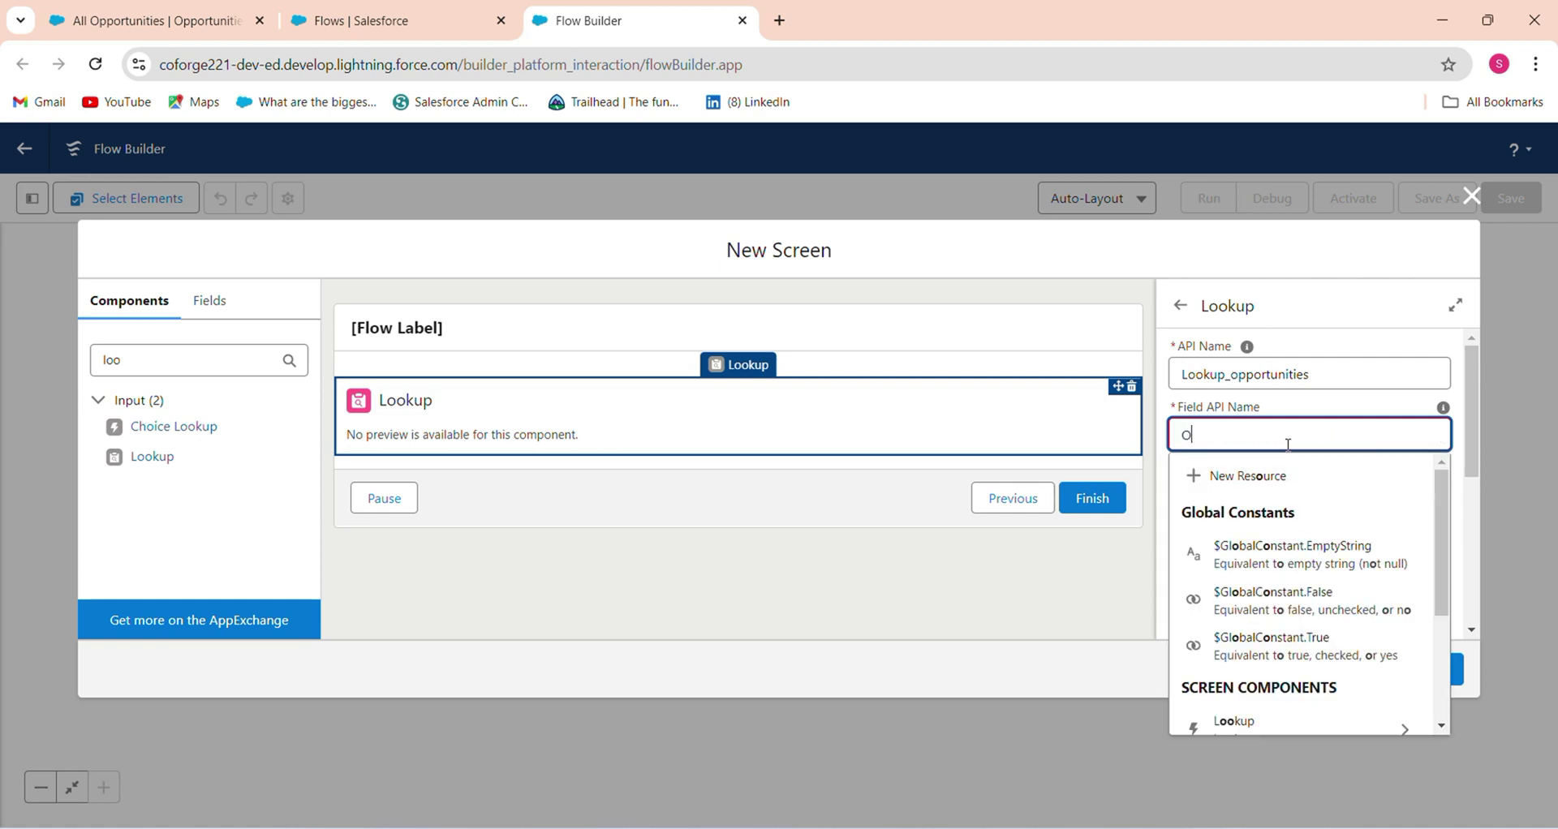
{"action": "type", "text": "pport"}
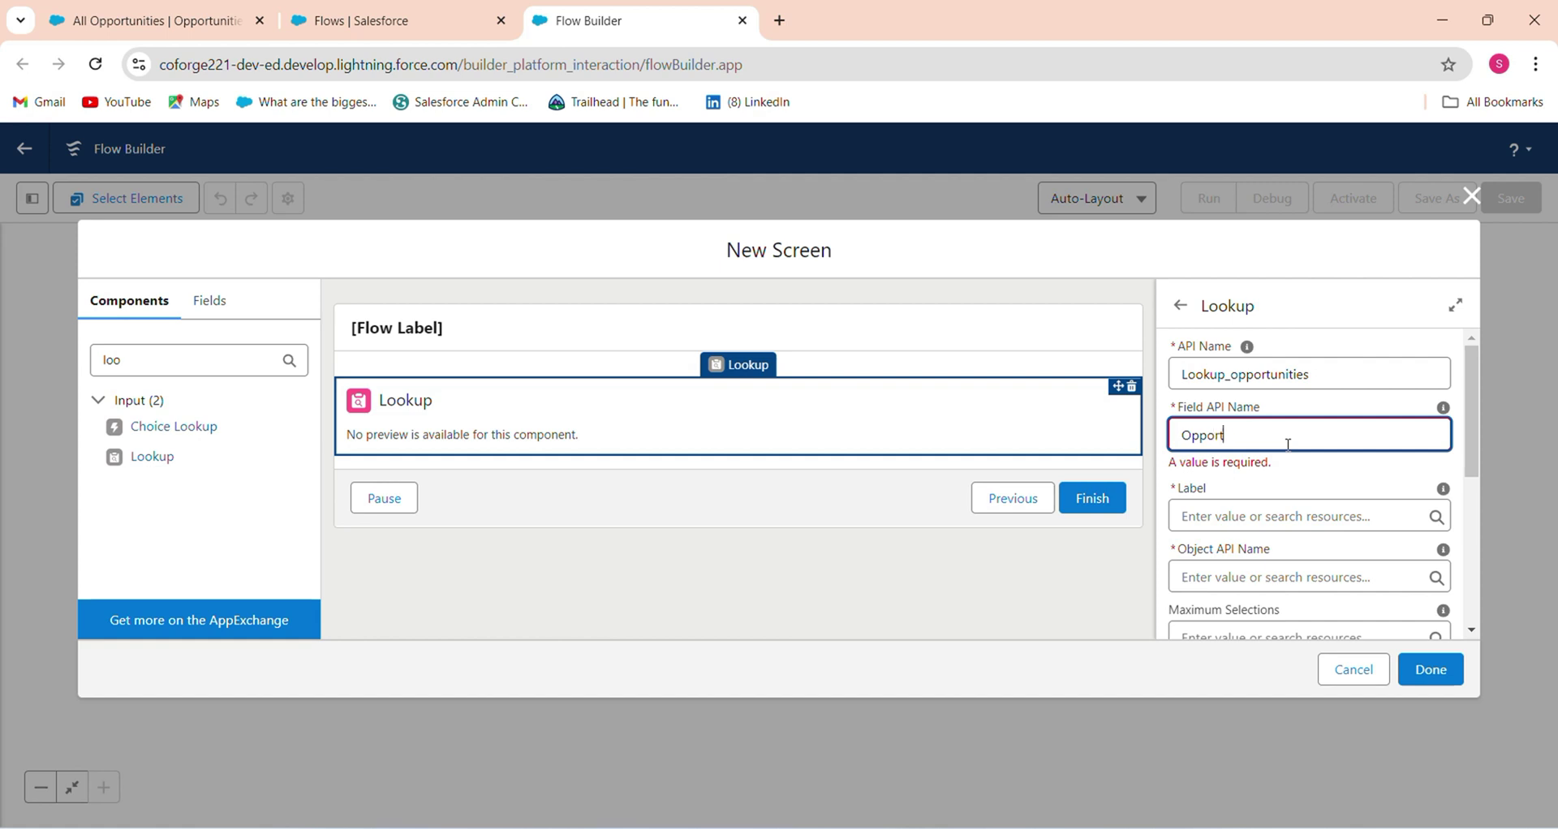
{"action": "type", "text": "unityId"}
Step: Set the Lookup component's Label to "Select your Opportunities" and its Object API Name to Quote
{"action": "left_click", "coordinate": [1344, 515]}
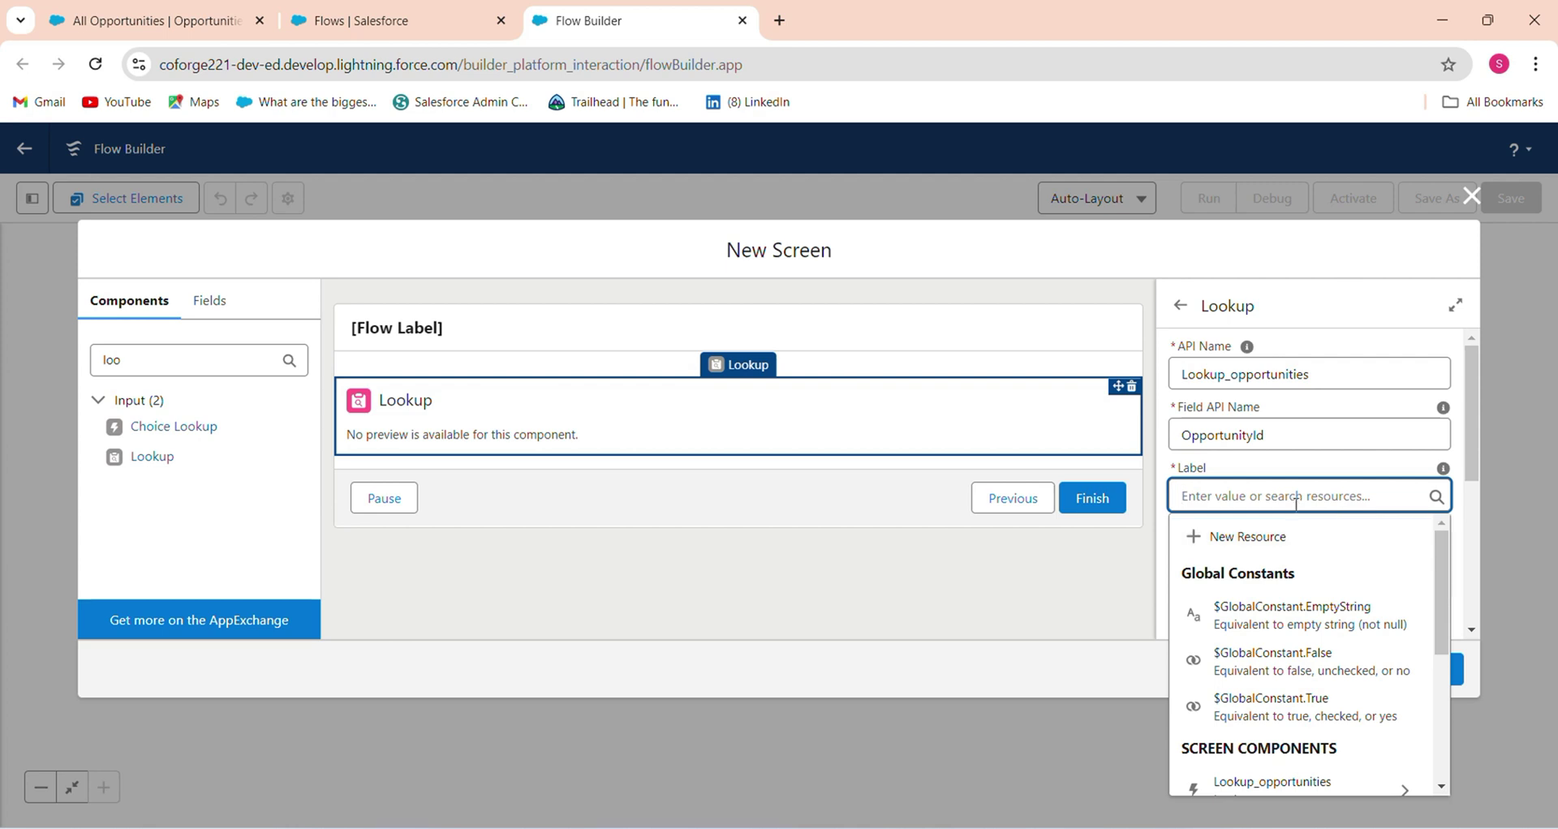
{"action": "type", "text": "Se"}
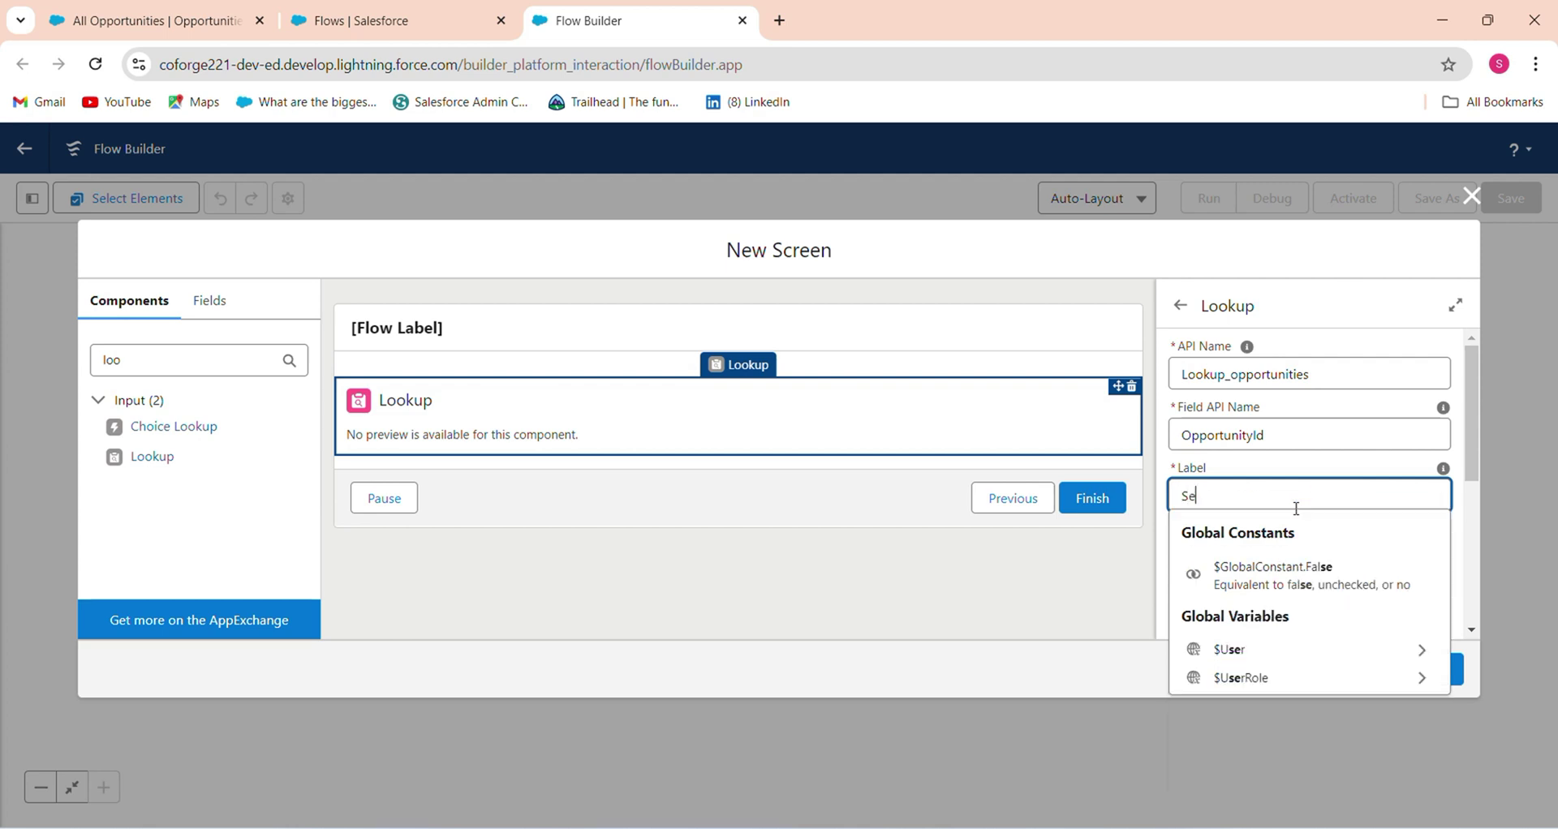
{"action": "type", "text": "lect yo"}
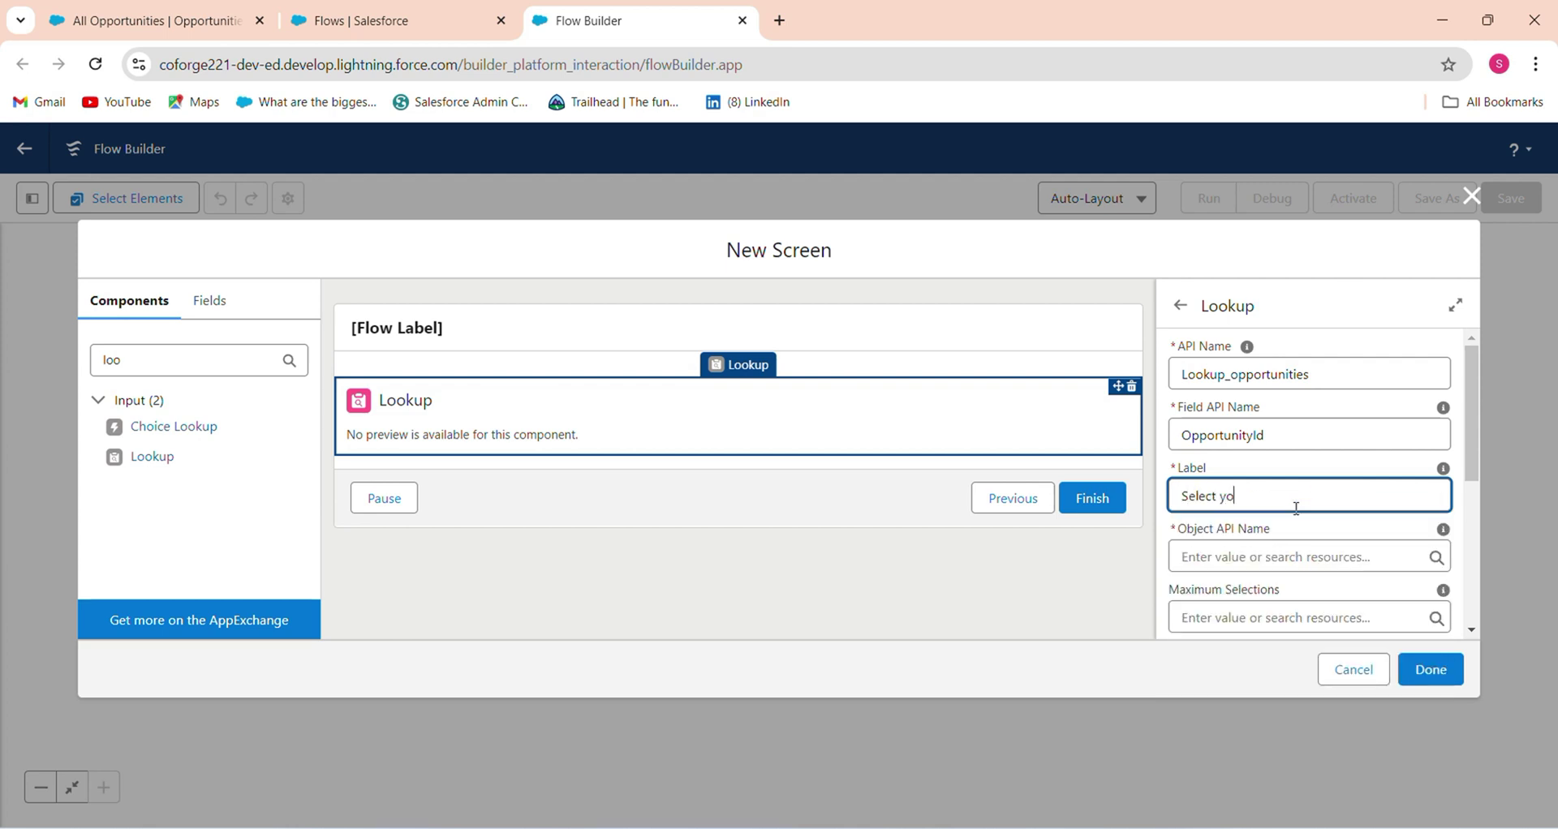
{"action": "type", "text": "ur Opportunities"}
{"action": "left_click", "coordinate": [1288, 554]}
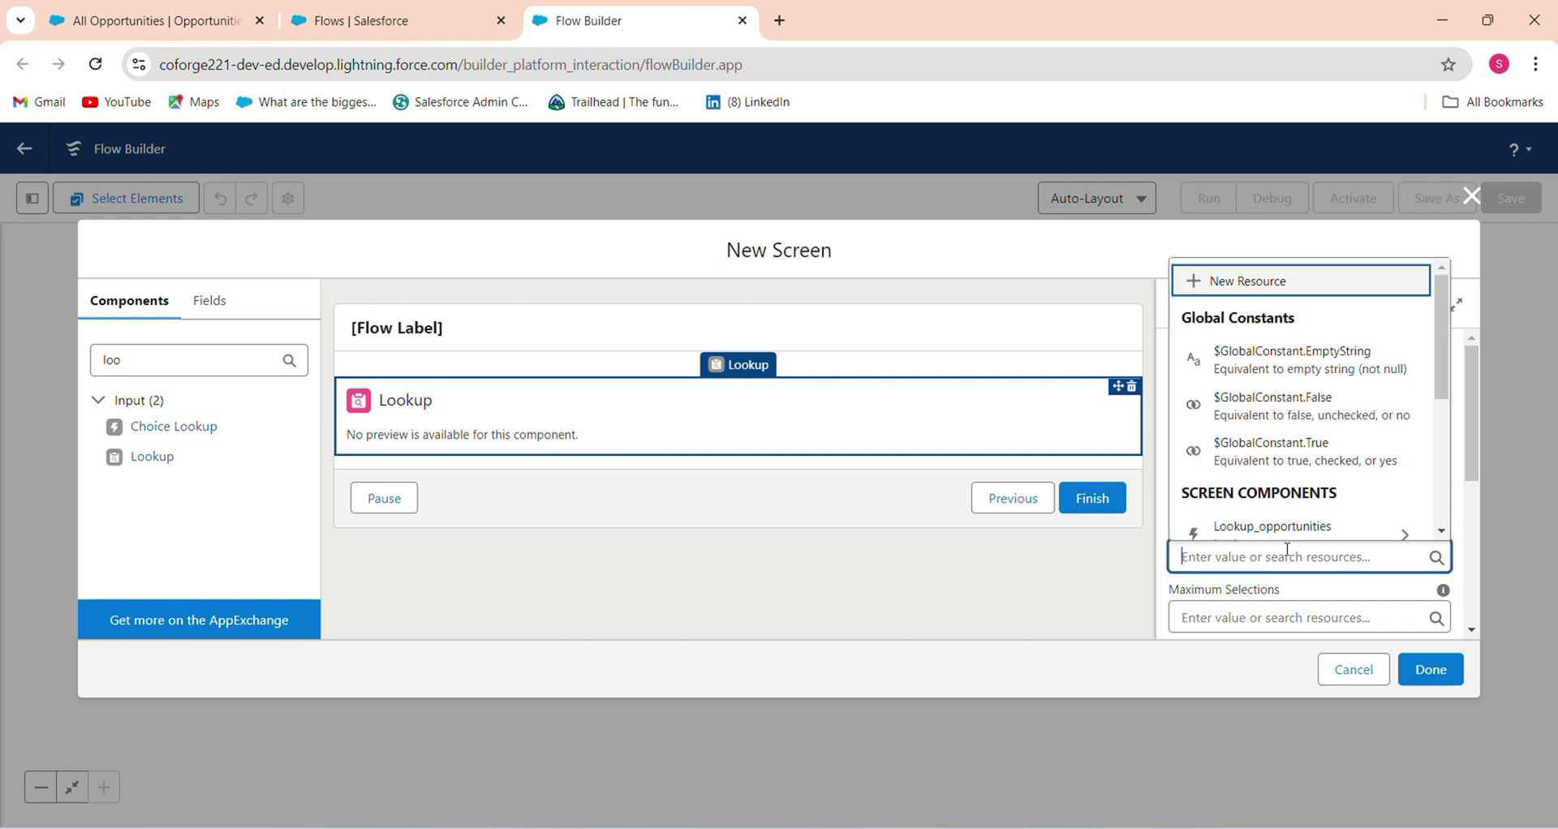
{"action": "type", "text": "Quote"}
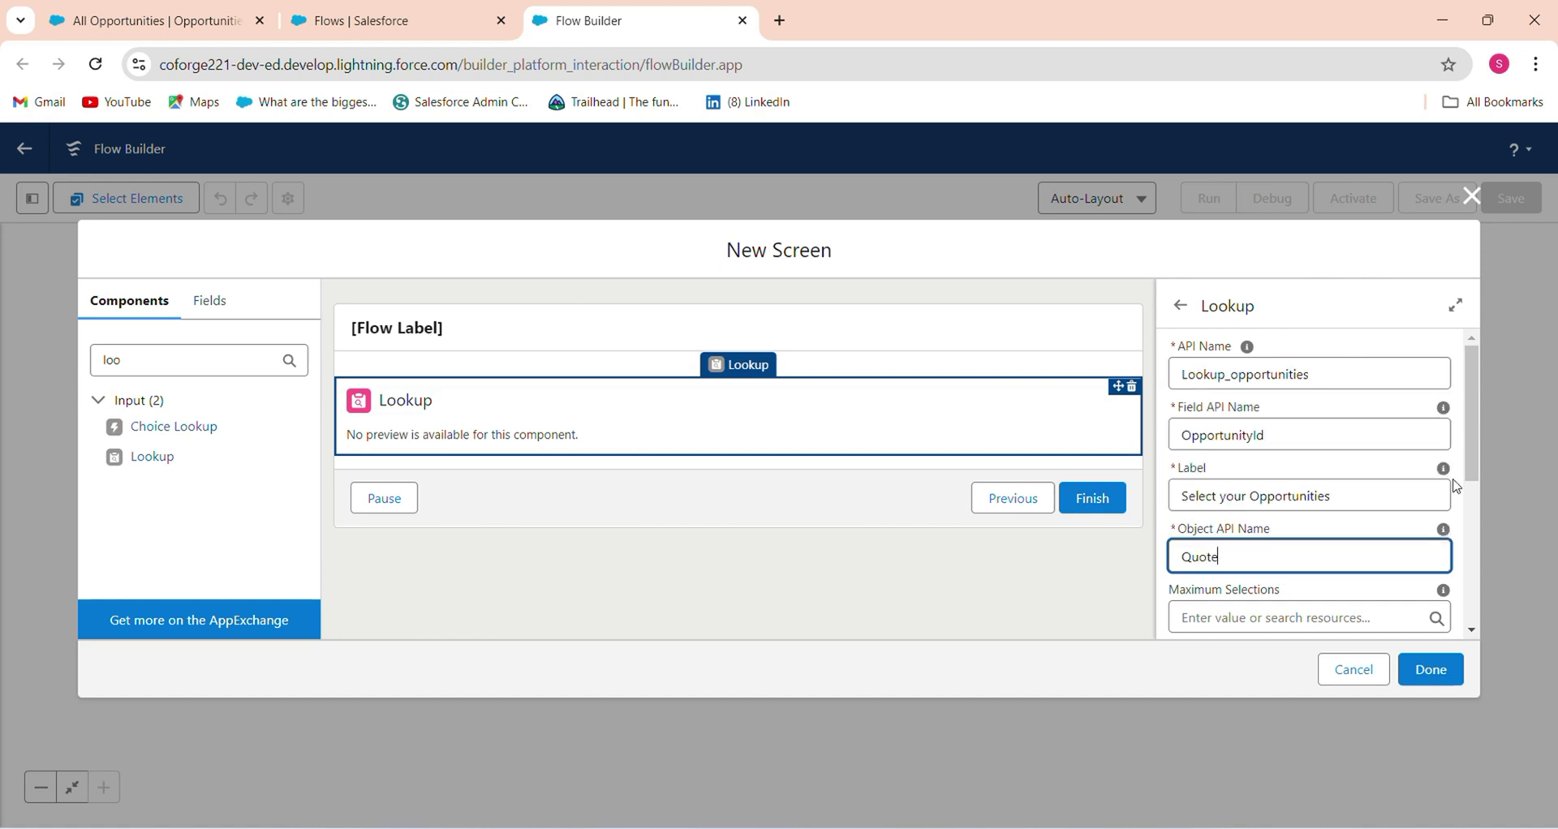
{"action": "left_click_drag", "start_coordinate": [1472, 480], "coordinate": [1474, 503]}
{"action": "left_click", "coordinate": [1416, 532]}
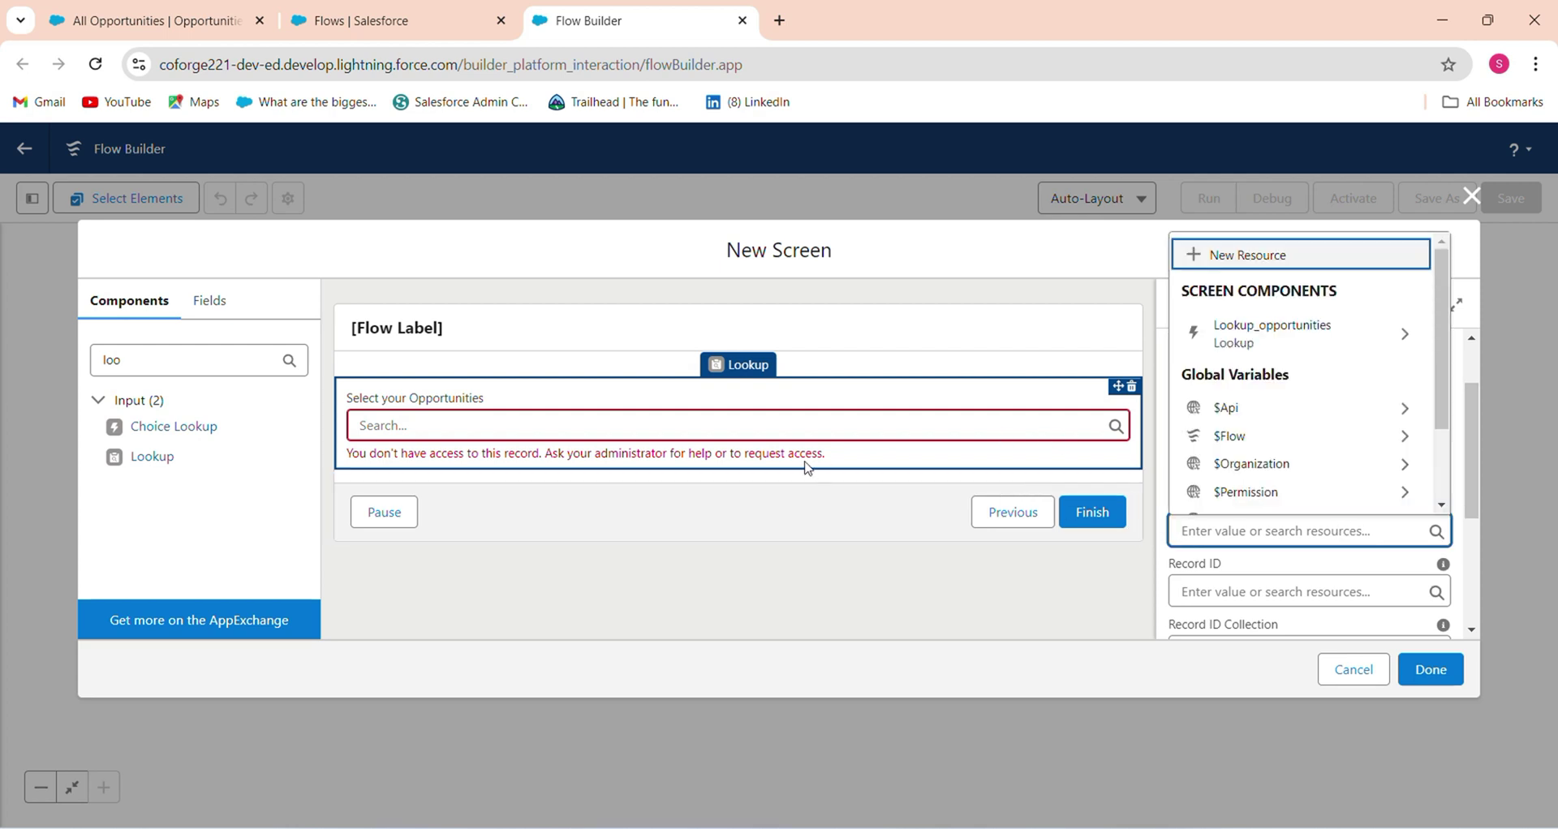
{"action": "left_click", "coordinate": [742, 452]}
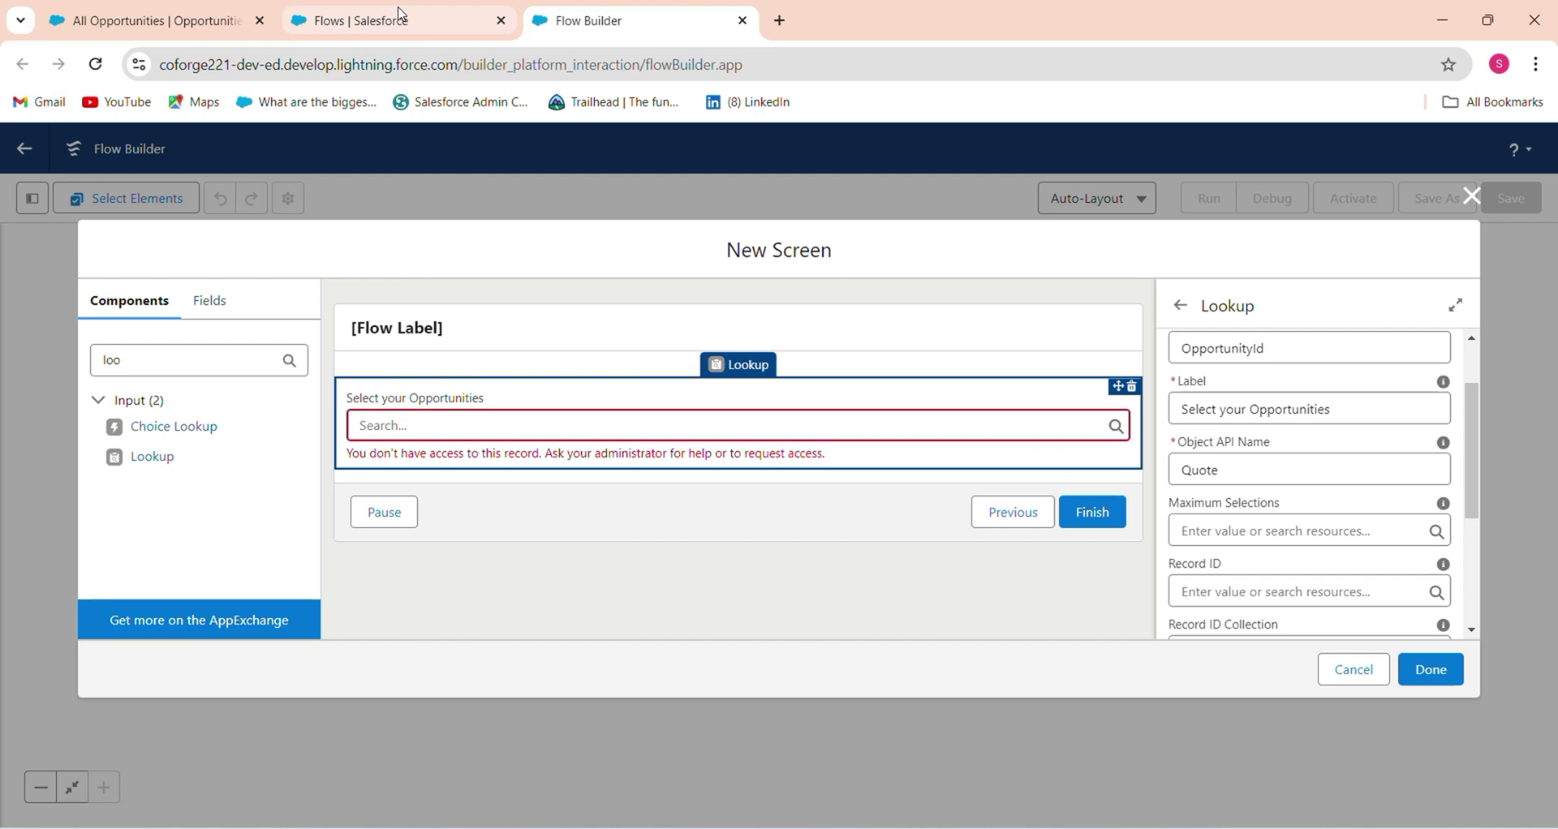
Step: Open the Burlington Textiles Weaving Plant Generator opportunity from the All Opportunities list and look through its record page
{"action": "mouse_move", "coordinate": [400, 13]}
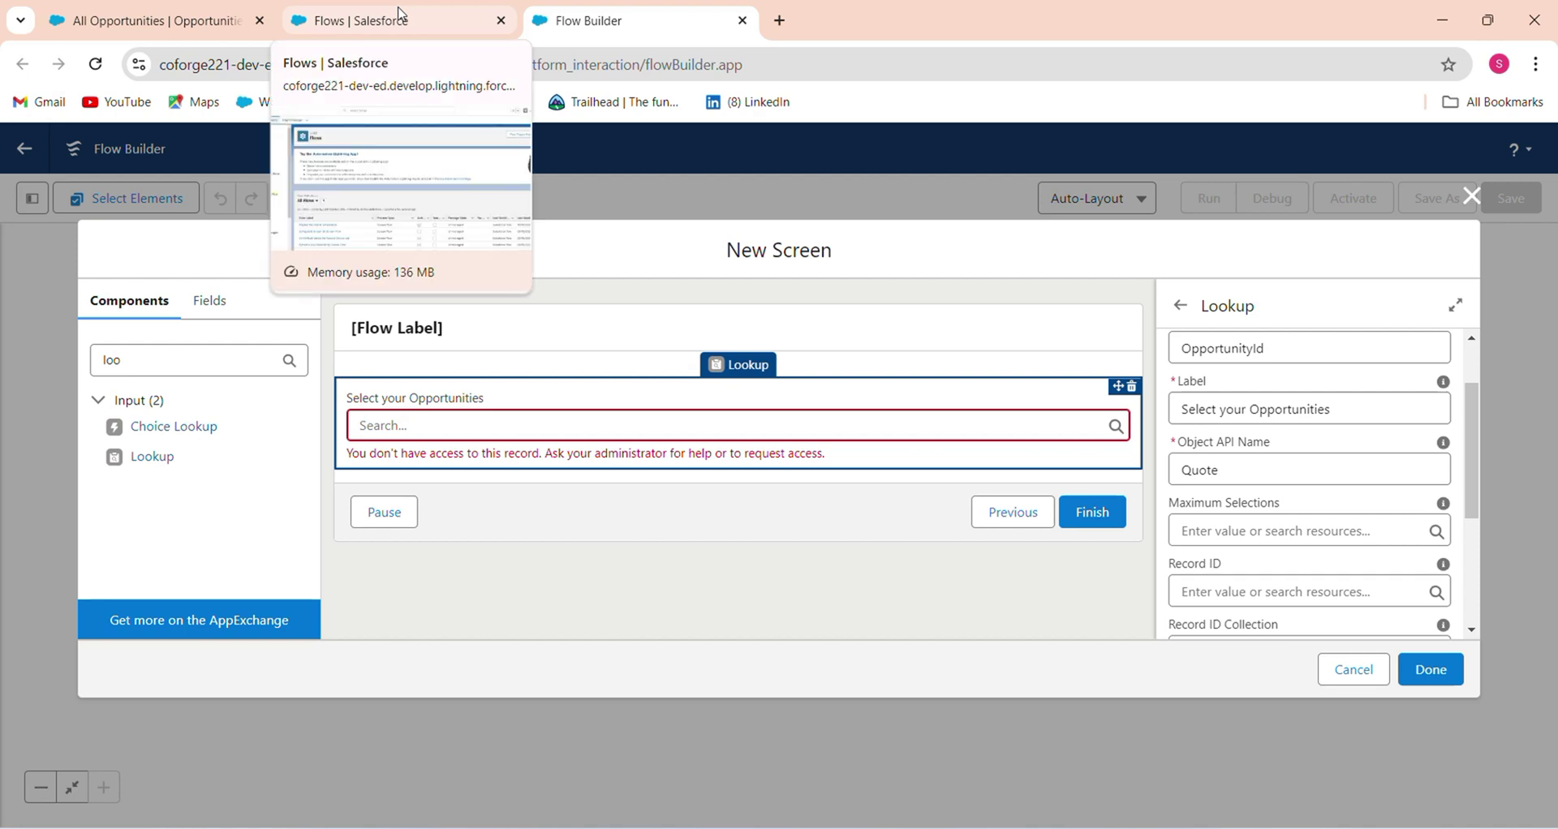
{"action": "left_click", "coordinate": [400, 13]}
{"action": "left_click", "coordinate": [110, 21]}
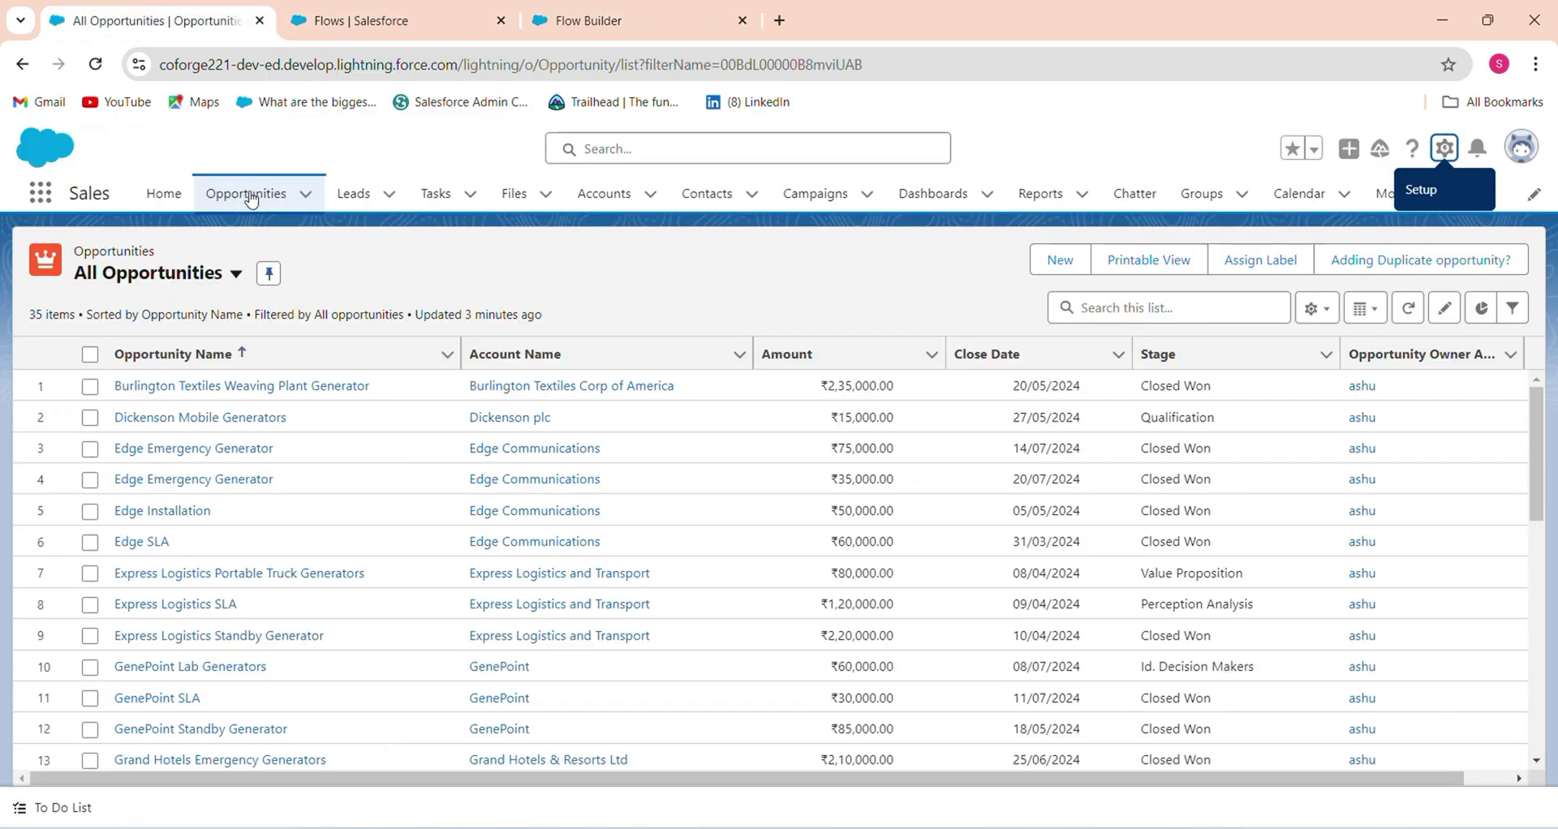
{"action": "left_click", "coordinate": [172, 387]}
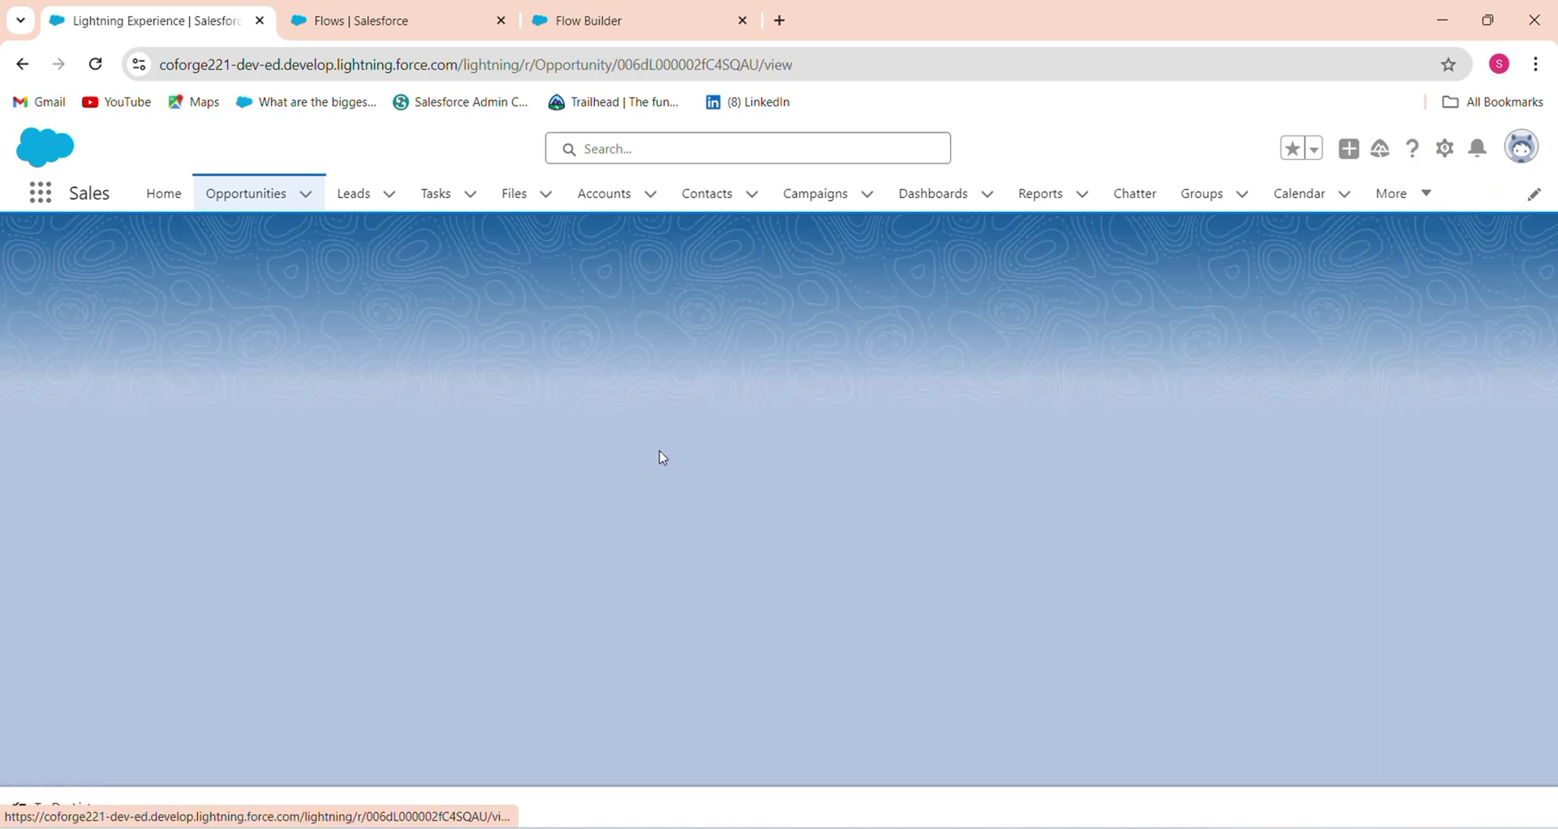
{"action": "left_click_drag", "start_coordinate": [1552, 329], "coordinate": [1551, 670]}
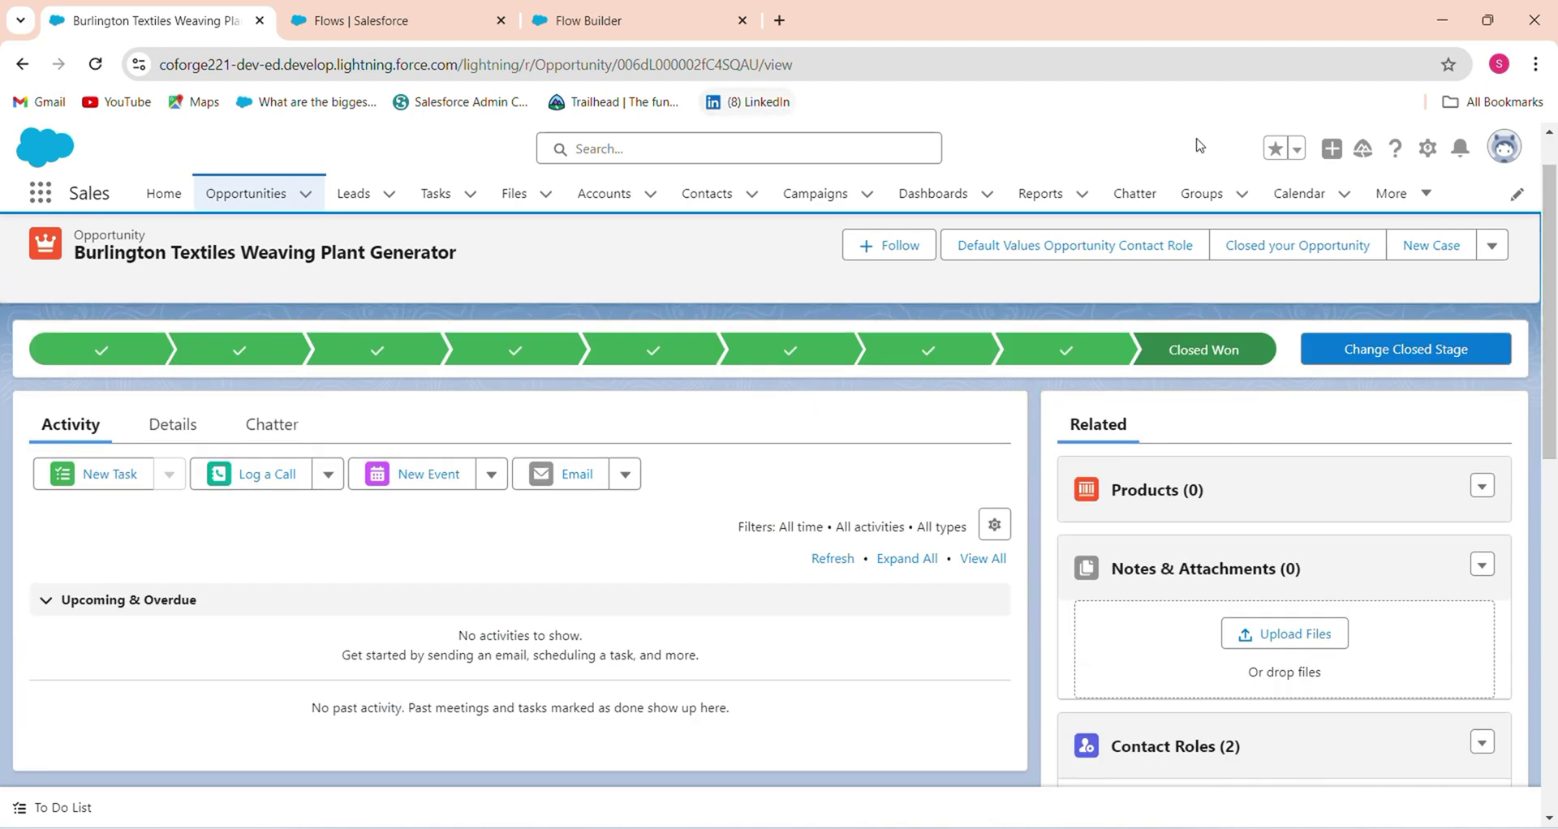
Step: Open Salesforce Setup and find the Quotes Settings page by searching for "Quot"
{"action": "left_click", "coordinate": [1428, 147]}
{"action": "left_click", "coordinate": [1370, 225]}
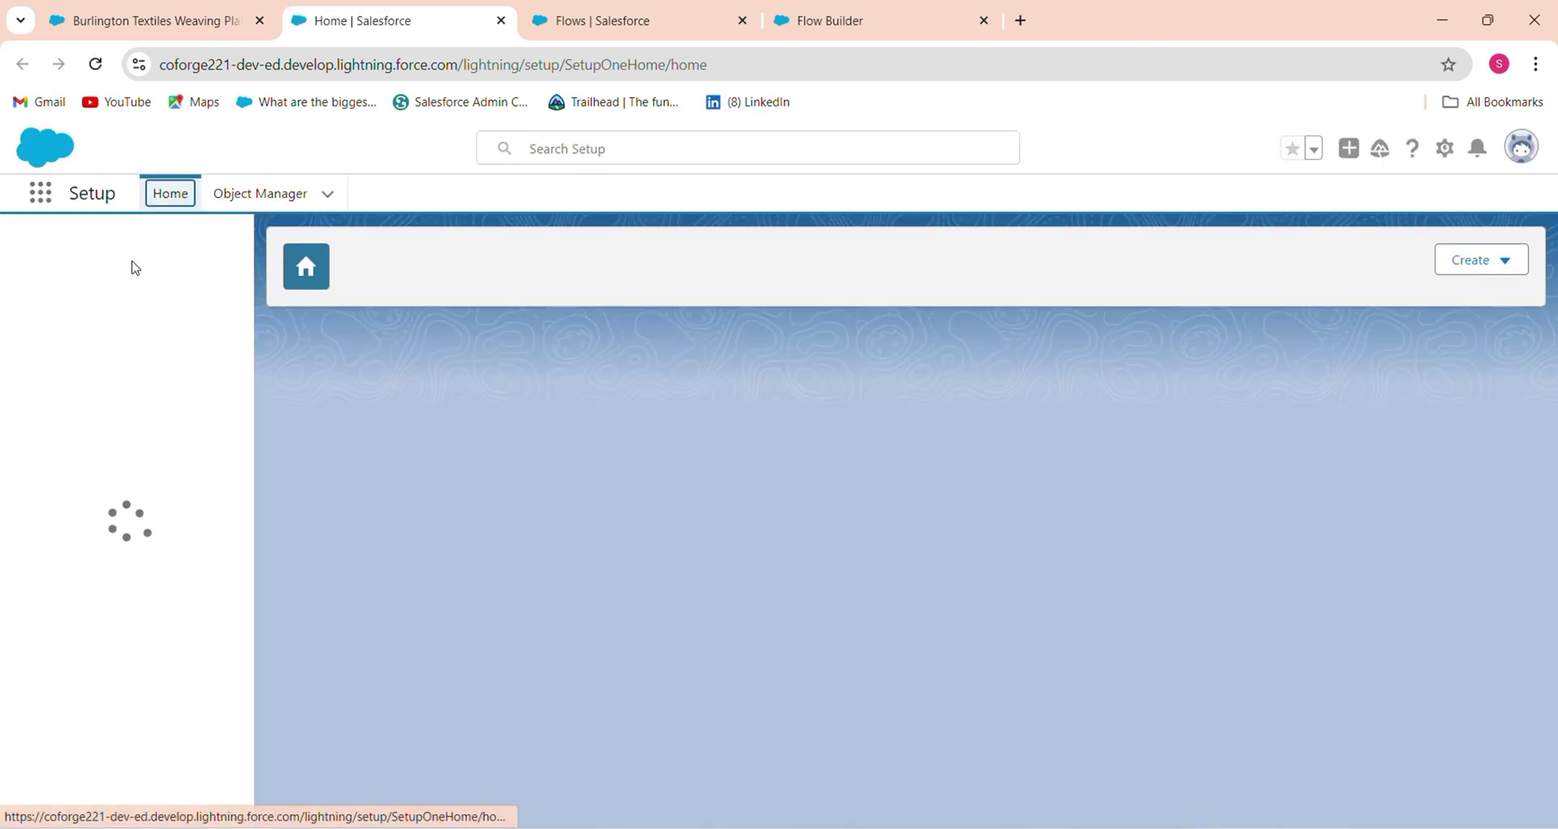
{"action": "left_click", "coordinate": [133, 251]}
{"action": "type", "text": "Q"}
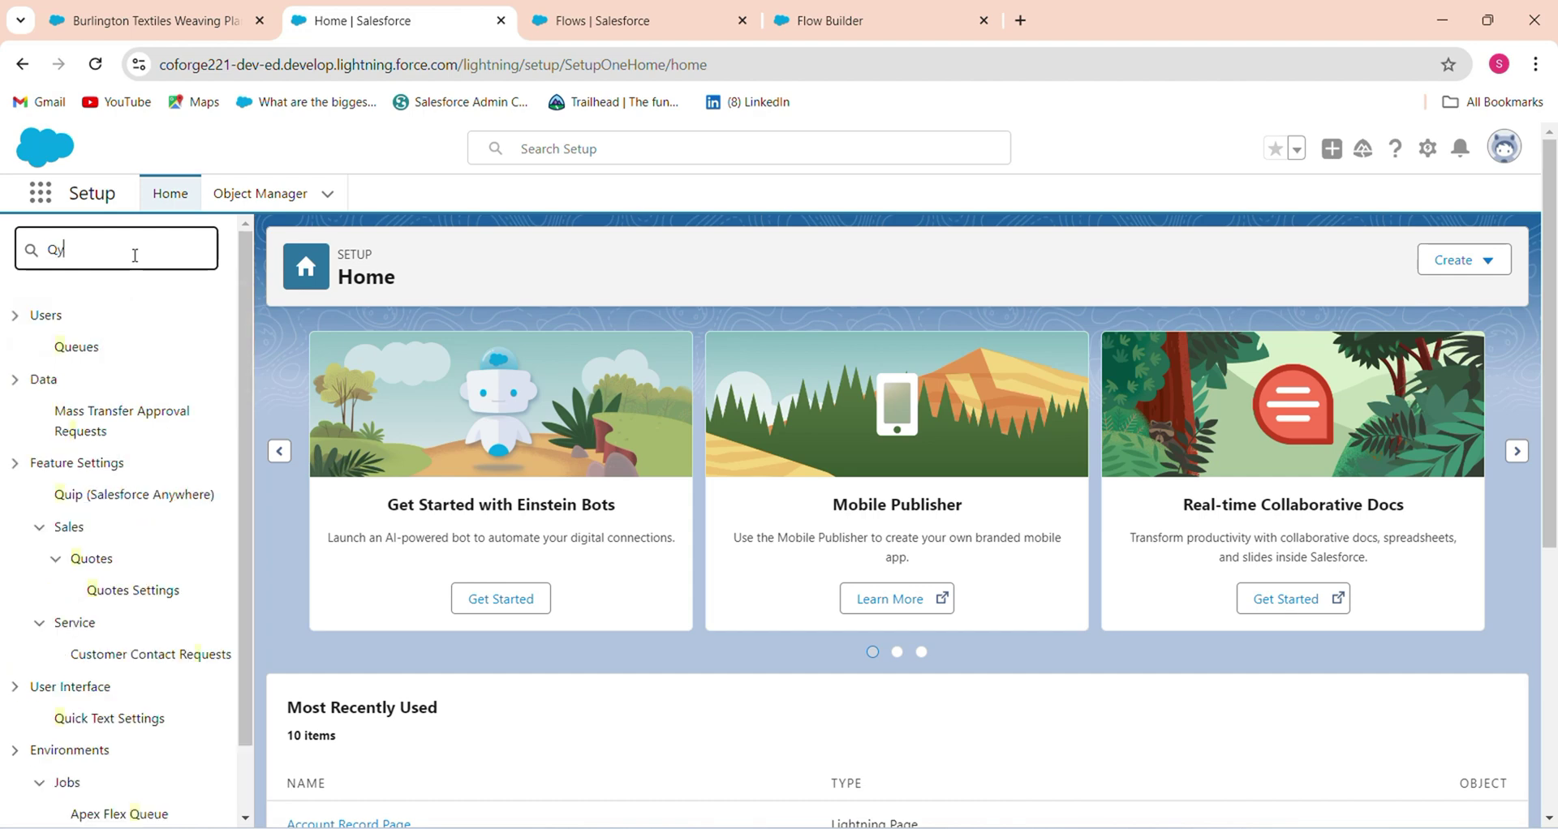
{"action": "type", "text": "y"}
{"action": "key", "text": "BackSpace"}
{"action": "type", "text": "uot"}
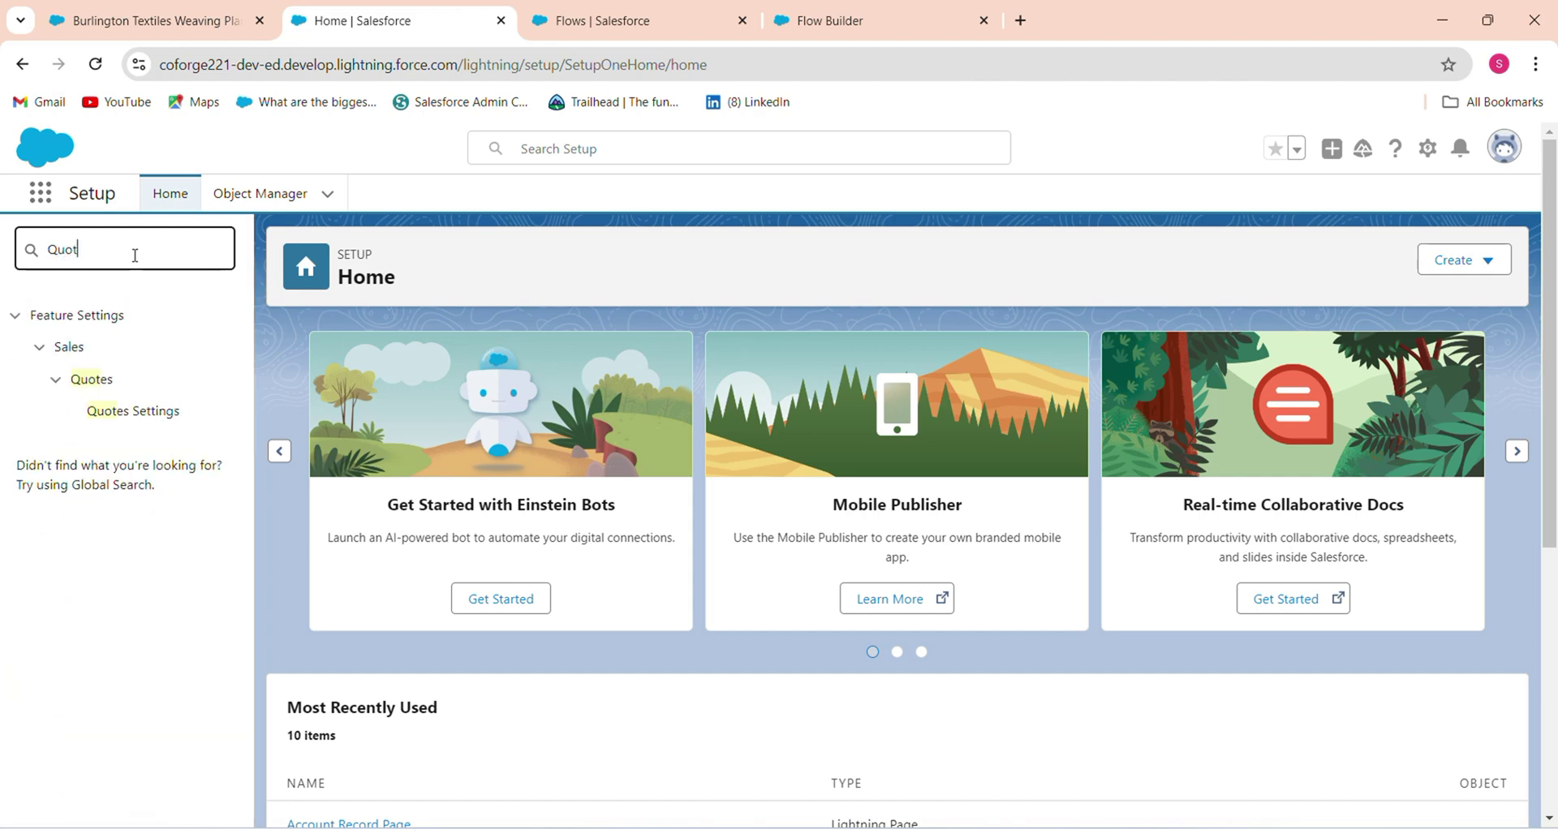
{"action": "left_click", "coordinate": [121, 415]}
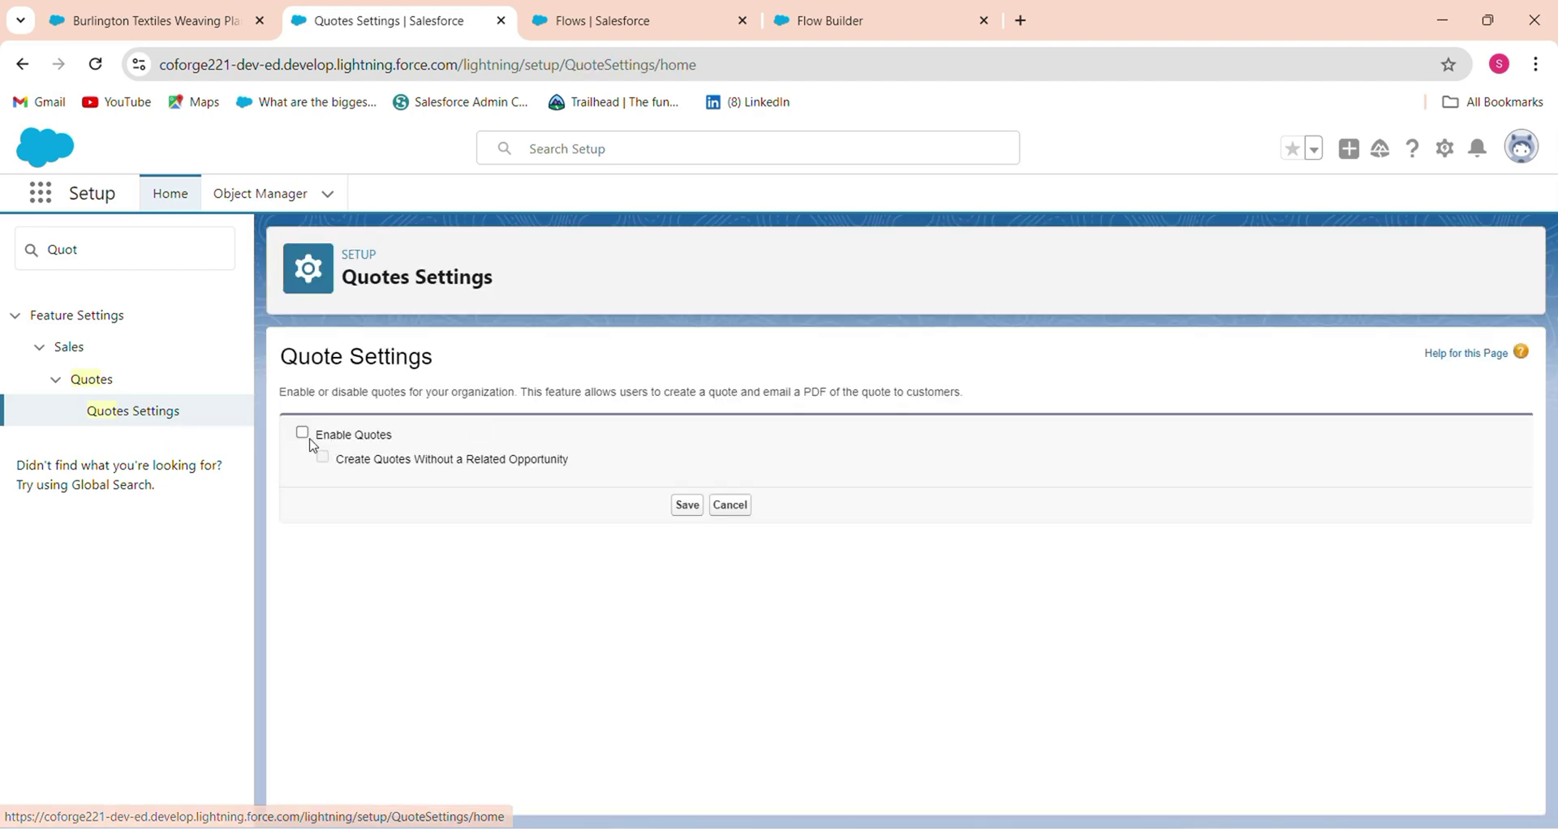
Step: Enable quotes, including creating them without a related opportunity, and save without adding the Quotes related list to any page layout
{"action": "left_click", "coordinate": [302, 435]}
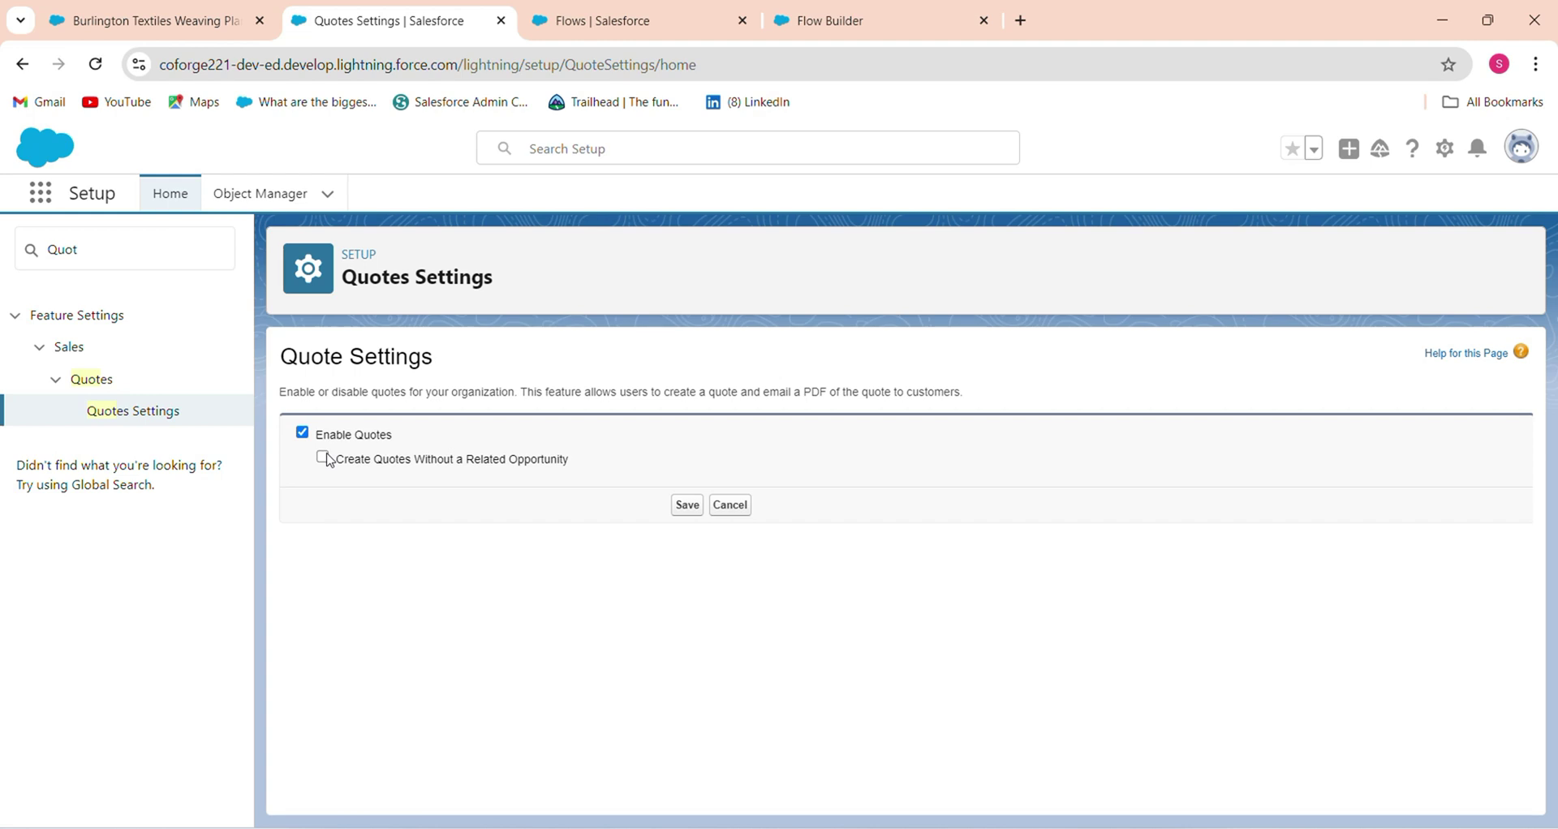
{"action": "left_click", "coordinate": [322, 458]}
{"action": "left_click", "coordinate": [690, 511]}
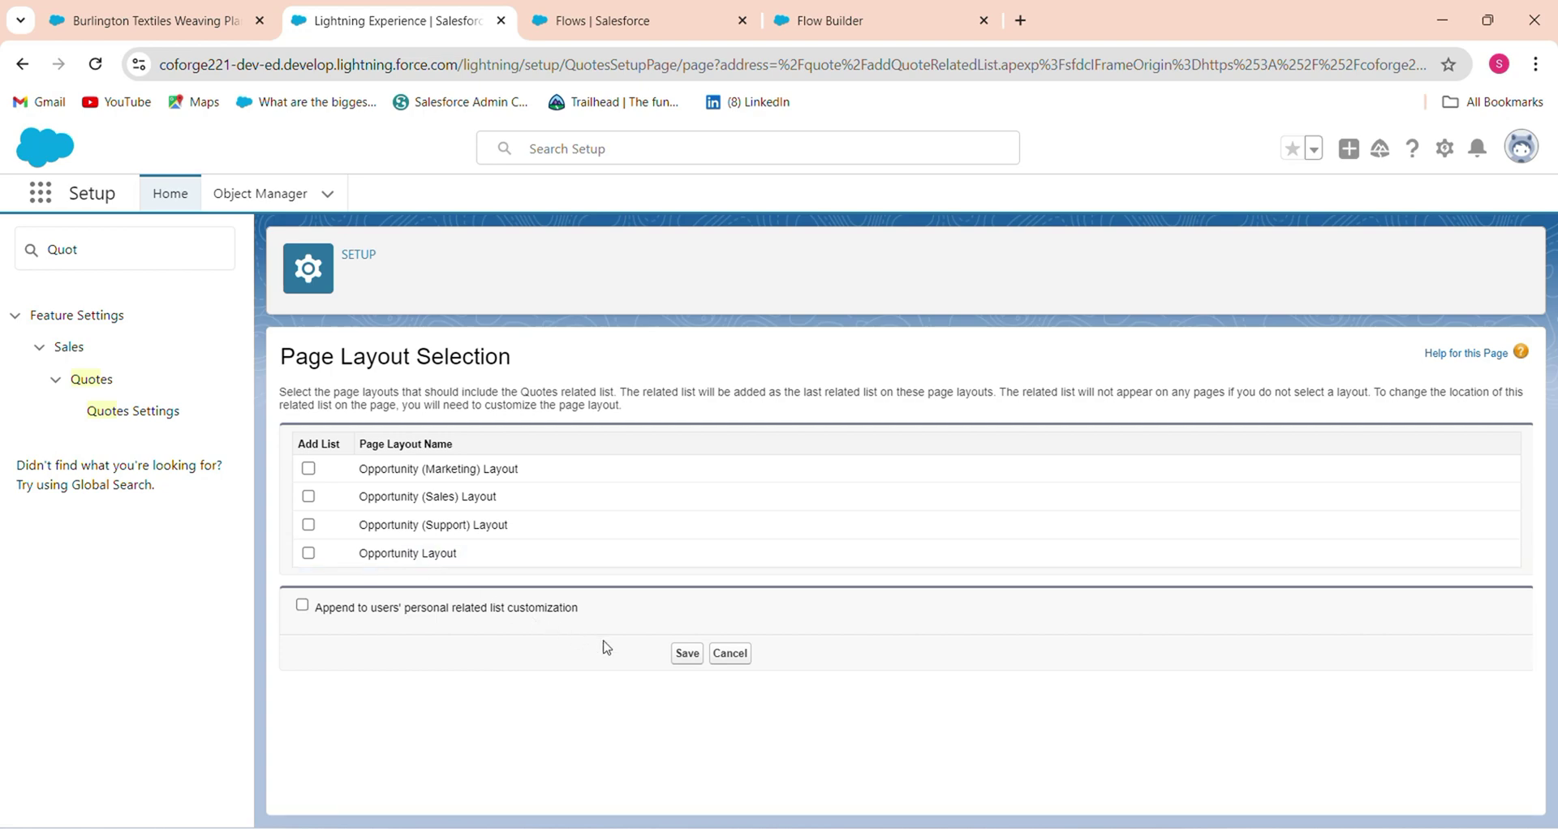
{"action": "left_click", "coordinate": [686, 654]}
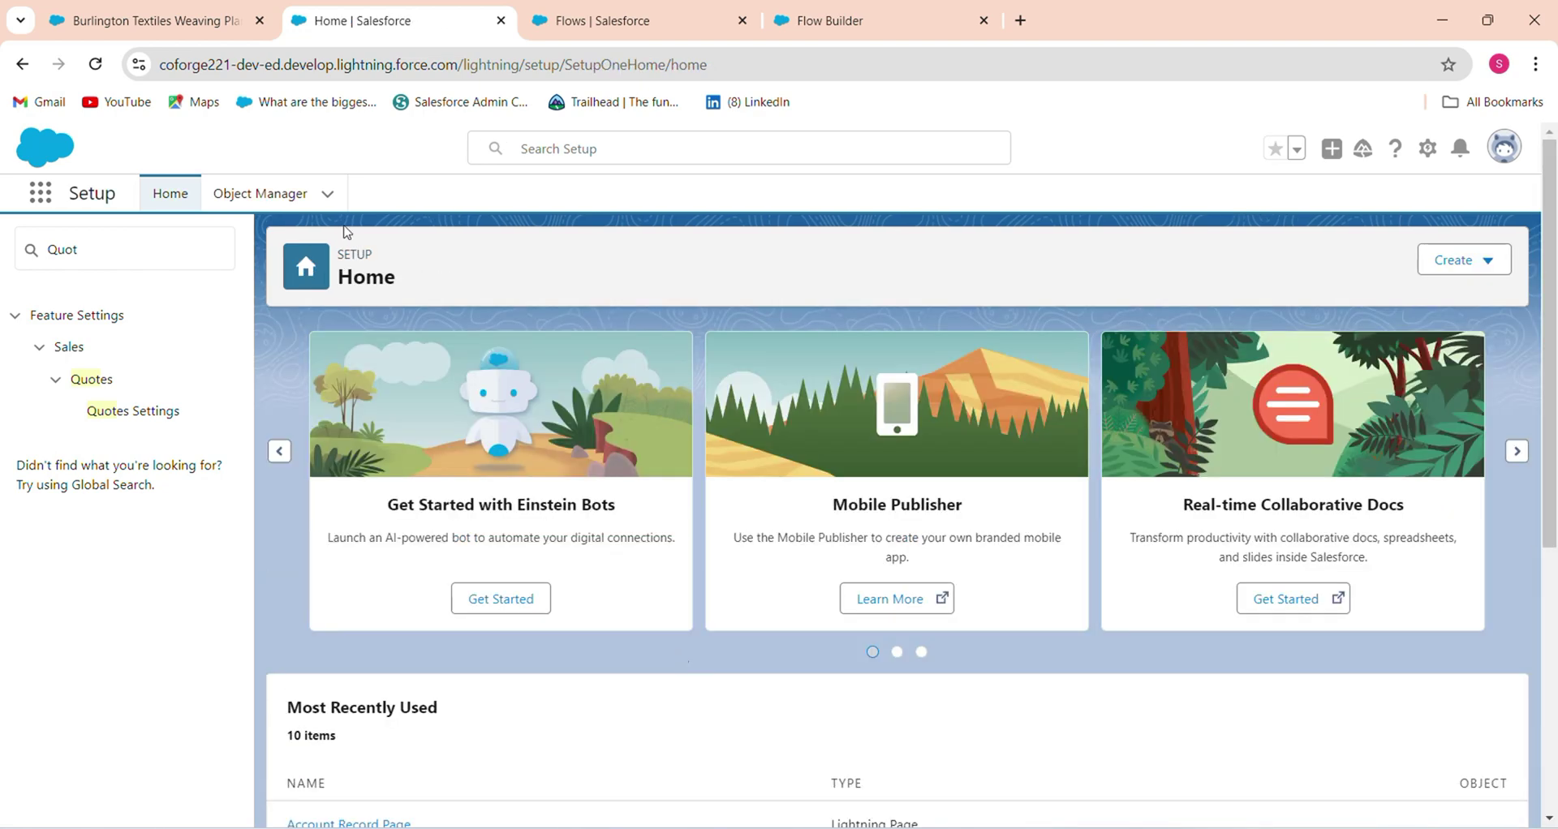
Step: Return to Flow Builder, reload it and create a new Screen Flow from scratch
{"action": "left_click", "coordinate": [552, 8]}
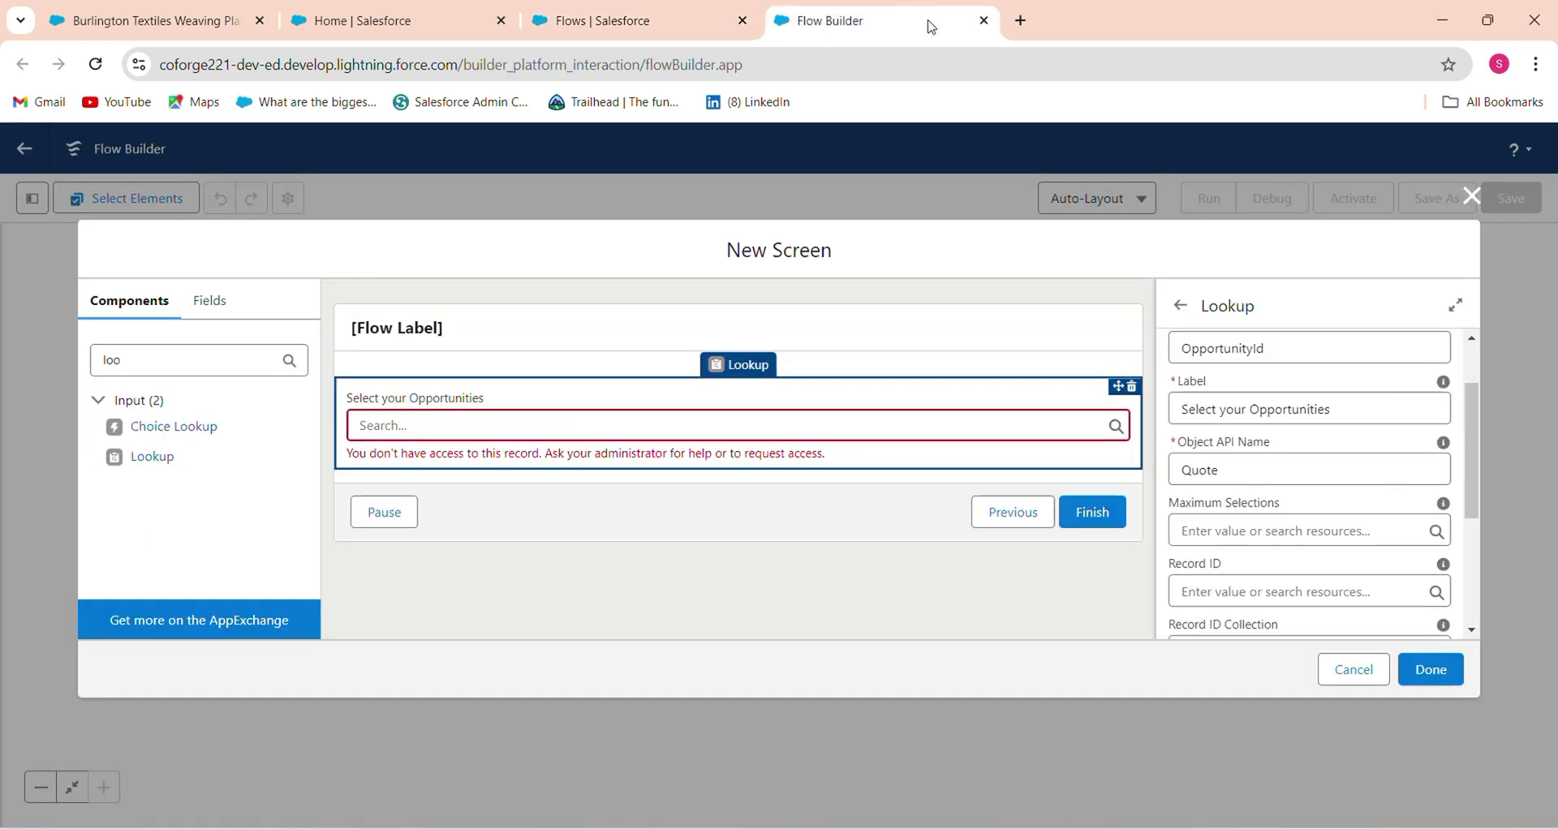
{"action": "left_click", "coordinate": [863, 23]}
{"action": "left_click", "coordinate": [97, 65]}
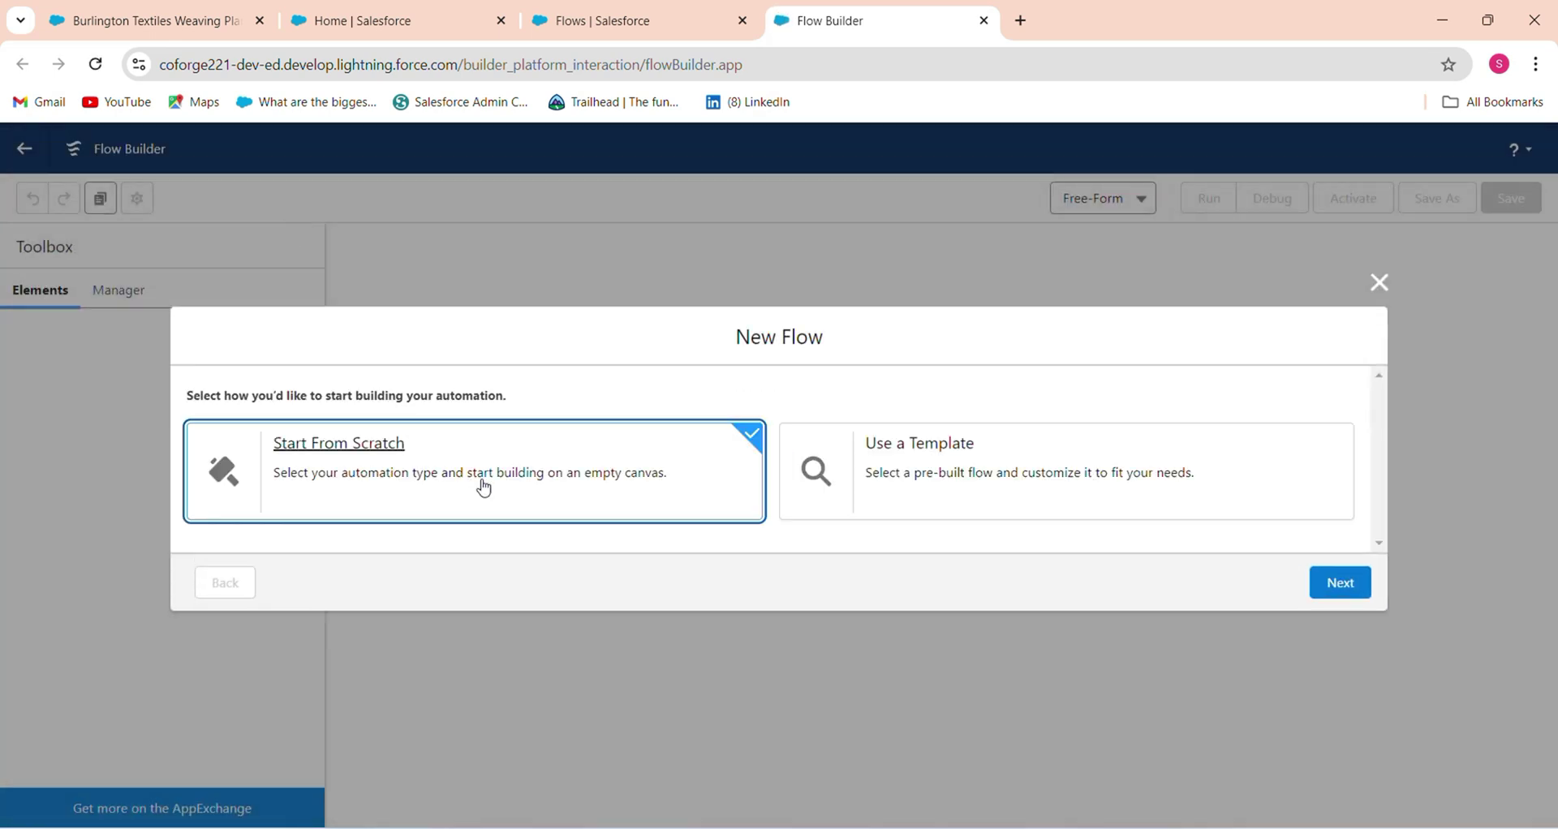
{"action": "left_click", "coordinate": [1343, 585]}
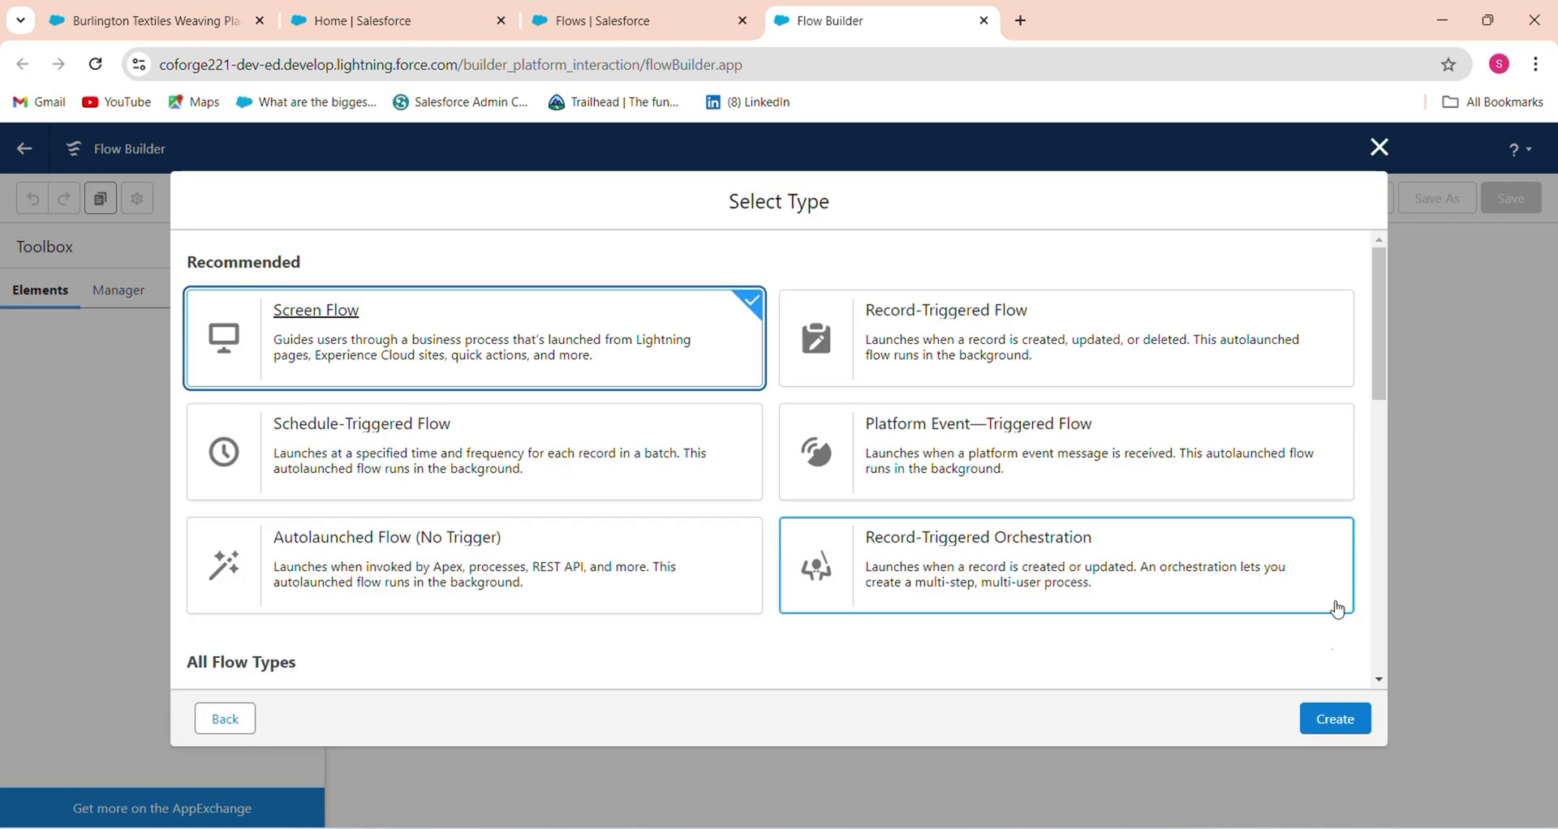
{"action": "left_click", "coordinate": [1340, 725]}
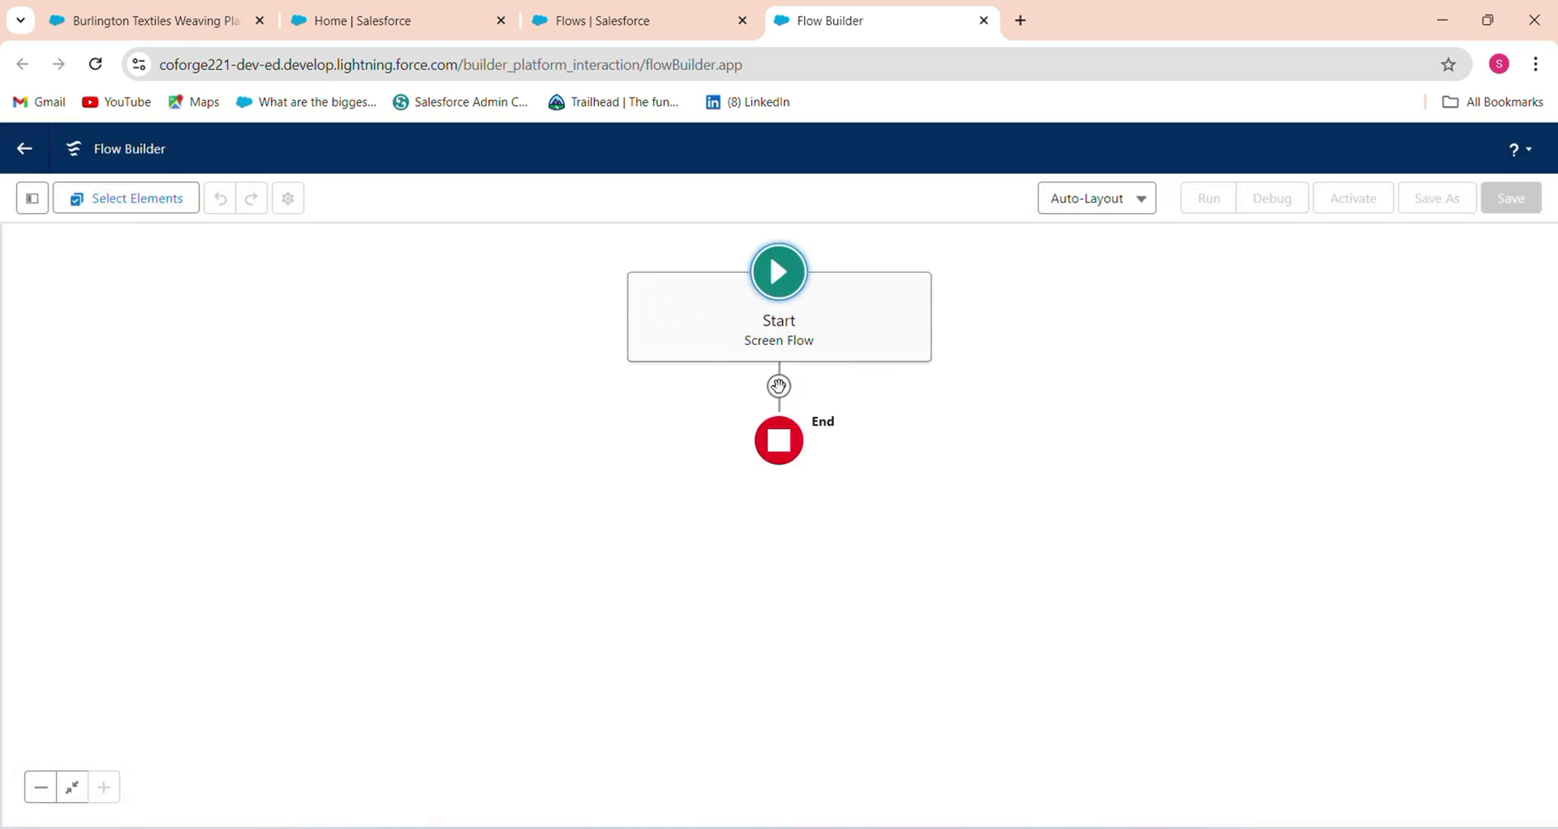
Step: Add a Screen element to the flow with the label "Select Opportunities" and the API name Select_Opportunities
{"action": "left_click", "coordinate": [779, 387]}
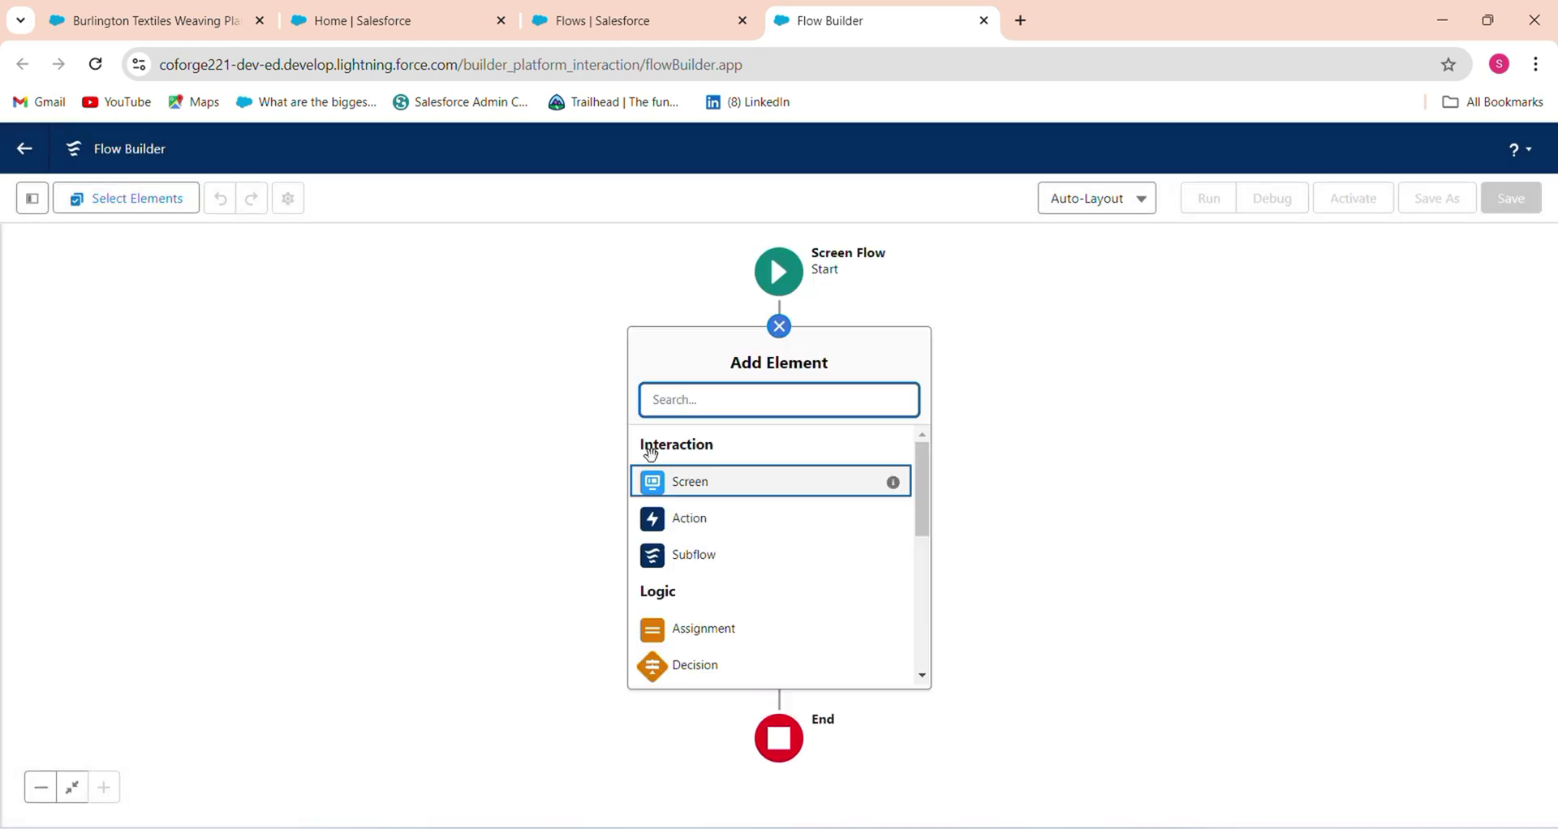
{"action": "left_click", "coordinate": [686, 479]}
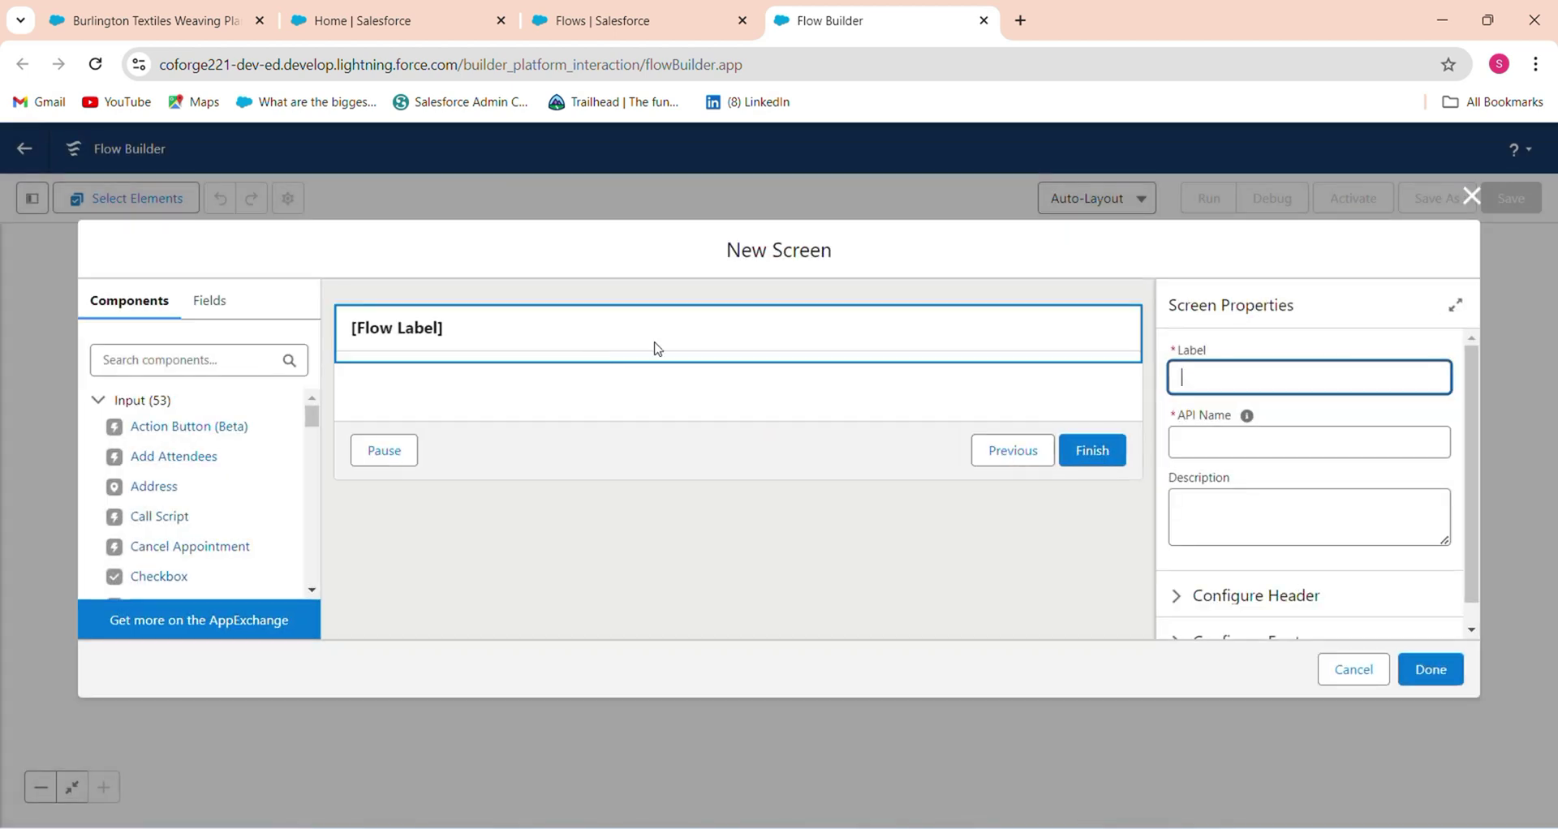
{"action": "left_click", "coordinate": [654, 346]}
{"action": "left_click", "coordinate": [1314, 383]}
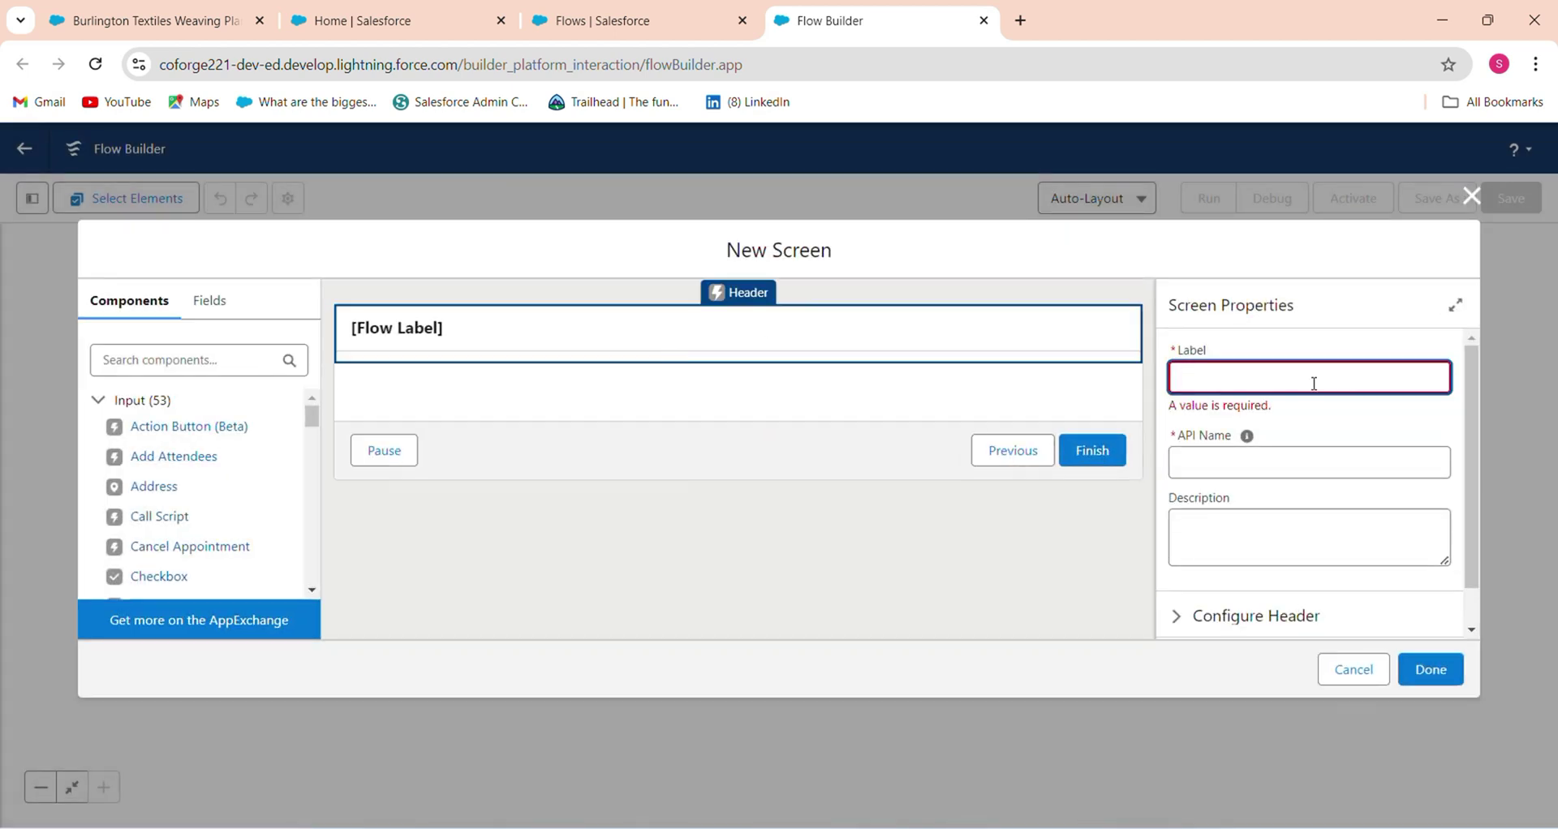
{"action": "type", "text": "Select Opportnities"}
{"action": "left_click", "coordinate": [1262, 379]}
{"action": "type", "text": "u"}
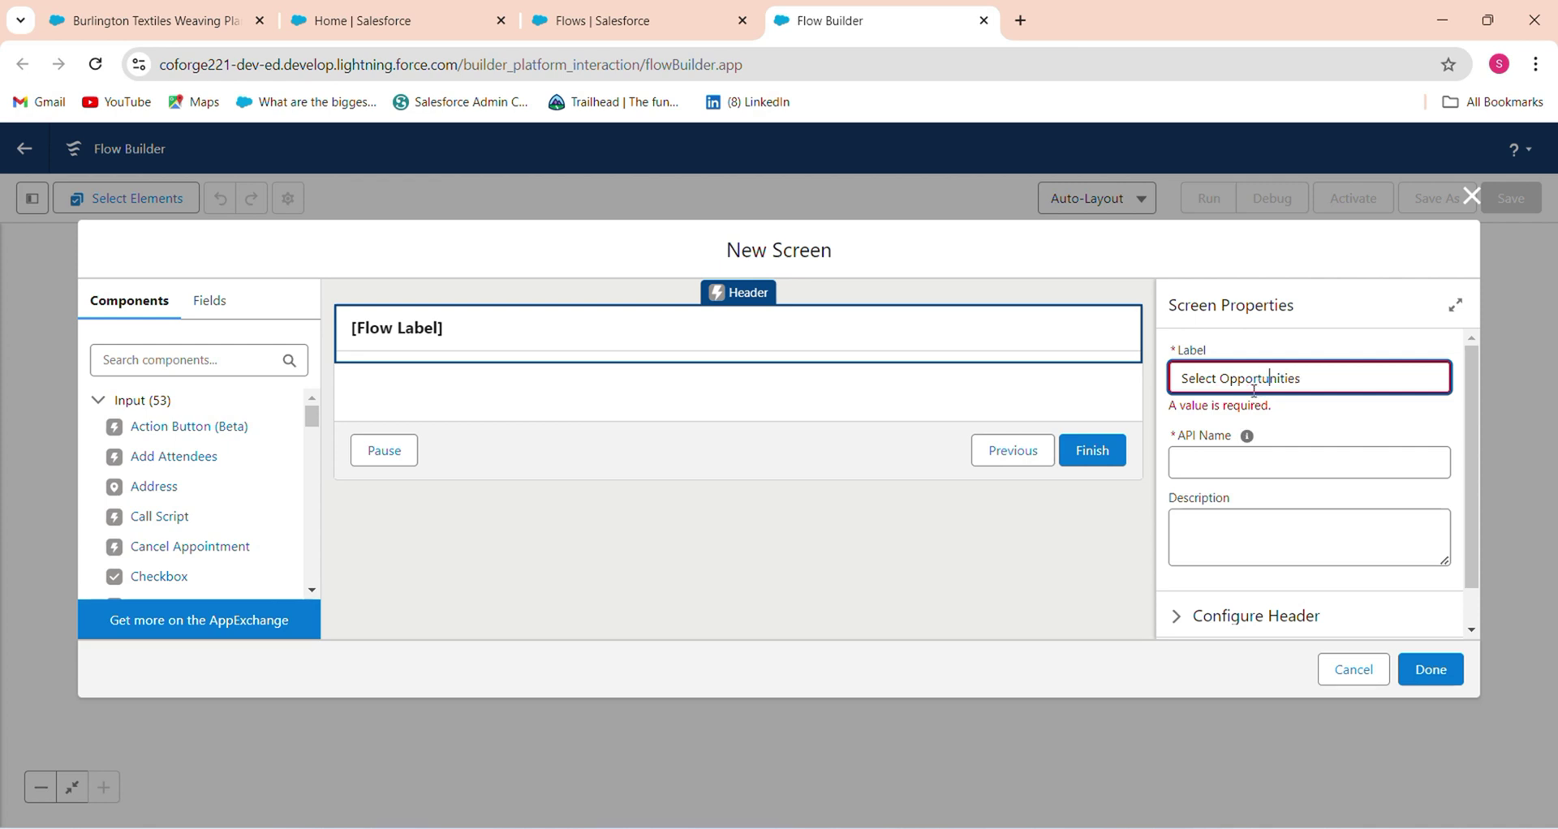
{"action": "left_click", "coordinate": [796, 411]}
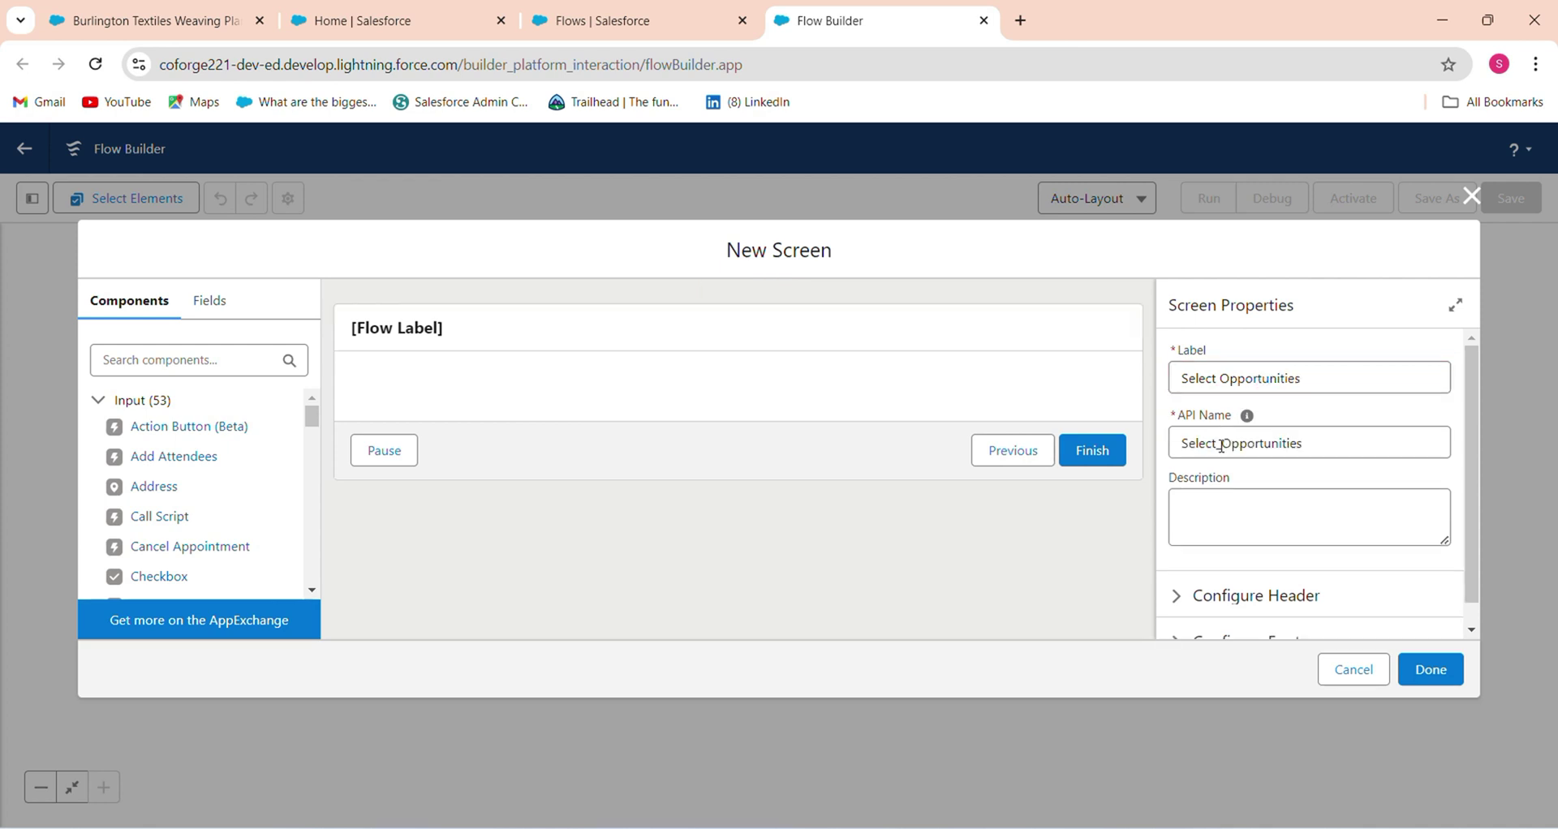
Step: Add a Lookup component to the screen and set its API Name to Select_Opportunity
{"action": "left_click", "coordinate": [178, 362]}
{"action": "type", "text": "loo"}
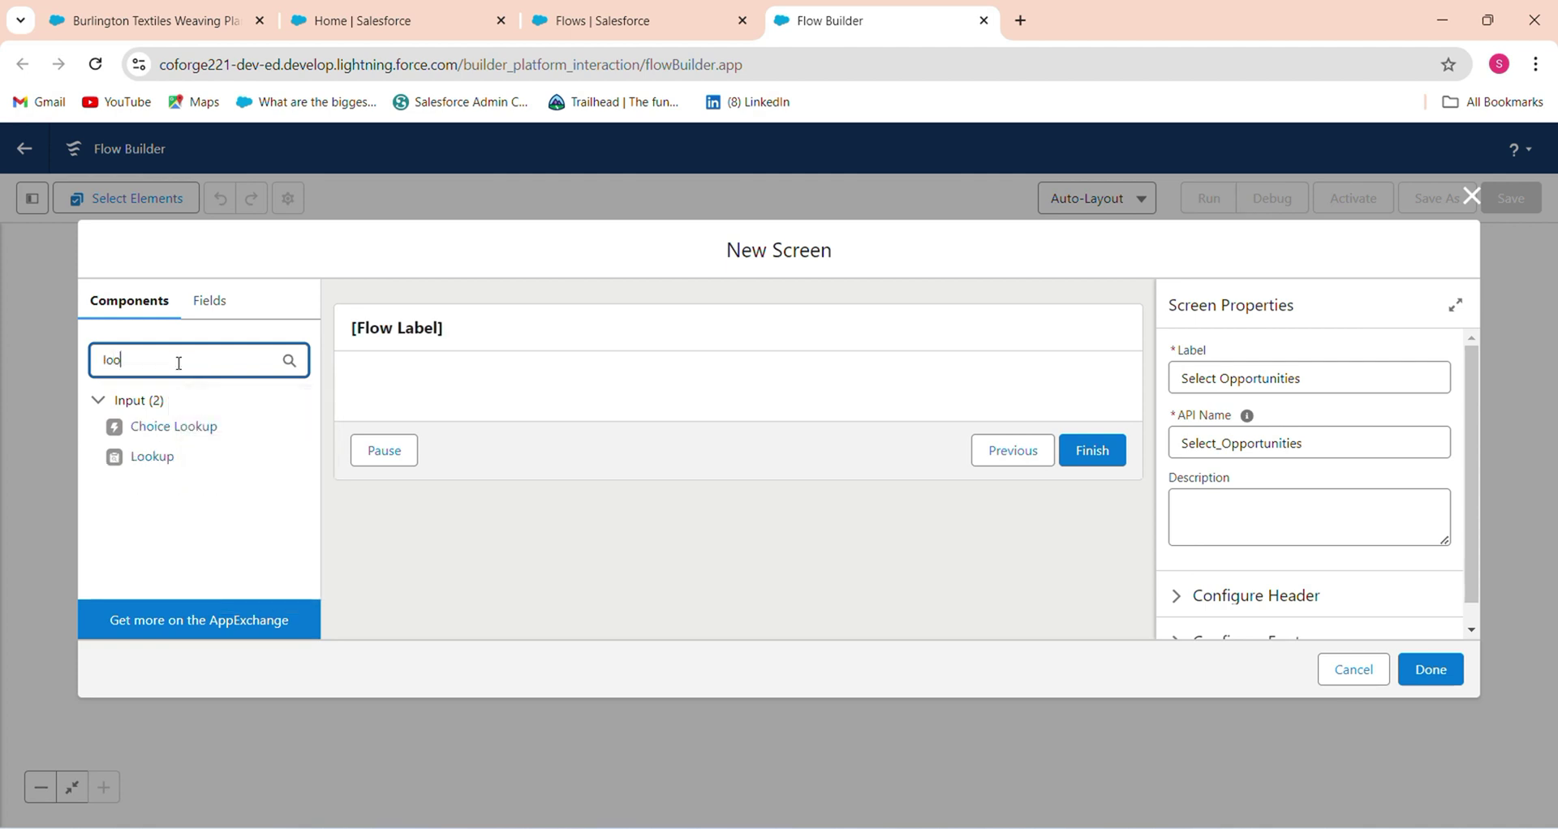
{"action": "left_click_drag", "start_coordinate": [192, 459], "coordinate": [474, 398]}
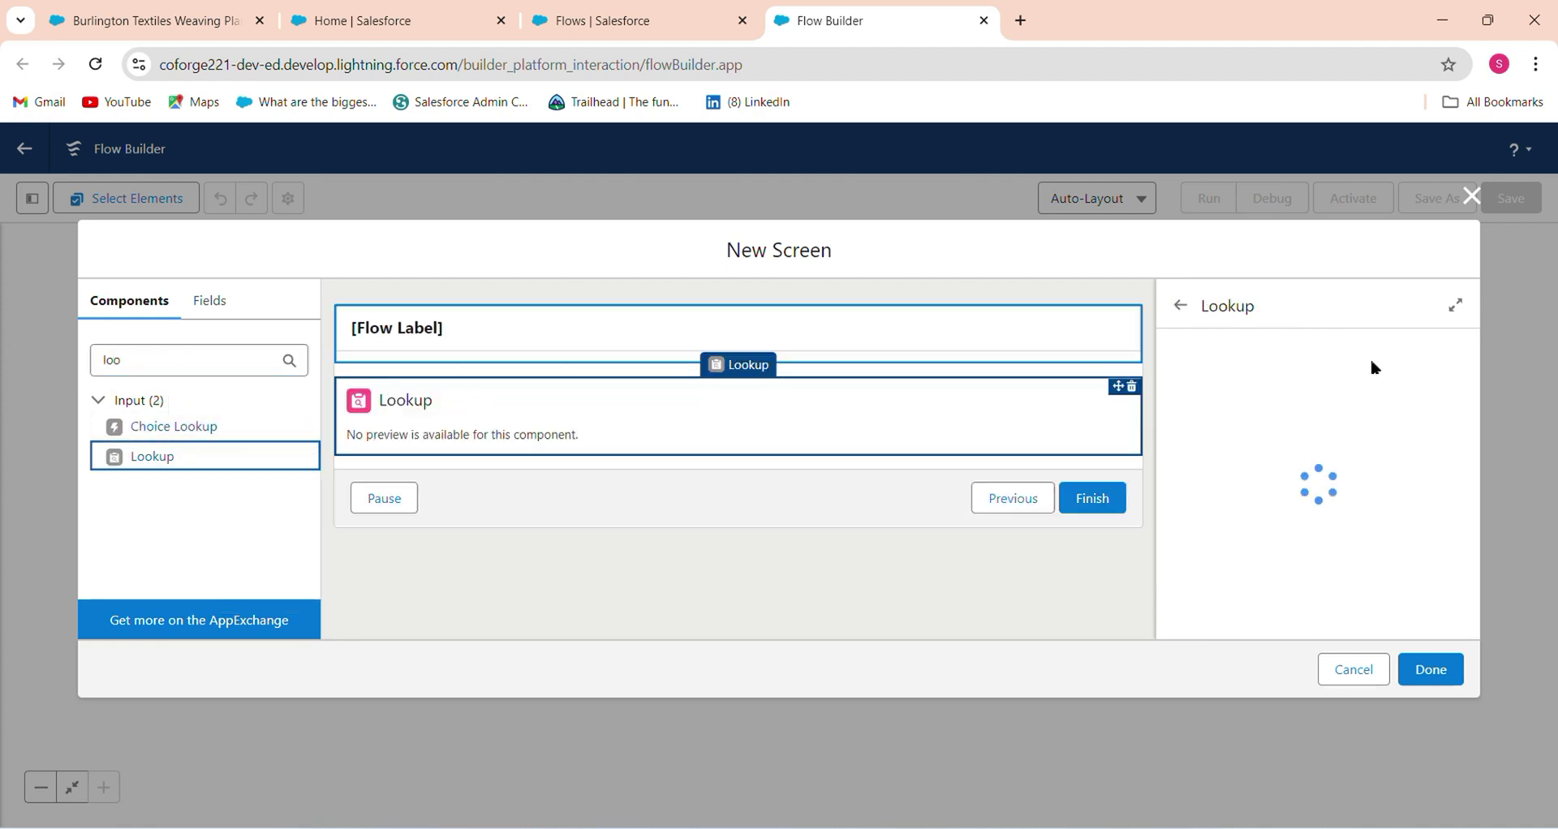
{"action": "left_click", "coordinate": [1286, 374]}
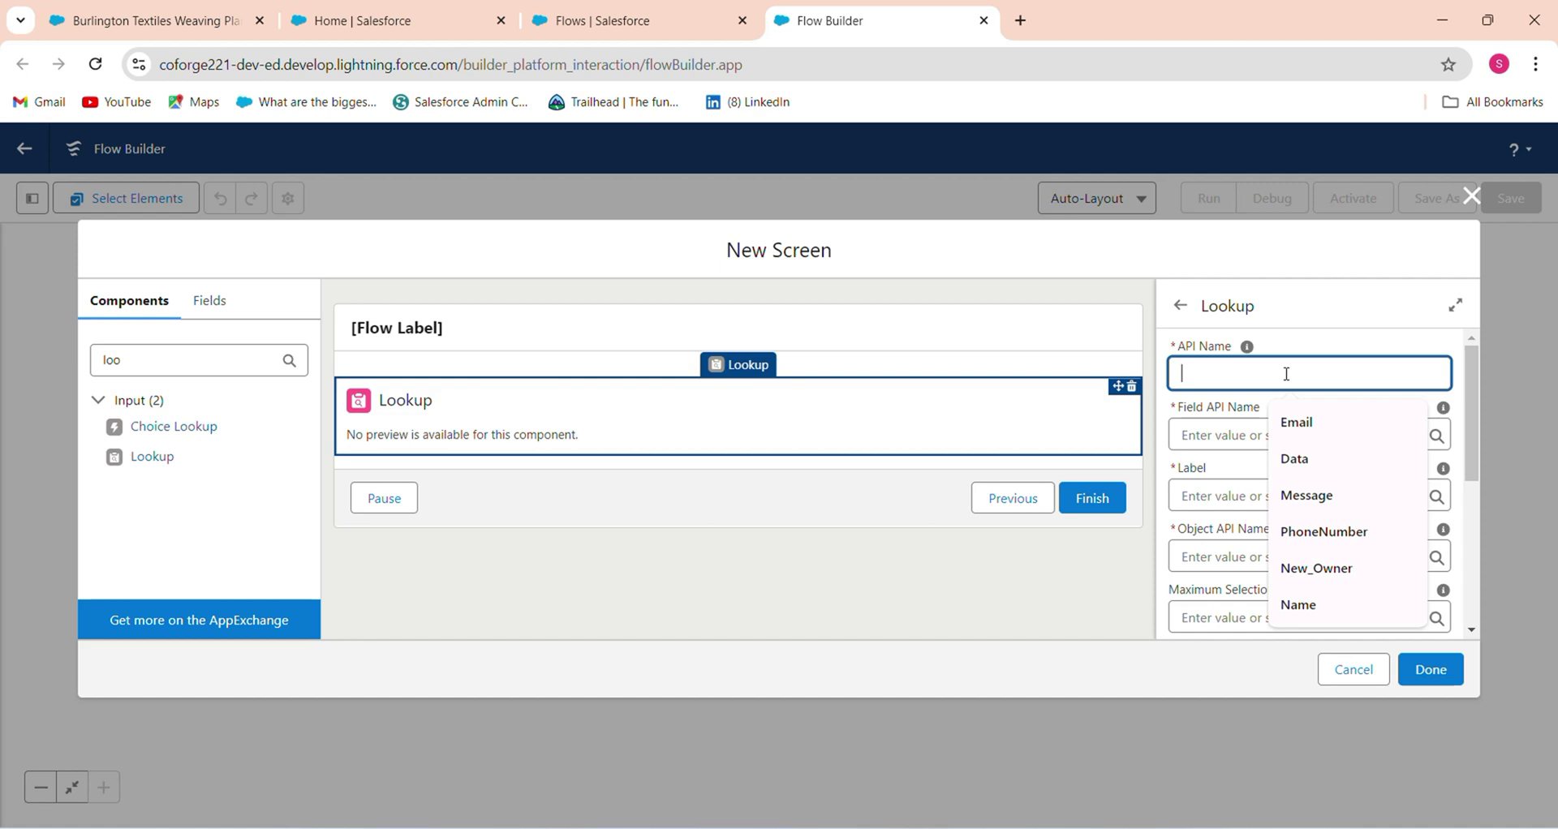
{"action": "type", "text": "Select"}
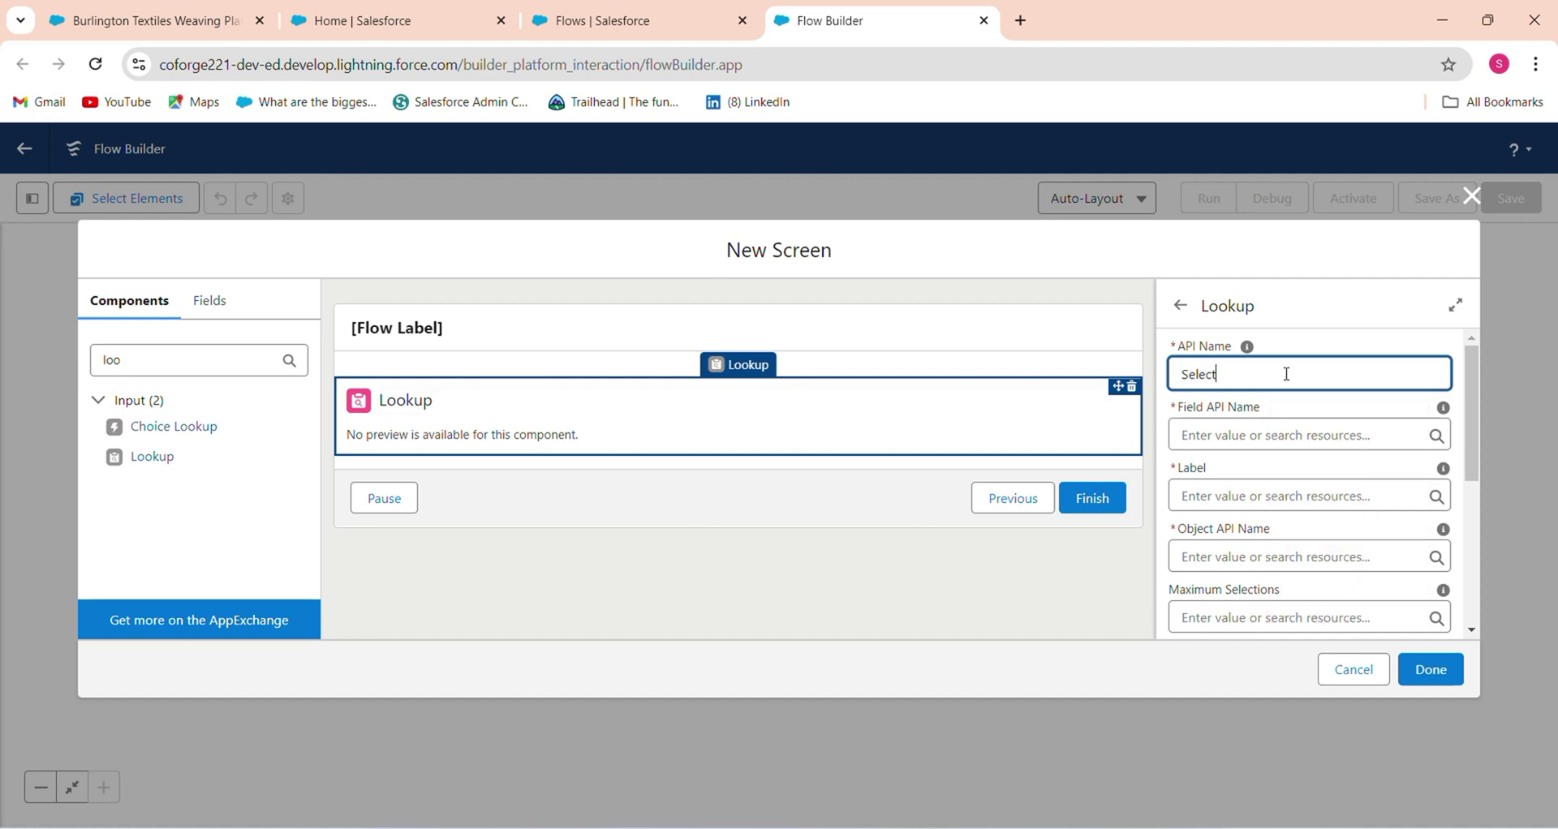
{"action": "type", "text": "_Opportunity"}
Step: Set the Lookup component's Field API Name to OpportunityId and its Label to "Select Your Opportunities"
{"action": "left_click", "coordinate": [1270, 434]}
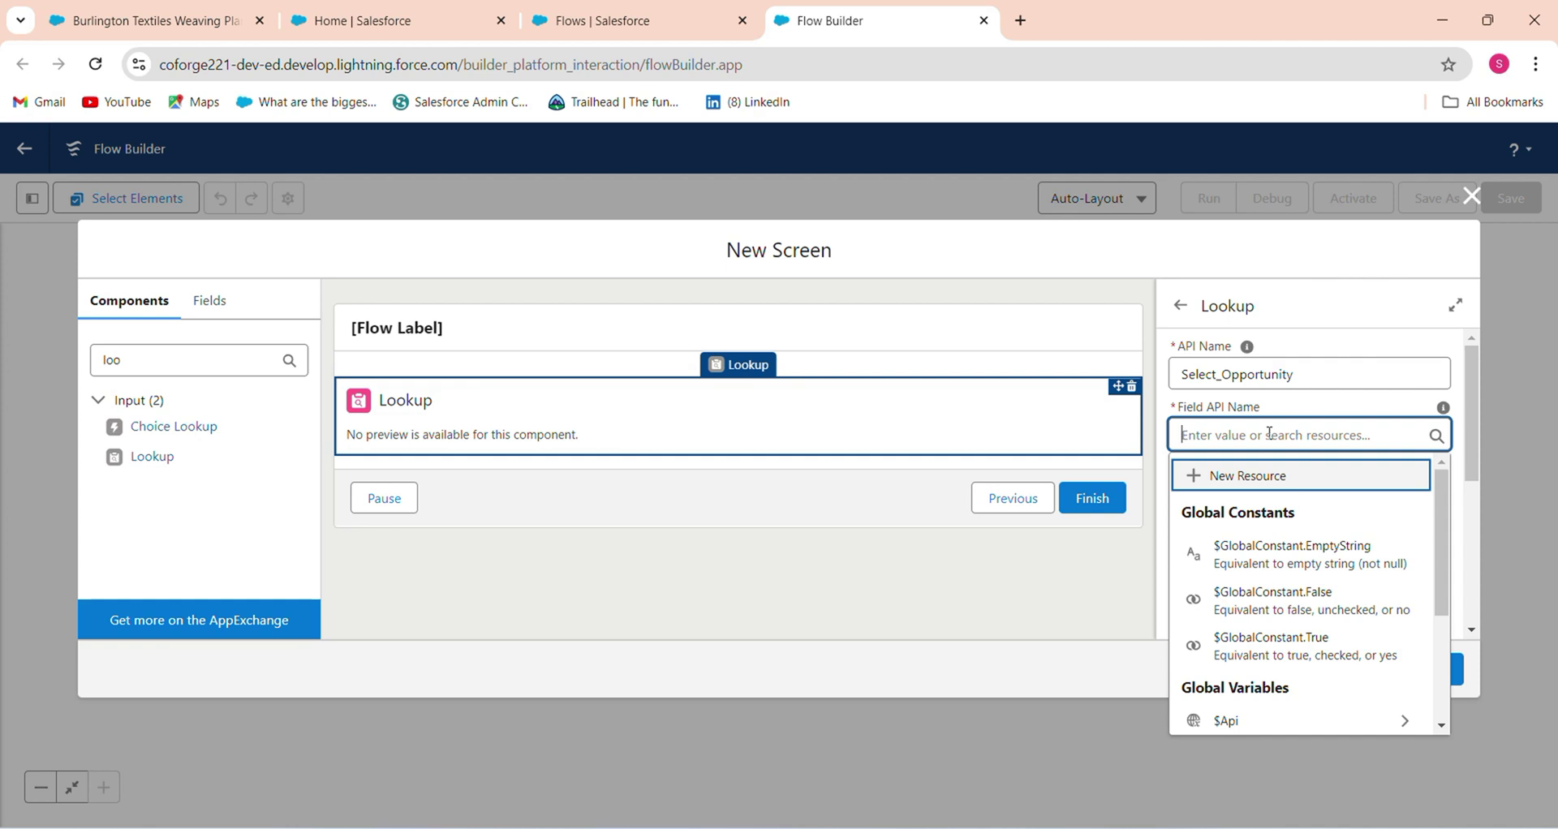
{"action": "type", "text": "Opp"}
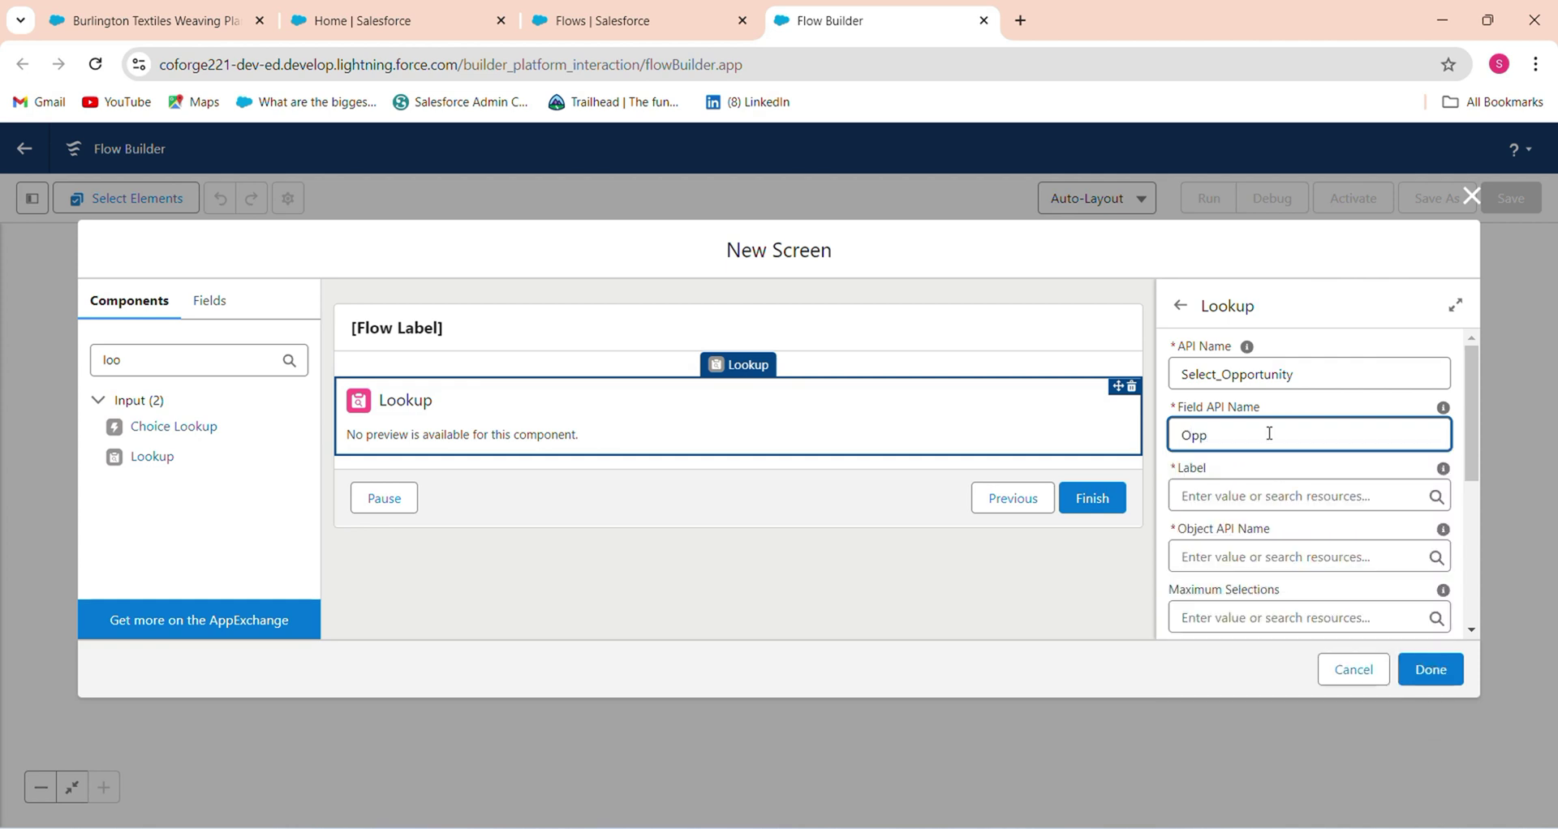
{"action": "type", "text": "ortunityId"}
{"action": "left_click", "coordinate": [1239, 494]}
{"action": "type", "text": "Select U"}
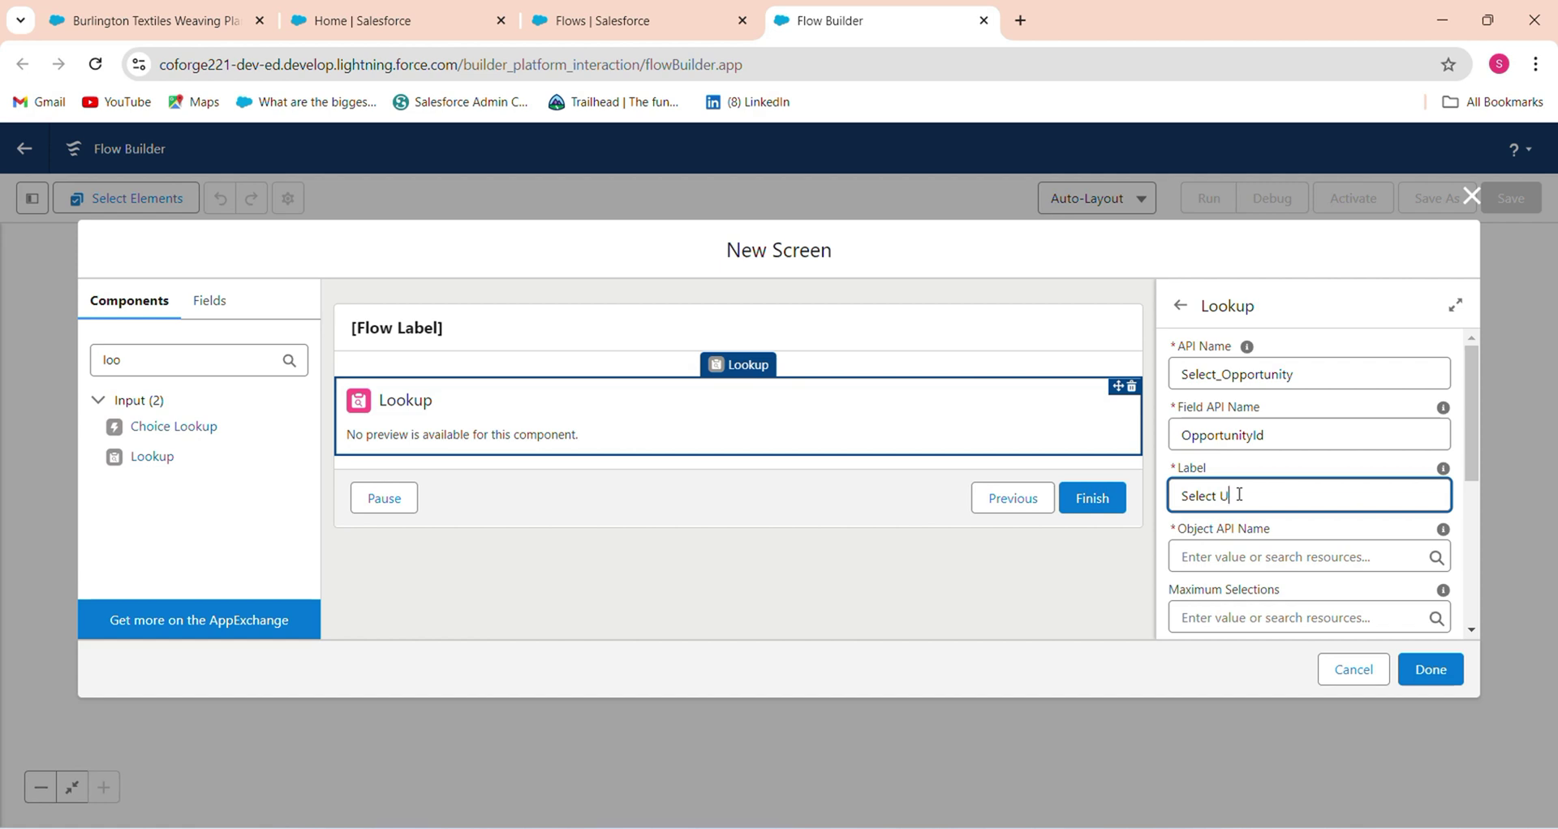
{"action": "key", "text": "BackSpace"}
{"action": "type", "text": "Your Opportunities"}
Step: Set the Lookup component's Object API Name to Quote
{"action": "left_click", "coordinate": [1235, 564]}
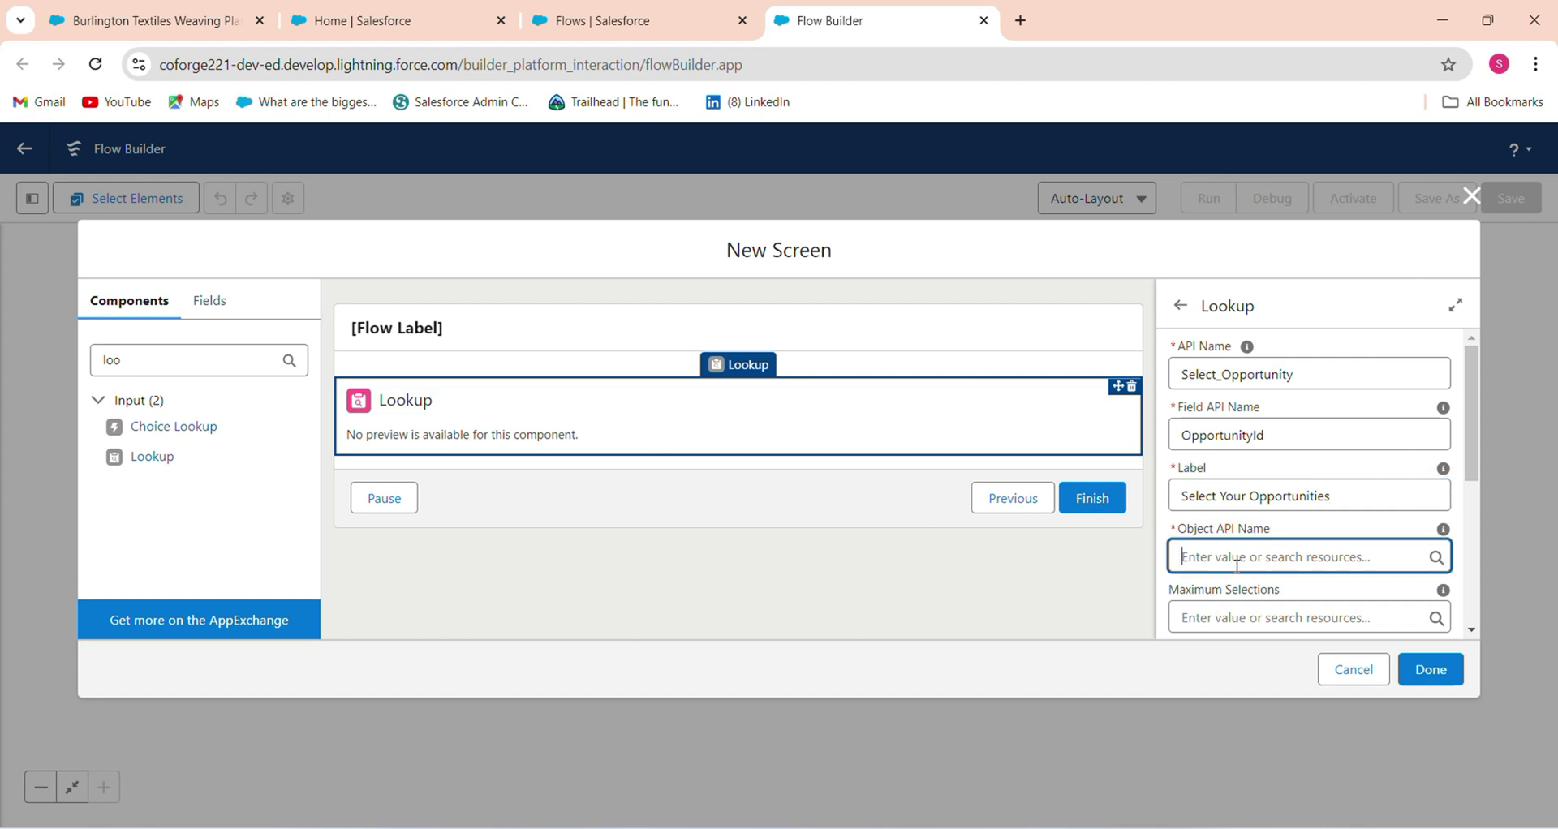
{"action": "type", "text": "Ouo"}
{"action": "left_click", "coordinate": [1328, 536]}
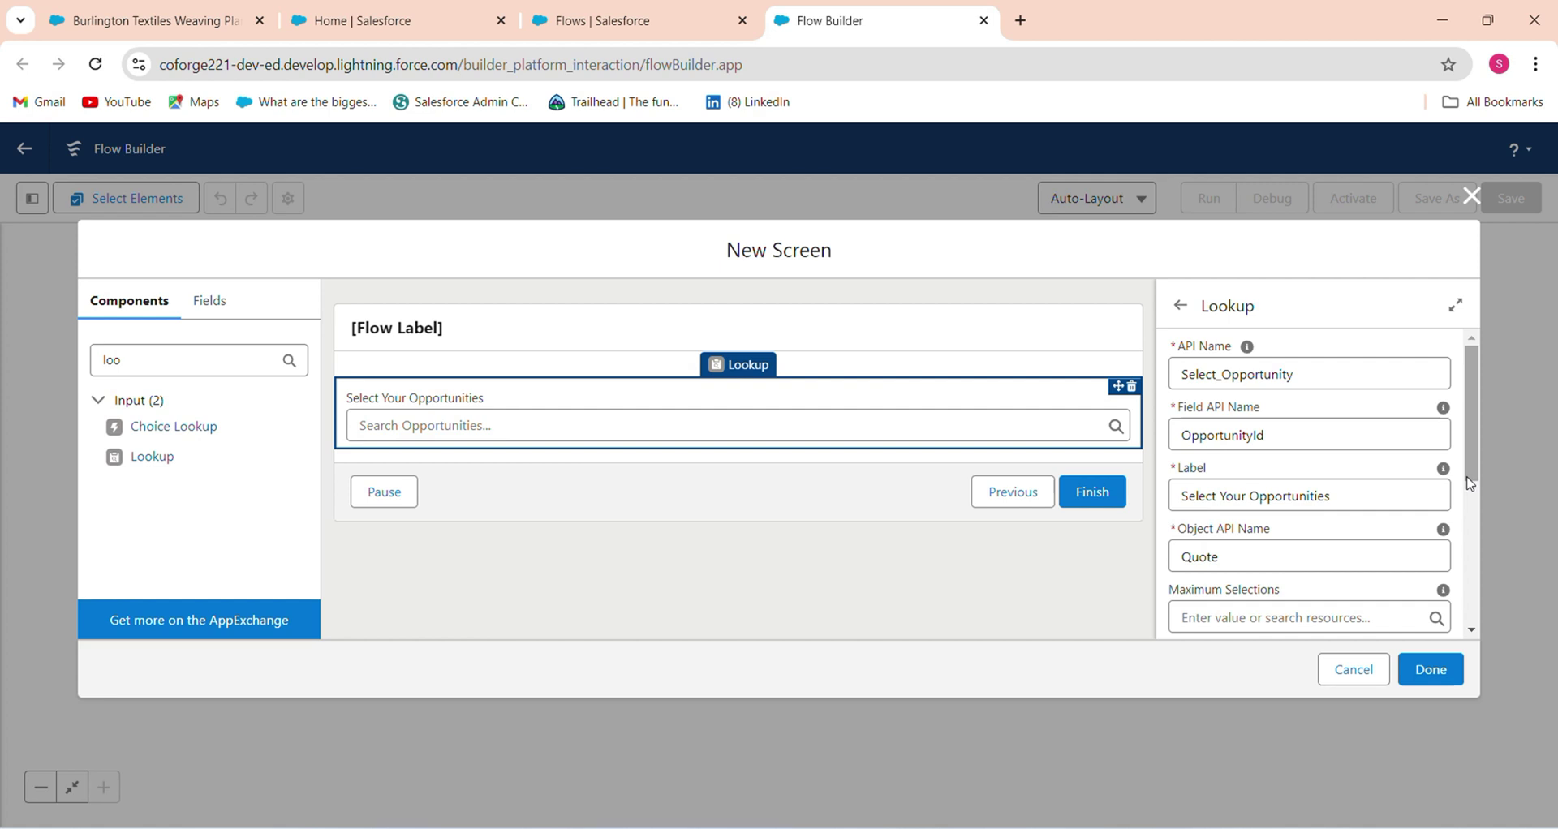
{"action": "scroll", "coordinate": [1470, 484], "scroll_direction": "down", "scroll_amount": 2}
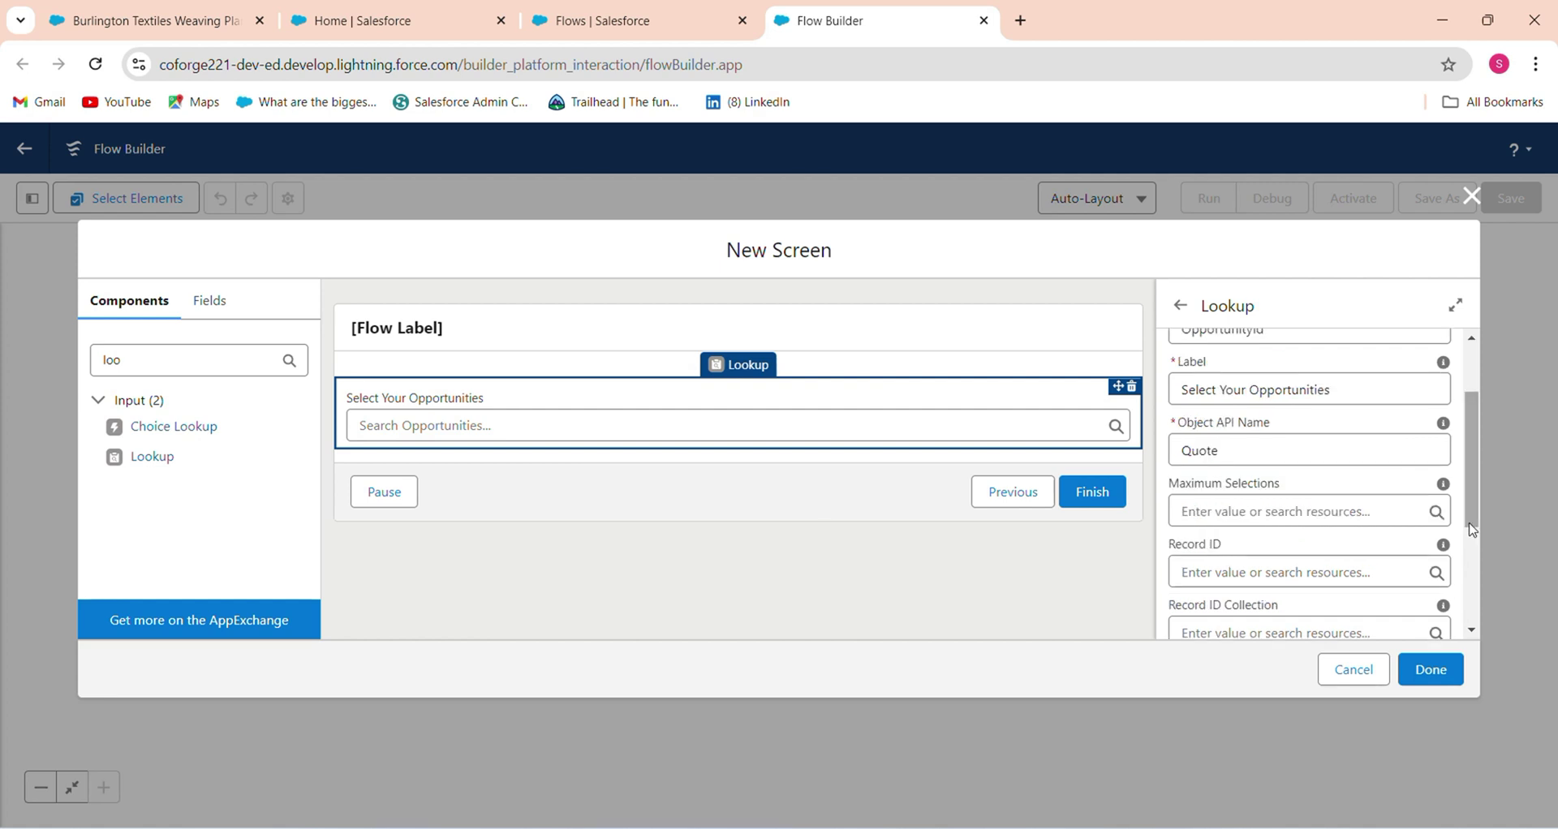
{"action": "left_click", "coordinate": [1336, 509]}
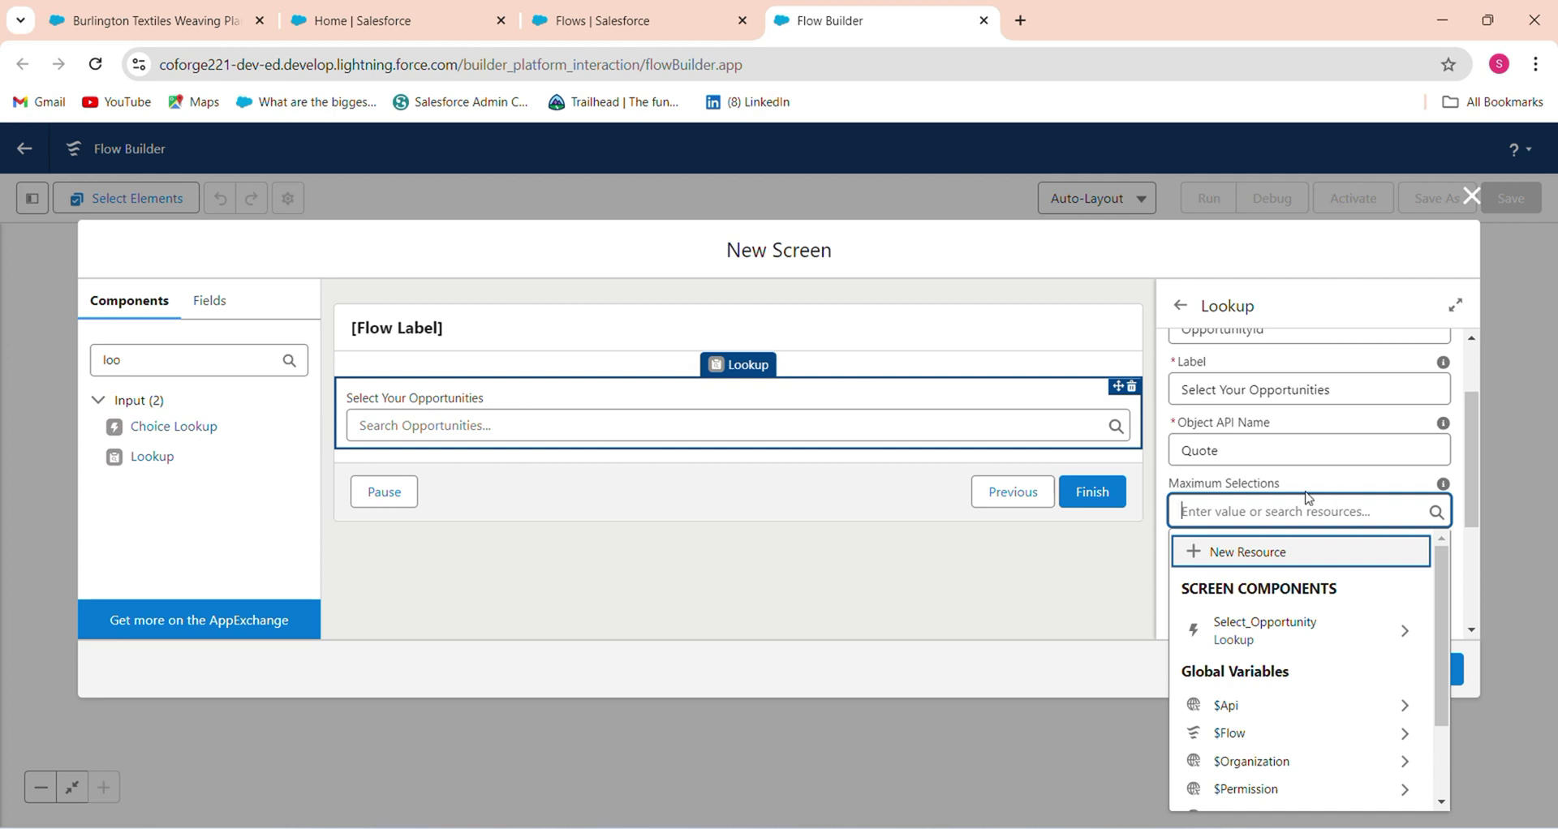
{"action": "left_click", "coordinate": [1327, 488]}
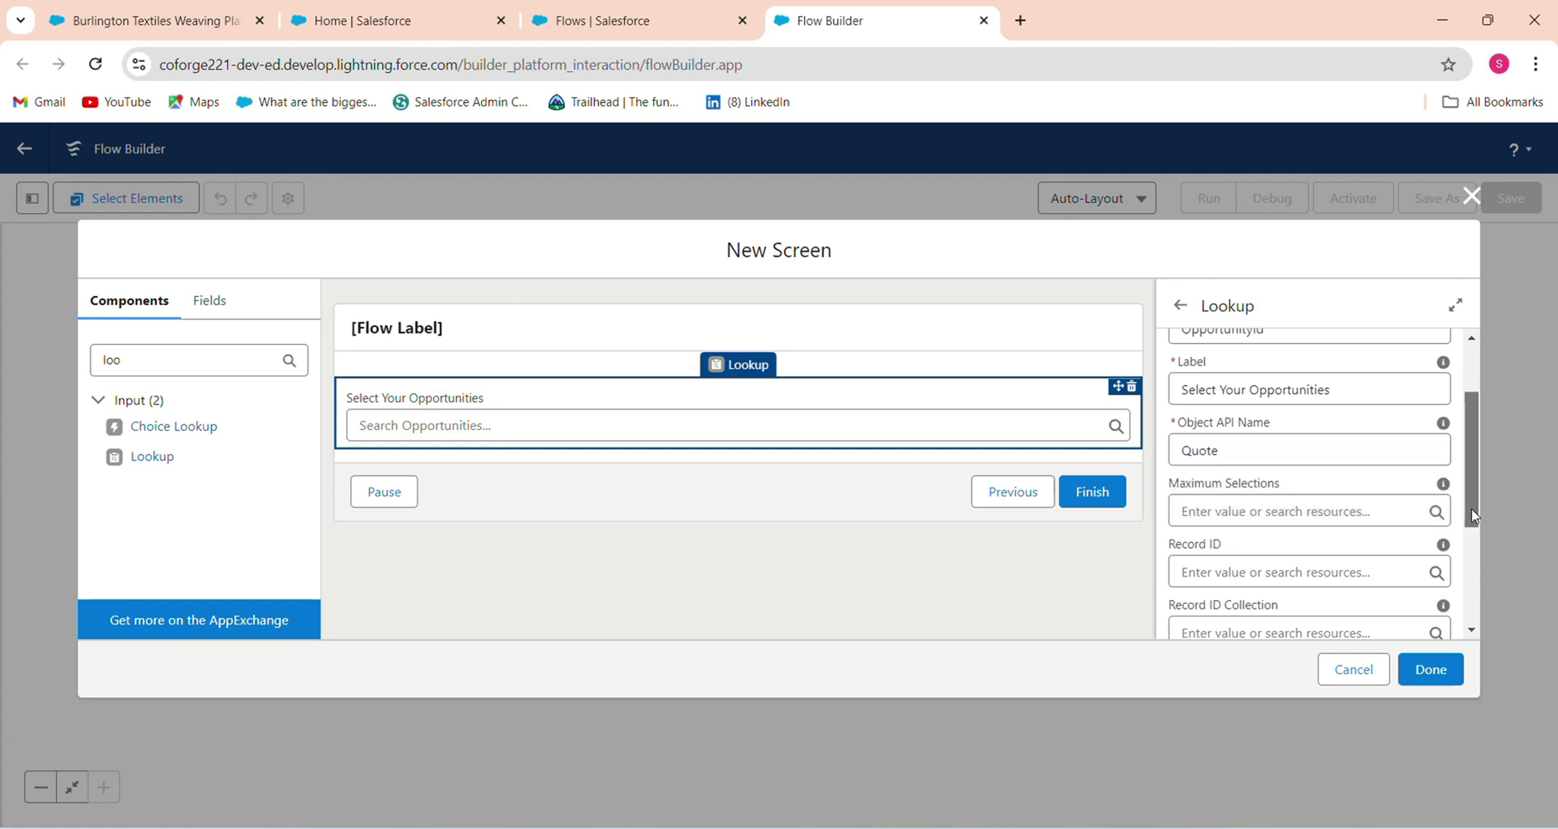
{"action": "left_click_drag", "start_coordinate": [1472, 508], "coordinate": [1445, 617]}
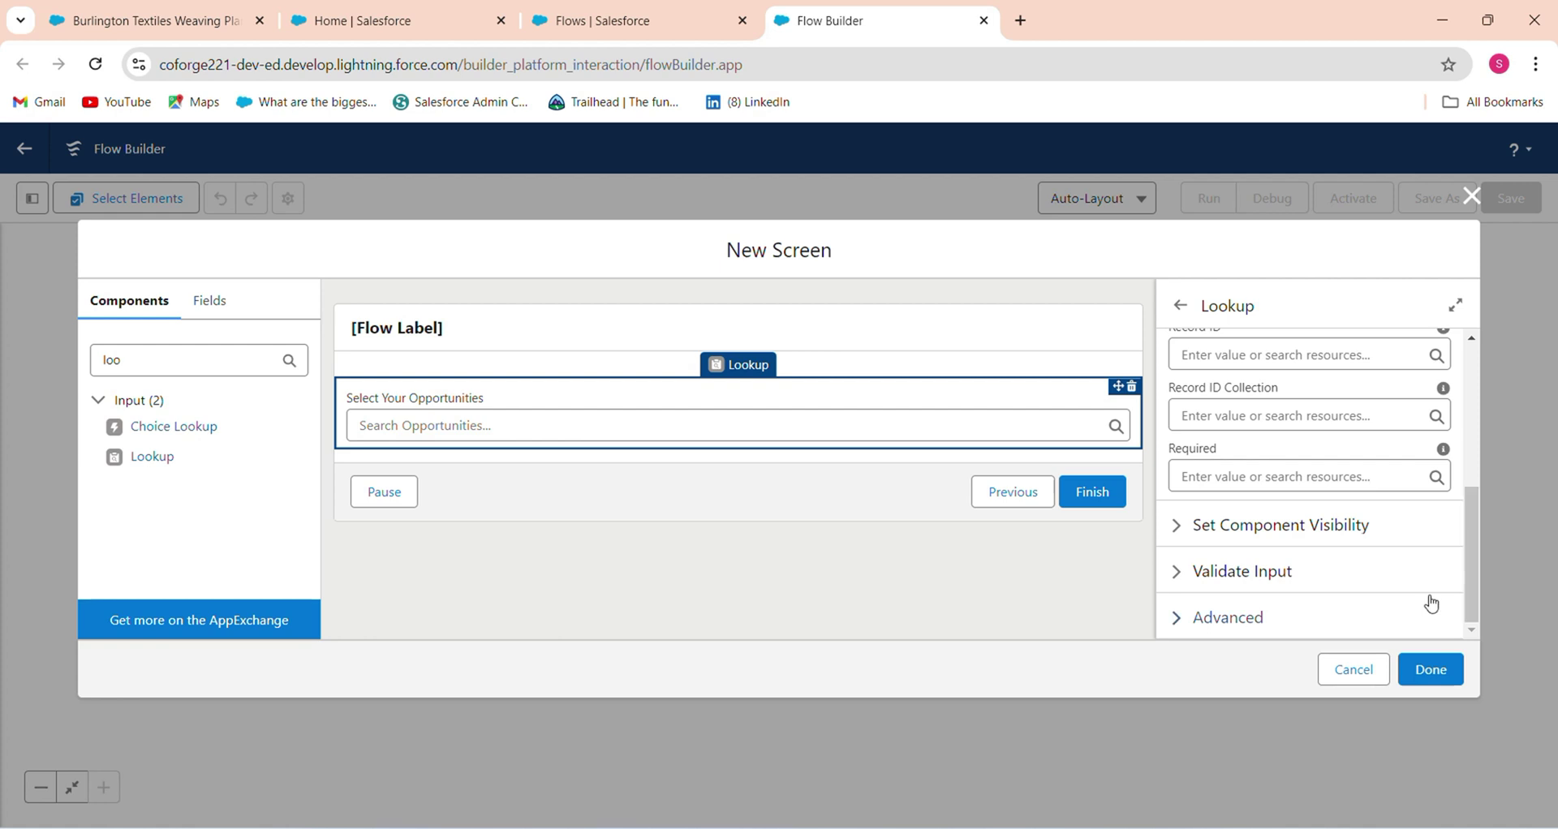
Step: Set the Lookup component's Required value to $GlobalConstant.True and finish the new screen
{"action": "left_click", "coordinate": [1350, 479]}
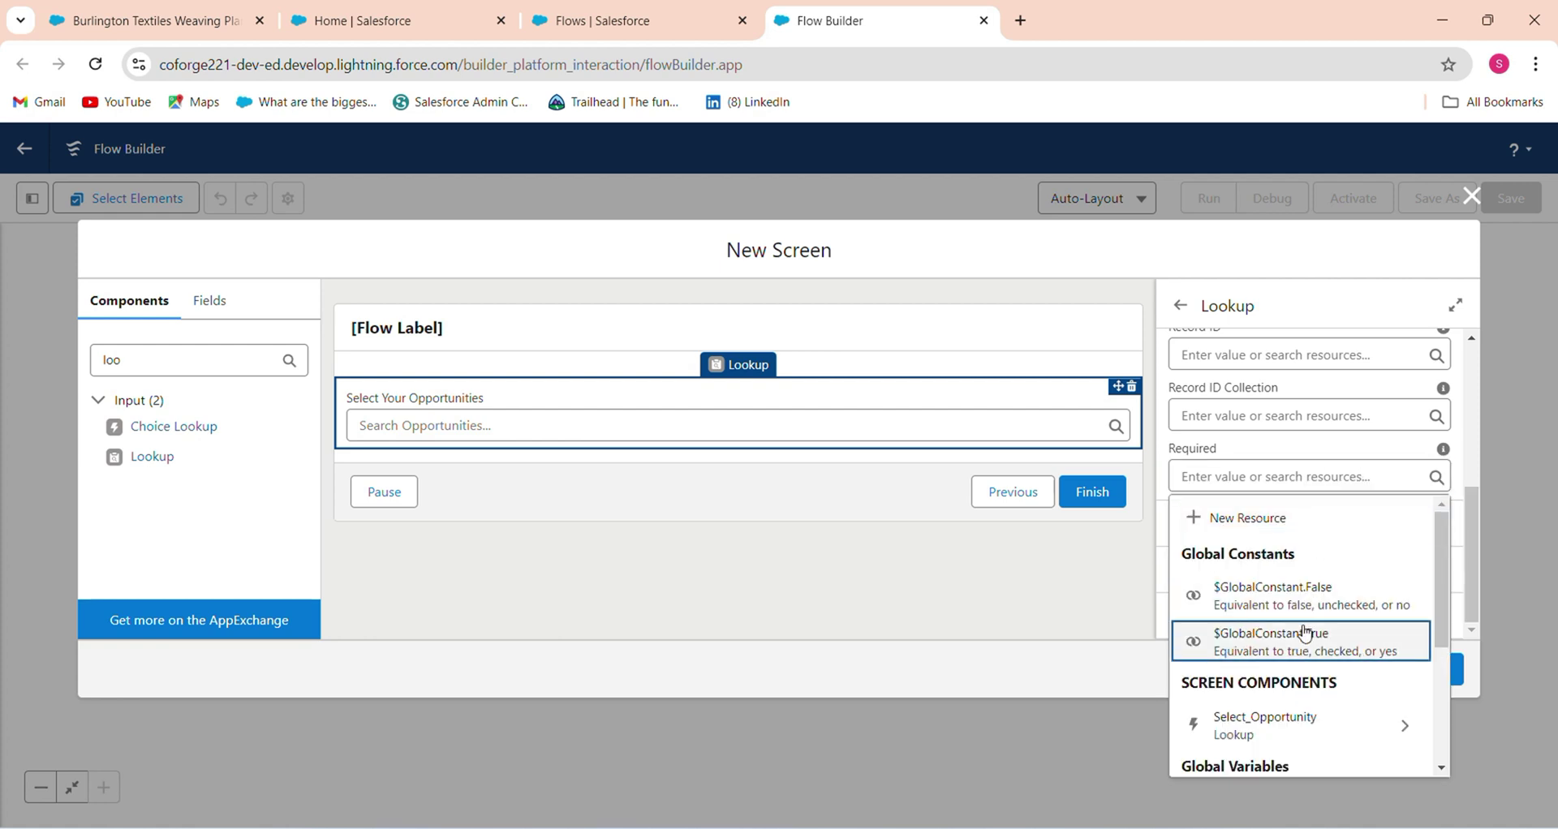
{"action": "left_click", "coordinate": [1254, 637]}
{"action": "left_click", "coordinate": [1431, 669]}
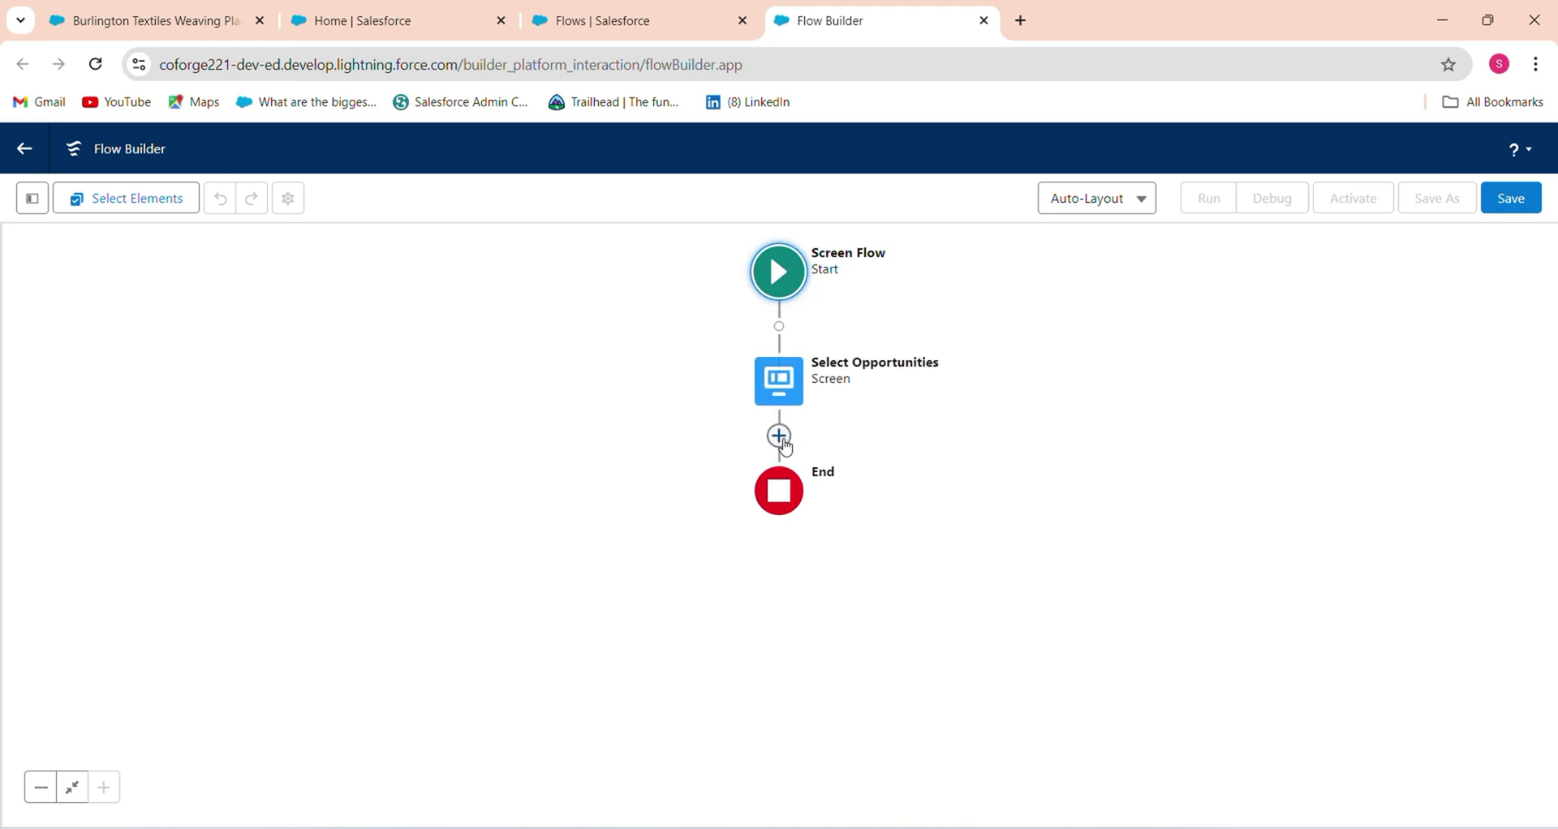
Step: Add an Update Records element between the Select Opportunities screen and the end of the flow
{"action": "left_click", "coordinate": [779, 438]}
{"action": "type", "text": "upd"}
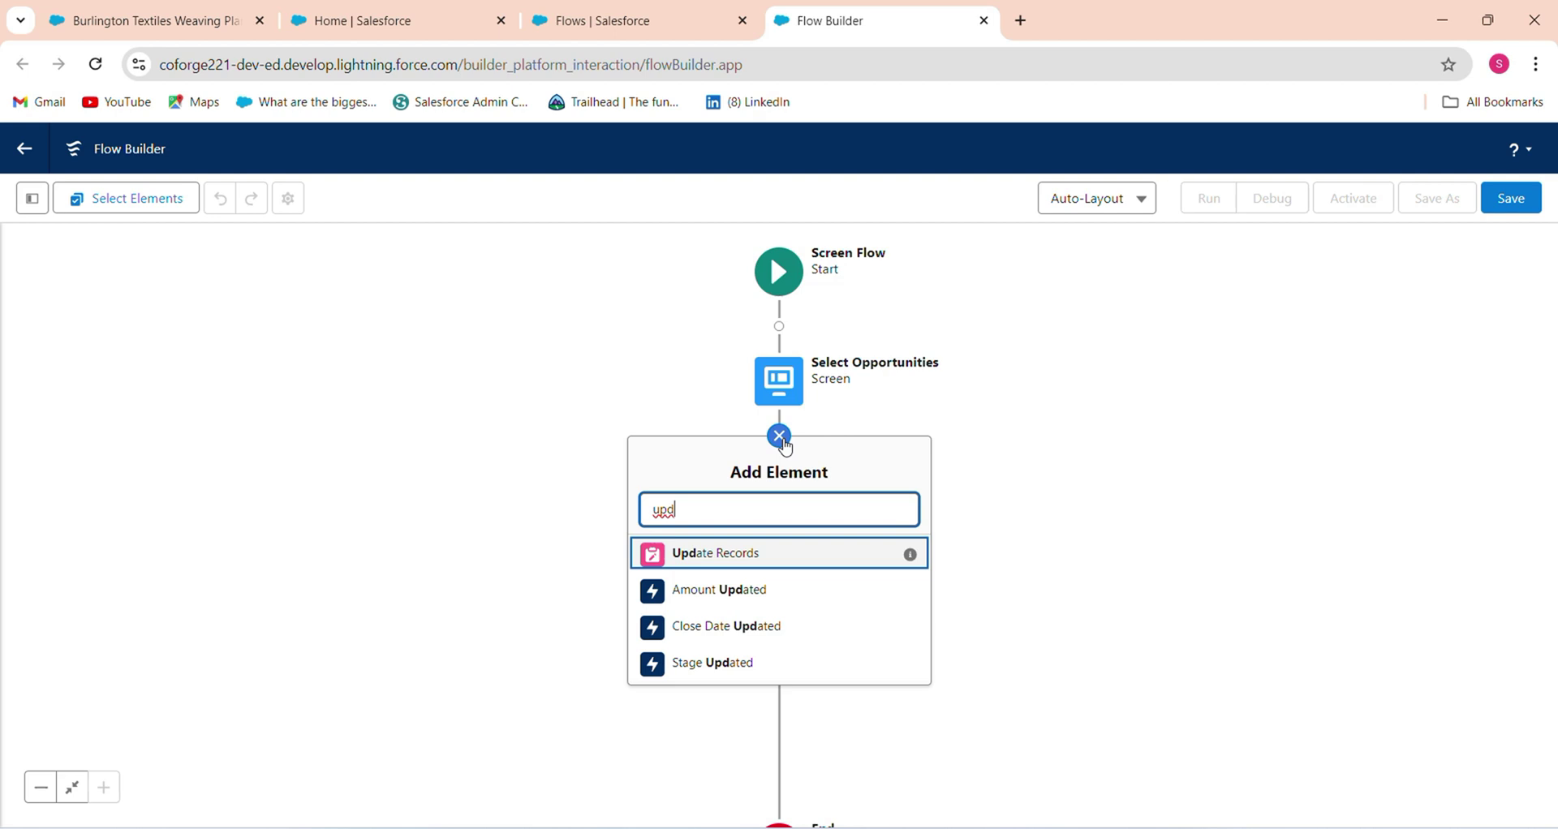
{"action": "left_click", "coordinate": [786, 561]}
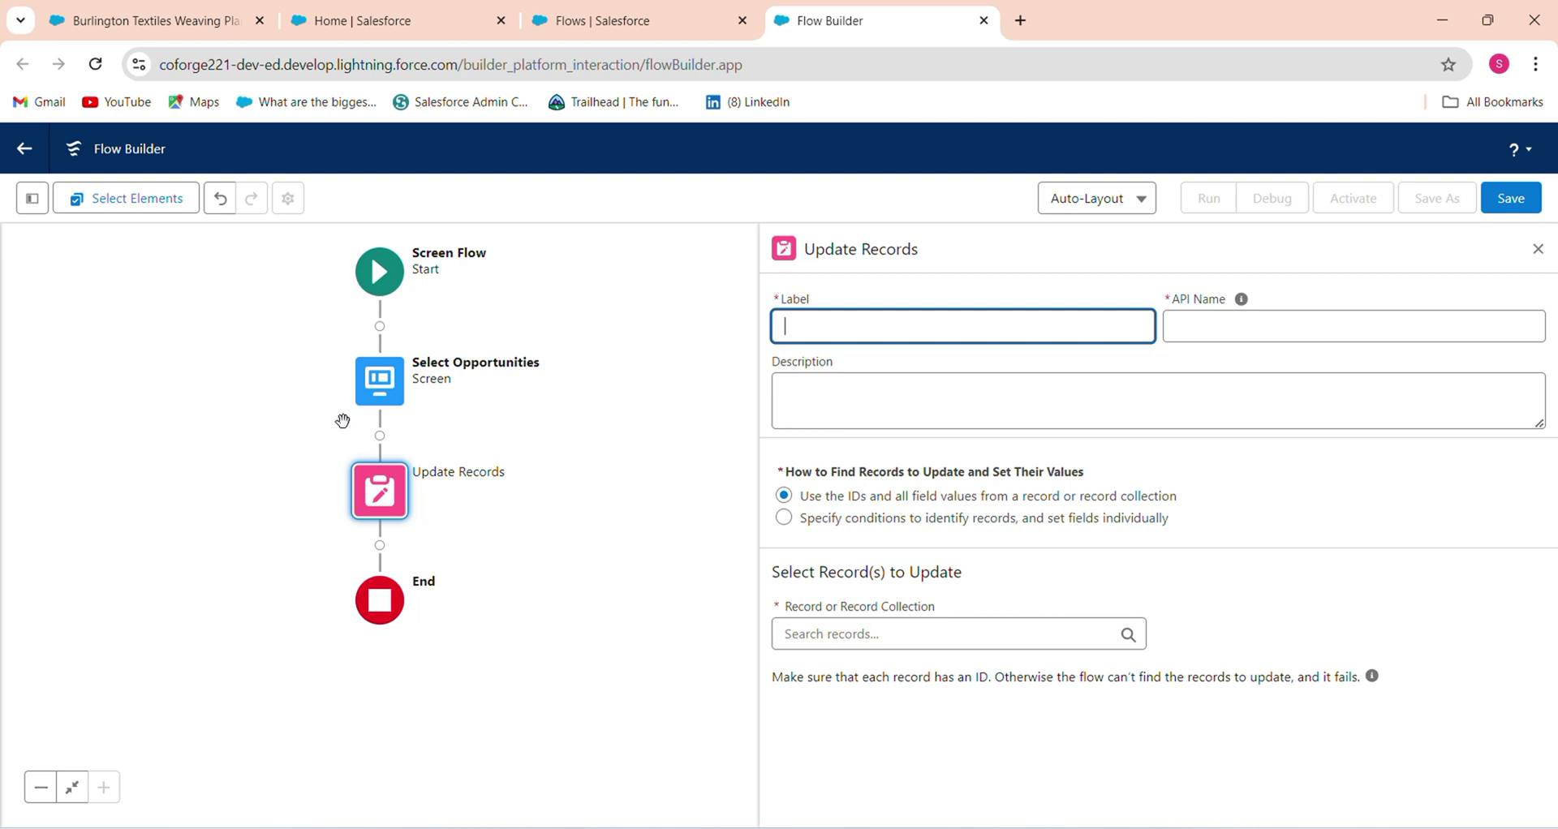
Step: Edit the Select Opportunities screen and set its Lookup component's Maximum Selections to 10
{"action": "left_click", "coordinate": [367, 412]}
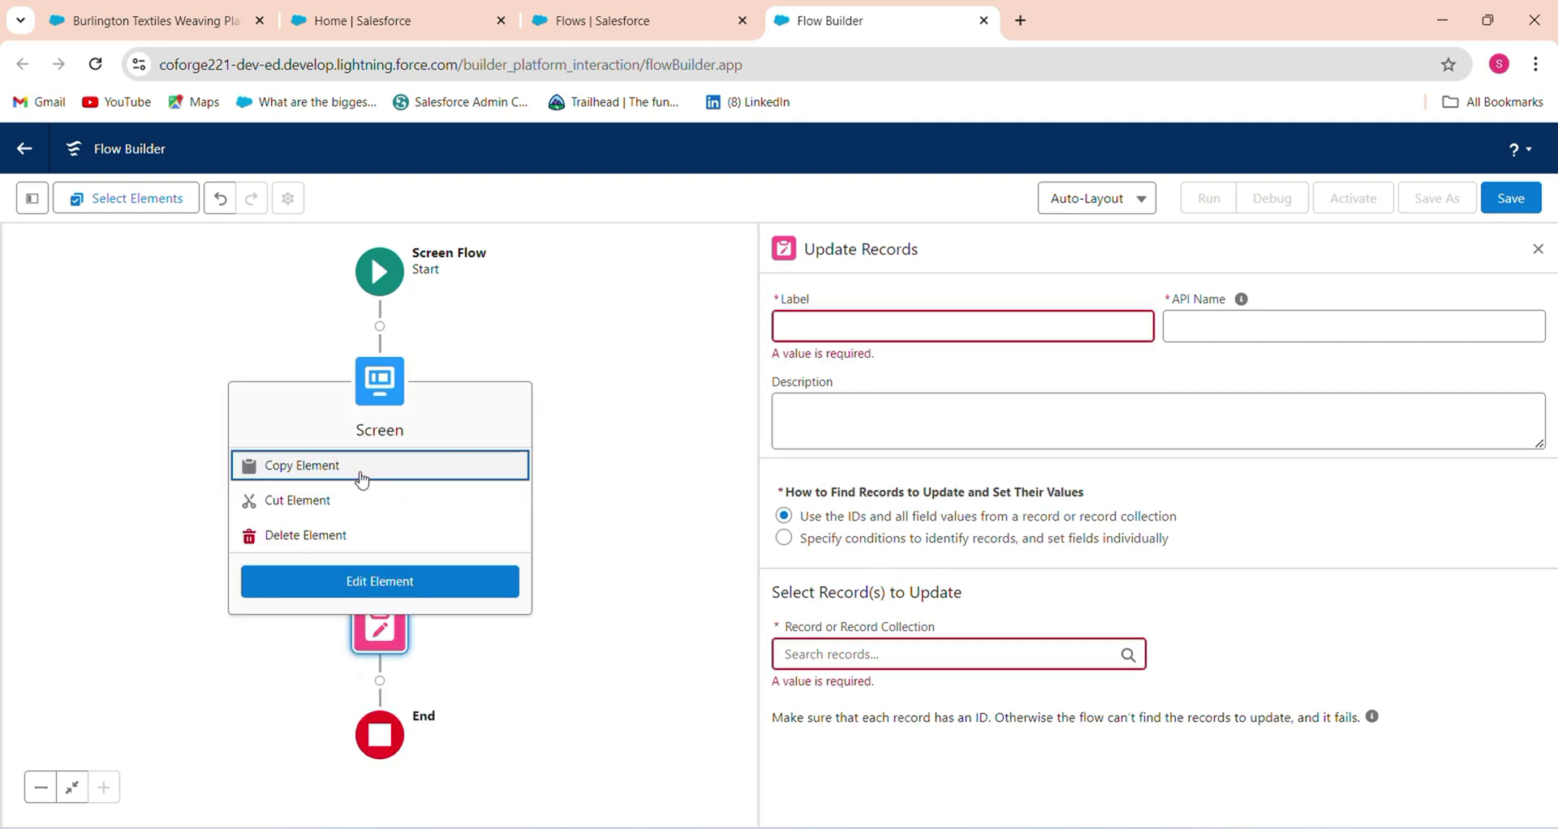
{"action": "left_click", "coordinate": [400, 585]}
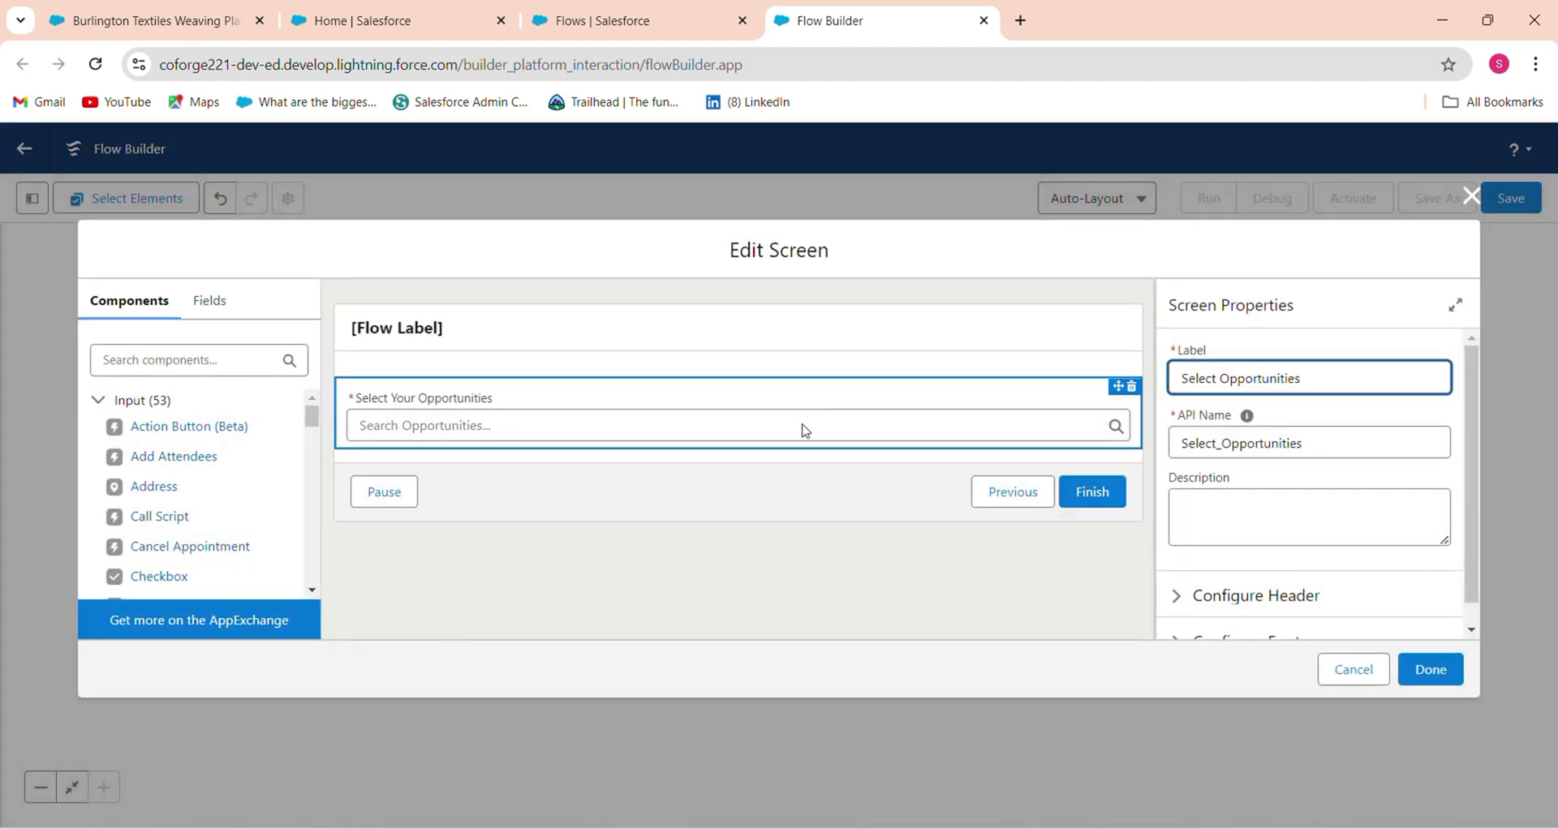
{"action": "left_click", "coordinate": [823, 410]}
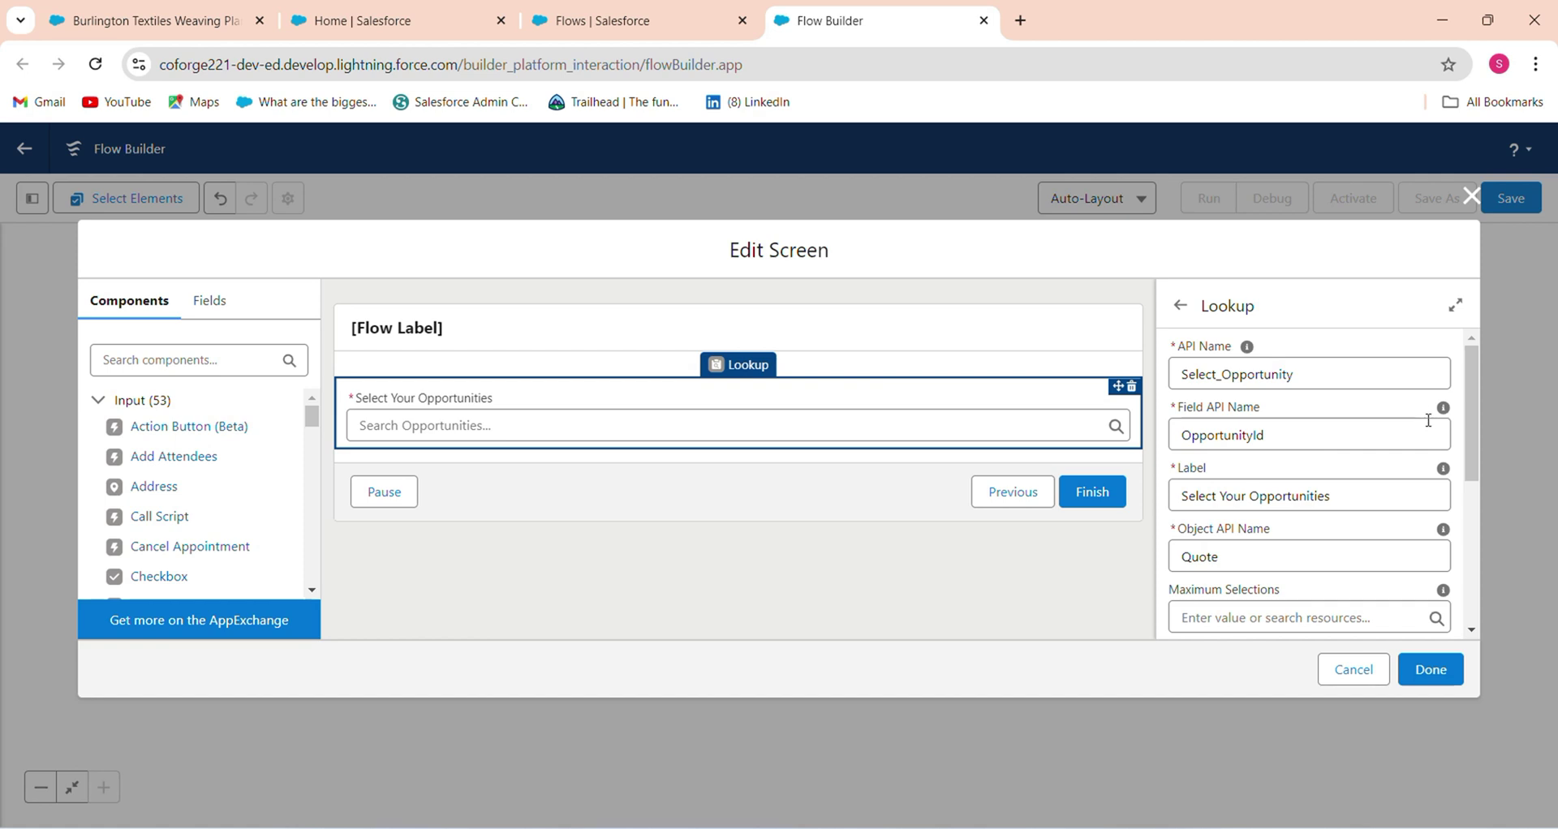
{"action": "left_click_drag", "start_coordinate": [1478, 463], "coordinate": [1466, 528]}
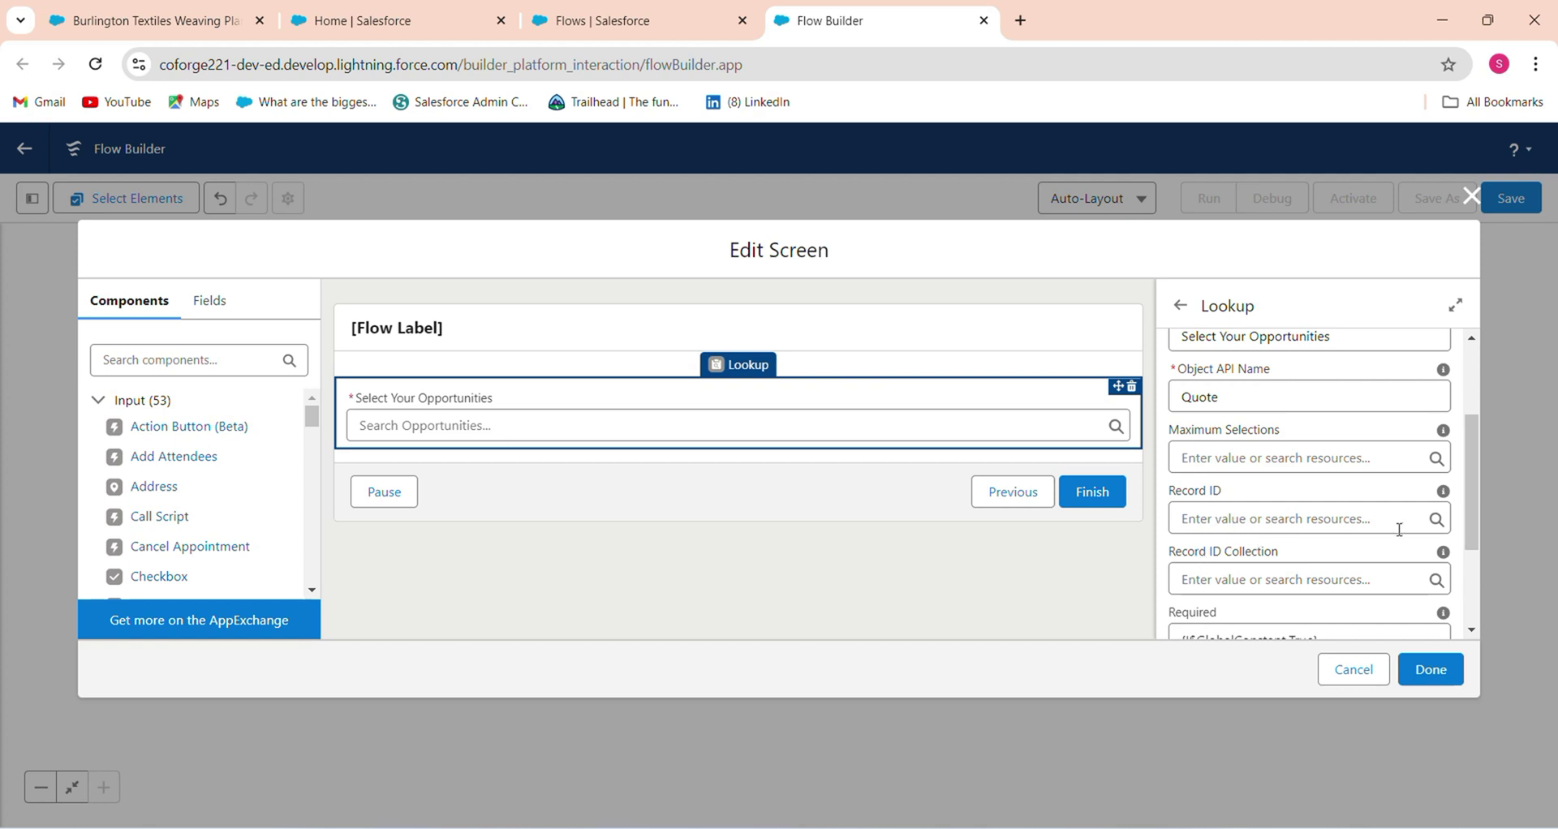
{"action": "left_click", "coordinate": [1402, 456]}
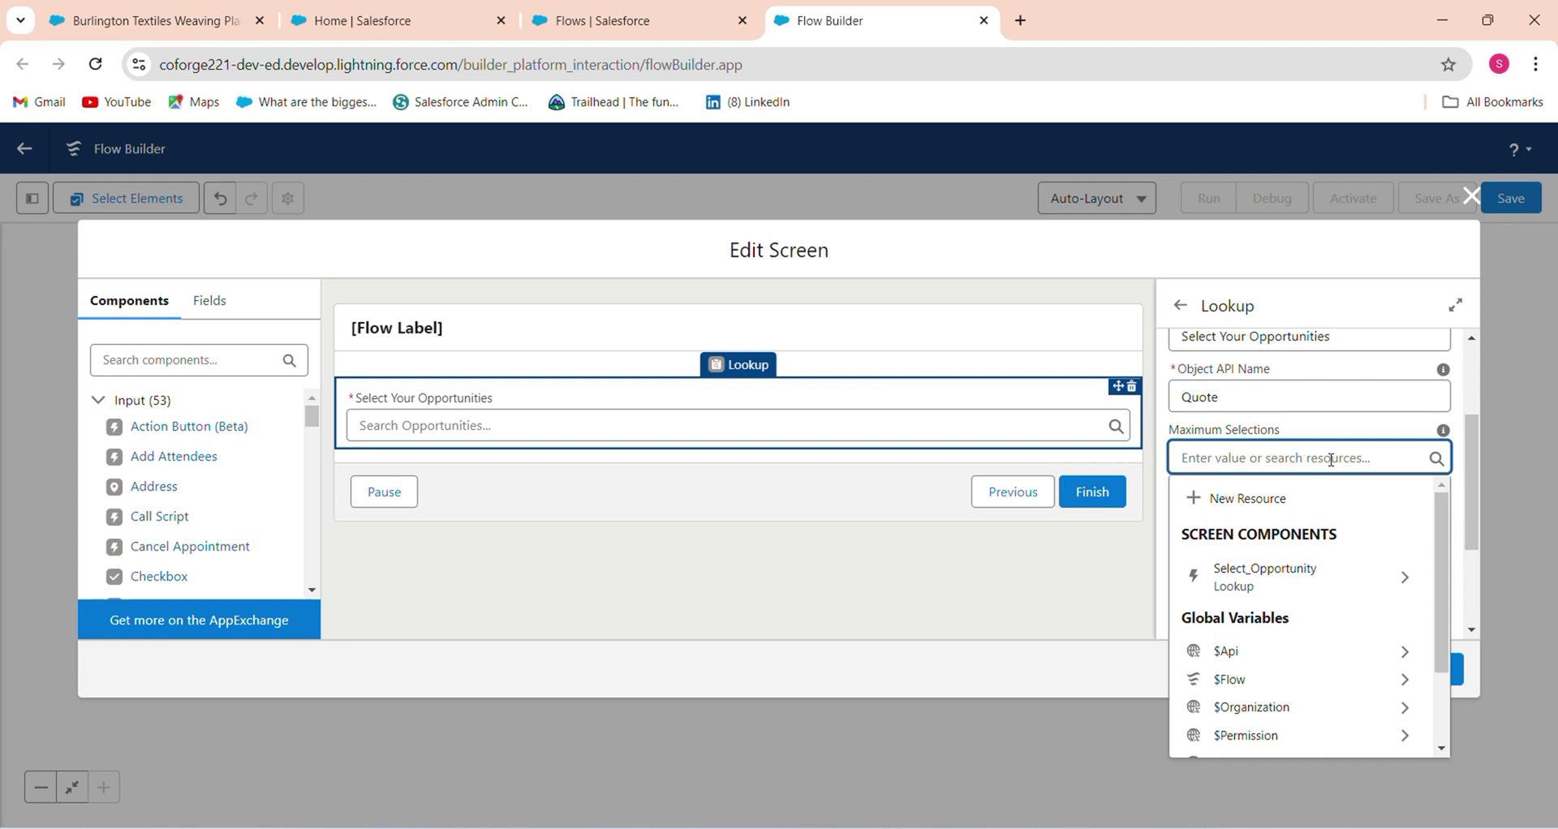
{"action": "type", "text": "10"}
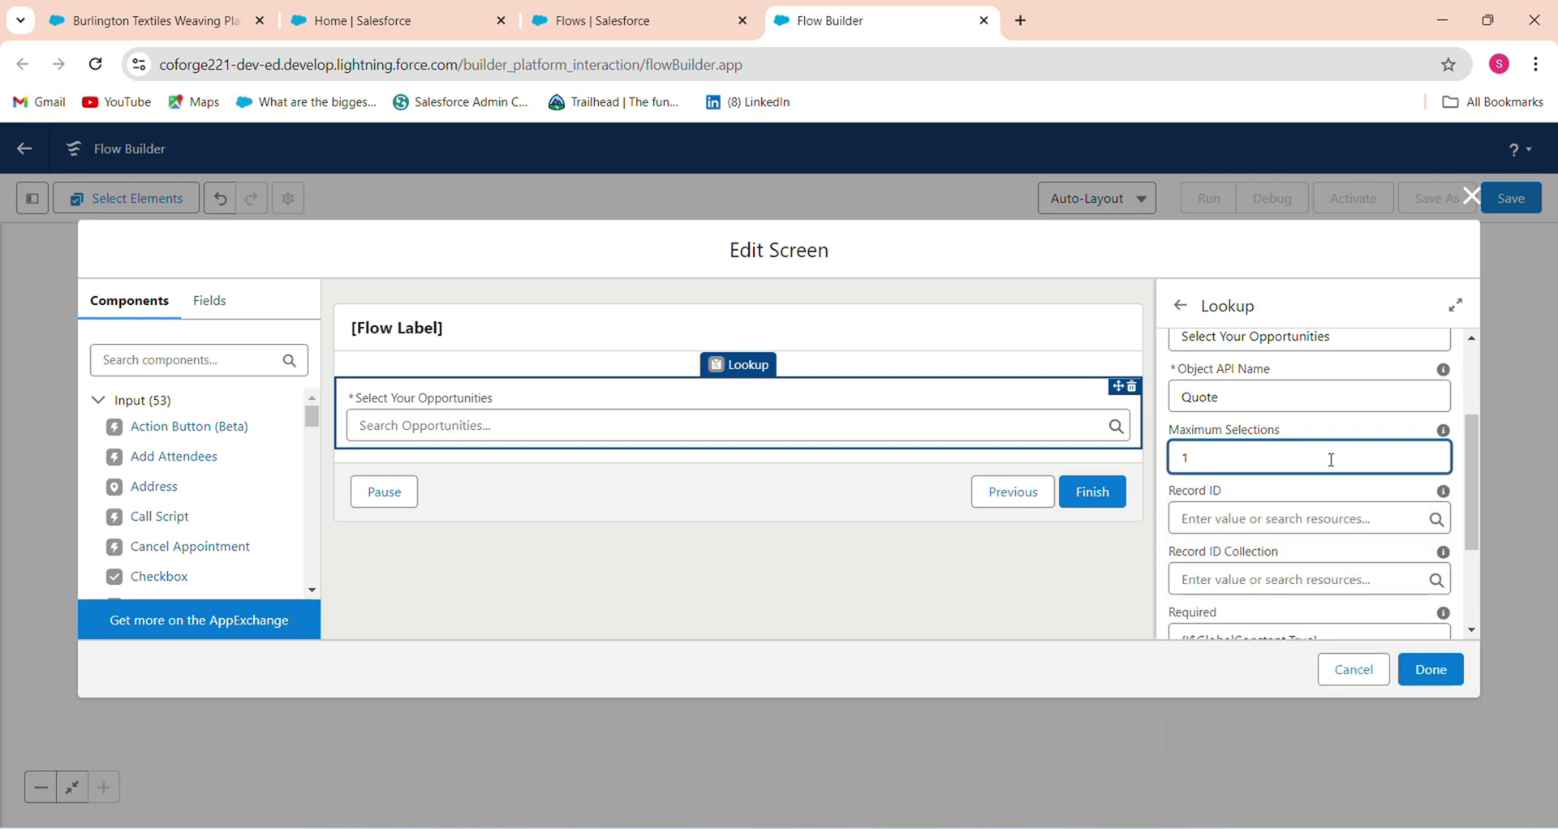
{"action": "left_click", "coordinate": [1443, 431]}
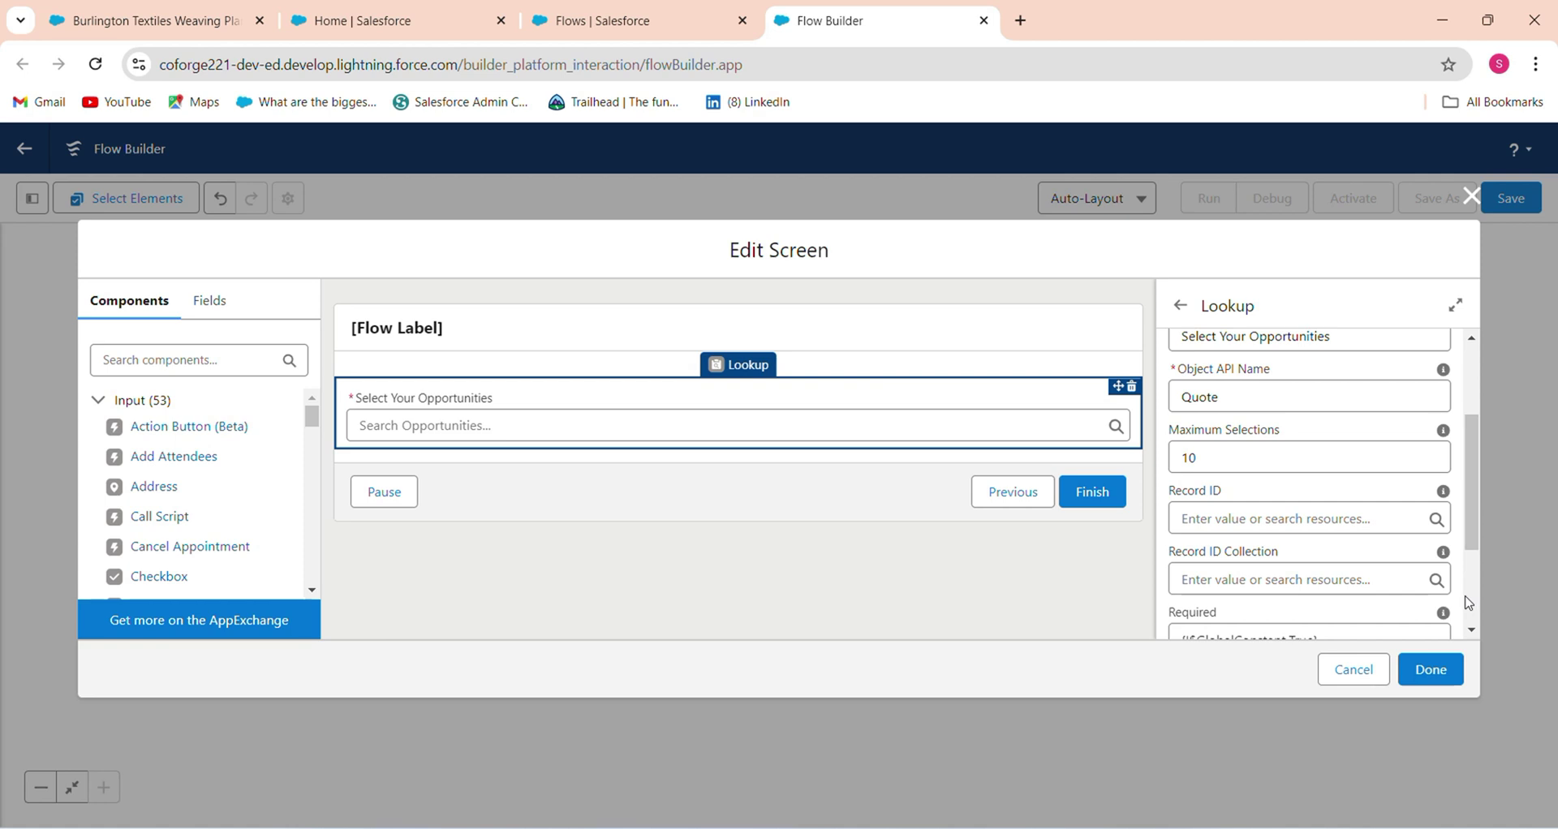
{"action": "left_click", "coordinate": [1431, 669]}
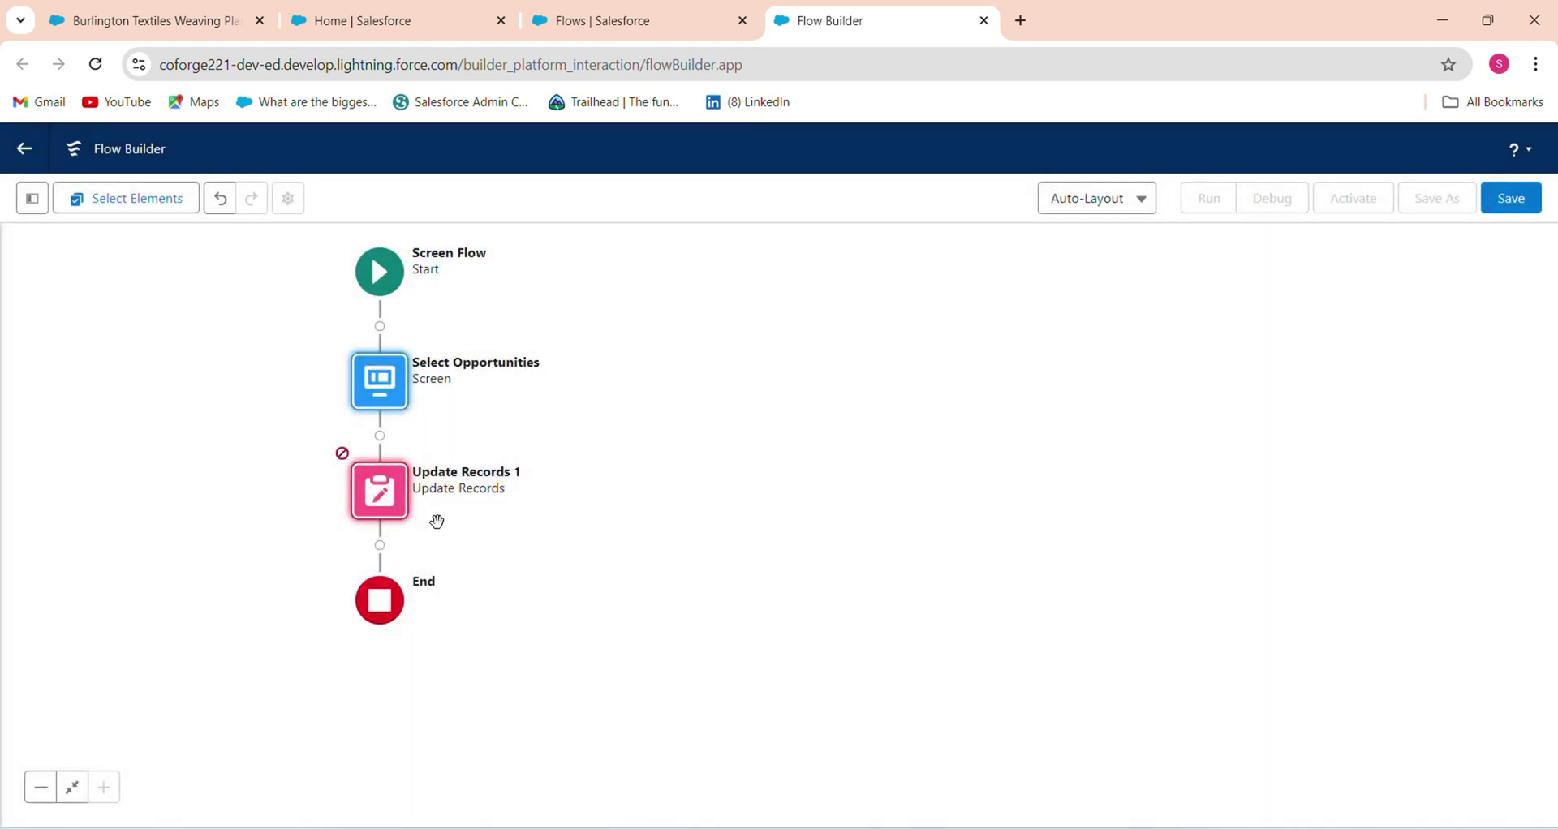
Step: Reopen the Update Records element for editing and change its label to "Update Opportunity Owner"
{"action": "left_click", "coordinate": [381, 494]}
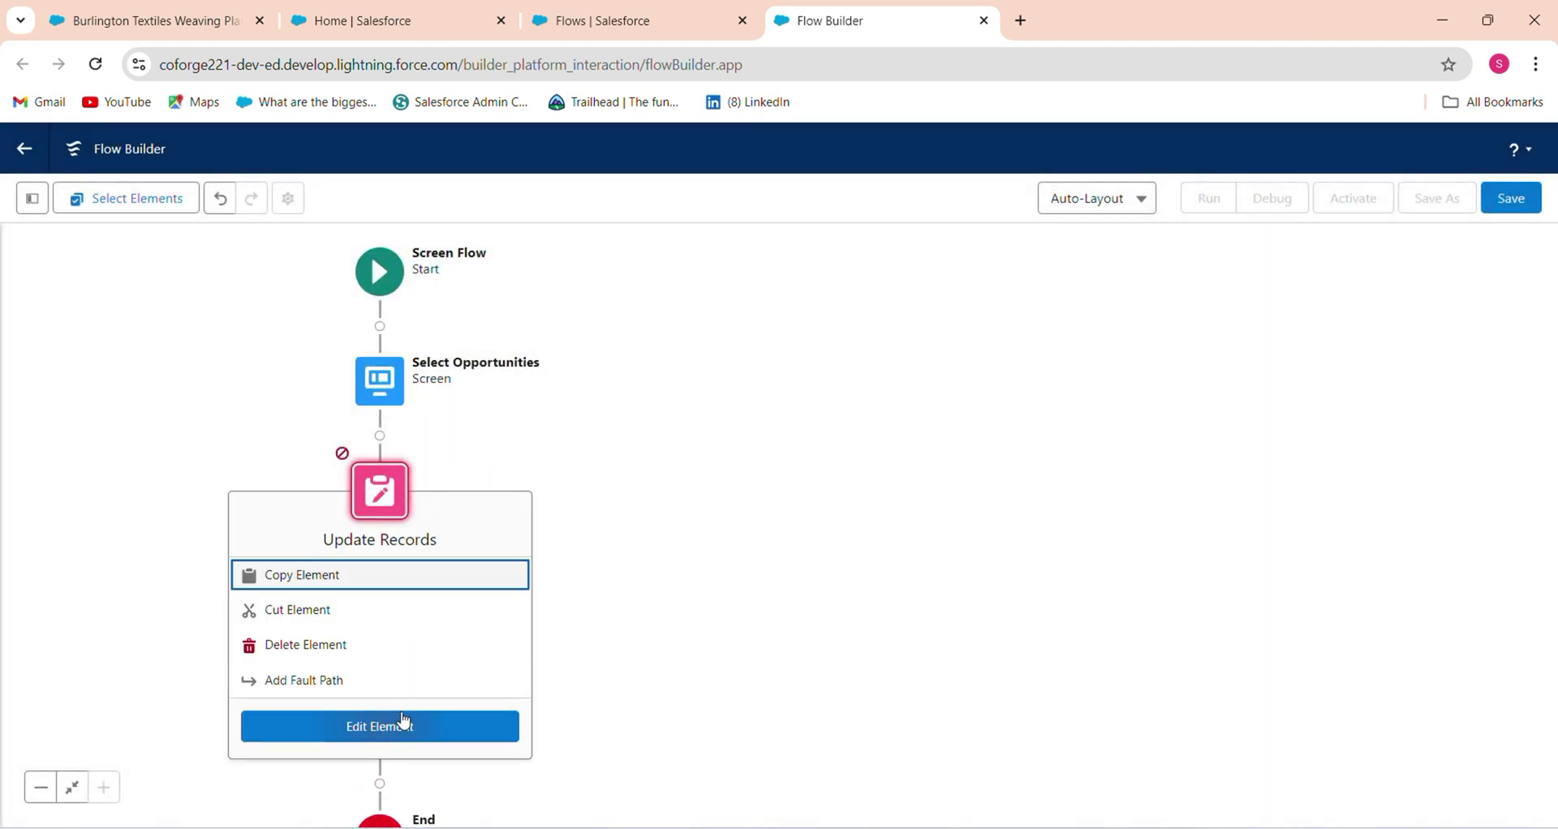
{"action": "left_click", "coordinate": [404, 726]}
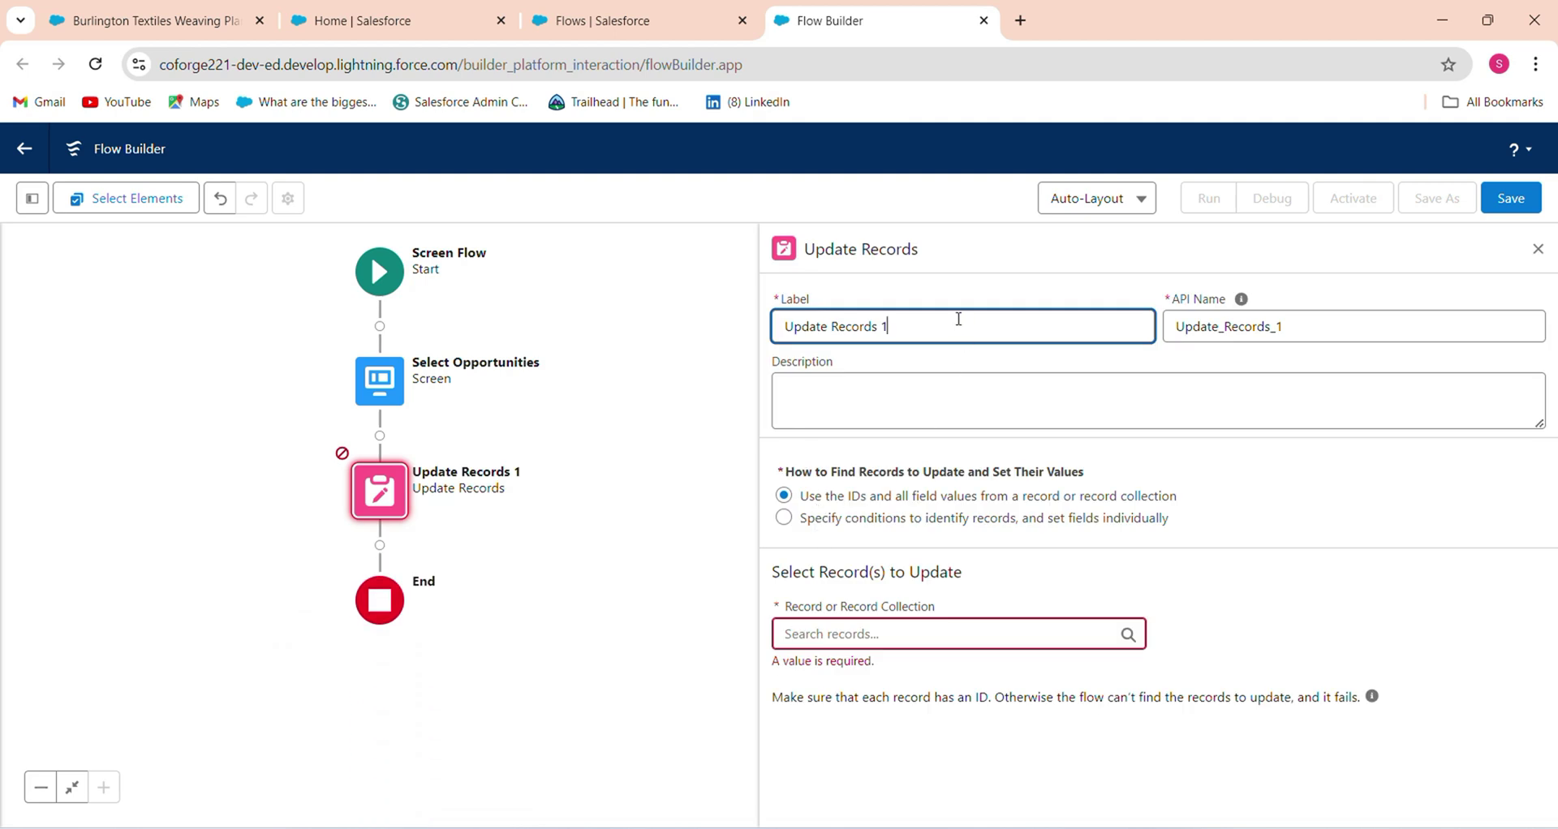
{"action": "key", "text": "BackSpace"}
{"action": "key", "text": "BackSpace"}
{"action": "key", "text": "BackSpace"}
{"action": "key", "text": "BackSpace"}
{"action": "key", "text": "BackSpace"}
{"action": "key", "text": "BackSpace"}
{"action": "key", "text": "BackSpace"}
{"action": "key", "text": "BackSpace"}
{"action": "key", "text": "BackSpace"}
{"action": "type", "text": "Opportunity Owner"}
{"action": "key", "text": "Tab"}
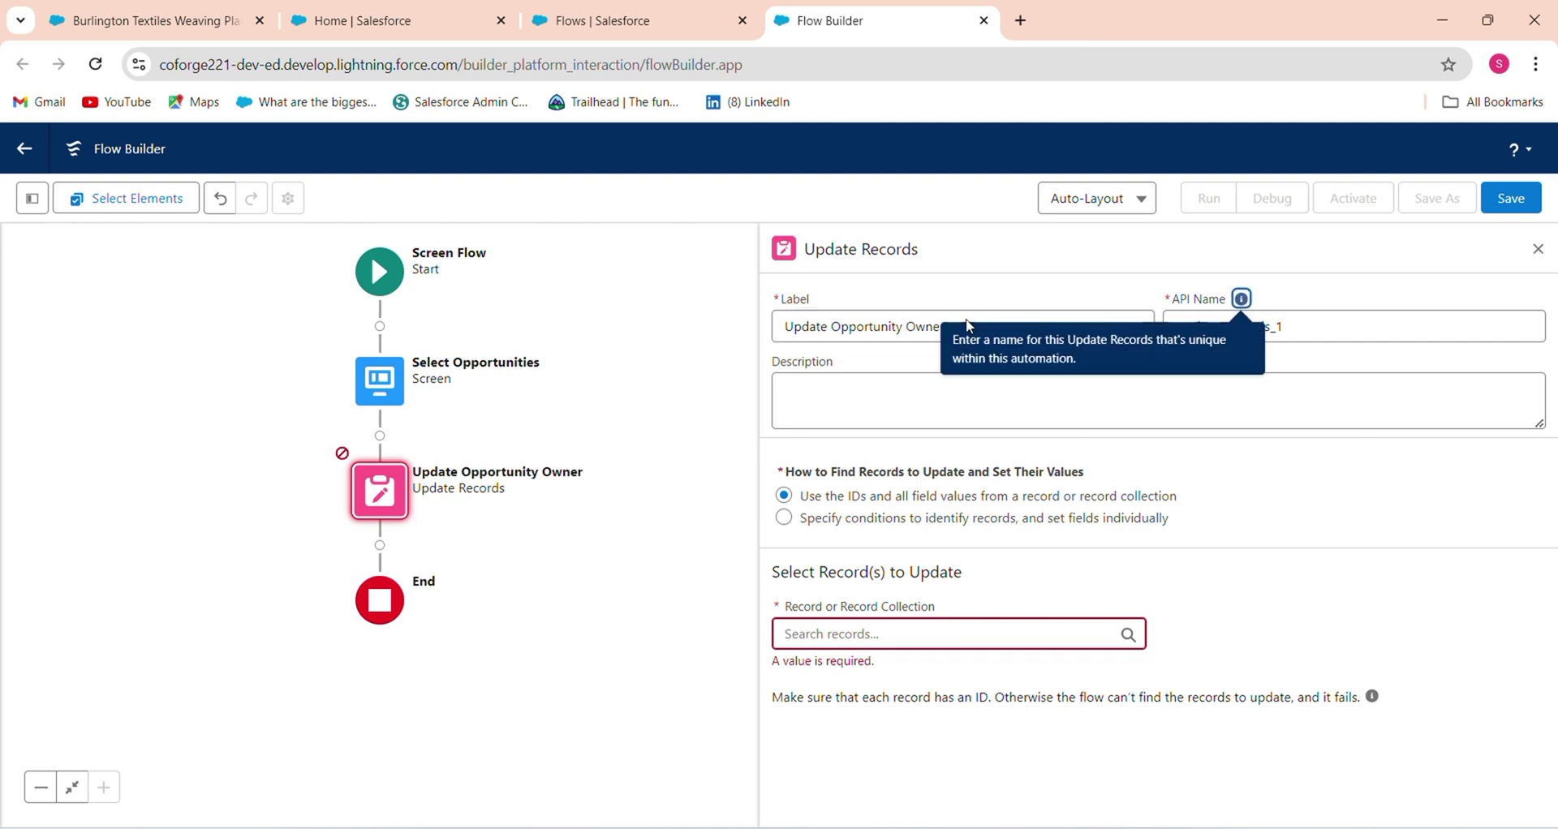
Step: Replace the Update Records element's API name with Update_Opportunity_Owner
{"action": "left_click", "coordinate": [1353, 323]}
{"action": "left_click_drag", "start_coordinate": [1307, 323], "coordinate": [1071, 348]}
{"action": "left_click", "coordinate": [980, 332]}
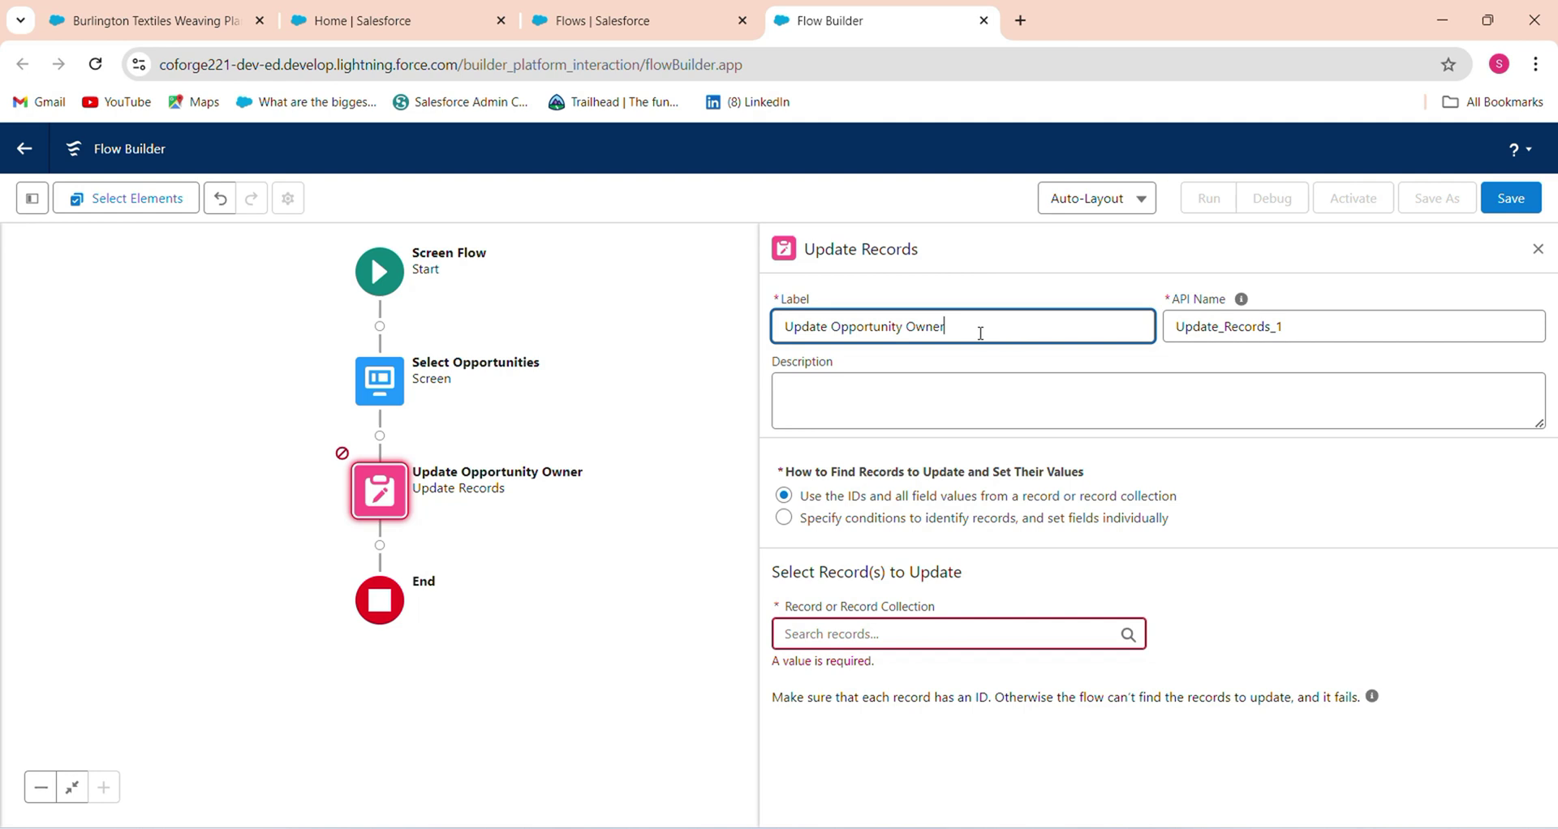
{"action": "left_click_drag", "start_coordinate": [980, 333], "coordinate": [668, 346]}
{"action": "left_click_drag", "start_coordinate": [1286, 326], "coordinate": [846, 307]}
{"action": "key", "text": "BackSpace"}
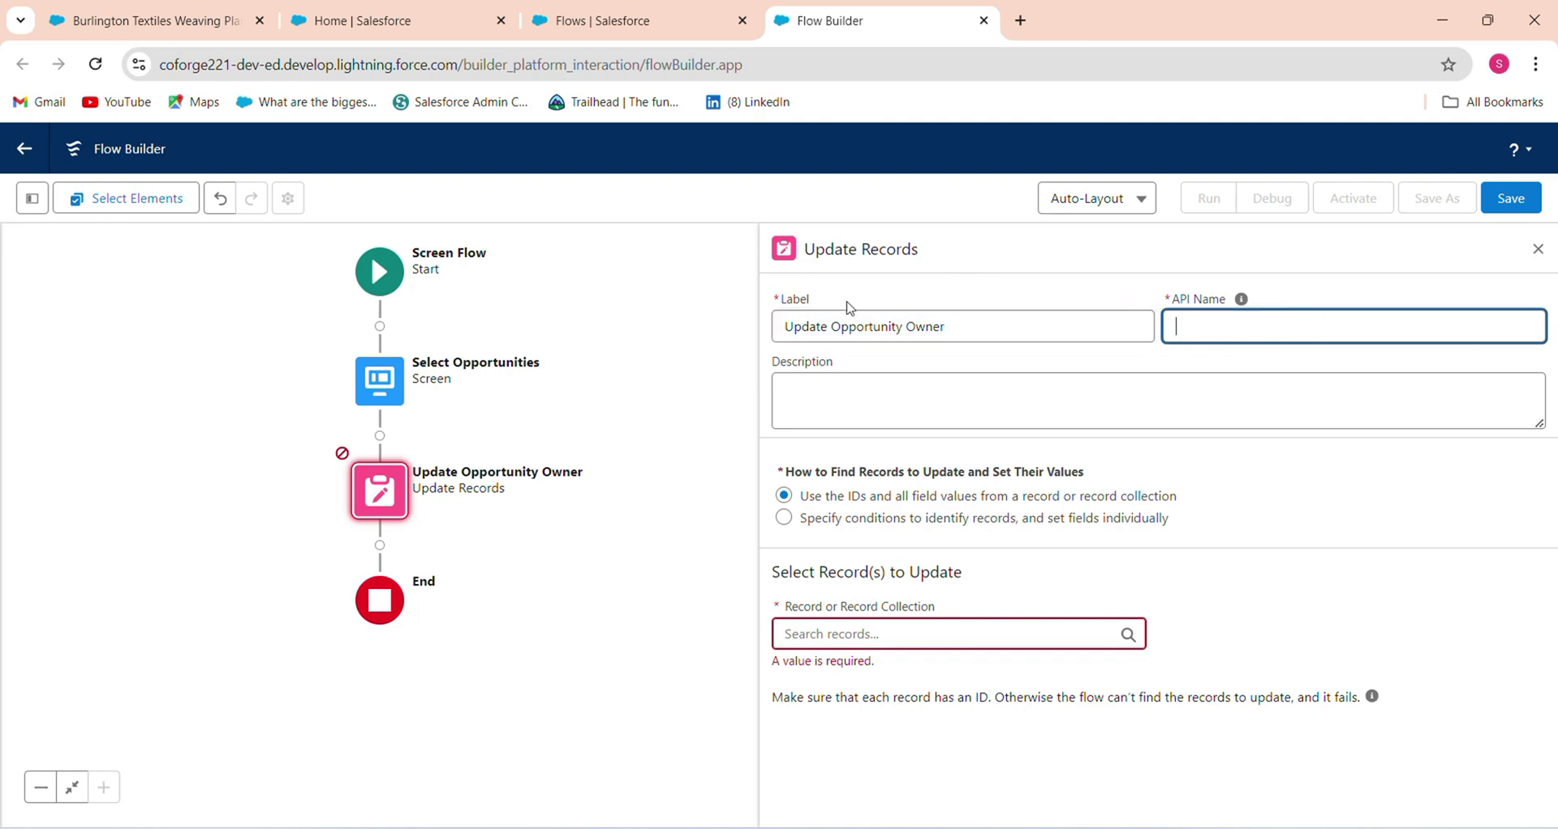
{"action": "left_click", "coordinate": [971, 331]}
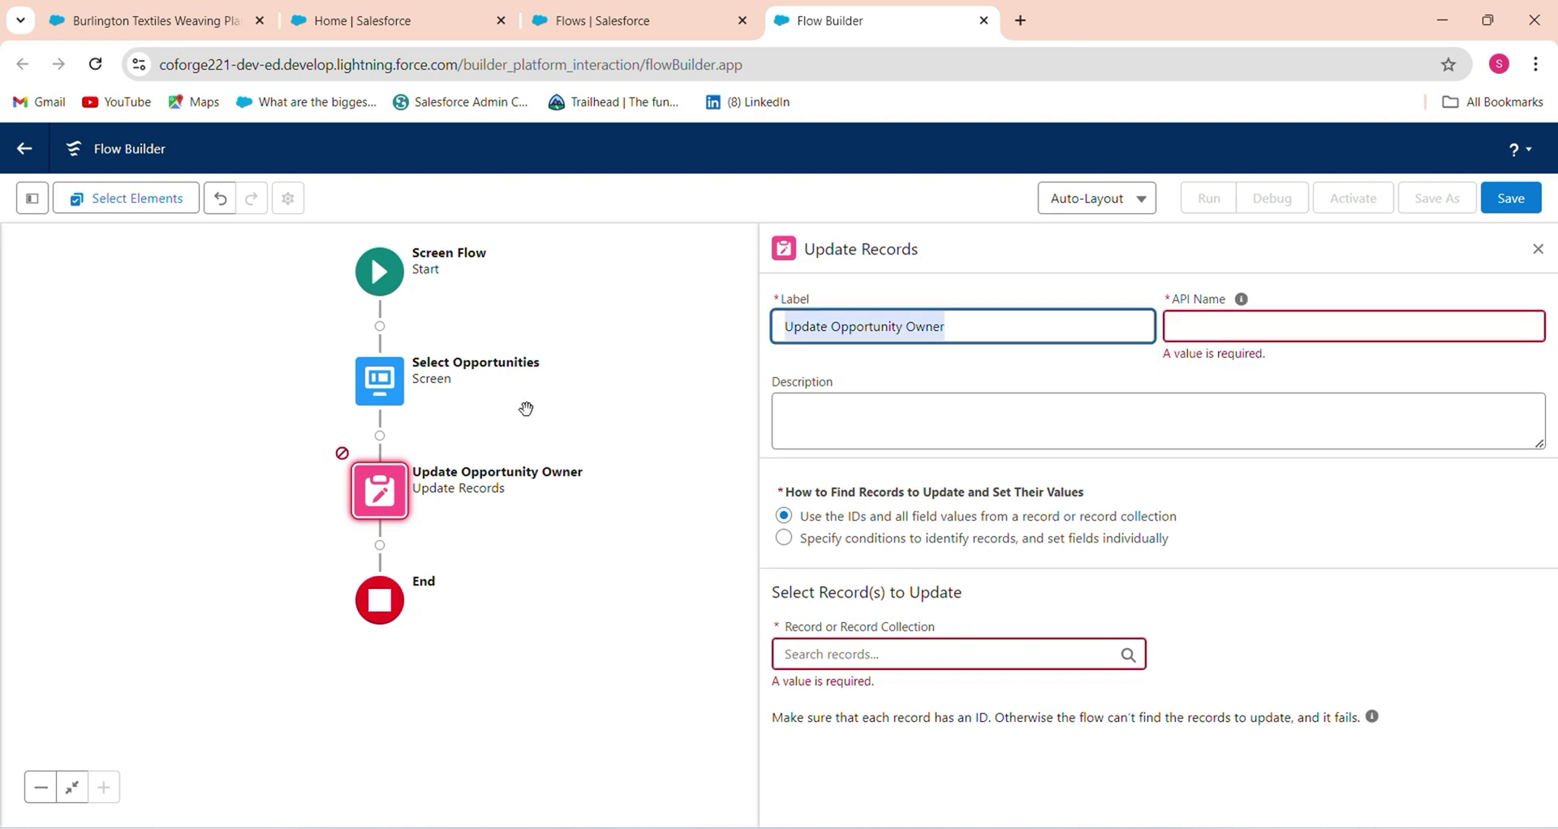
{"action": "left_click", "coordinate": [1222, 367]}
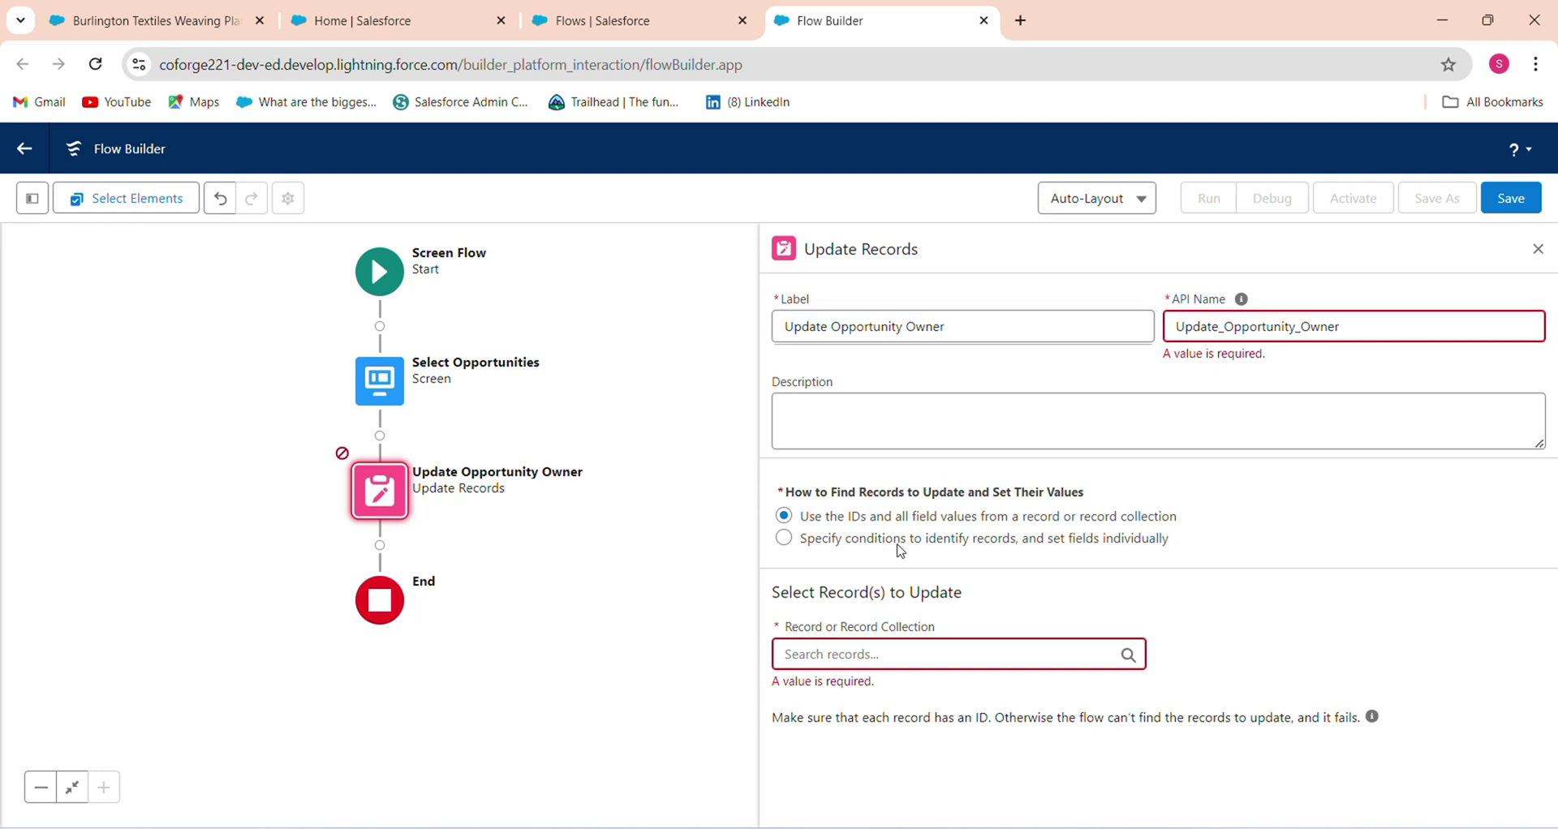
Step: Have the element find records by specified conditions with fields set individually, and choose Opportunity as its object
{"action": "left_click", "coordinate": [921, 540]}
{"action": "left_click", "coordinate": [865, 658]}
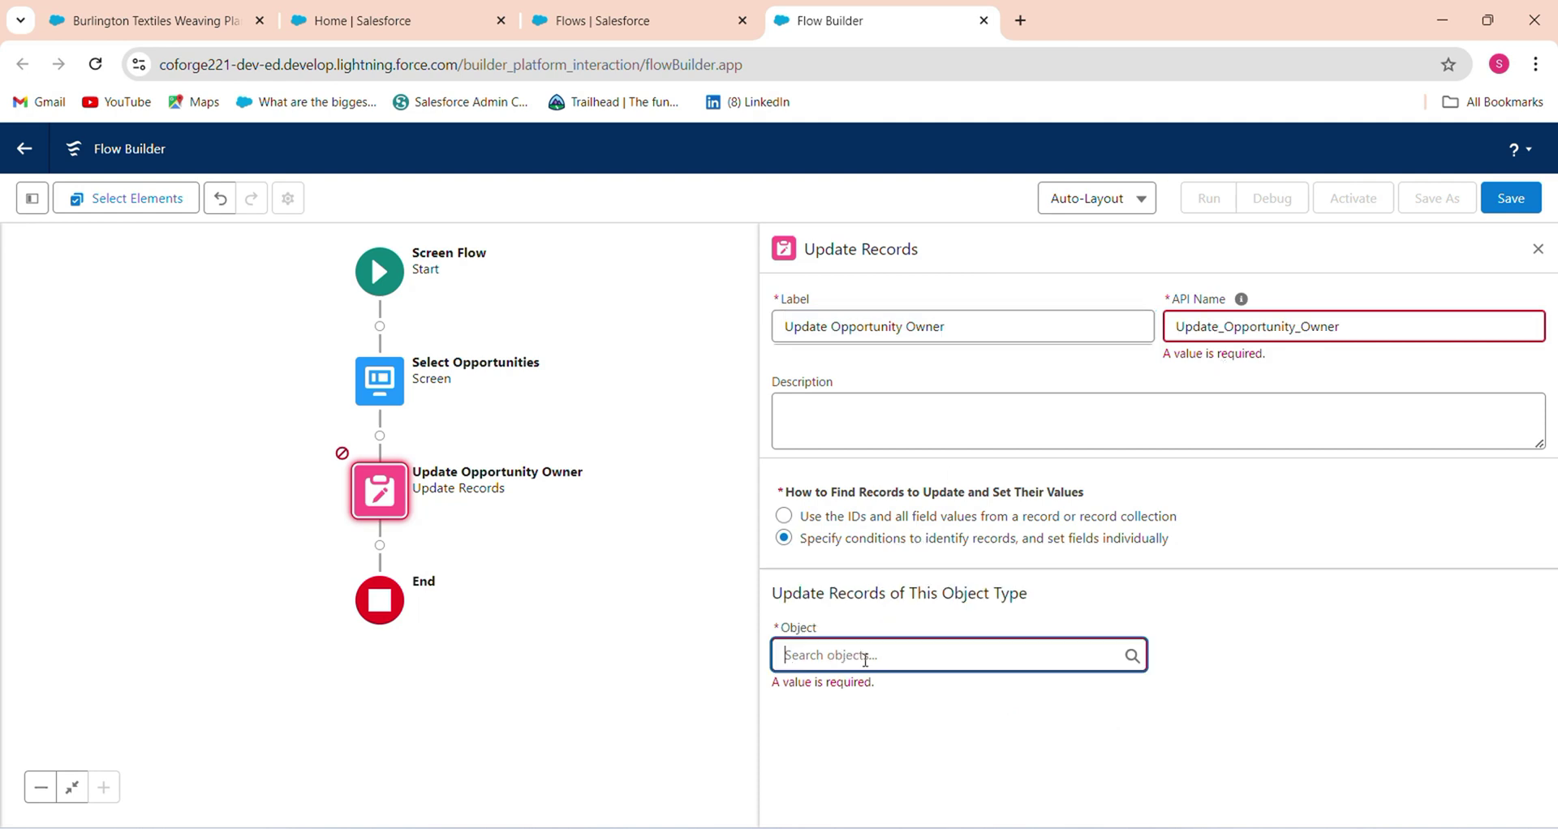
{"action": "type", "text": "opp"}
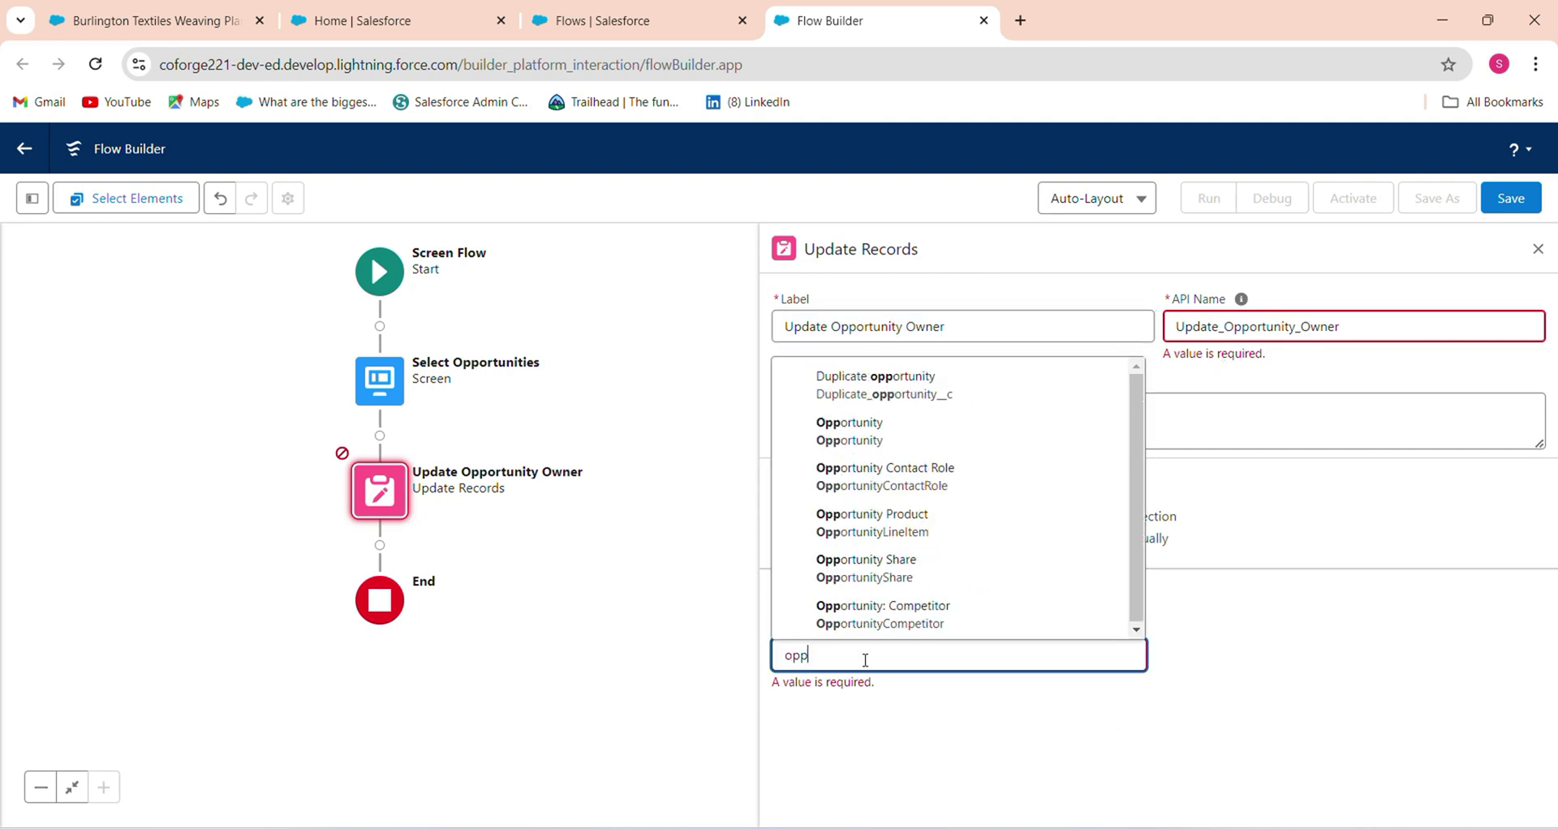
{"action": "left_click", "coordinate": [965, 440]}
Step: Filter the Opportunity records with the condition Id In the recordIds collection of the Select_Opportunity lookup
{"action": "scroll", "coordinate": [1549, 590], "scroll_direction": "down", "scroll_amount": 3}
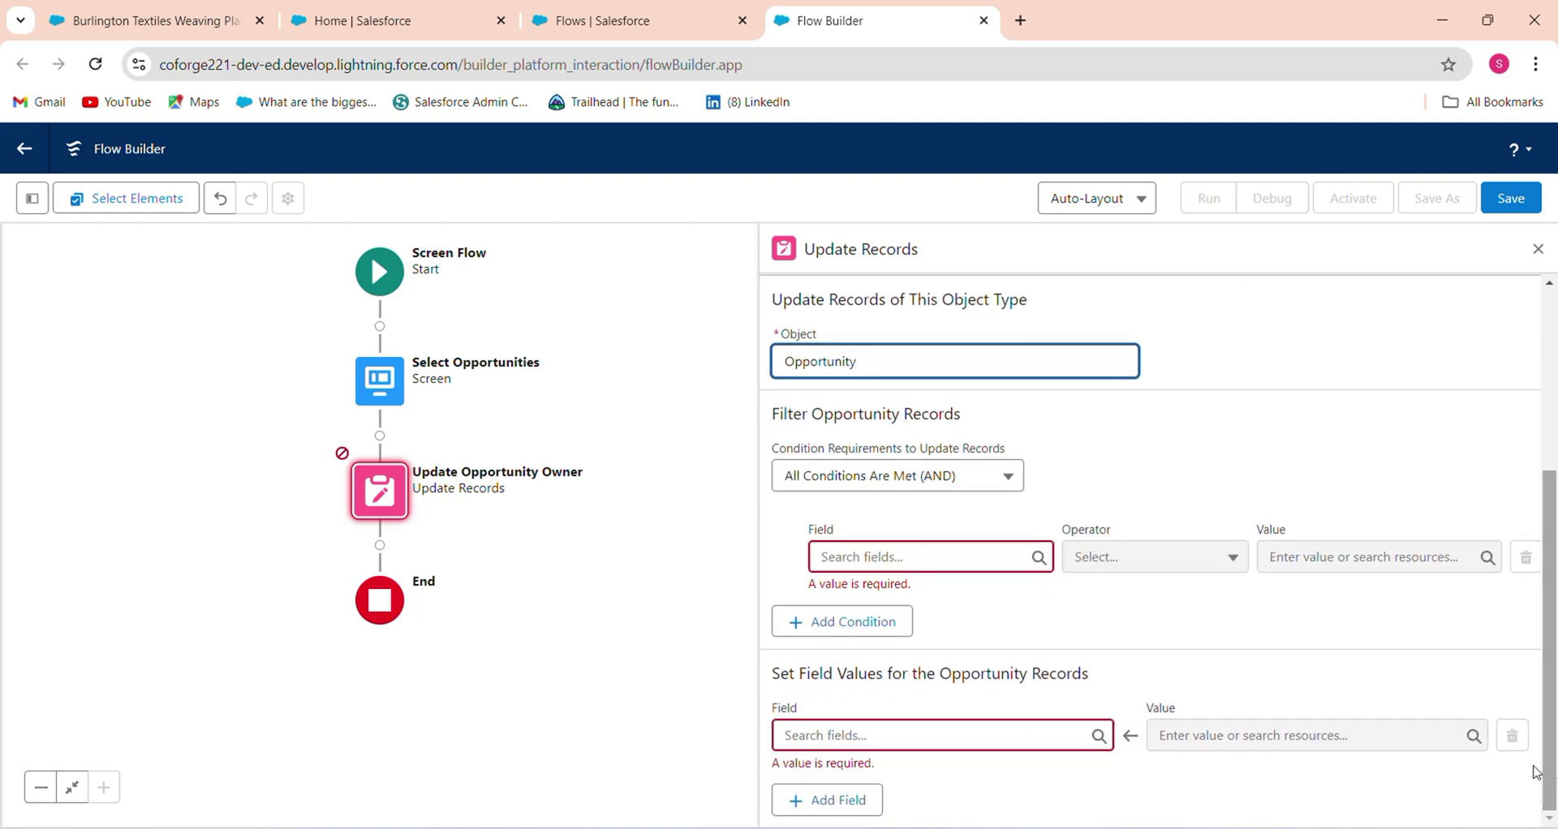
{"action": "left_click", "coordinate": [887, 559]}
{"action": "type", "text": "id"}
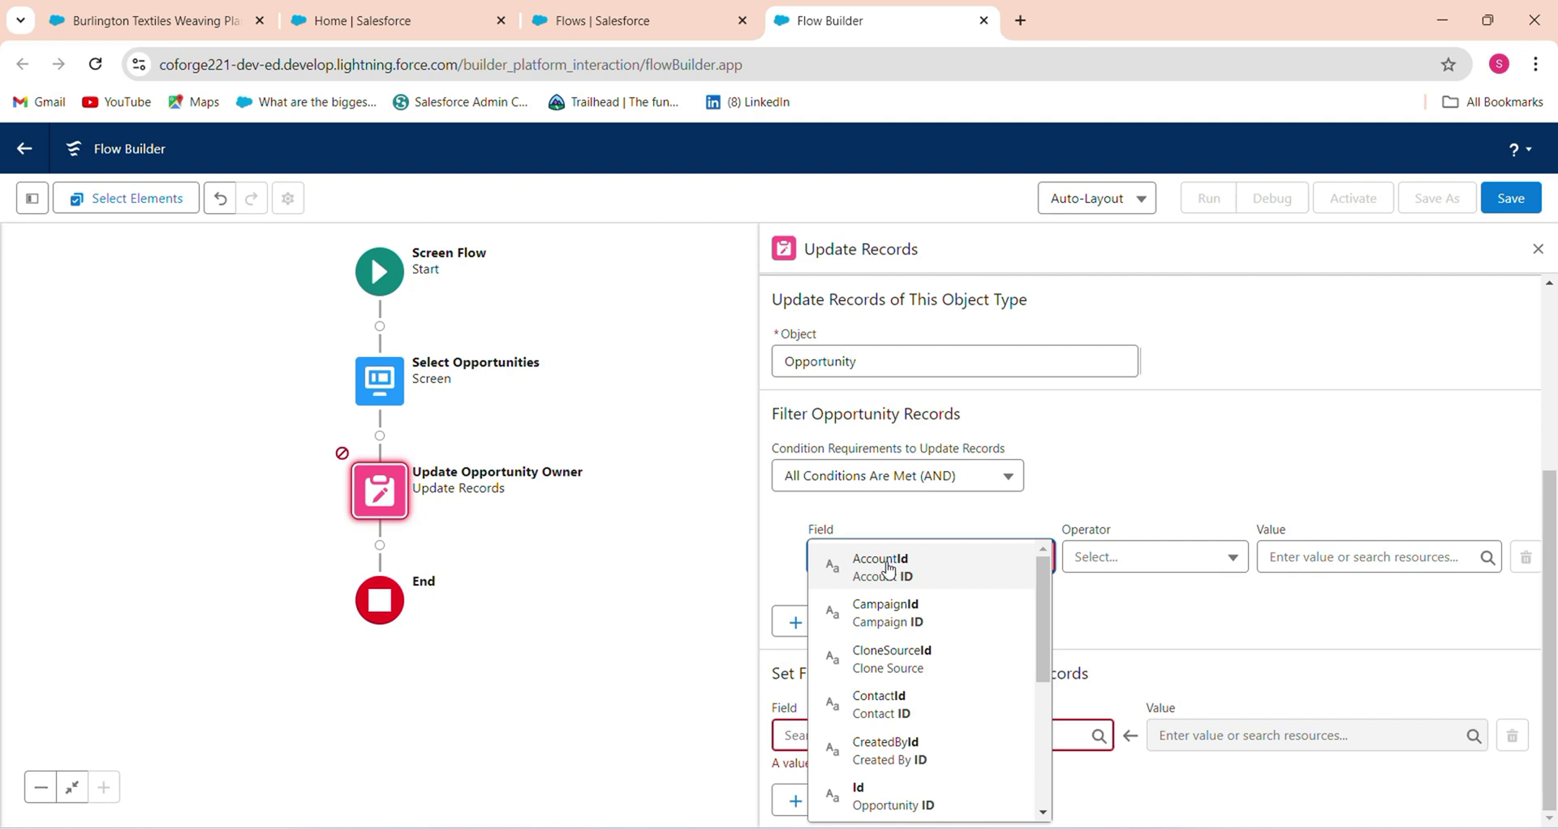
{"action": "left_click", "coordinate": [921, 797]}
{"action": "left_click", "coordinate": [1115, 557]}
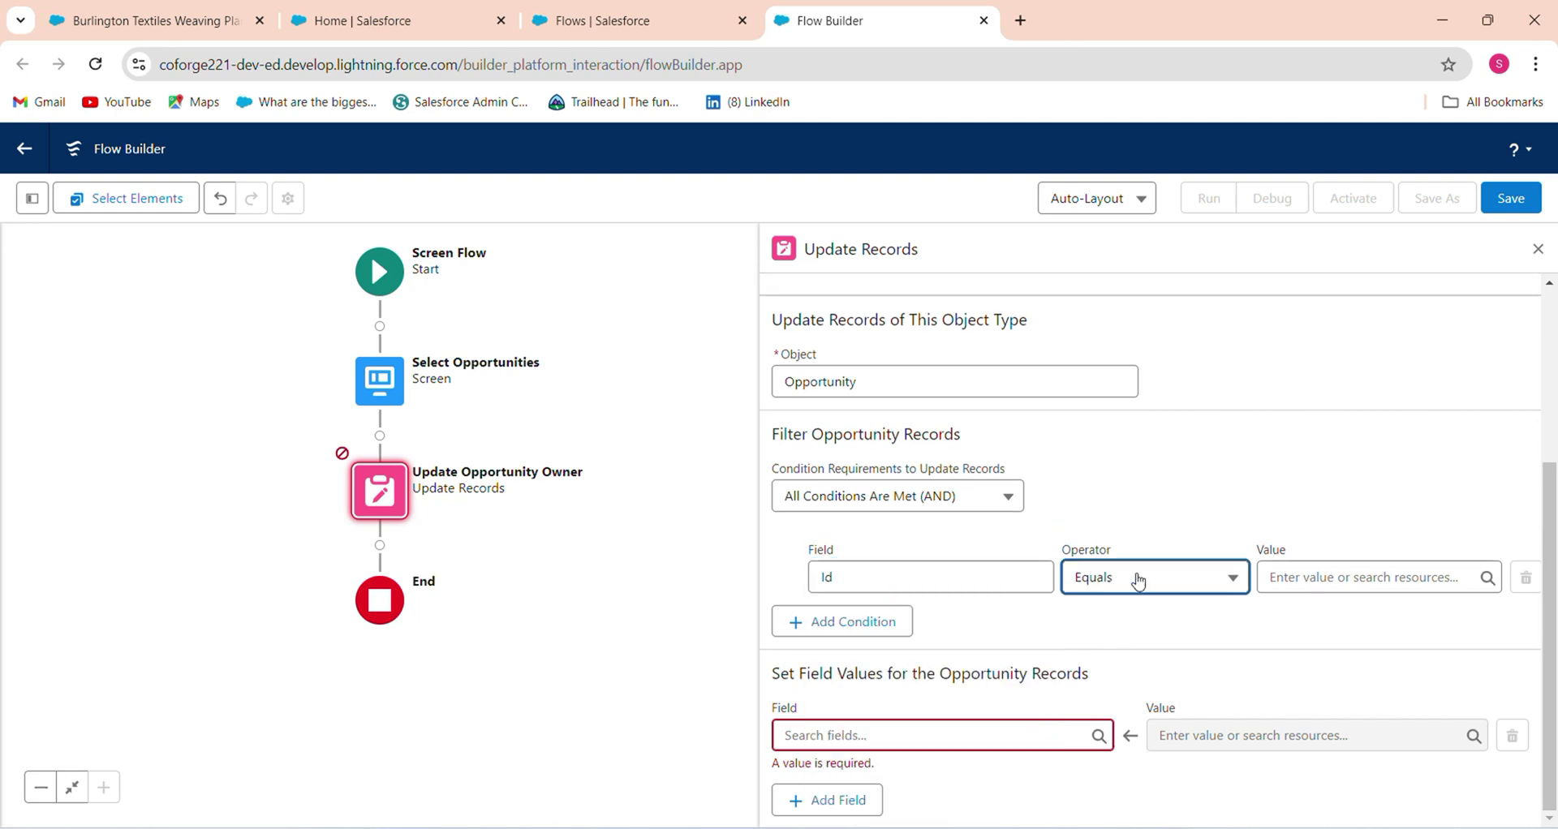
{"action": "left_click", "coordinate": [1134, 577]}
{"action": "left_click", "coordinate": [1141, 581]}
{"action": "left_click", "coordinate": [1141, 533]}
{"action": "left_click", "coordinate": [1325, 583]}
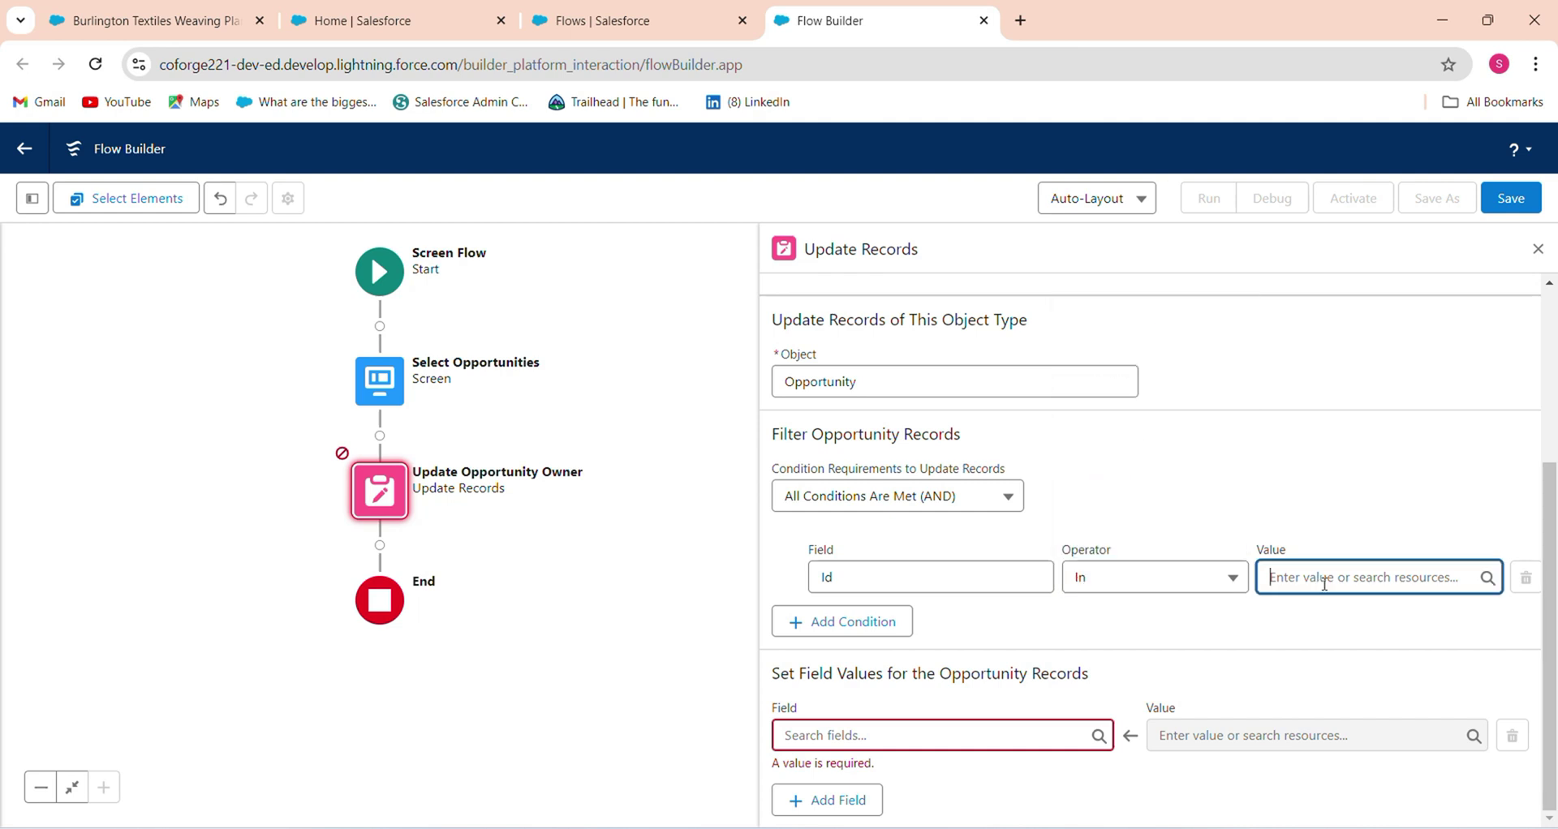
{"action": "left_click", "coordinate": [1377, 378]}
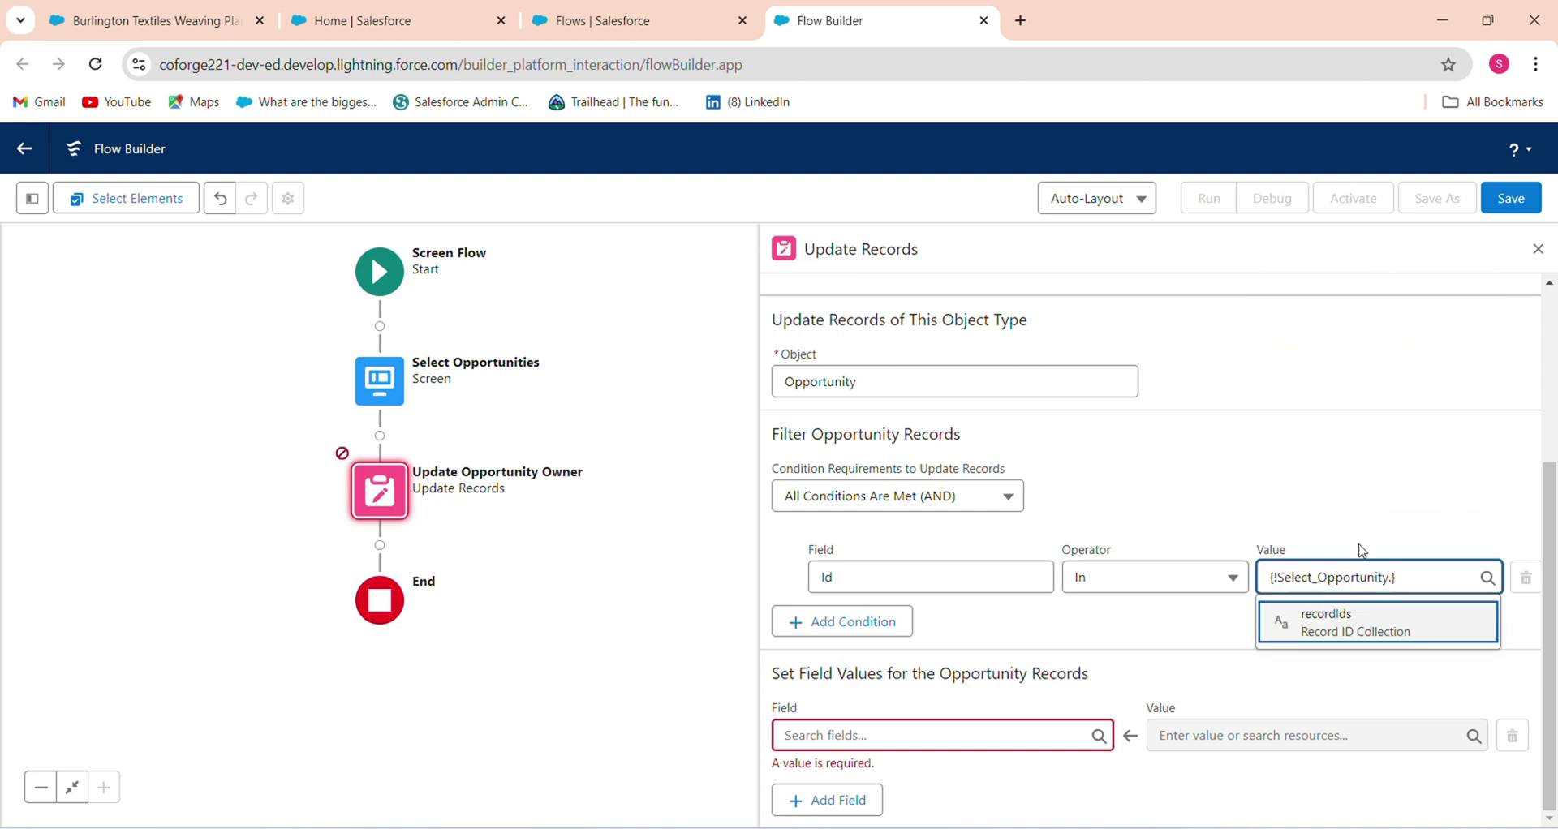
{"action": "left_click", "coordinate": [1365, 635]}
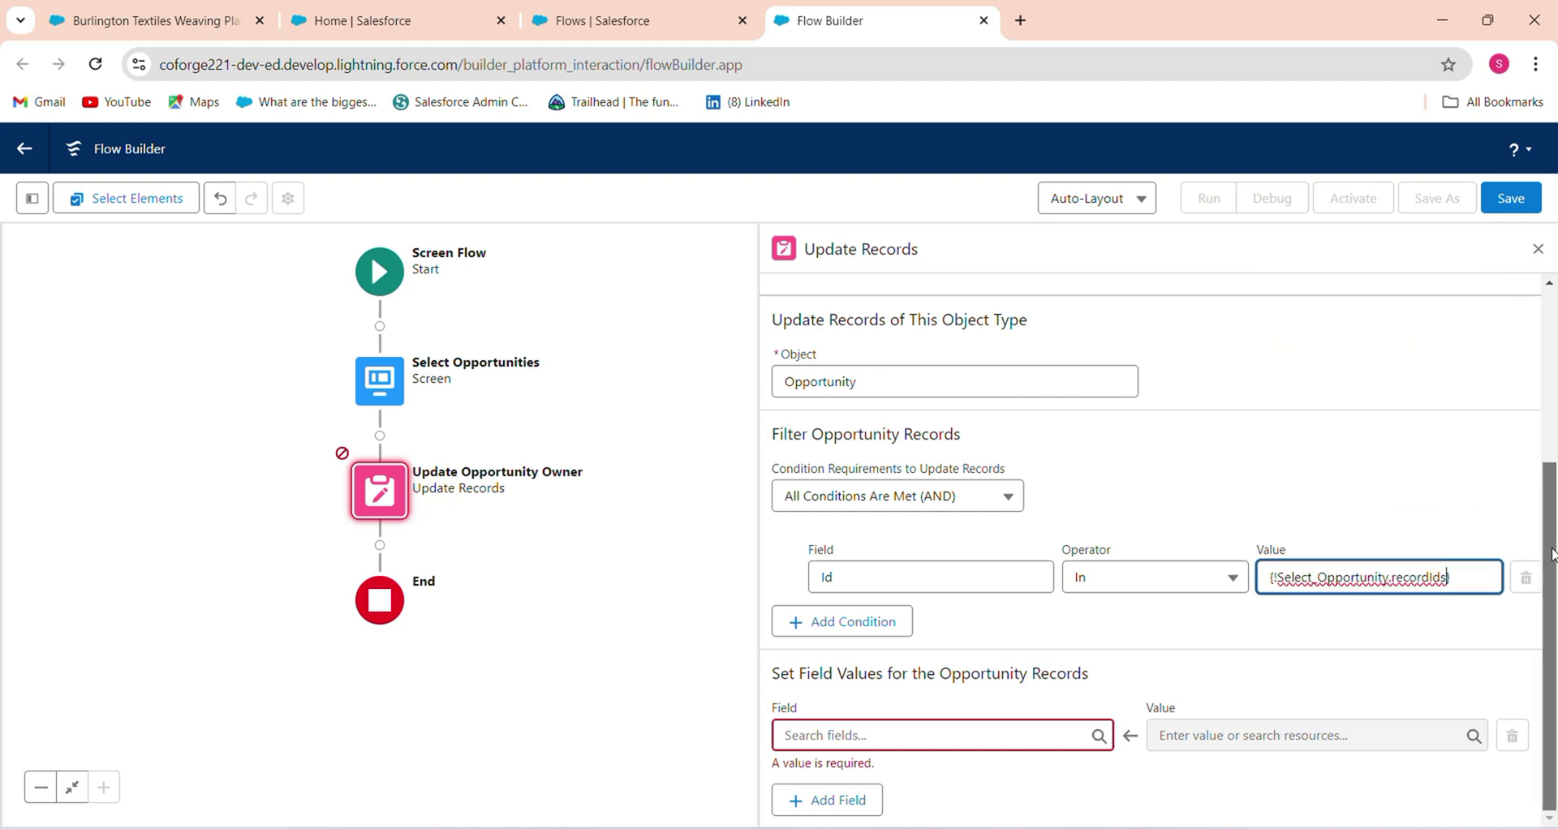
Step: Add a second filter condition requiring that OwnerId Does Not Equal $User.Id
{"action": "left_click", "coordinate": [859, 622]}
{"action": "left_click", "coordinate": [899, 632]}
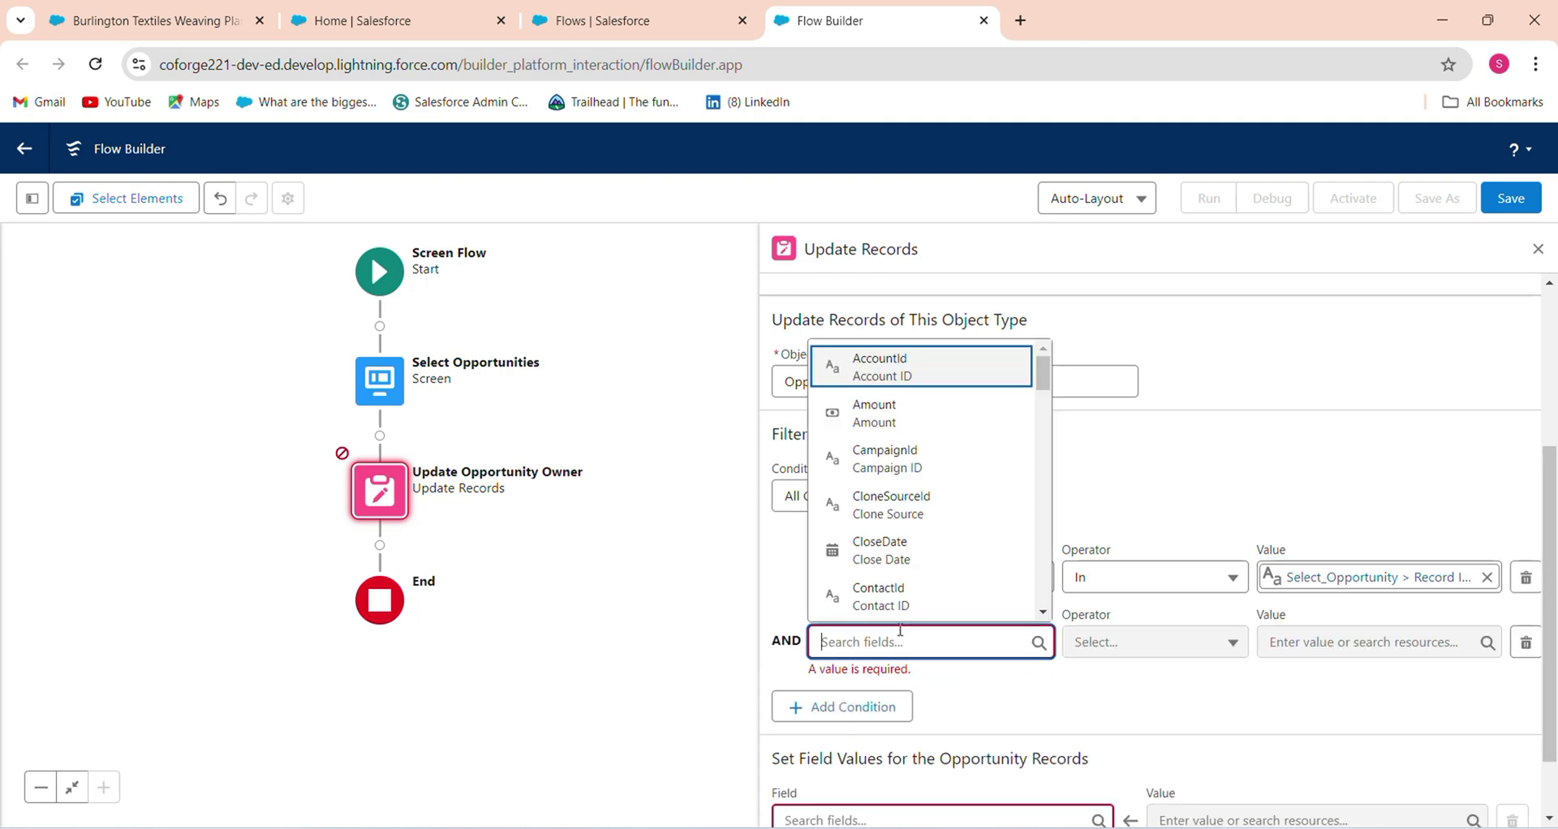
{"action": "type", "text": "owner"}
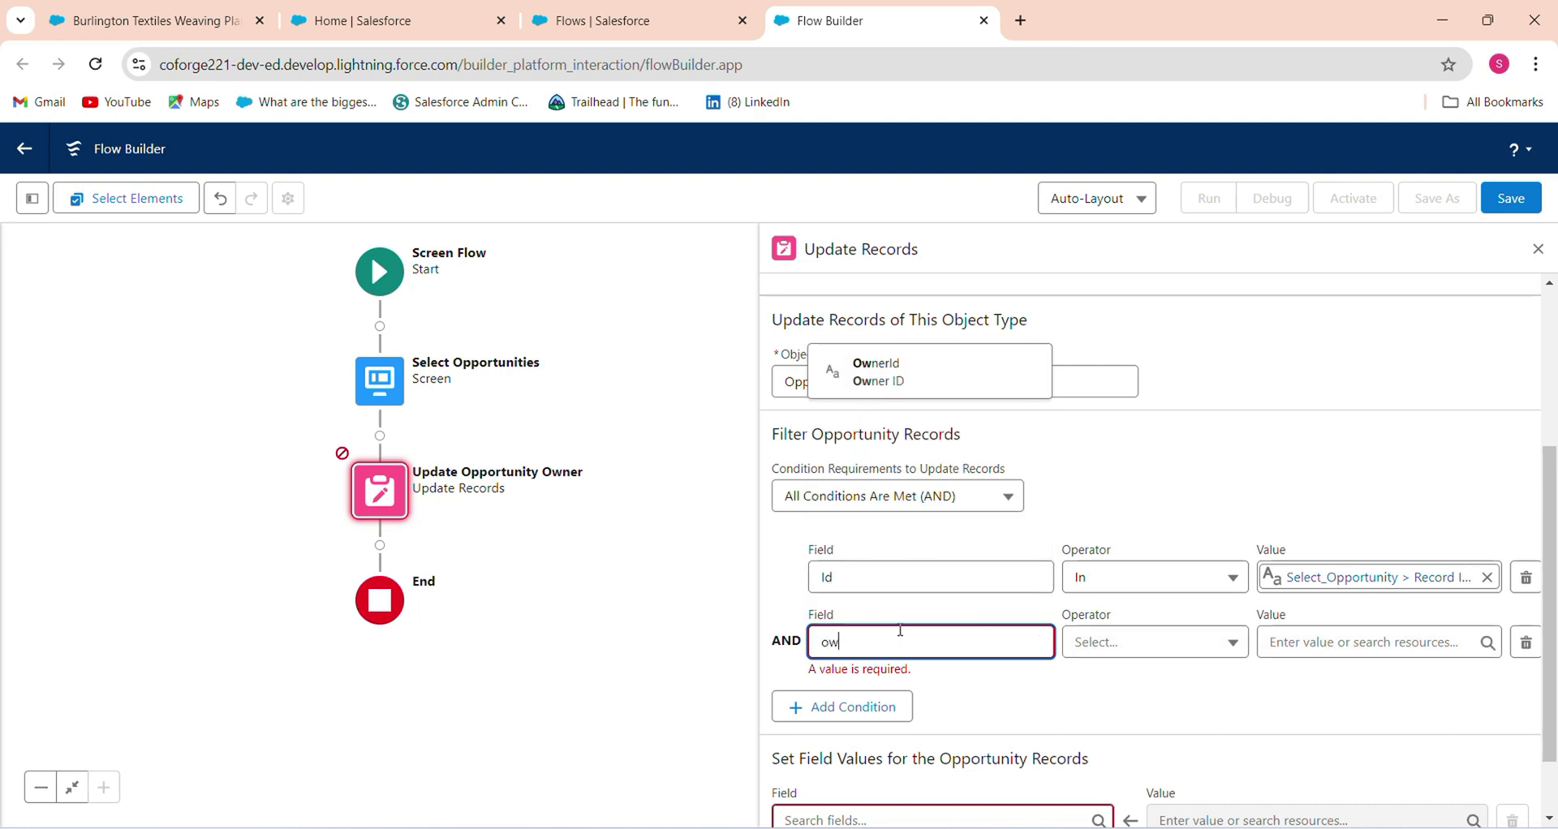
{"action": "left_click", "coordinate": [964, 604]}
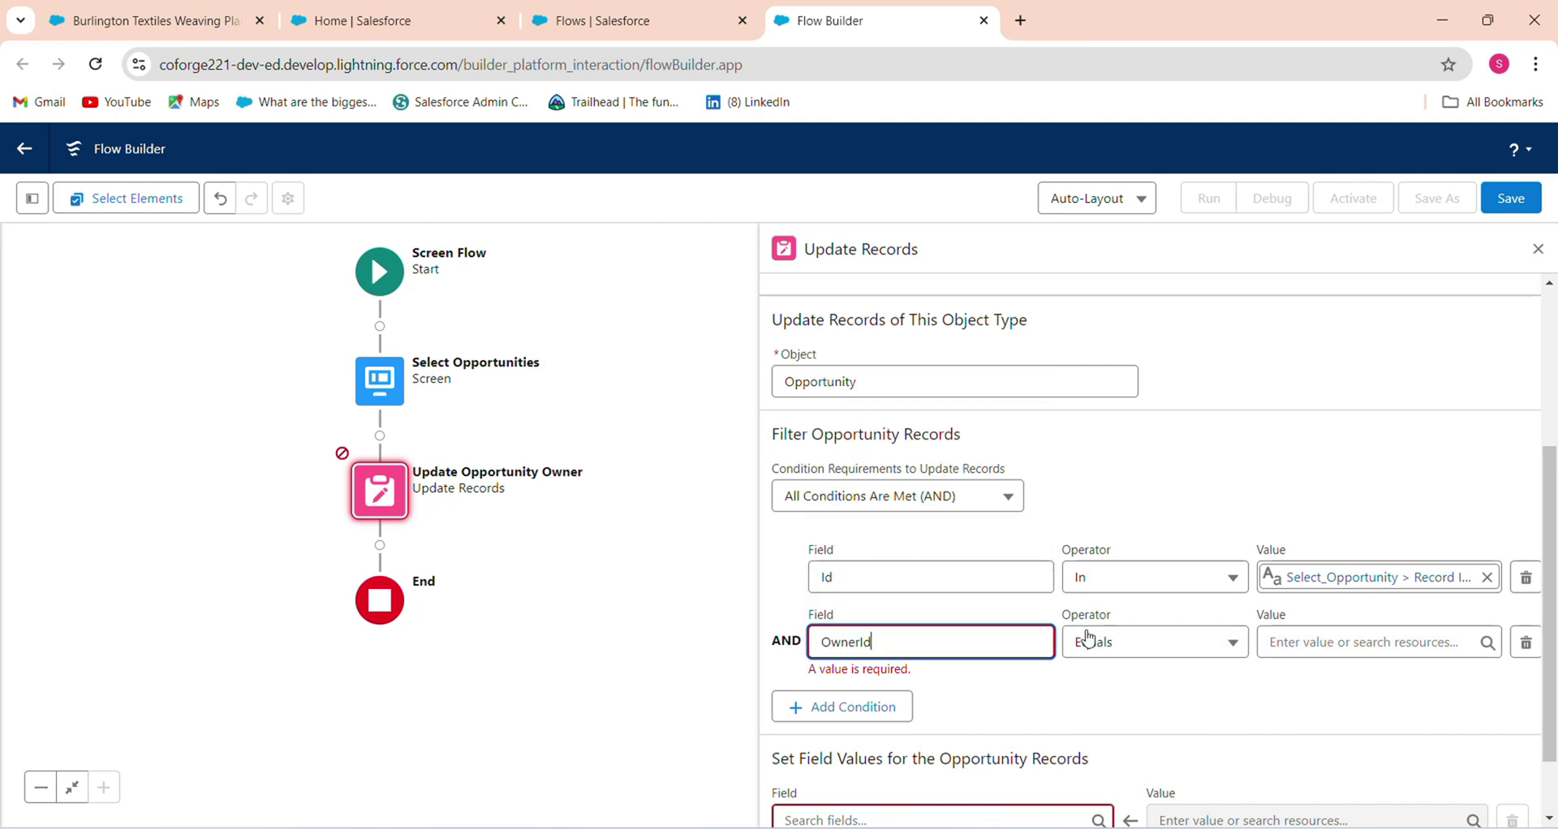
{"action": "left_click", "coordinate": [1127, 642]}
{"action": "left_click", "coordinate": [1130, 398]}
{"action": "left_click", "coordinate": [1371, 643]}
{"action": "type", "text": "user"}
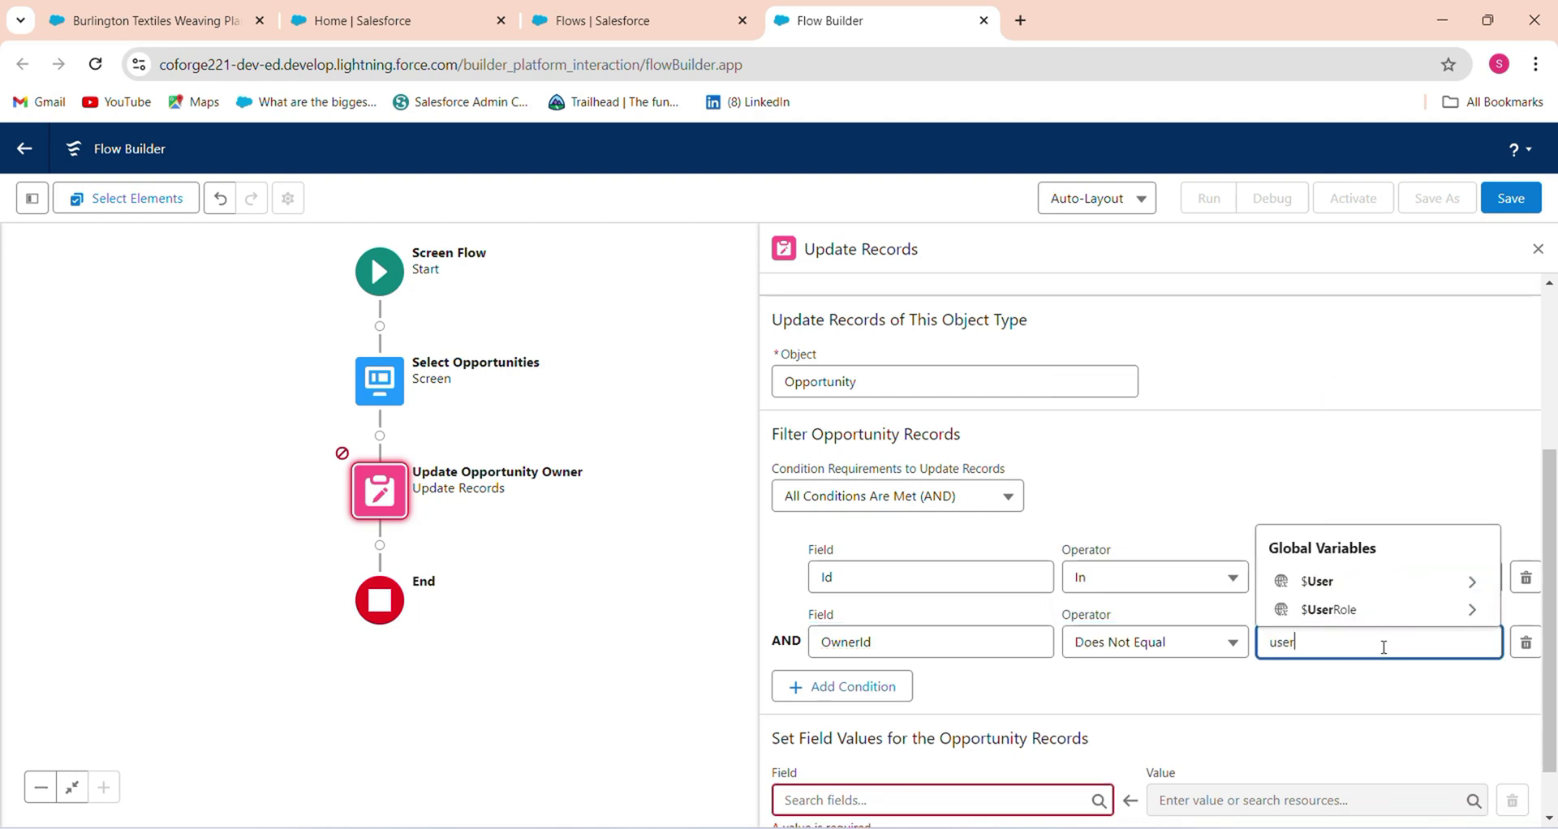
{"action": "left_click", "coordinate": [1368, 582]}
{"action": "type", "text": "id"}
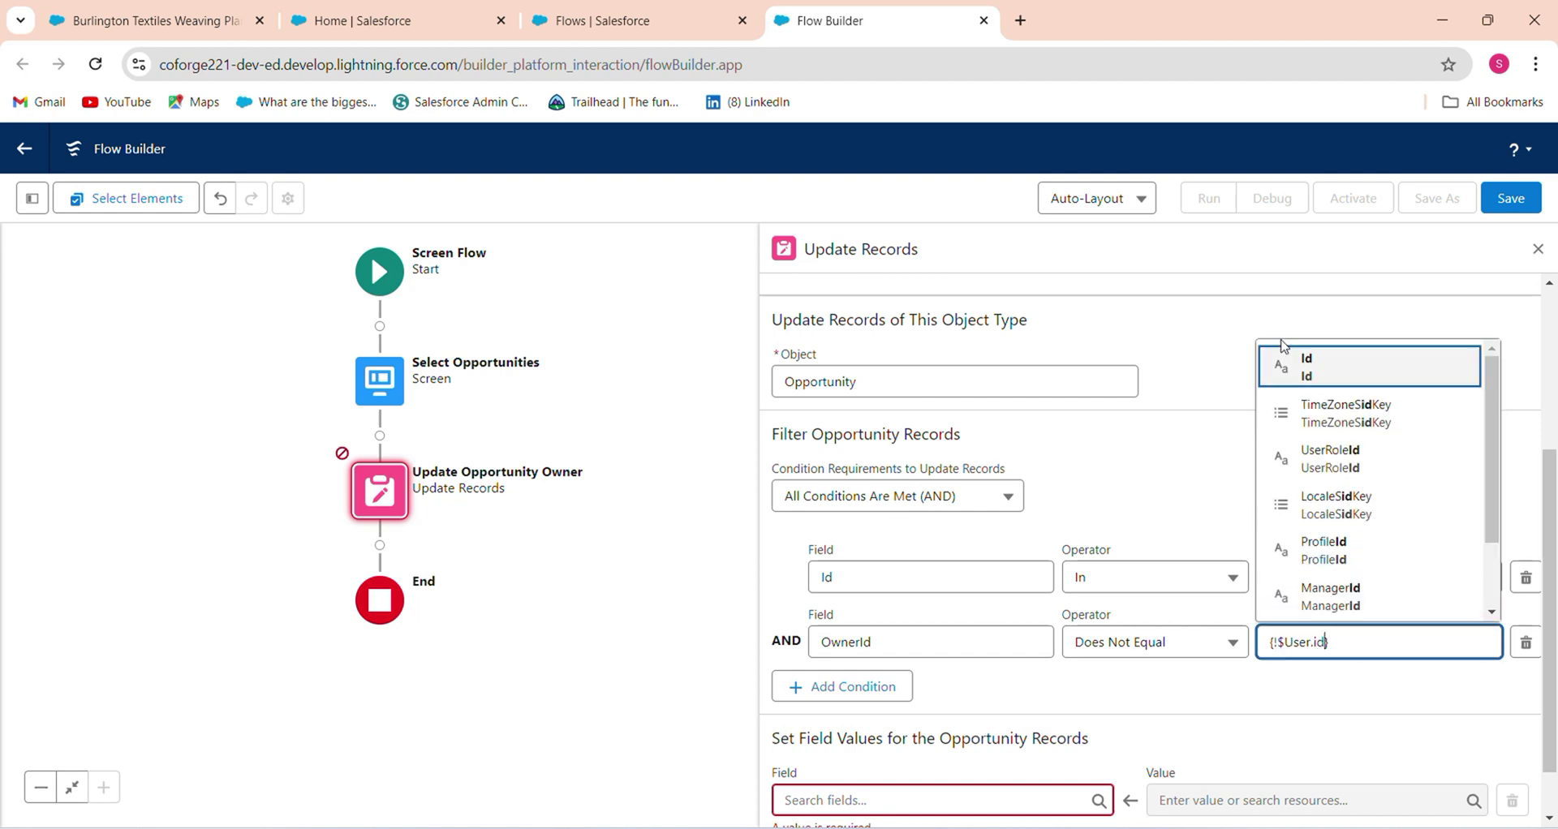
{"action": "left_click", "coordinate": [1310, 359]}
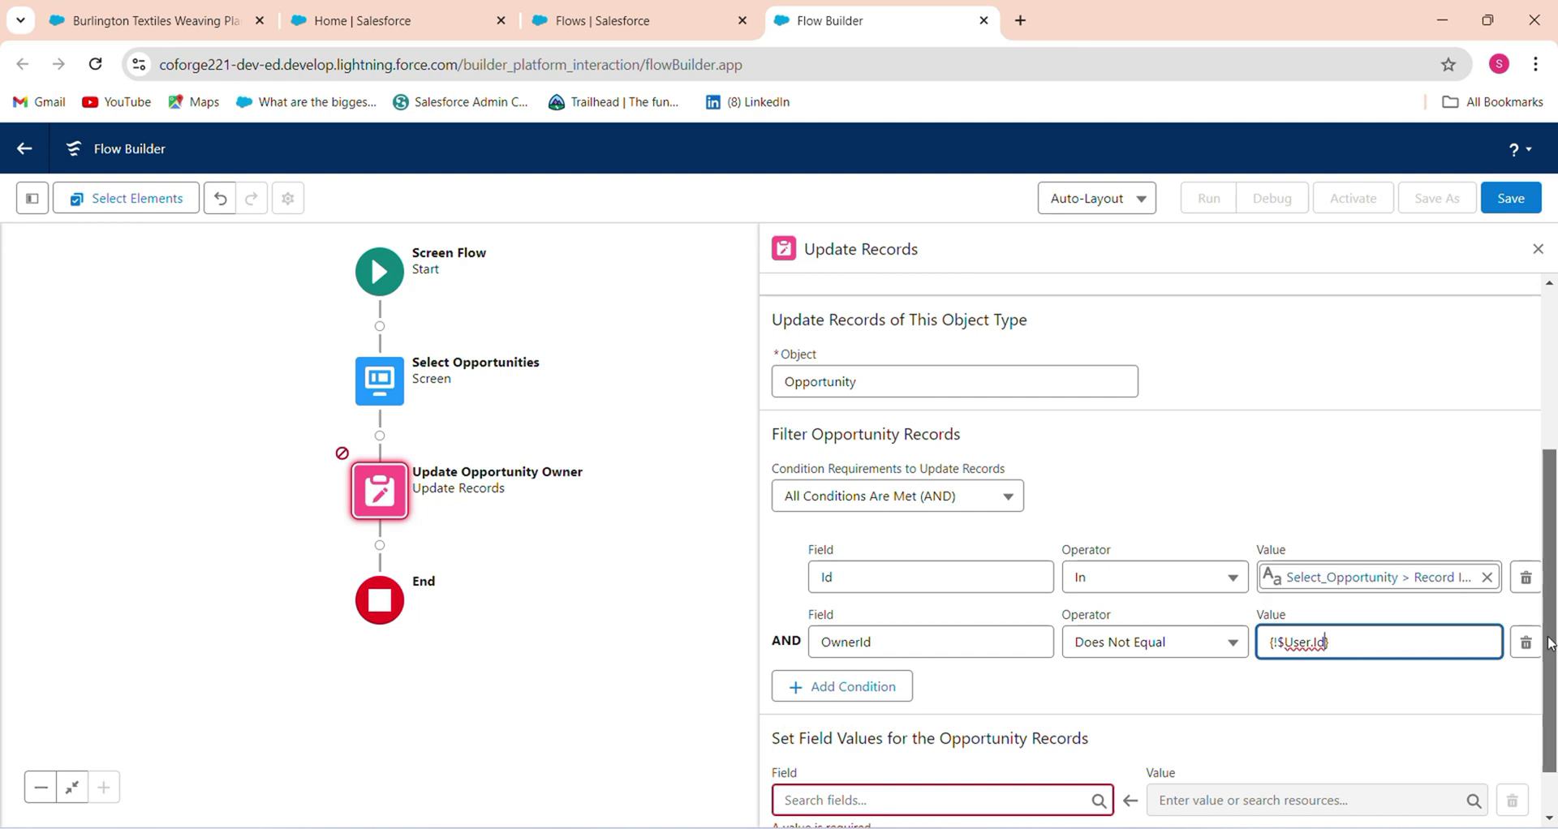
Step: Set the OwnerId field of the matching Opportunity records to $User.Id
{"action": "scroll", "coordinate": [1380, 731], "scroll_direction": "down", "scroll_amount": 1}
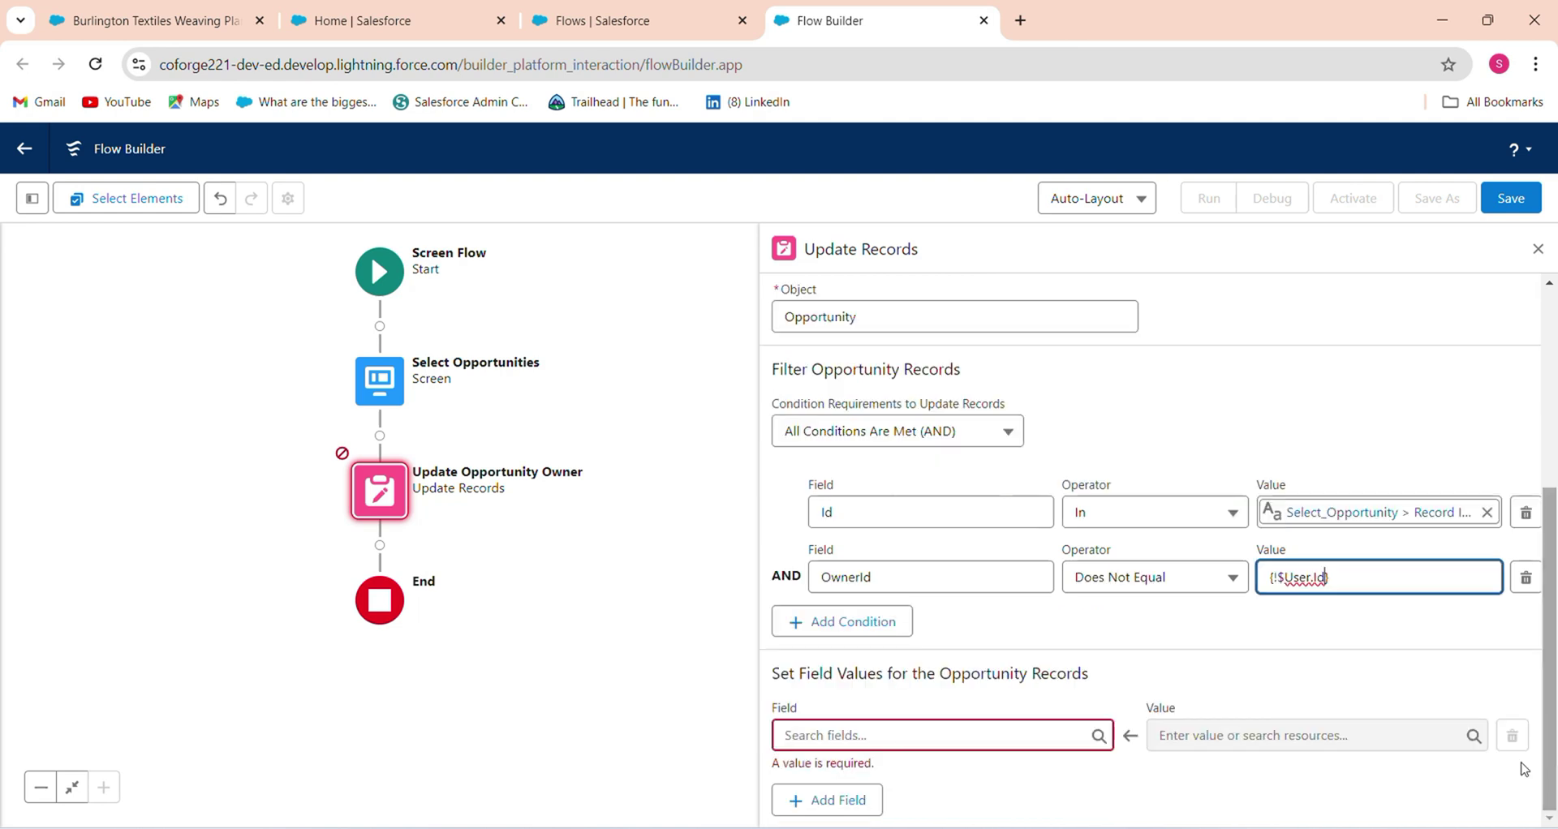
{"action": "left_click", "coordinate": [893, 736]}
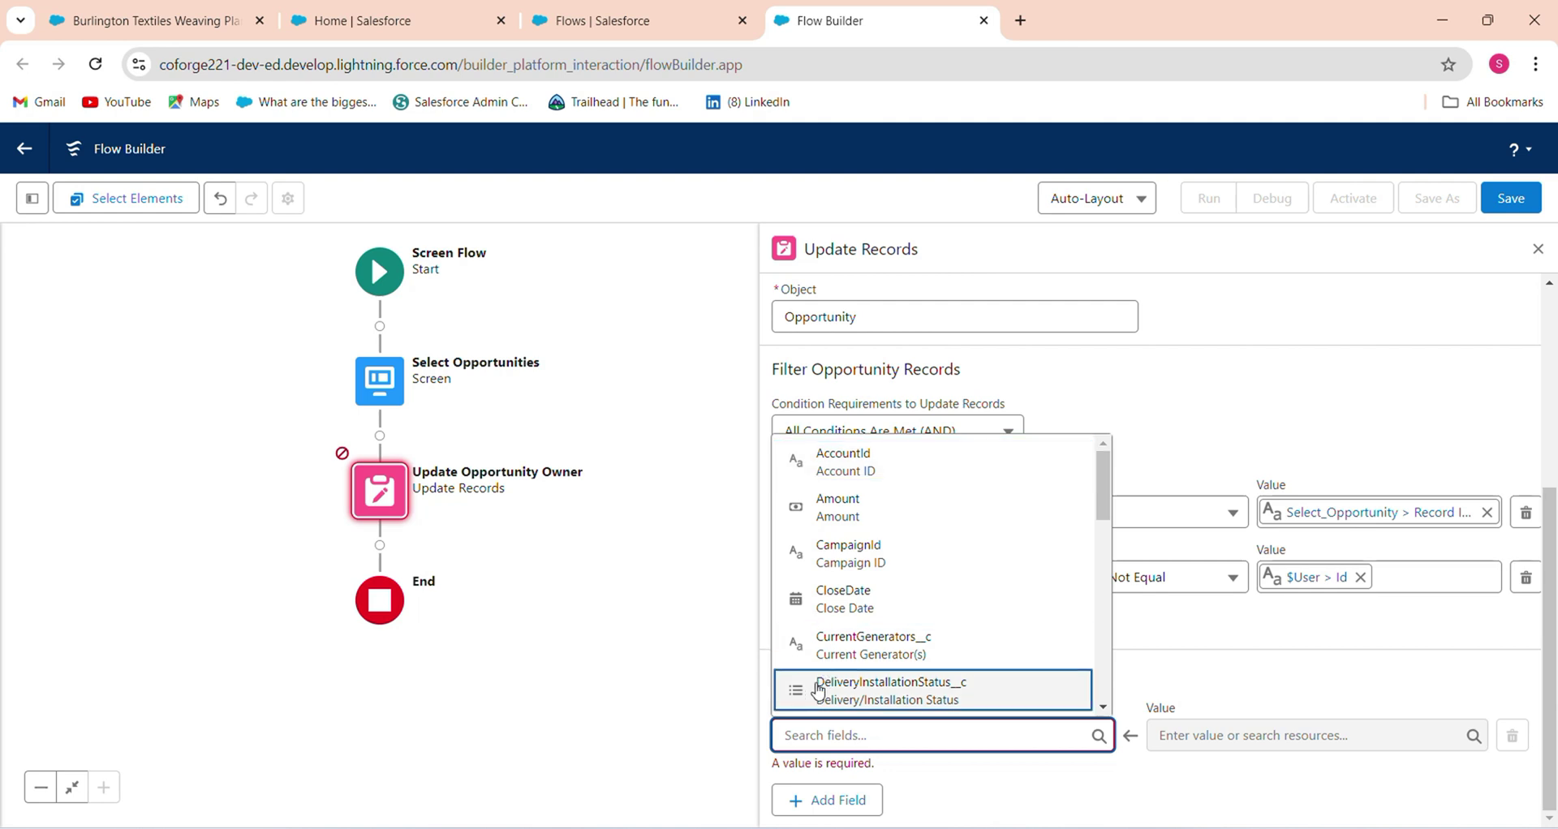
{"action": "type", "text": "owner"}
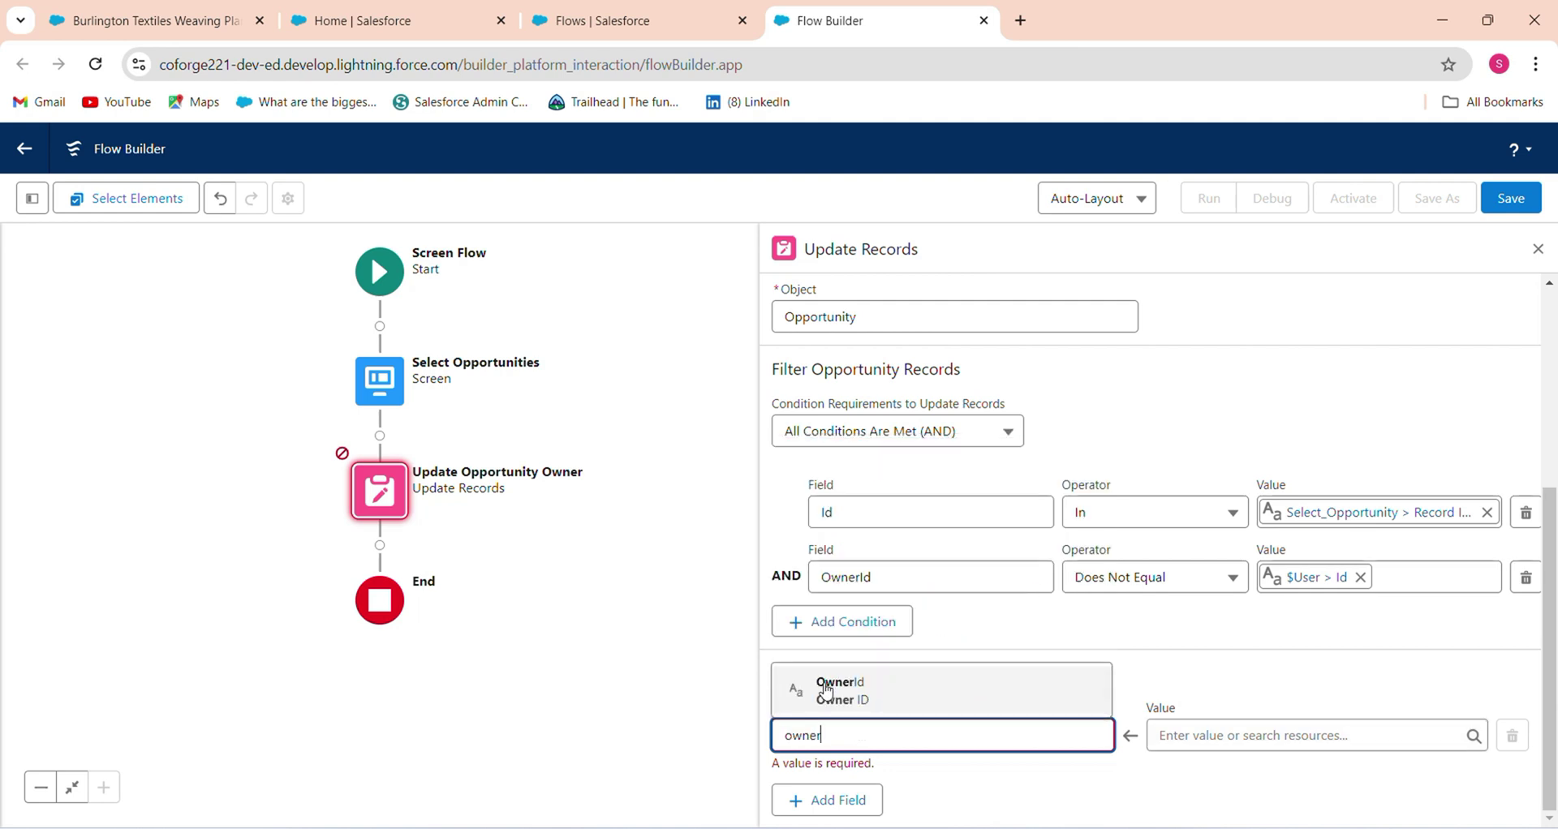
{"action": "left_click", "coordinate": [897, 689]}
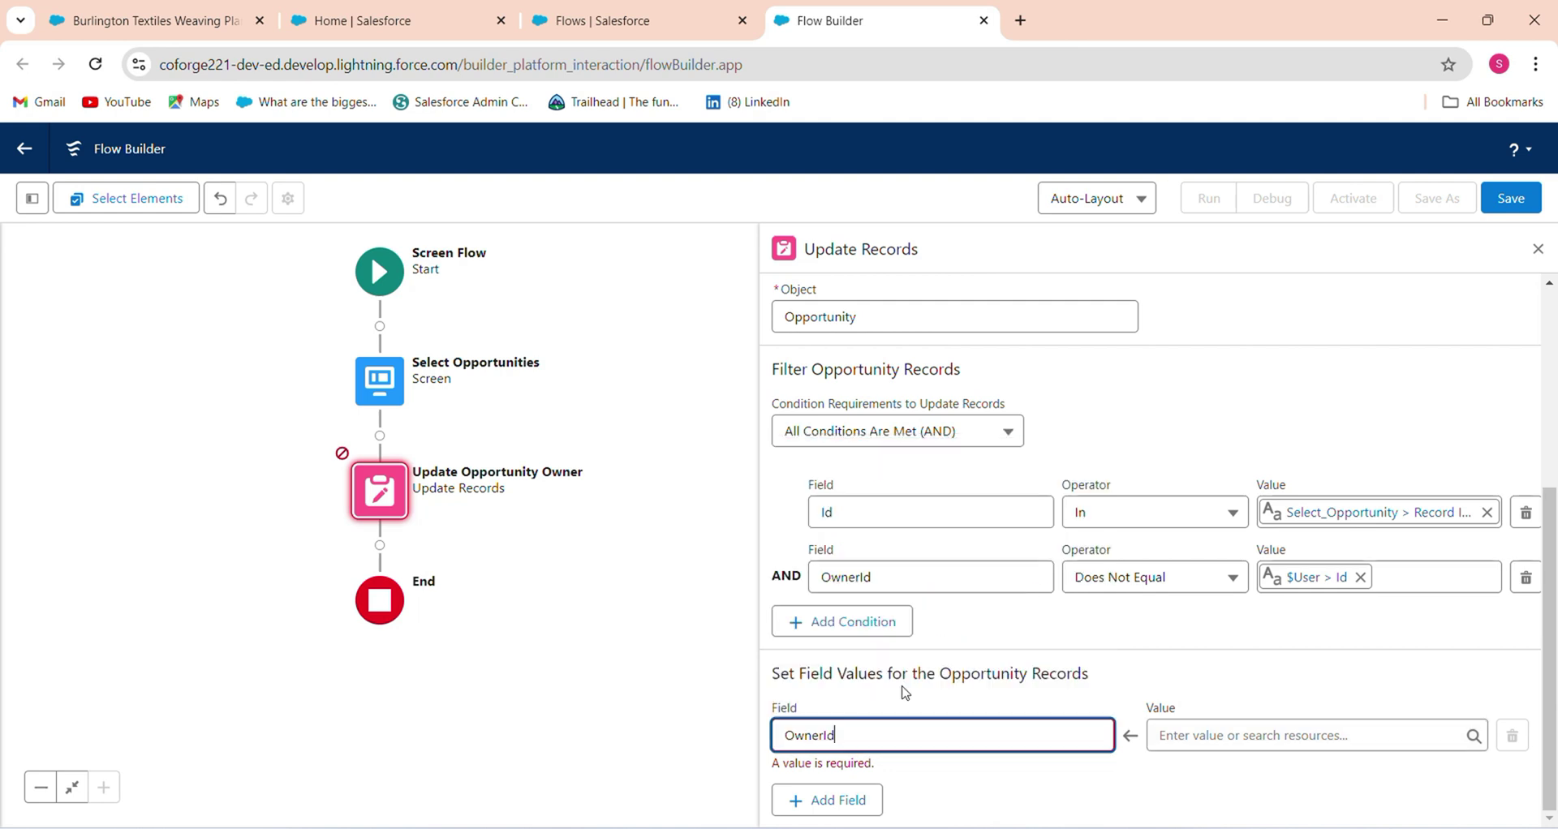
{"action": "left_click", "coordinate": [1188, 743]}
{"action": "type", "text": "us"}
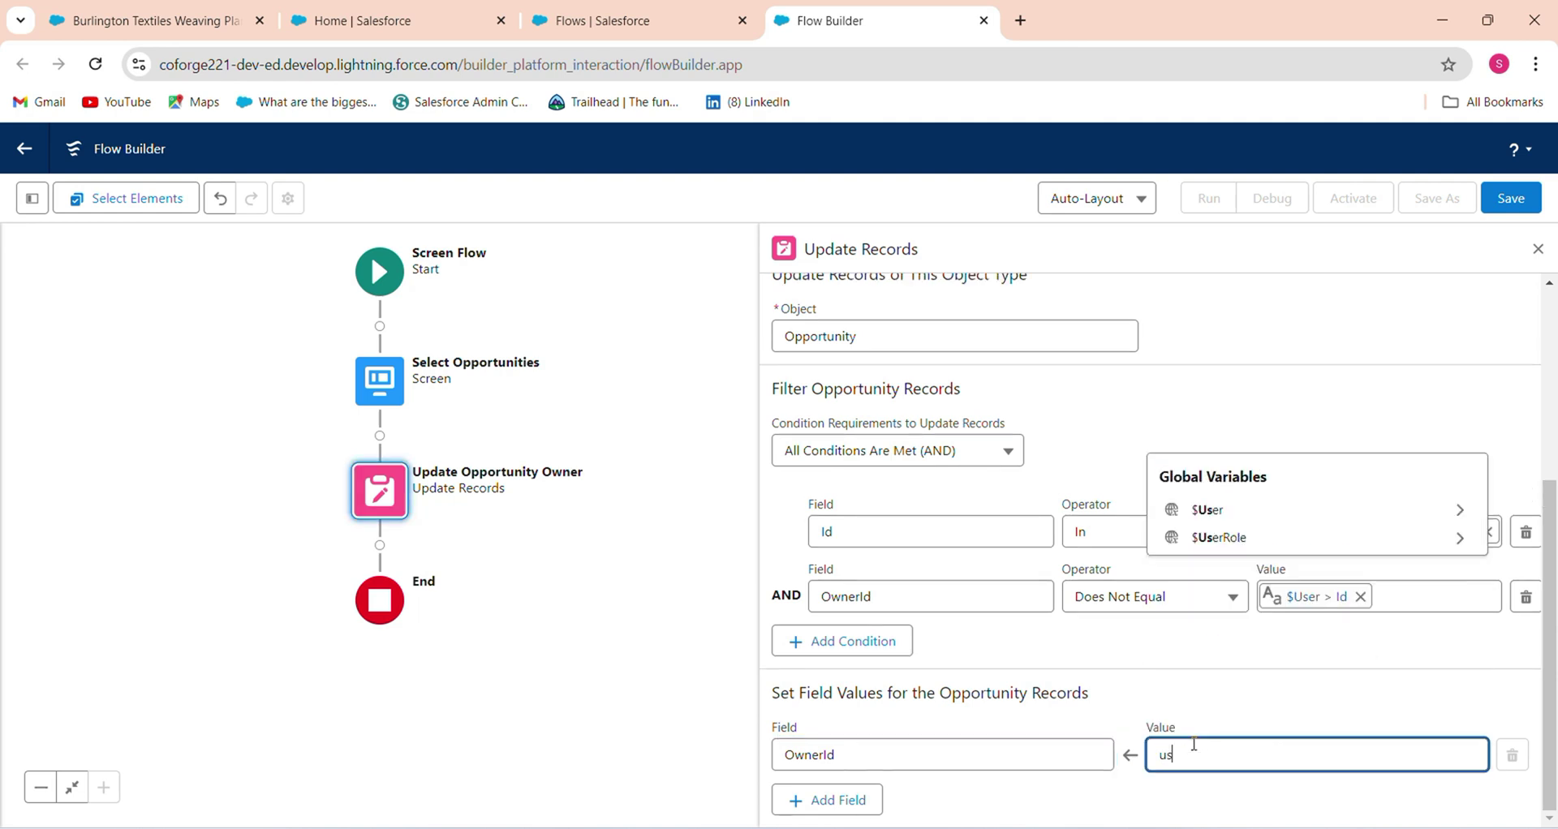
{"action": "type", "text": "er.id}"}
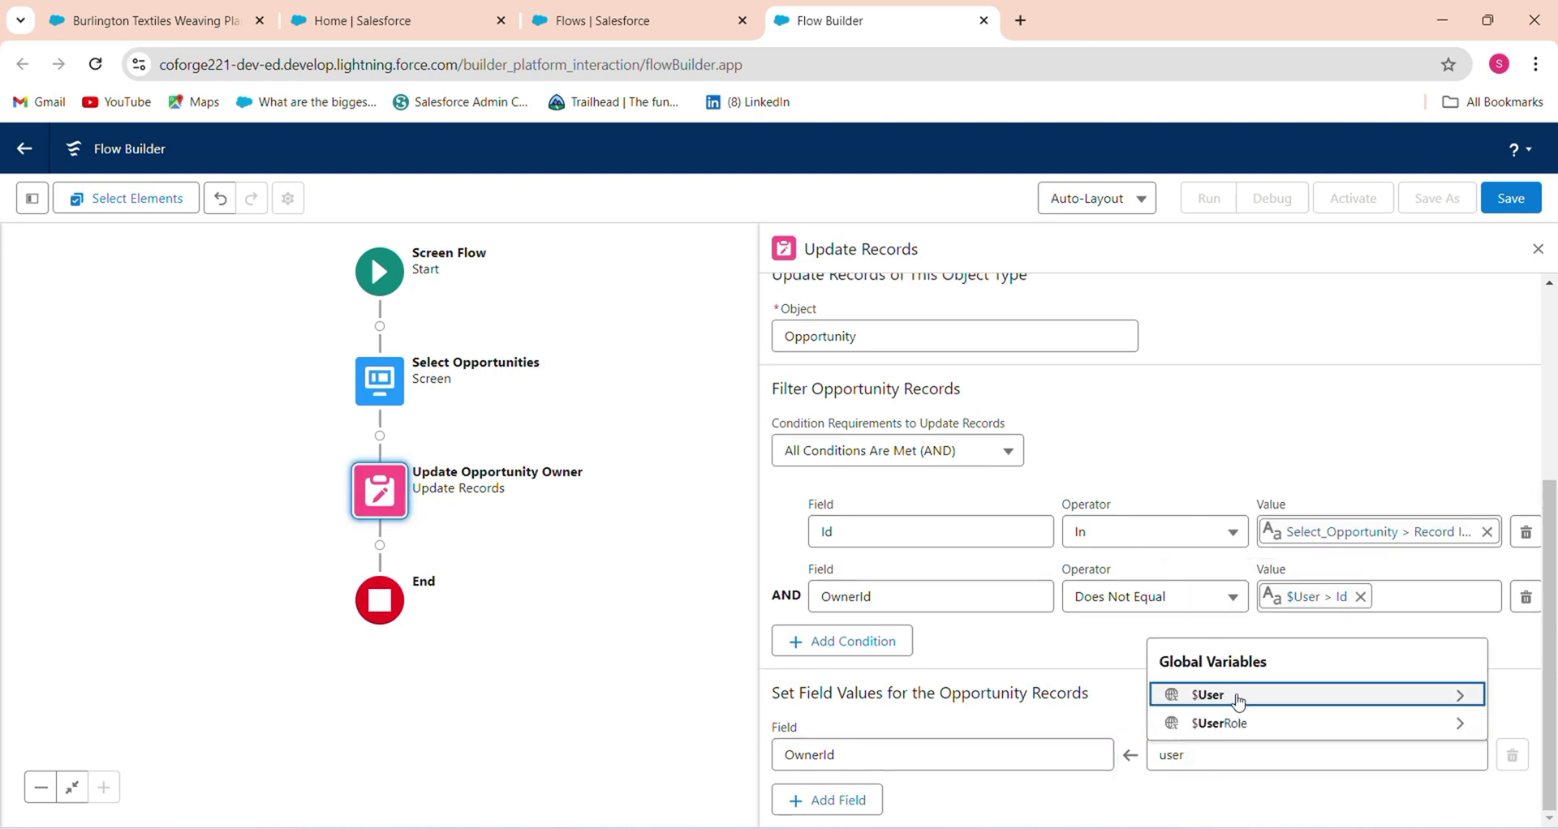
{"action": "left_click", "coordinate": [1234, 695]}
{"action": "type", "text": "id"}
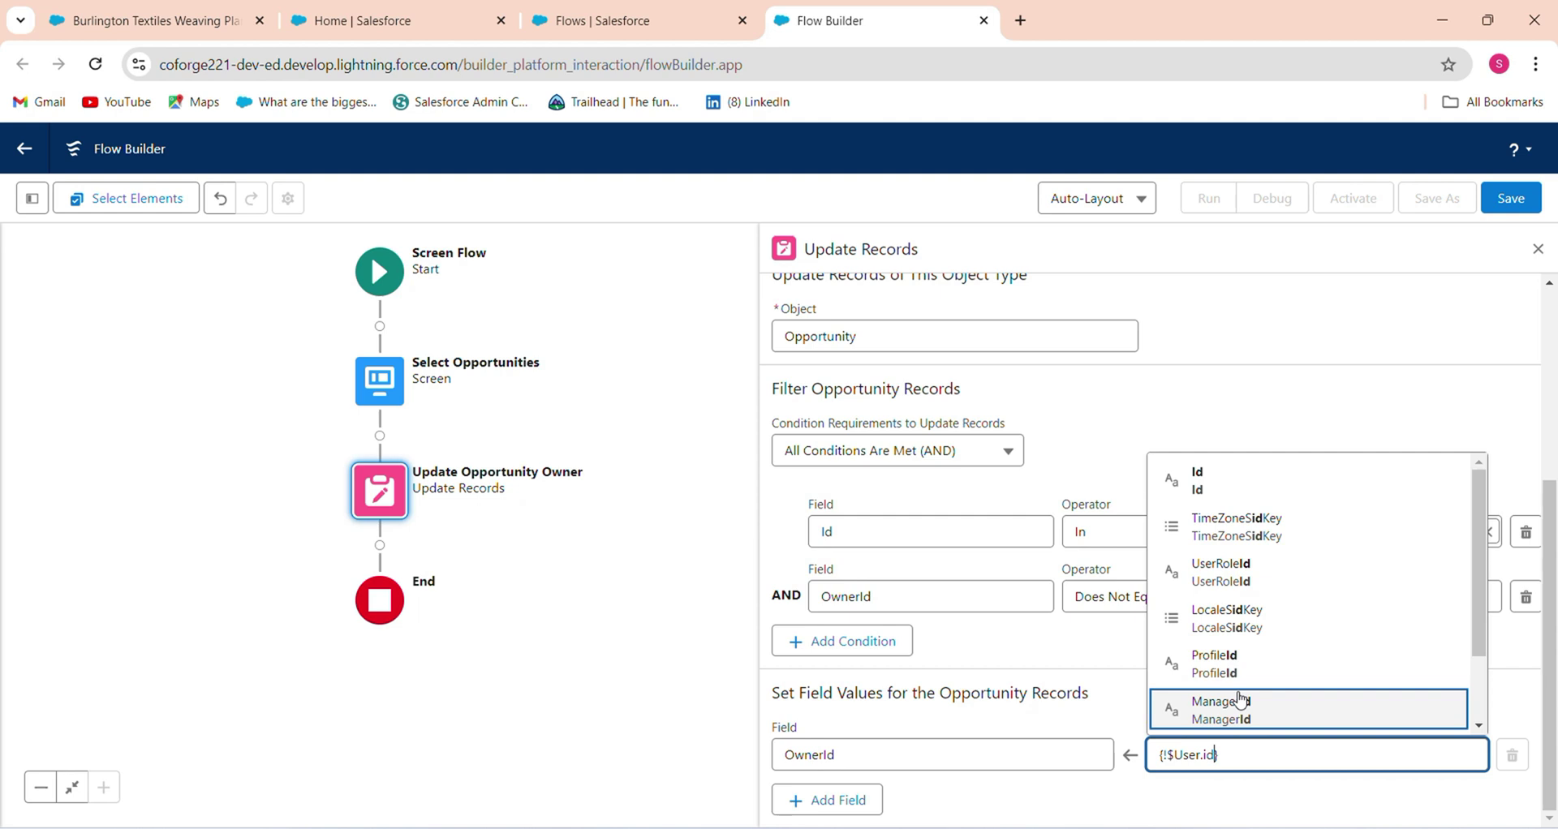
{"action": "left_click", "coordinate": [1339, 485]}
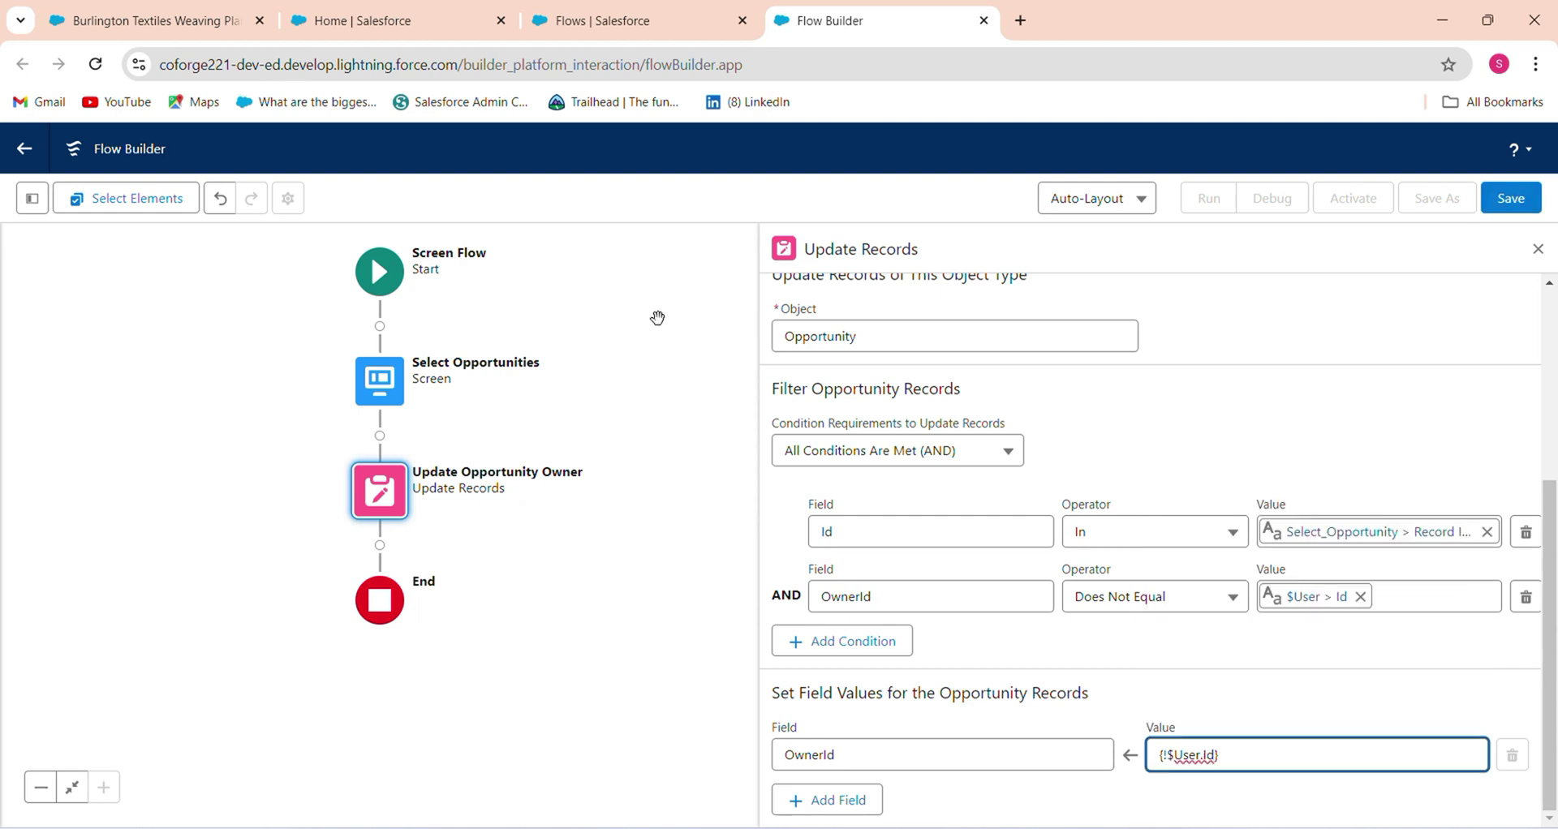
Step: Add a Screen element after Update Opportunity Owner and label it Message Display
{"action": "left_click", "coordinate": [379, 552]}
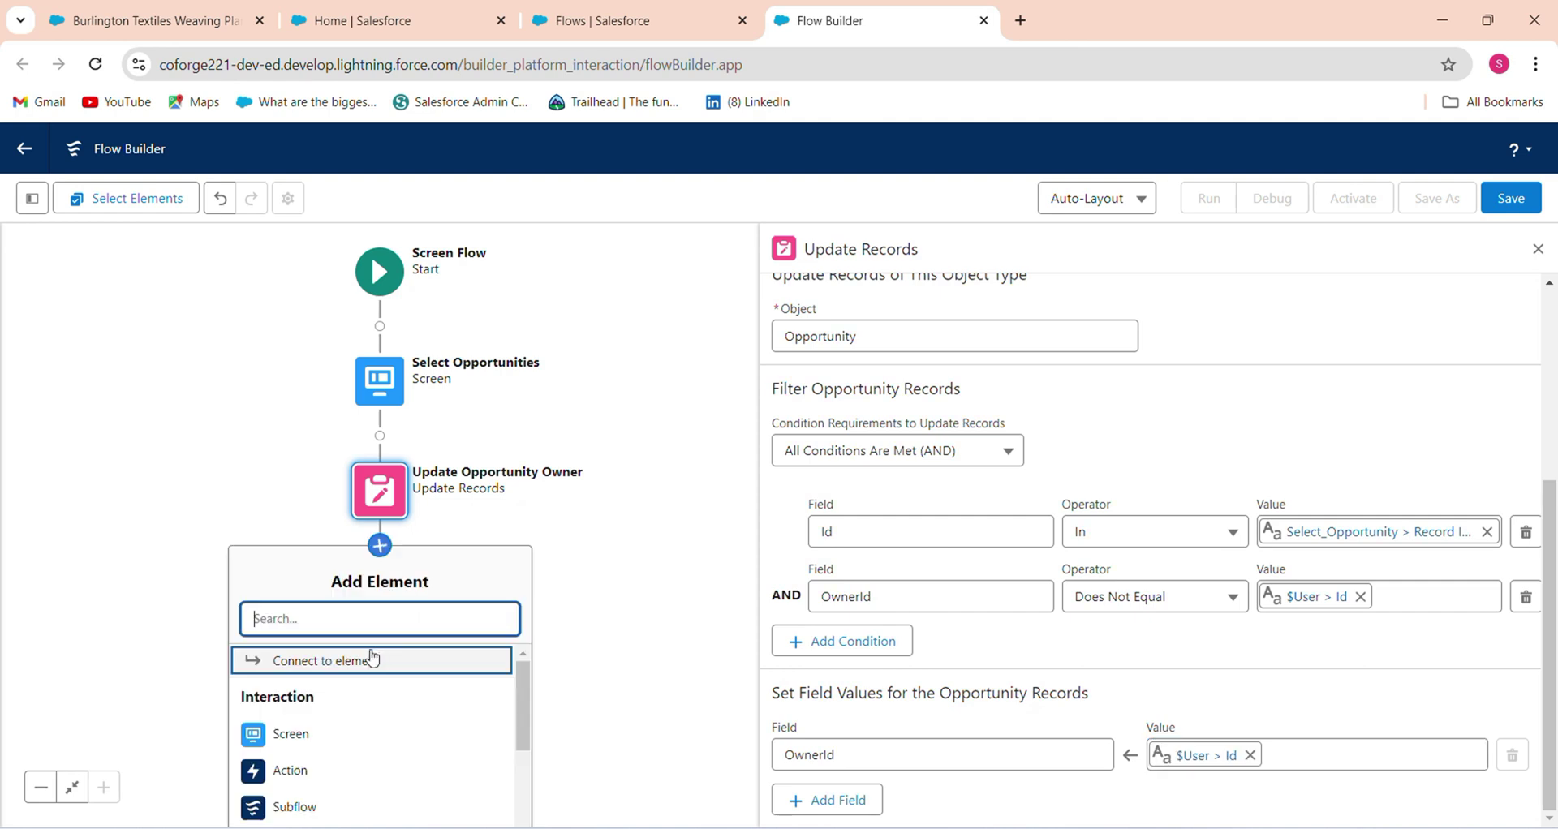
{"action": "left_click", "coordinate": [342, 734]}
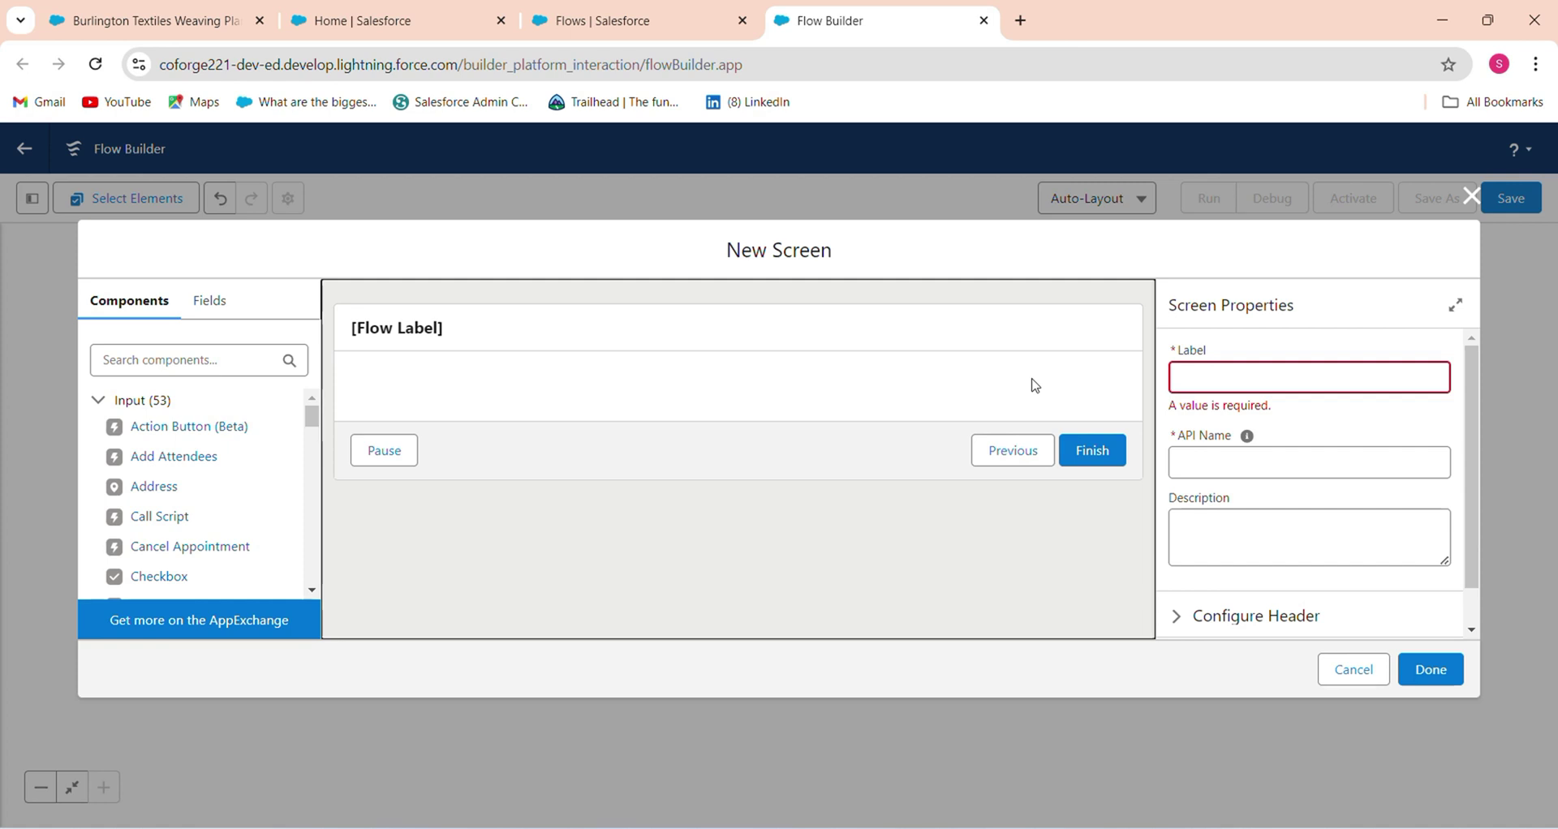
{"action": "left_click", "coordinate": [1216, 381]}
{"action": "type", "text": "Message Display"}
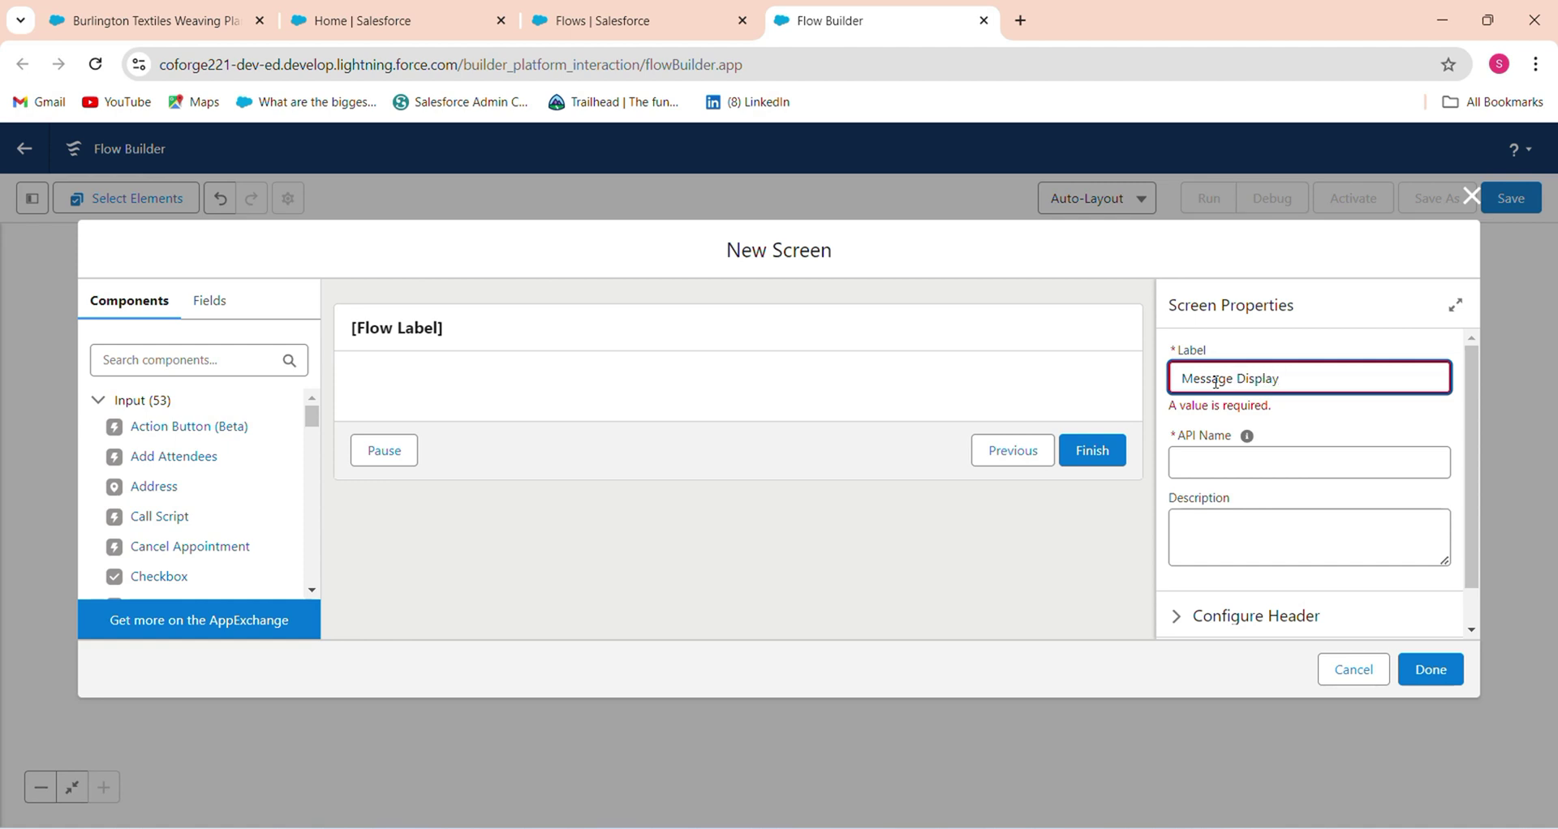
{"action": "key", "text": "Tab"}
Step: Place a Display Text component on the screen and give it the API name Message
{"action": "left_click", "coordinate": [264, 358]}
{"action": "type", "text": "tex"}
{"action": "left_click_drag", "start_coordinate": [210, 507], "coordinate": [497, 410]}
{"action": "left_click", "coordinate": [1309, 376]}
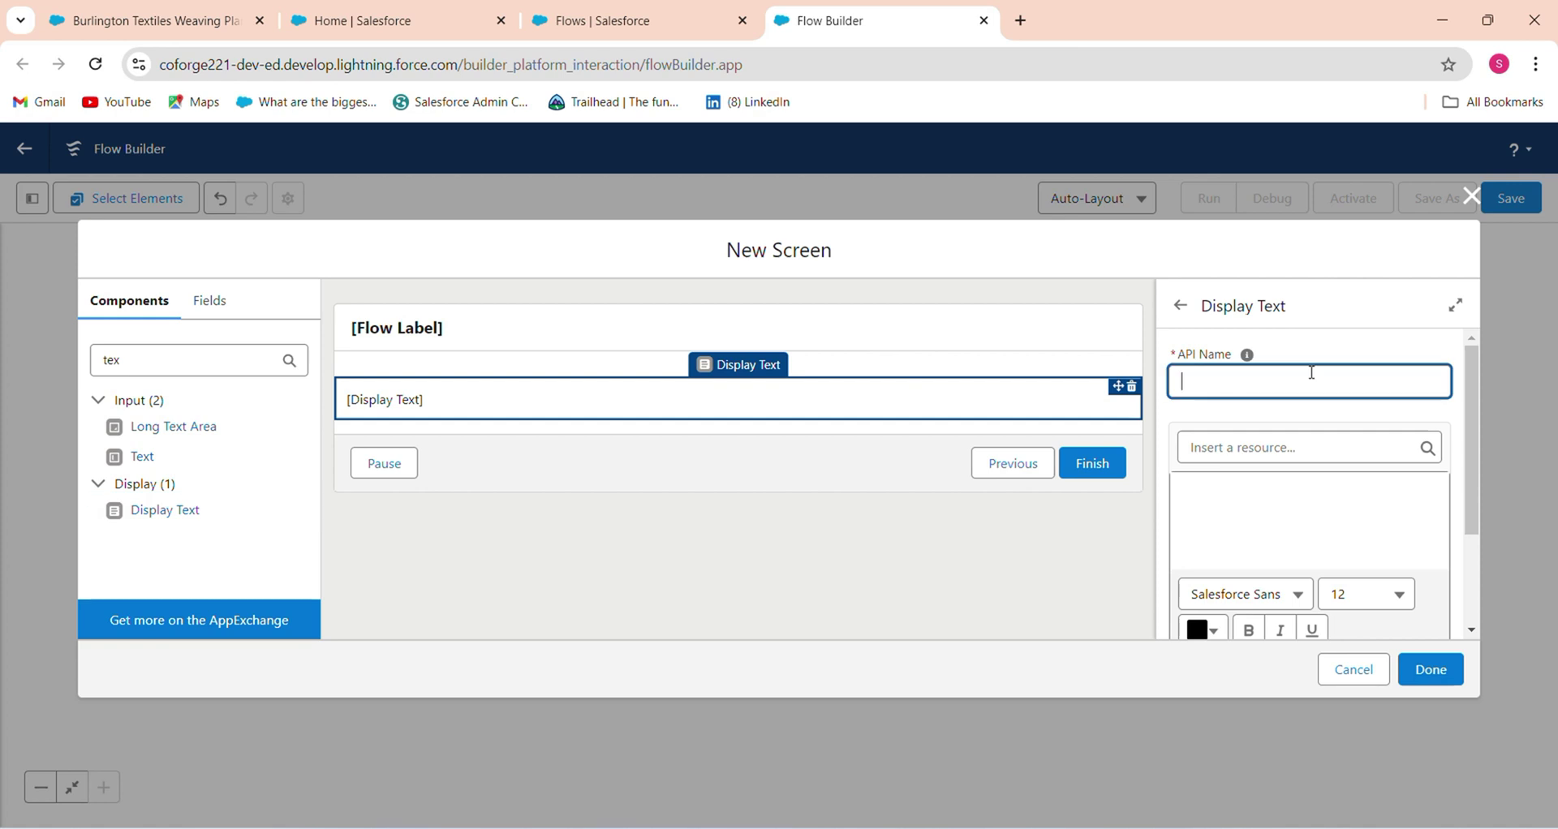
{"action": "type", "text": "Messag"}
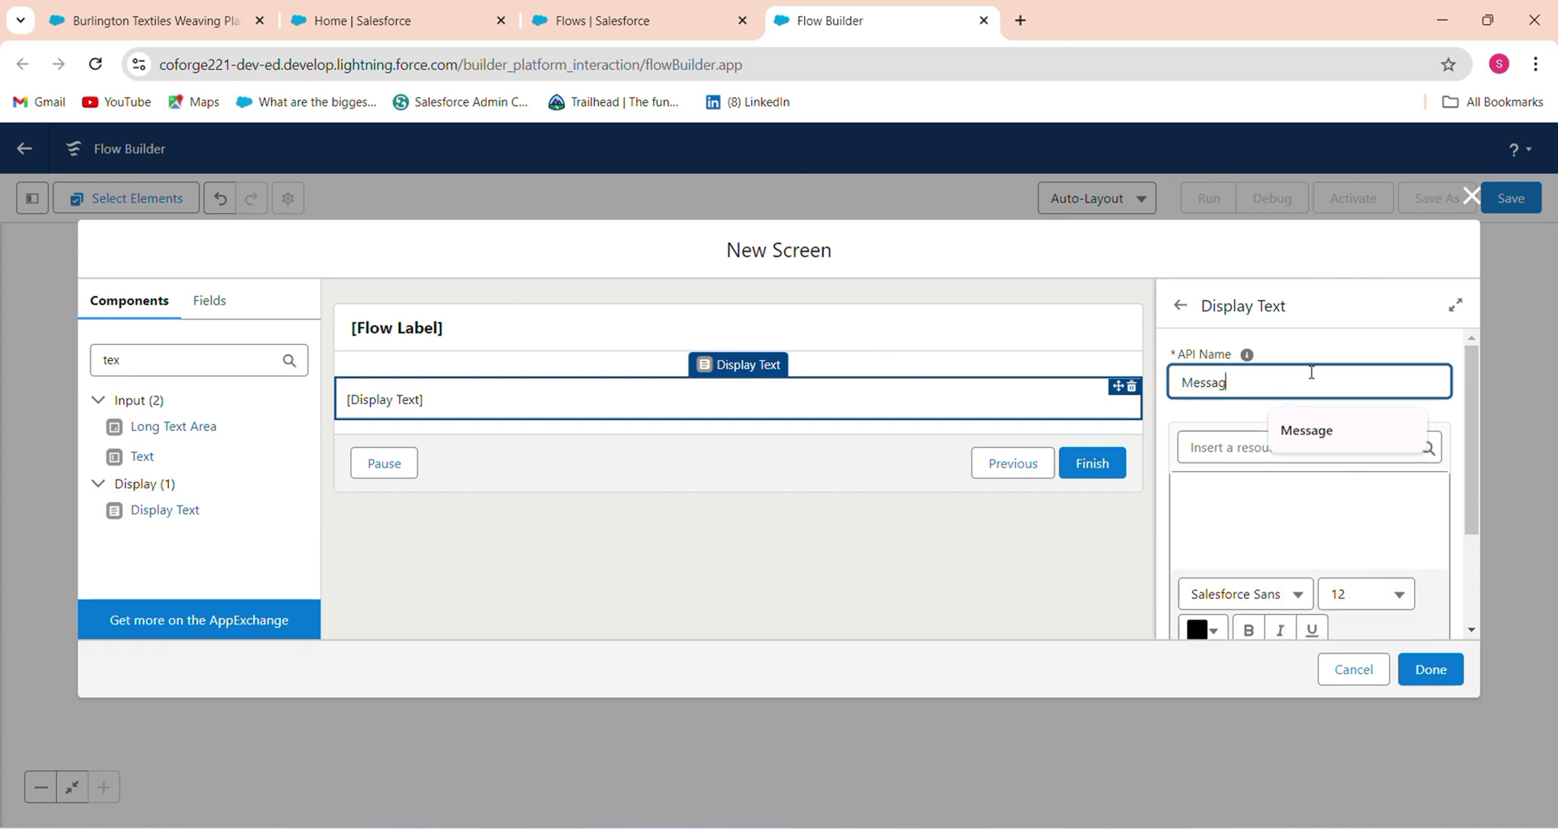
{"action": "type", "text": "e"}
{"action": "key", "text": "Tab"}
Step: Enter "Opportunity Owner are Updated!!" as the content of the Display Text component
{"action": "left_click", "coordinate": [1267, 504]}
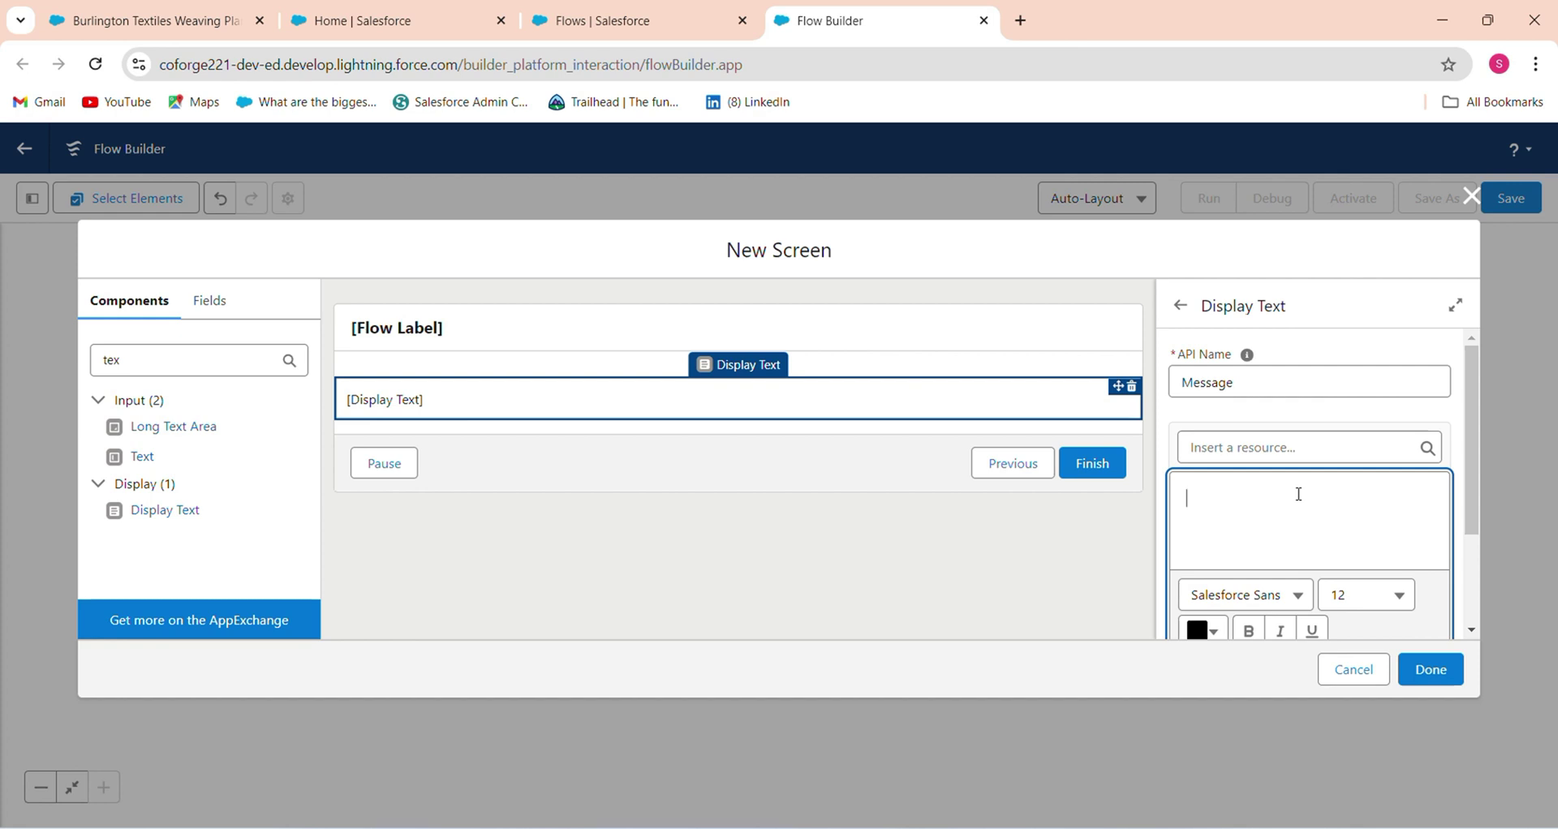
{"action": "type", "text": "opportunity O"}
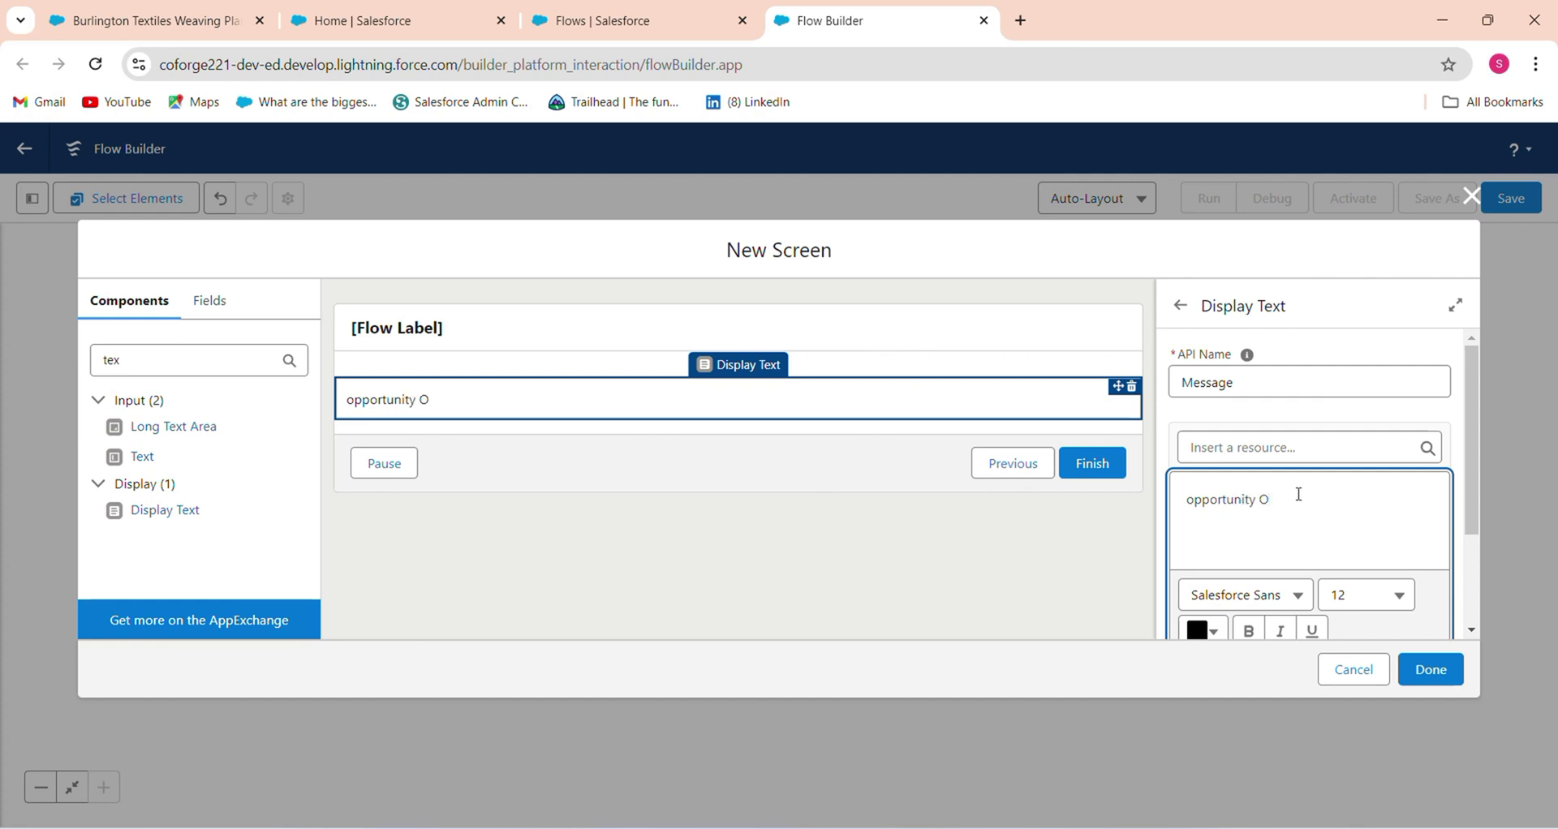
{"action": "type", "text": "wner are Updated!!"}
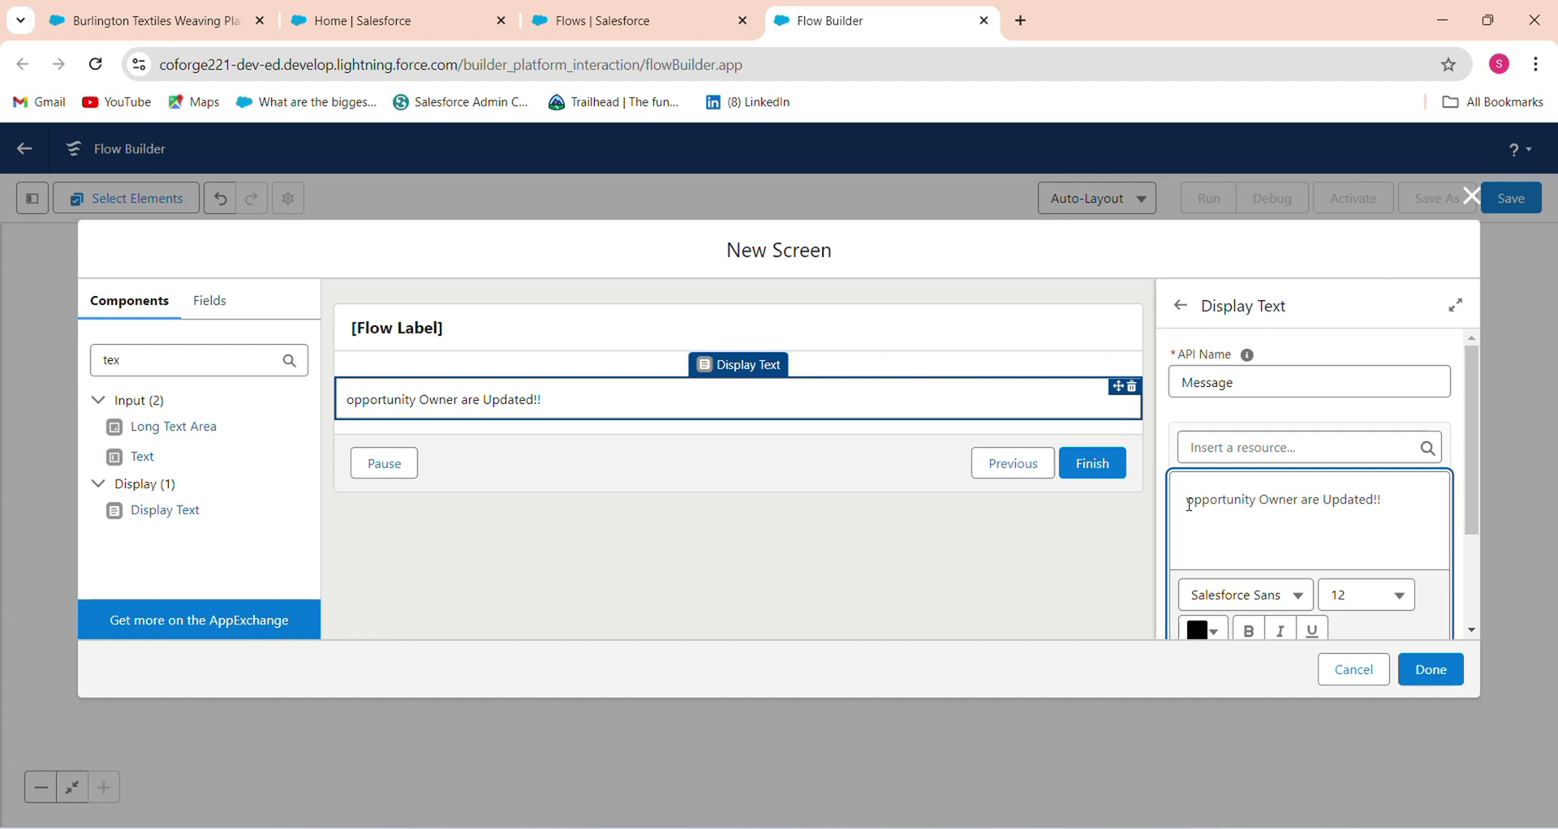
{"action": "key", "text": "BackSpace"}
{"action": "type", "text": "P"}
{"action": "key", "text": "BackSpace"}
{"action": "type", "text": "O"}
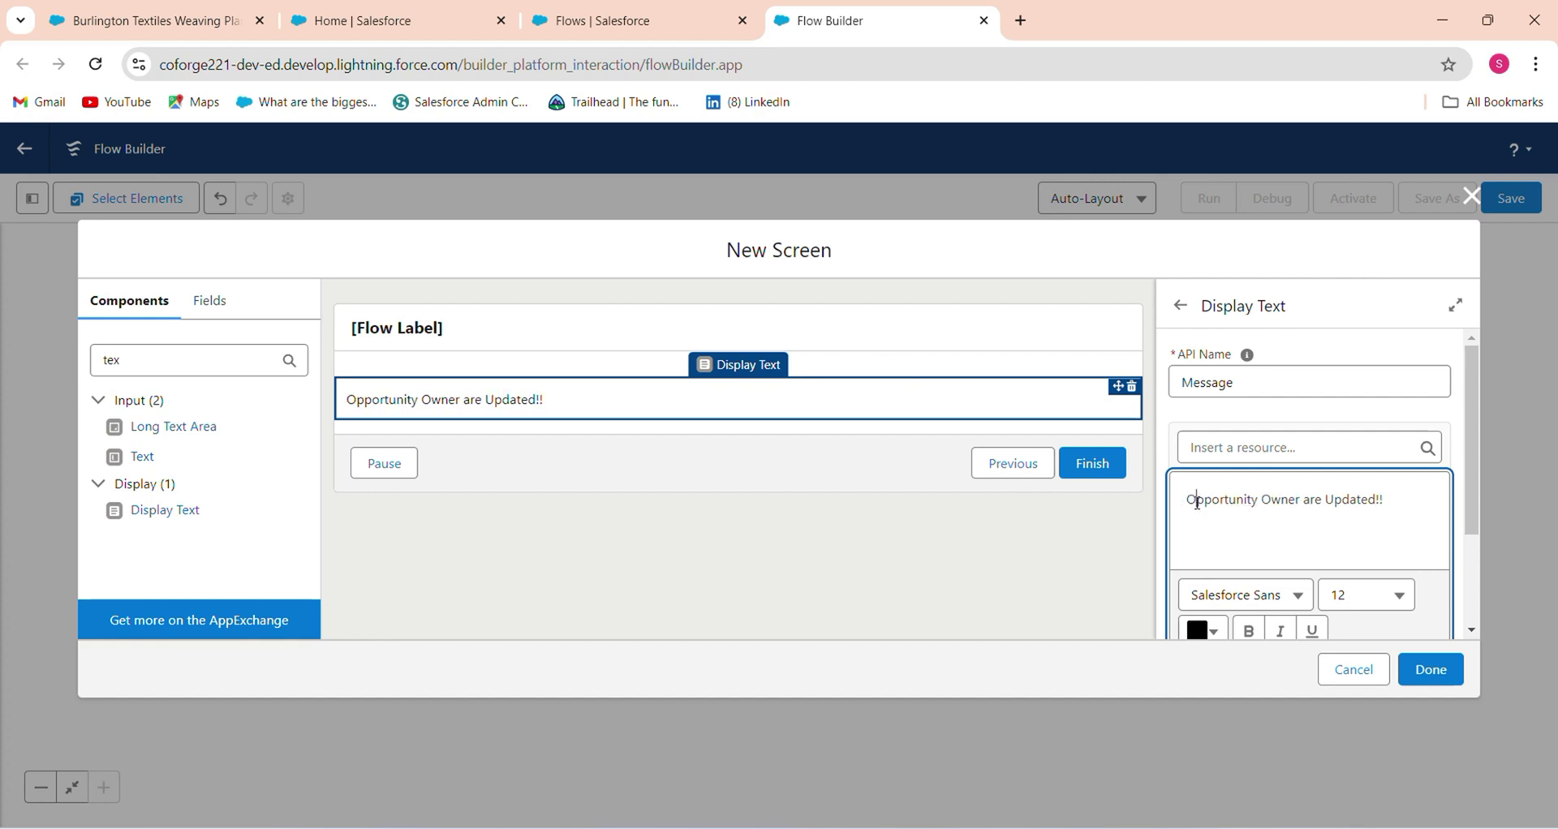
Step: Format the whole message text with font size 18 and a dark red colour
{"action": "key", "text": "ctrl+a"}
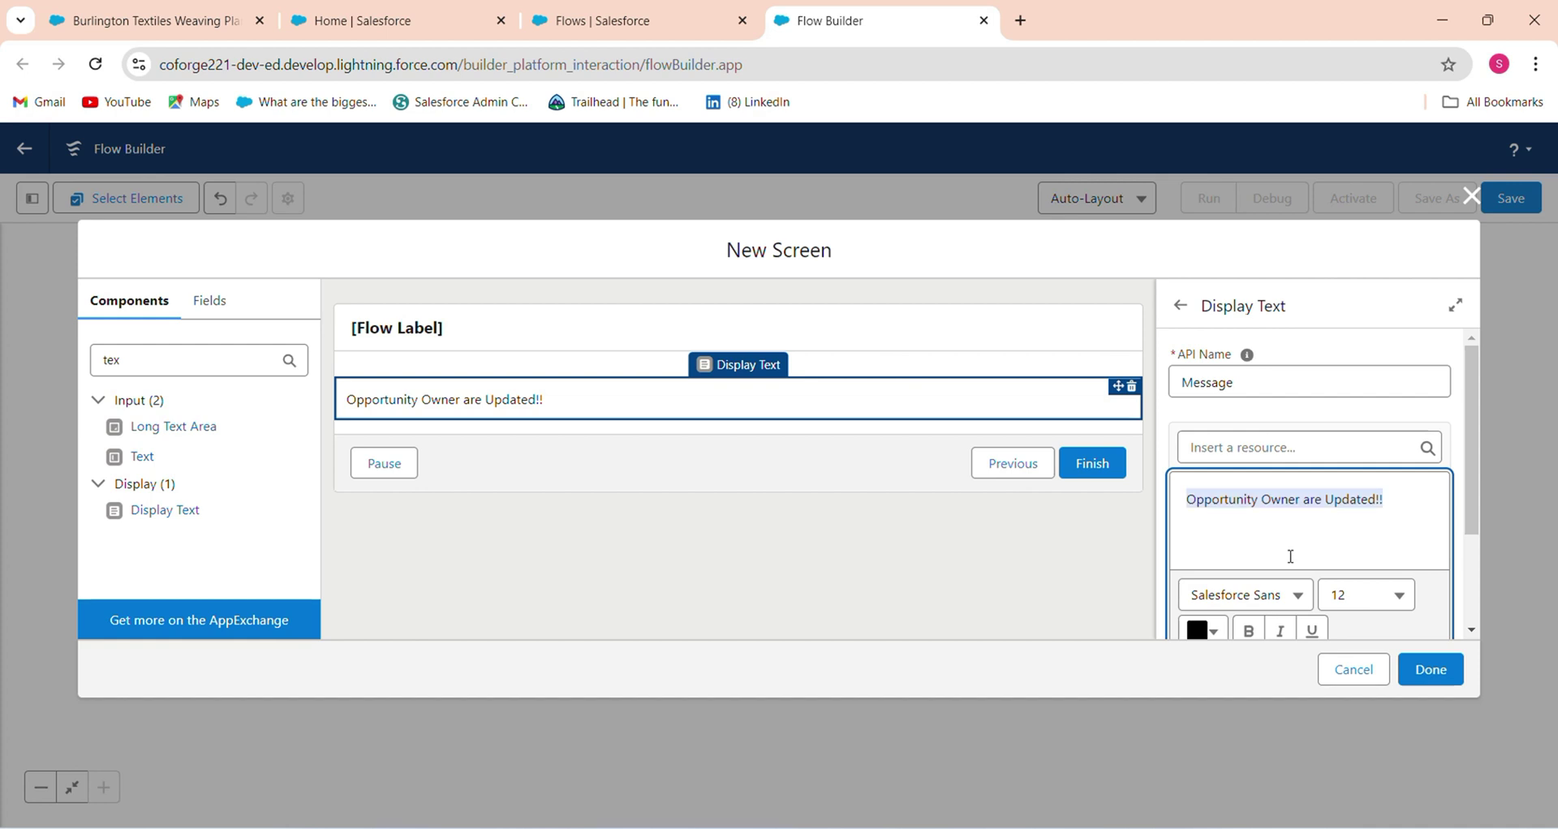
{"action": "left_click", "coordinate": [1366, 595]}
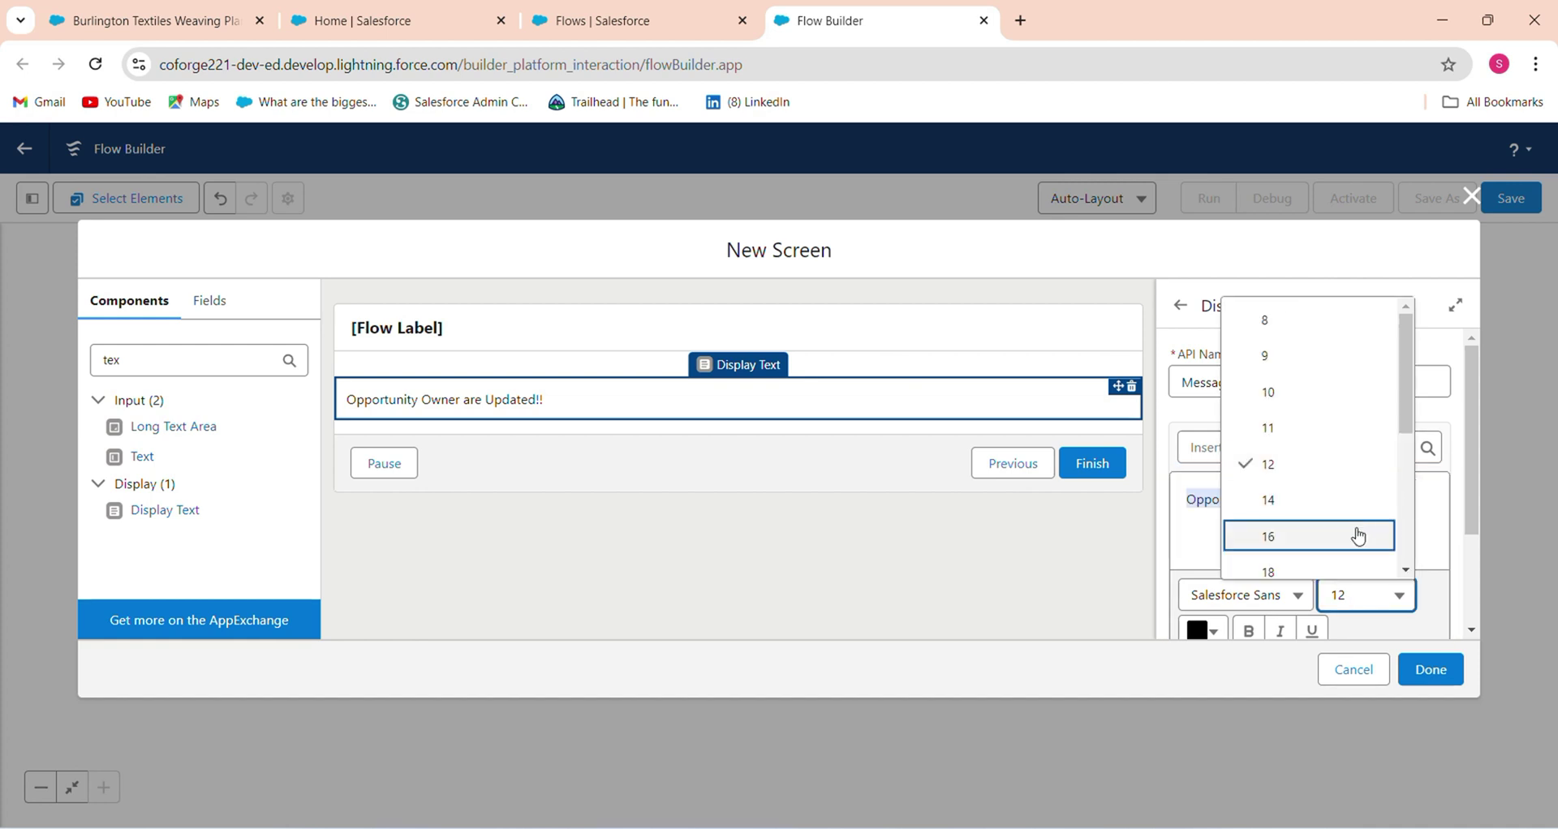
{"action": "left_click", "coordinate": [1354, 569]}
{"action": "left_click", "coordinate": [1197, 631]}
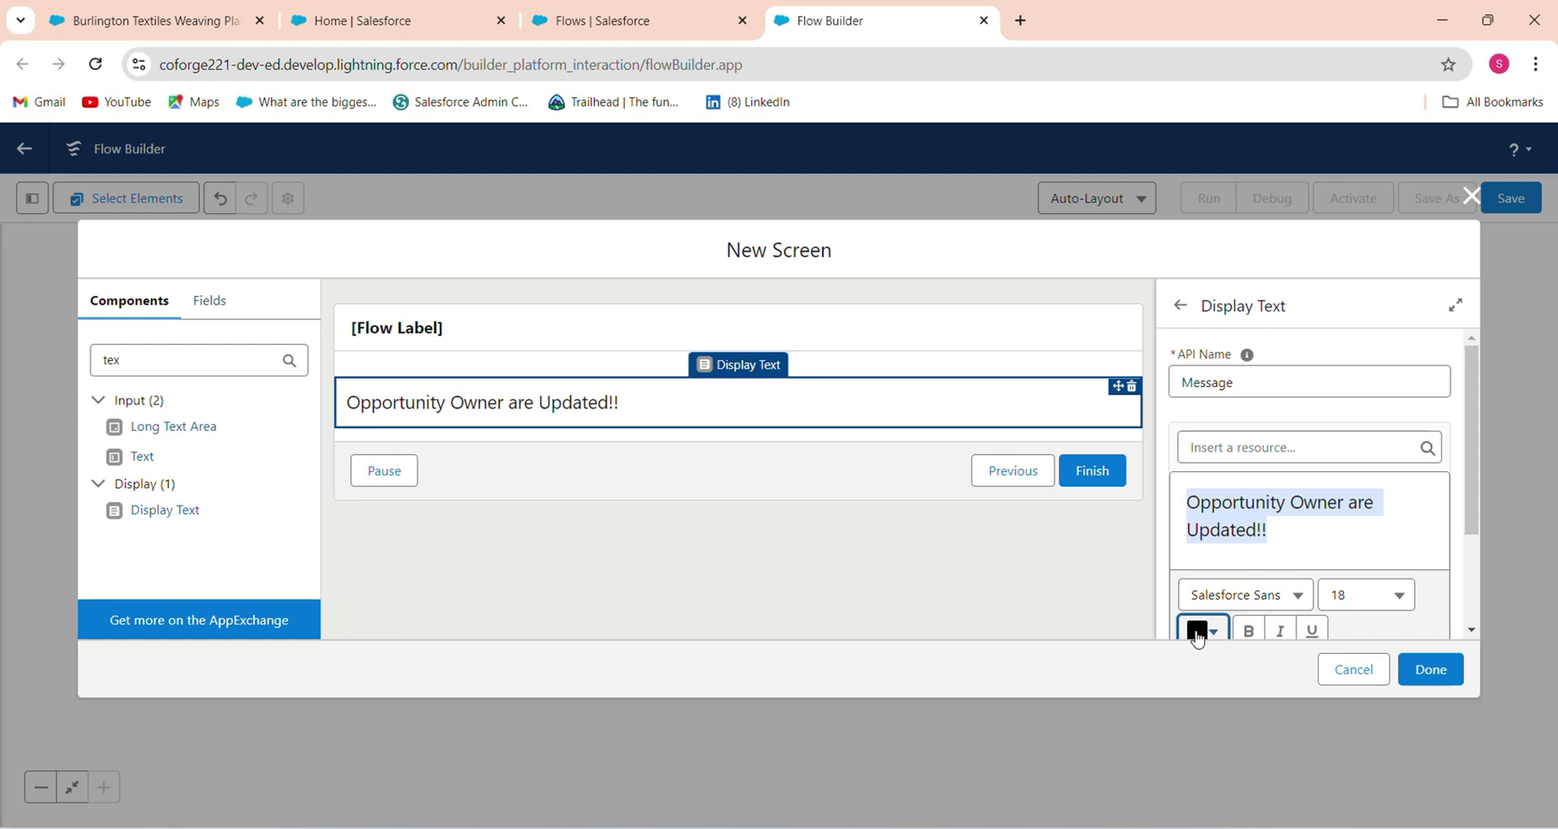
{"action": "left_click_drag", "start_coordinate": [1190, 460], "coordinate": [1370, 394]}
{"action": "left_click", "coordinate": [1335, 598]}
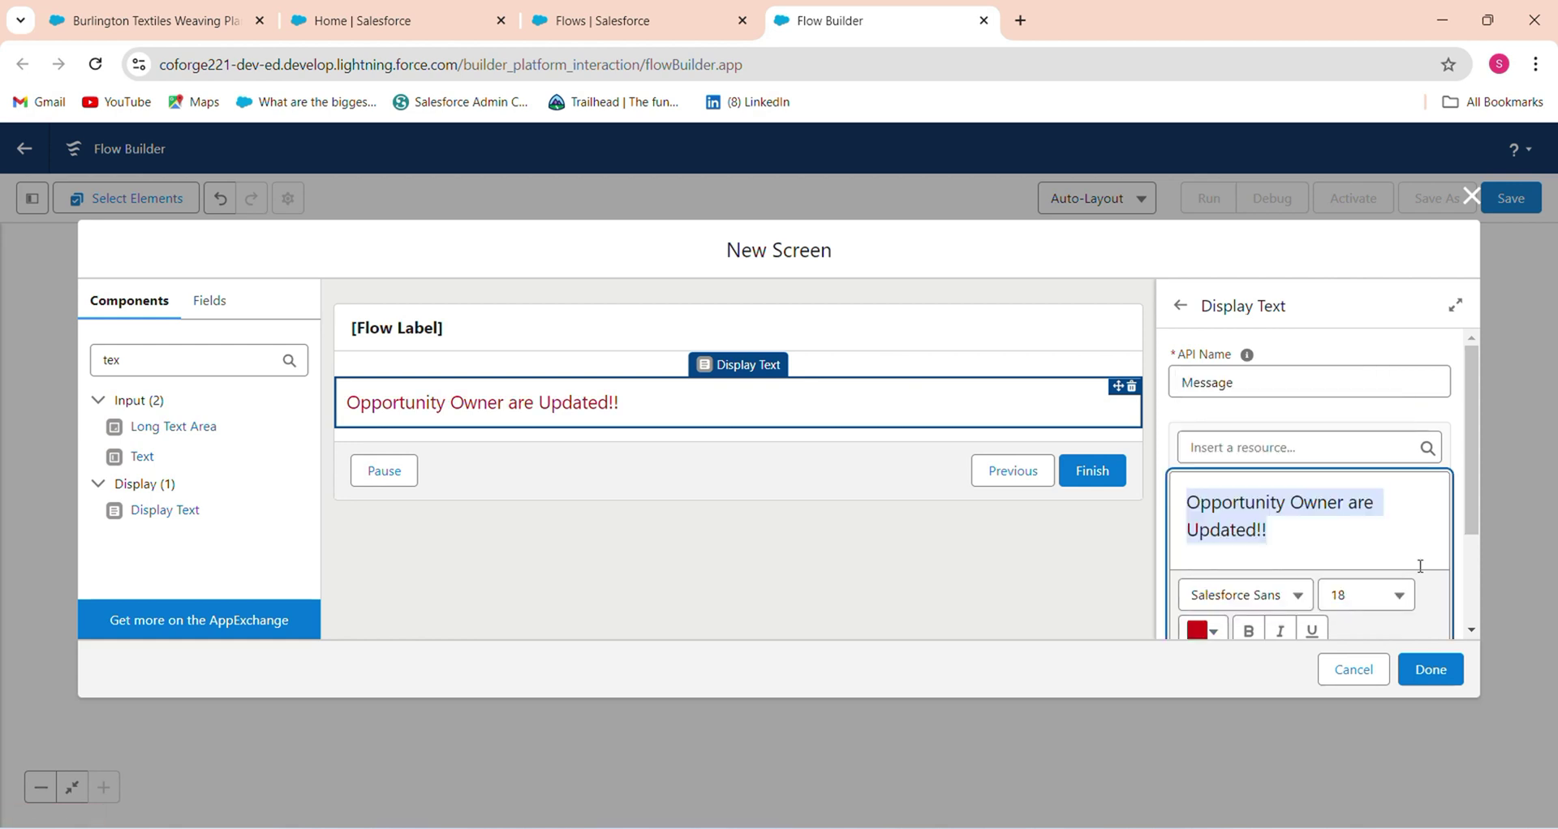
Step: Centre the message text, make it bold, and finish the Message Display screen
{"action": "left_click_drag", "start_coordinate": [1473, 511], "coordinate": [1474, 588]}
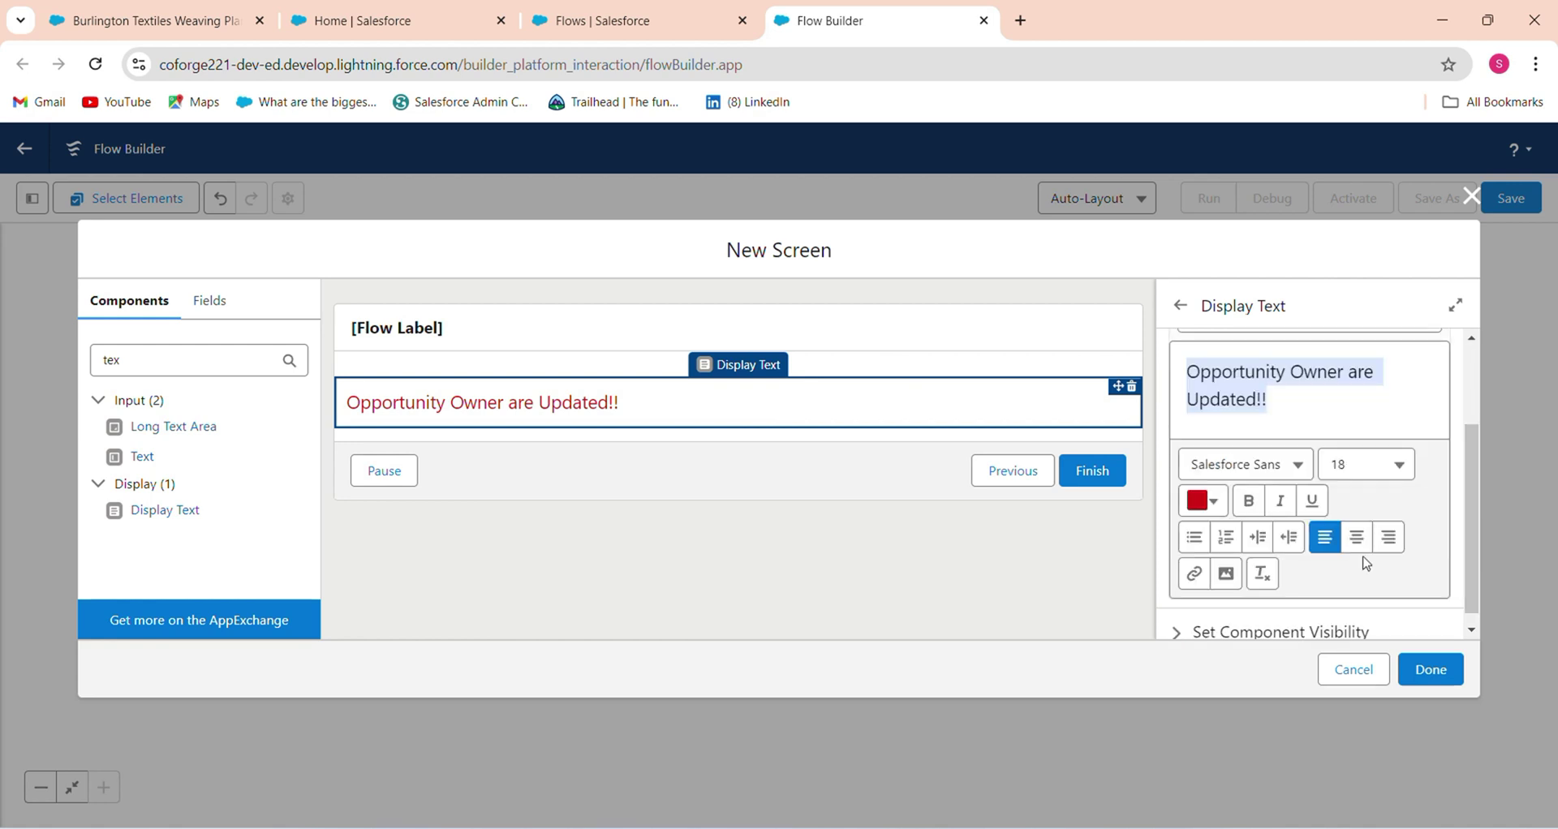
{"action": "left_click", "coordinate": [1356, 537]}
{"action": "left_click", "coordinate": [1248, 517]}
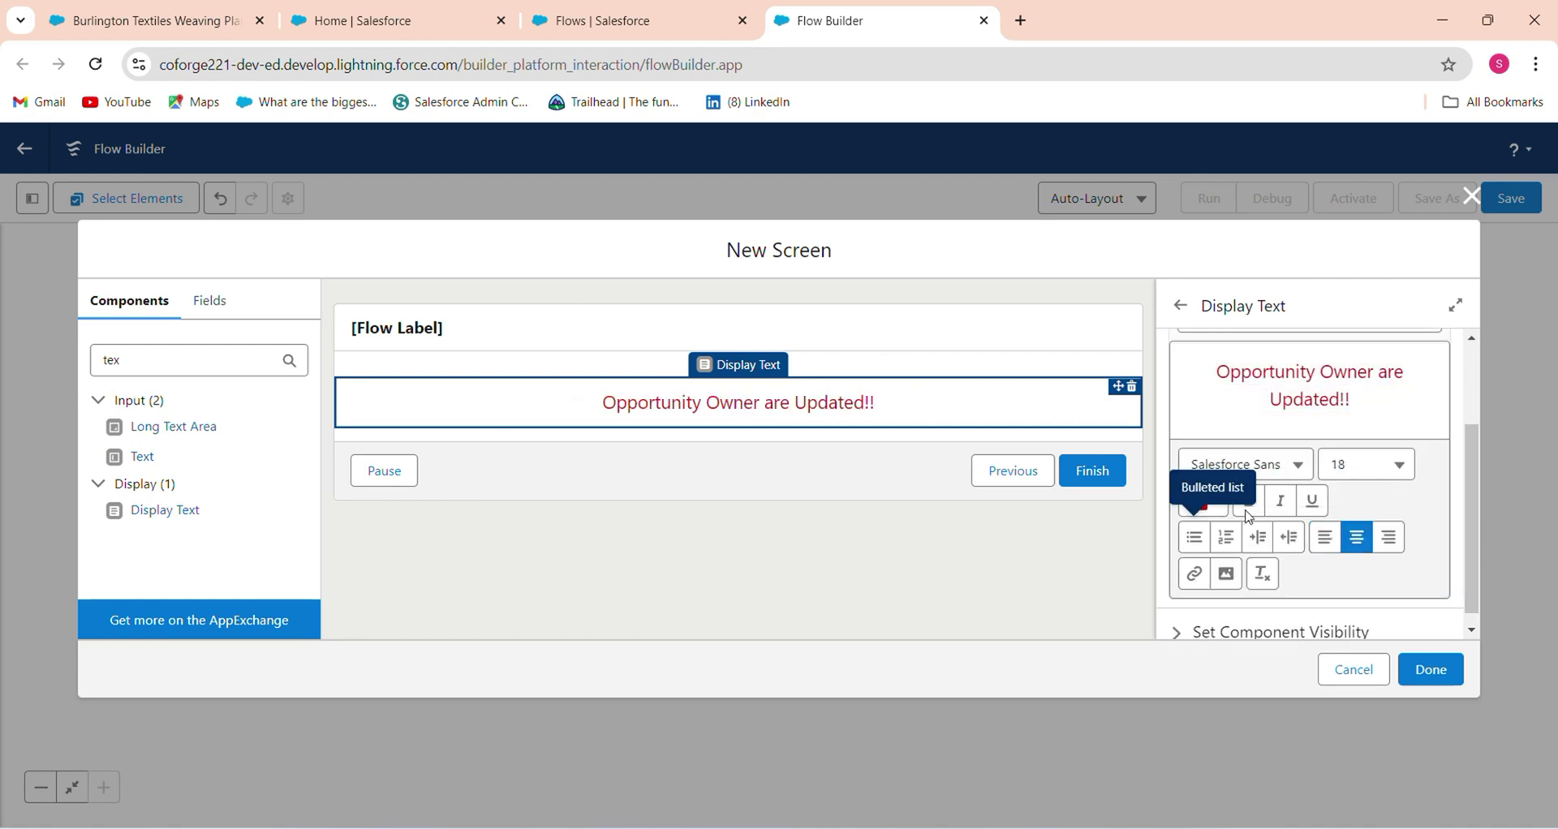
{"action": "left_click", "coordinate": [1246, 403]}
{"action": "triple_click", "coordinate": [1251, 403]}
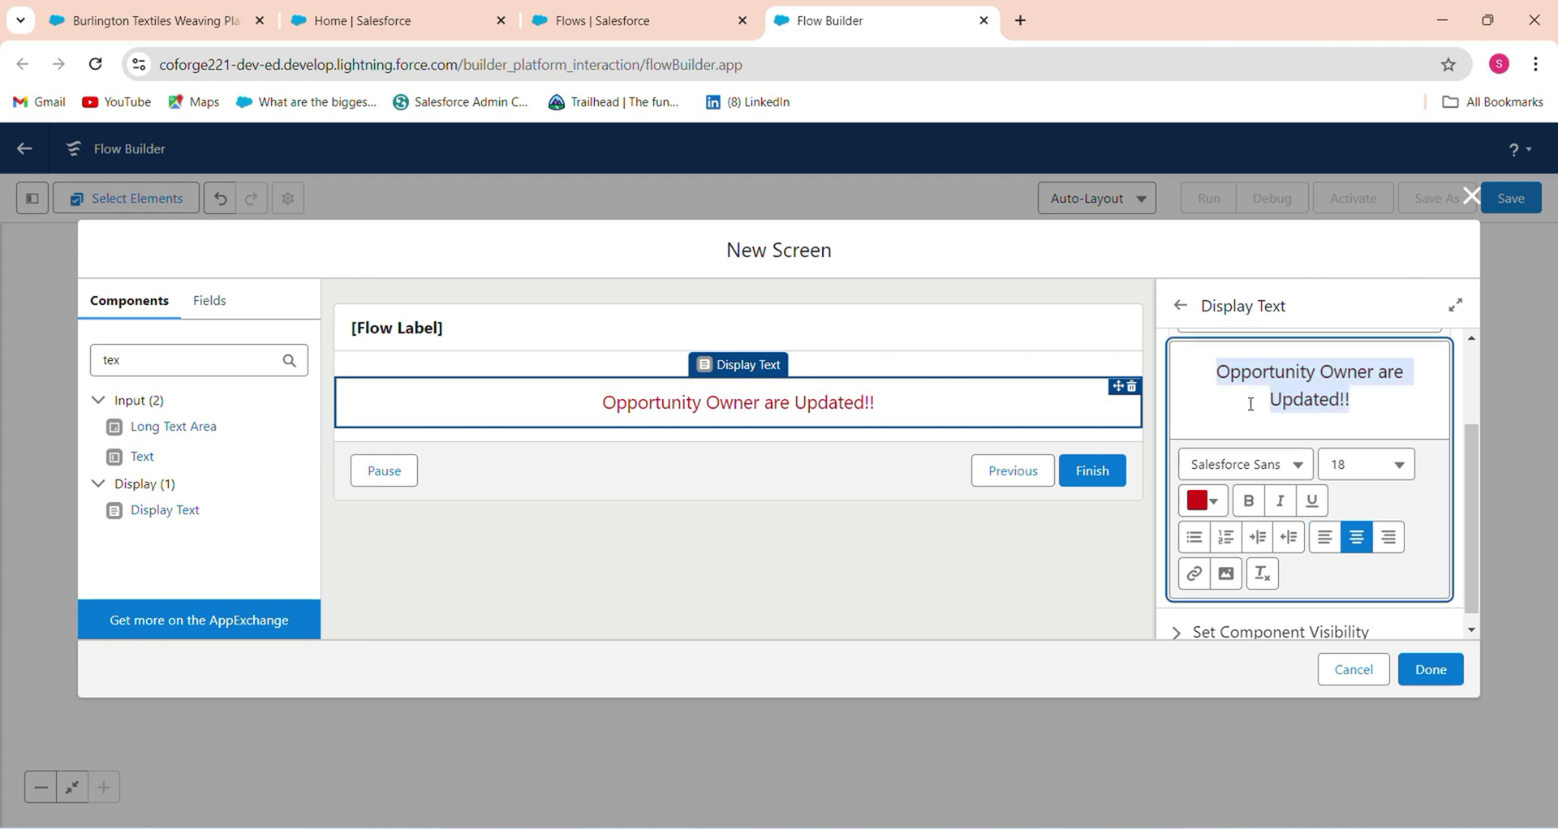
{"action": "left_click", "coordinate": [1248, 501]}
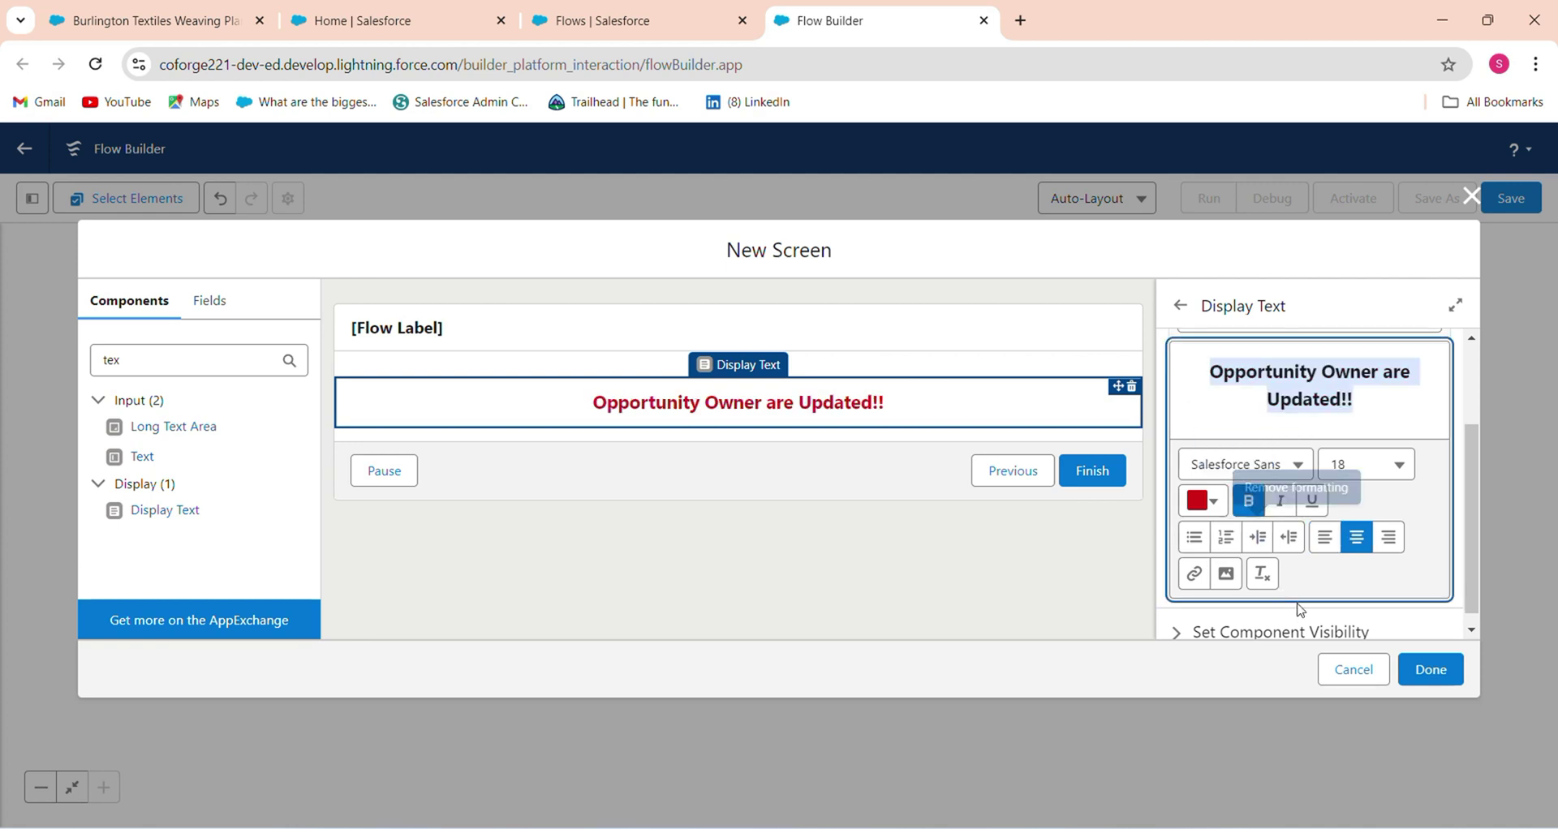
{"action": "left_click", "coordinate": [1412, 670]}
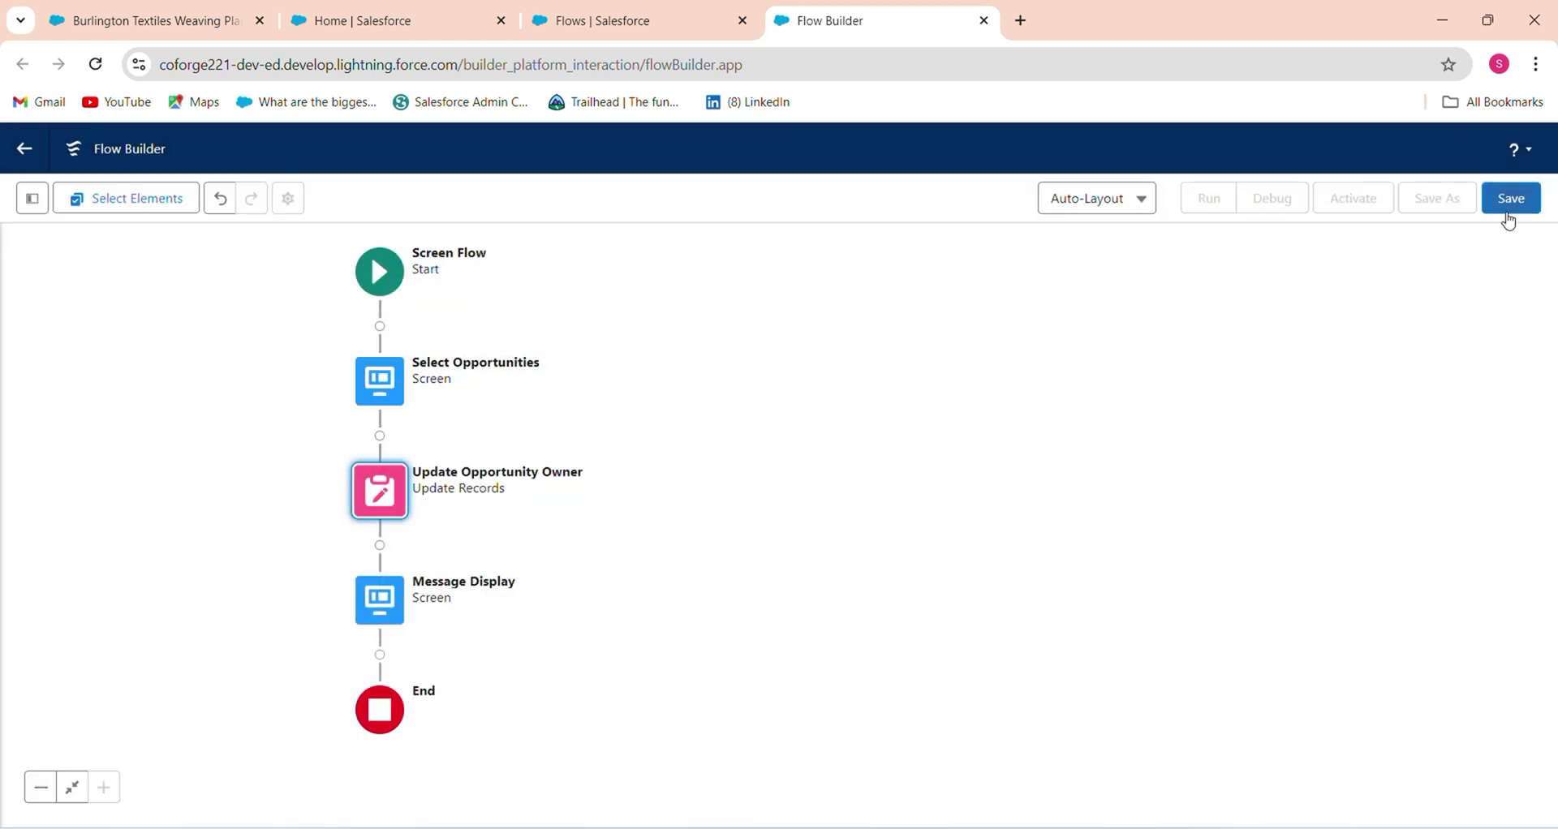
Step: Save the flow with the label "Select multiple opportunities in lookup" and activate it
{"action": "left_click", "coordinate": [1505, 211]}
{"action": "left_click", "coordinate": [681, 406]}
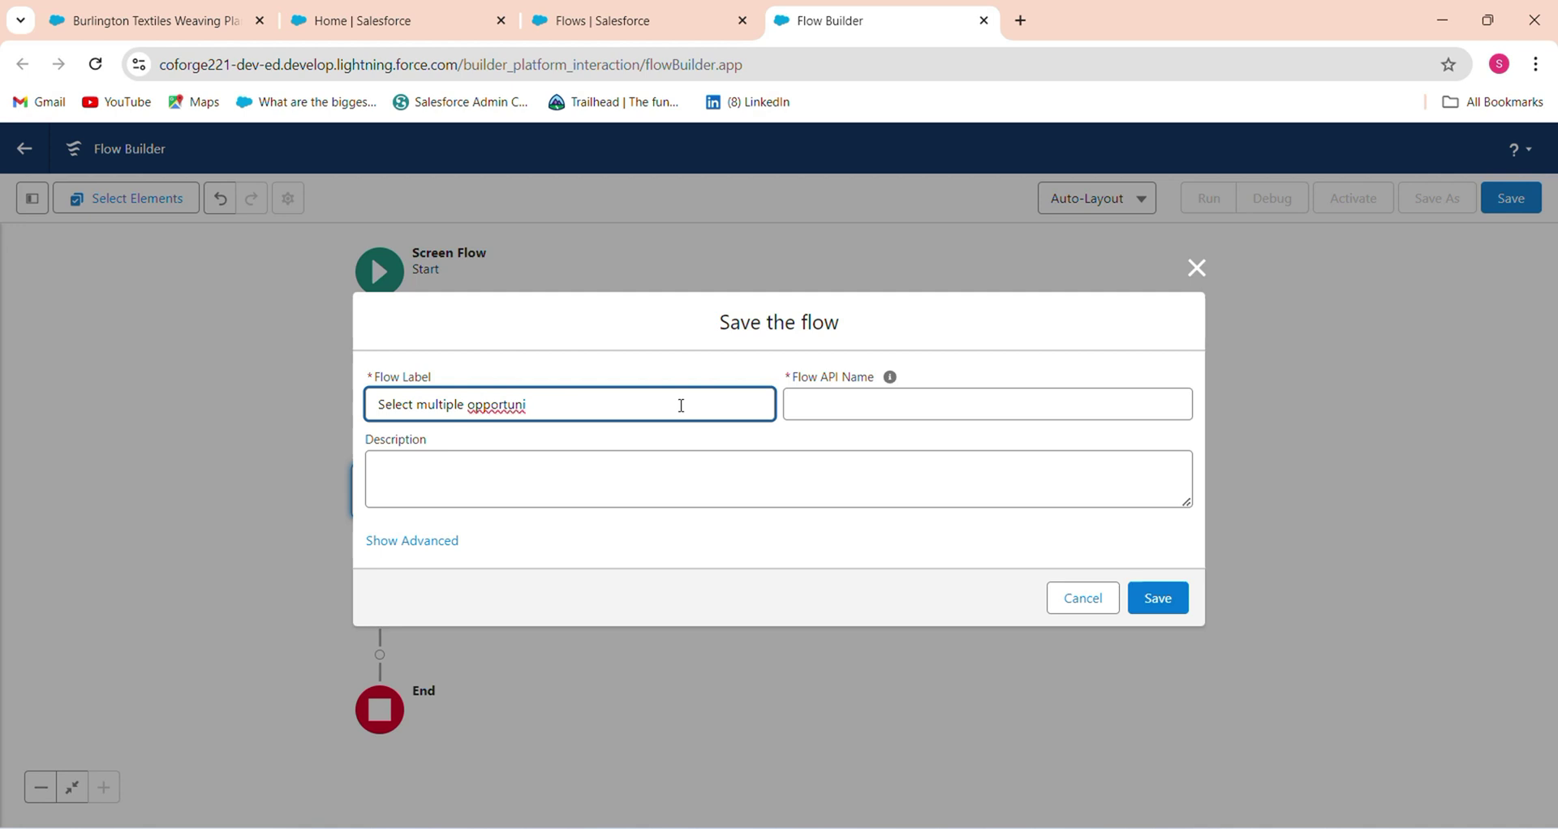
{"action": "type", "text": "tie"}
{"action": "type", "text": "s in lookup"}
{"action": "key", "text": "Tab"}
{"action": "left_click", "coordinate": [1165, 598]}
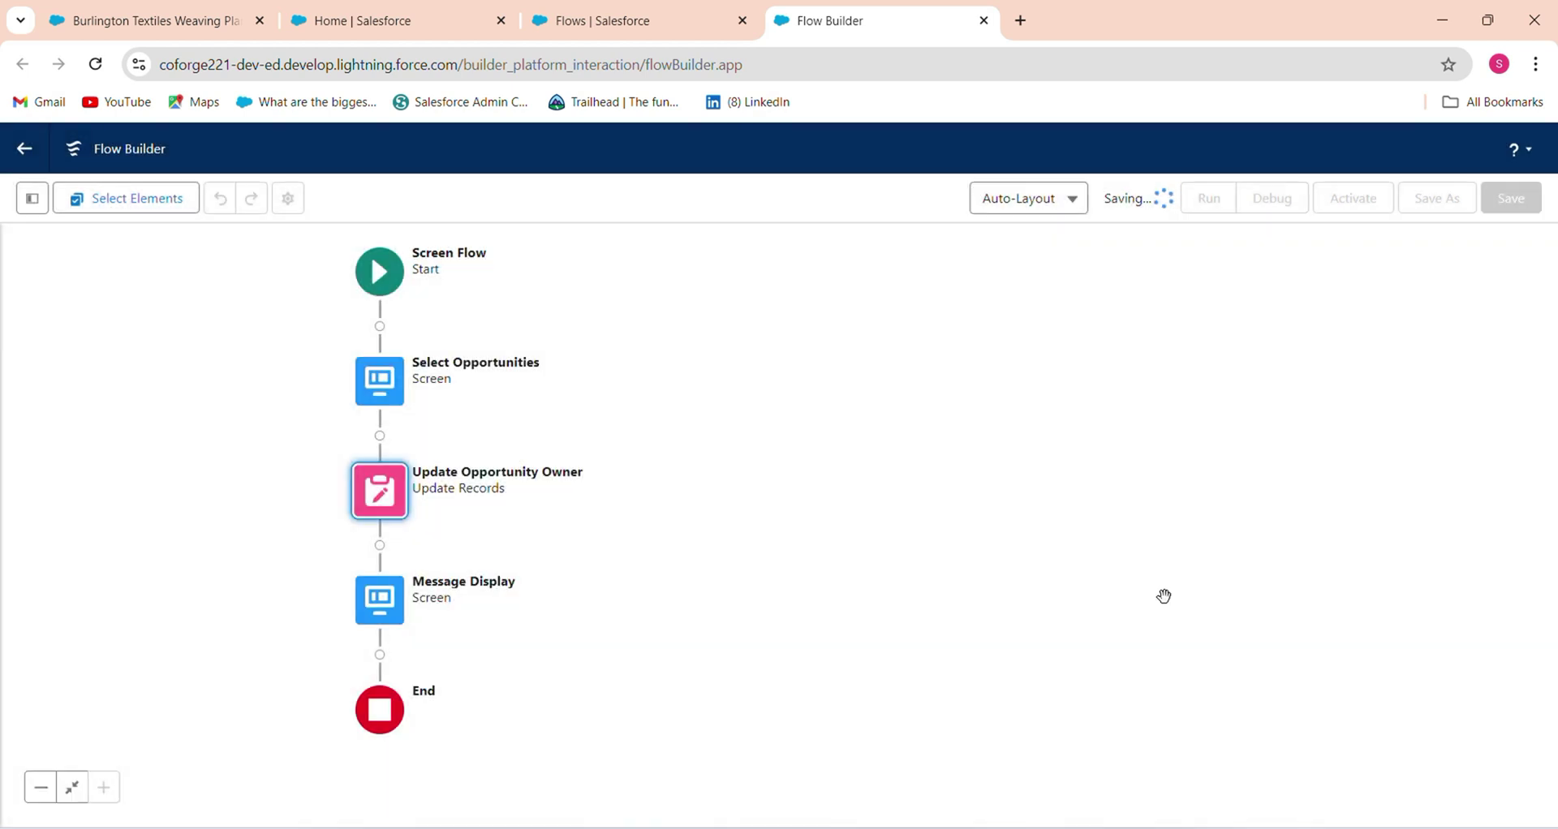
{"action": "left_click", "coordinate": [1345, 208]}
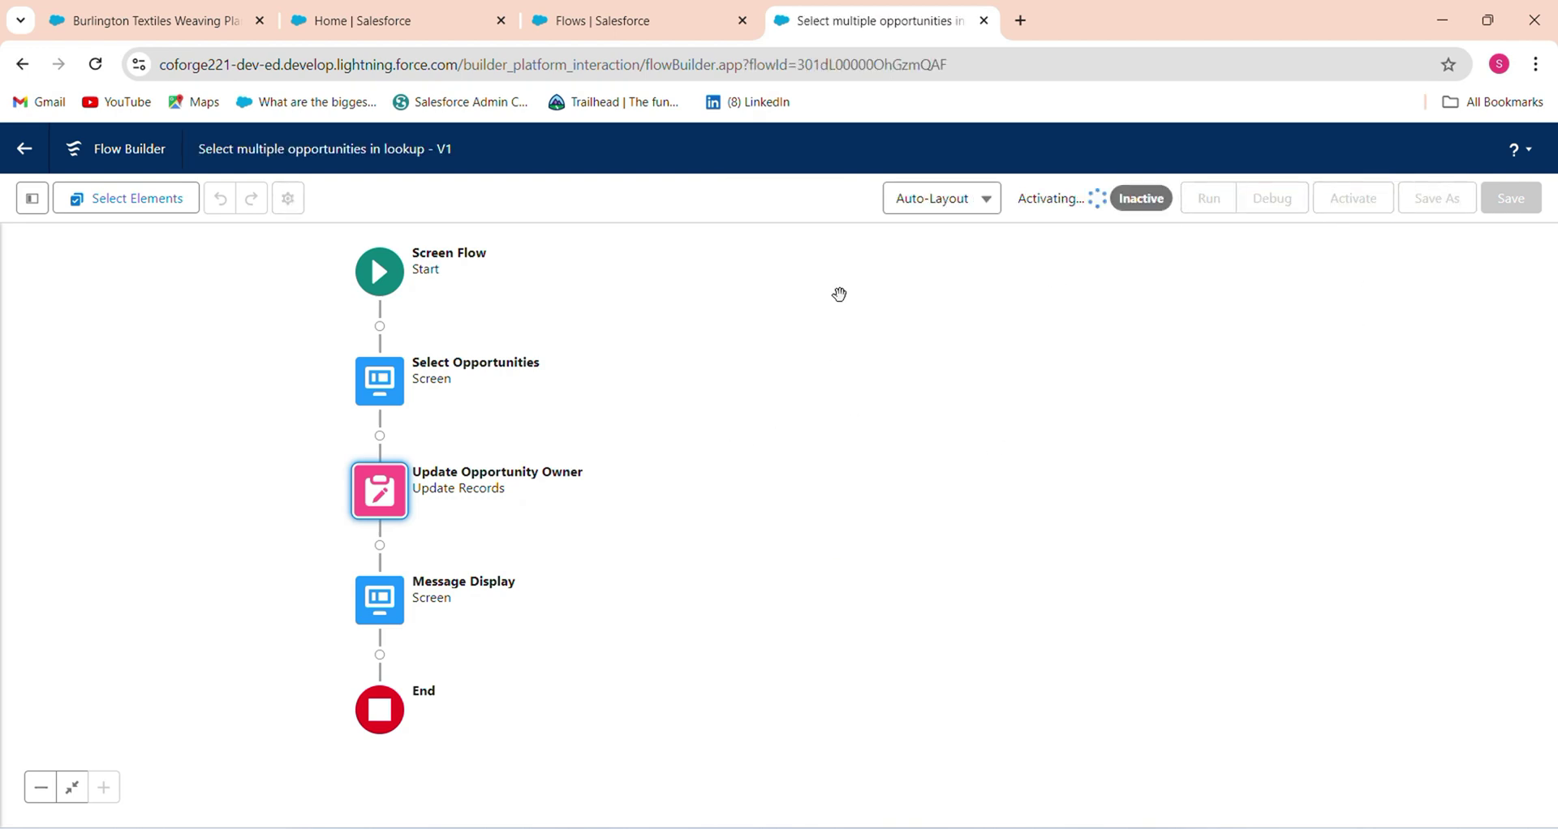
{"action": "left_click", "coordinate": [143, 11]}
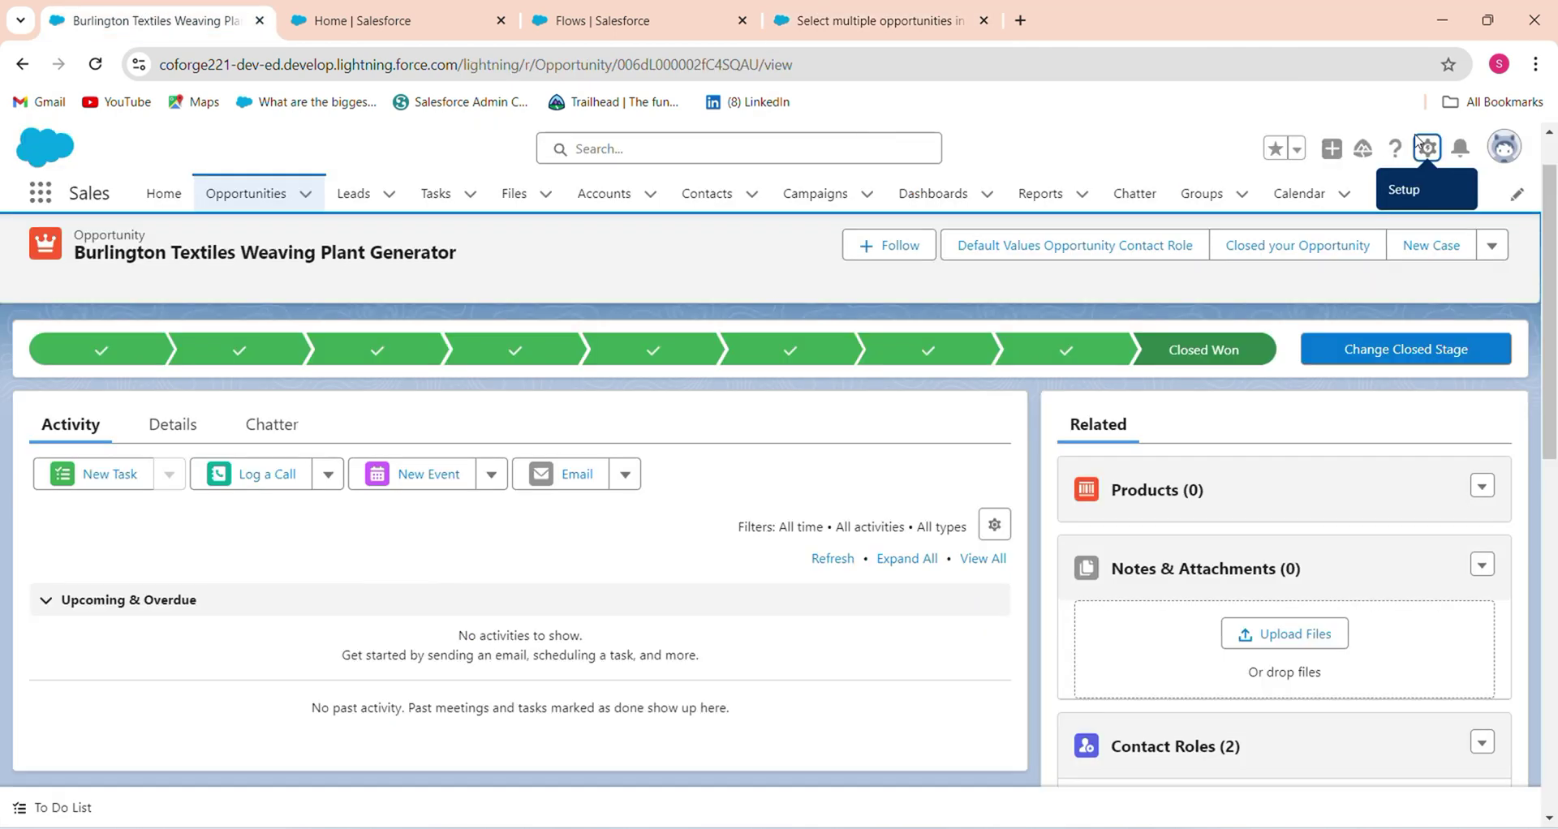
{"action": "left_click", "coordinate": [252, 195]}
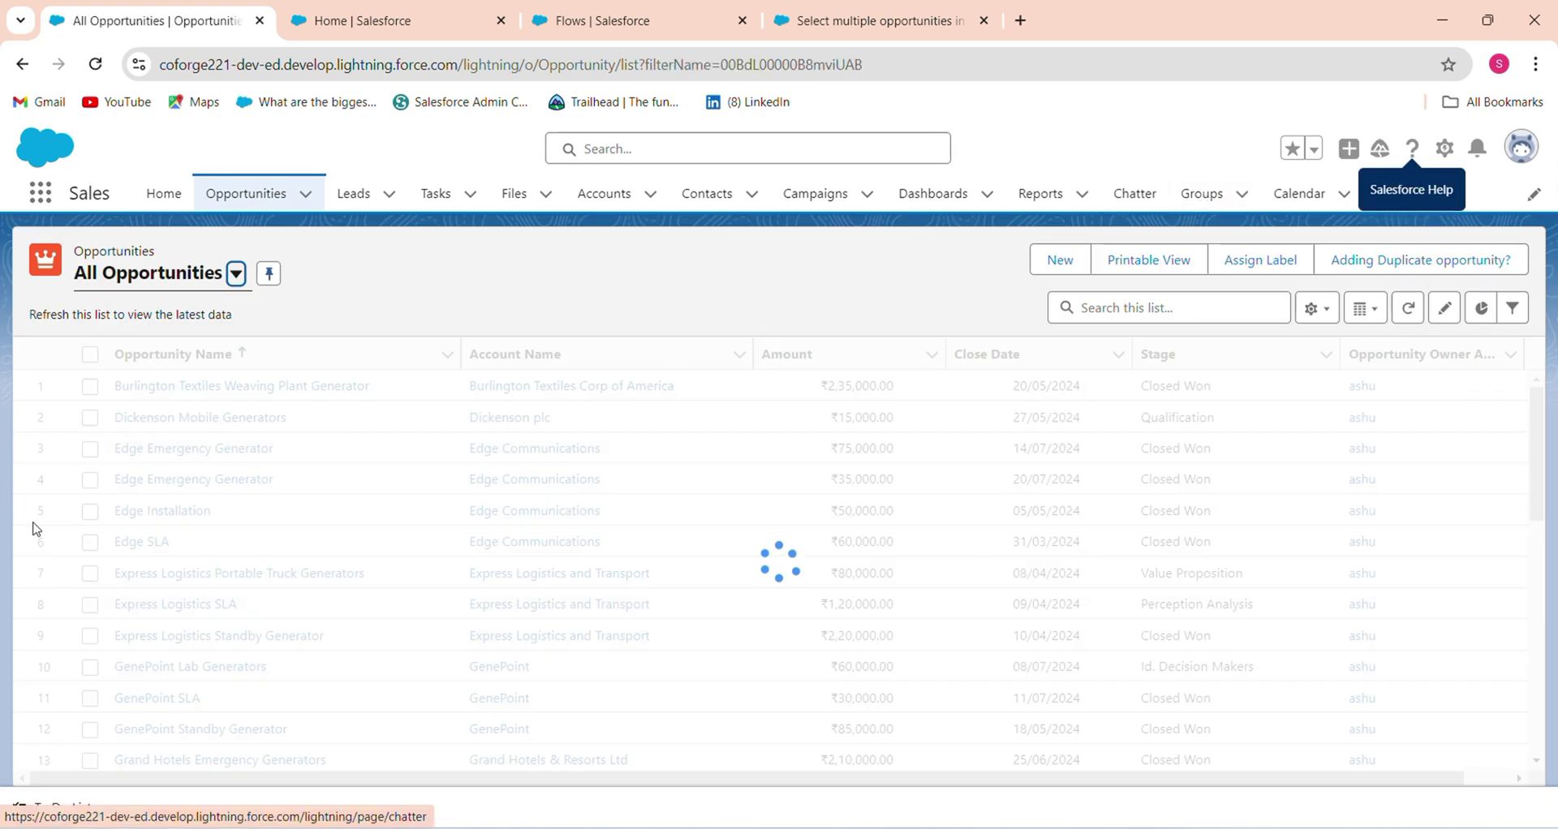
{"action": "left_click", "coordinate": [191, 511]}
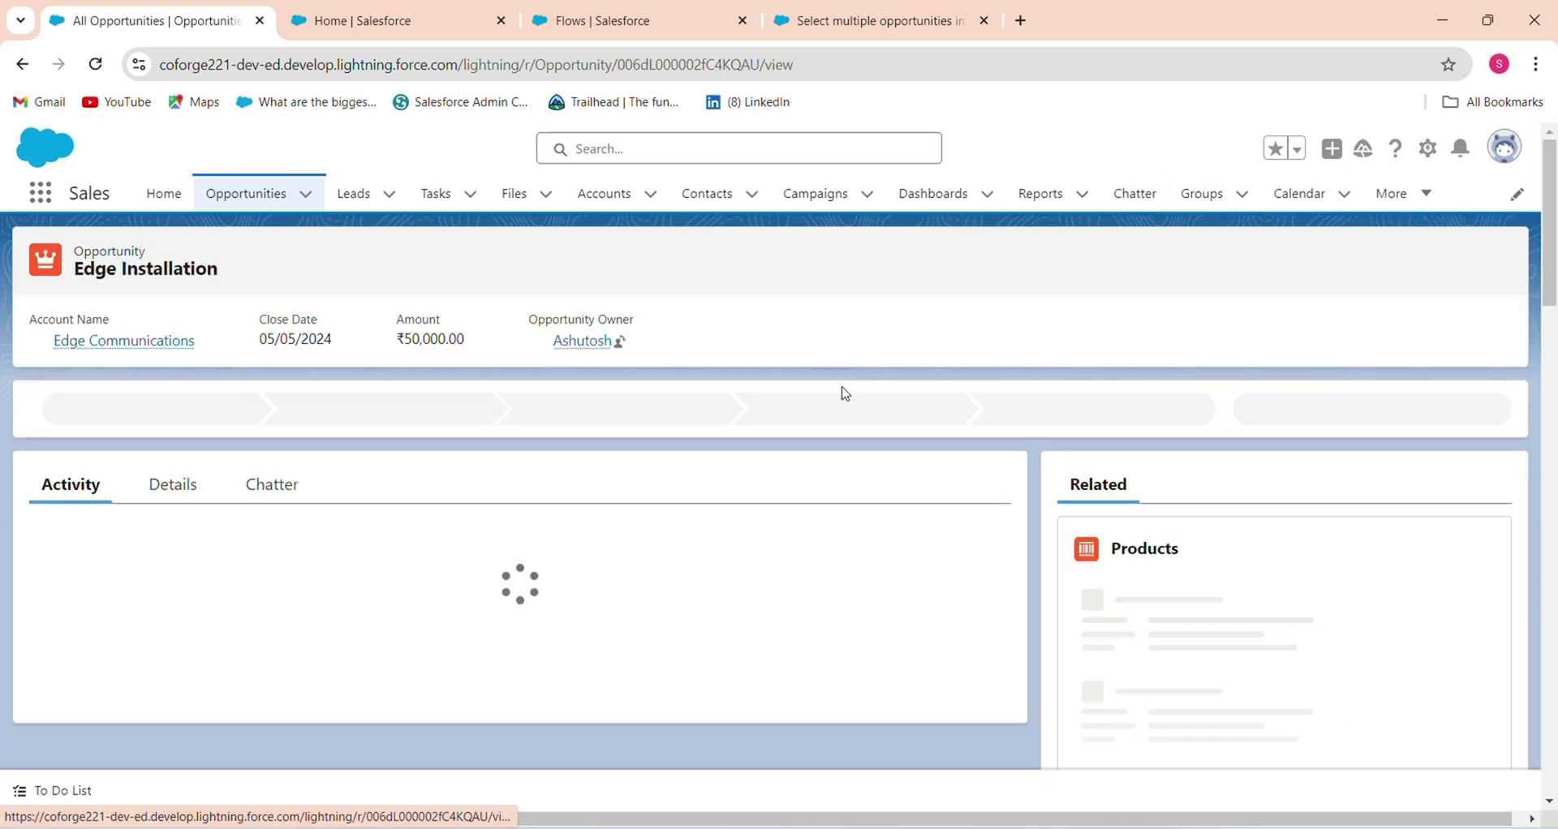
{"action": "left_click", "coordinate": [1427, 148]}
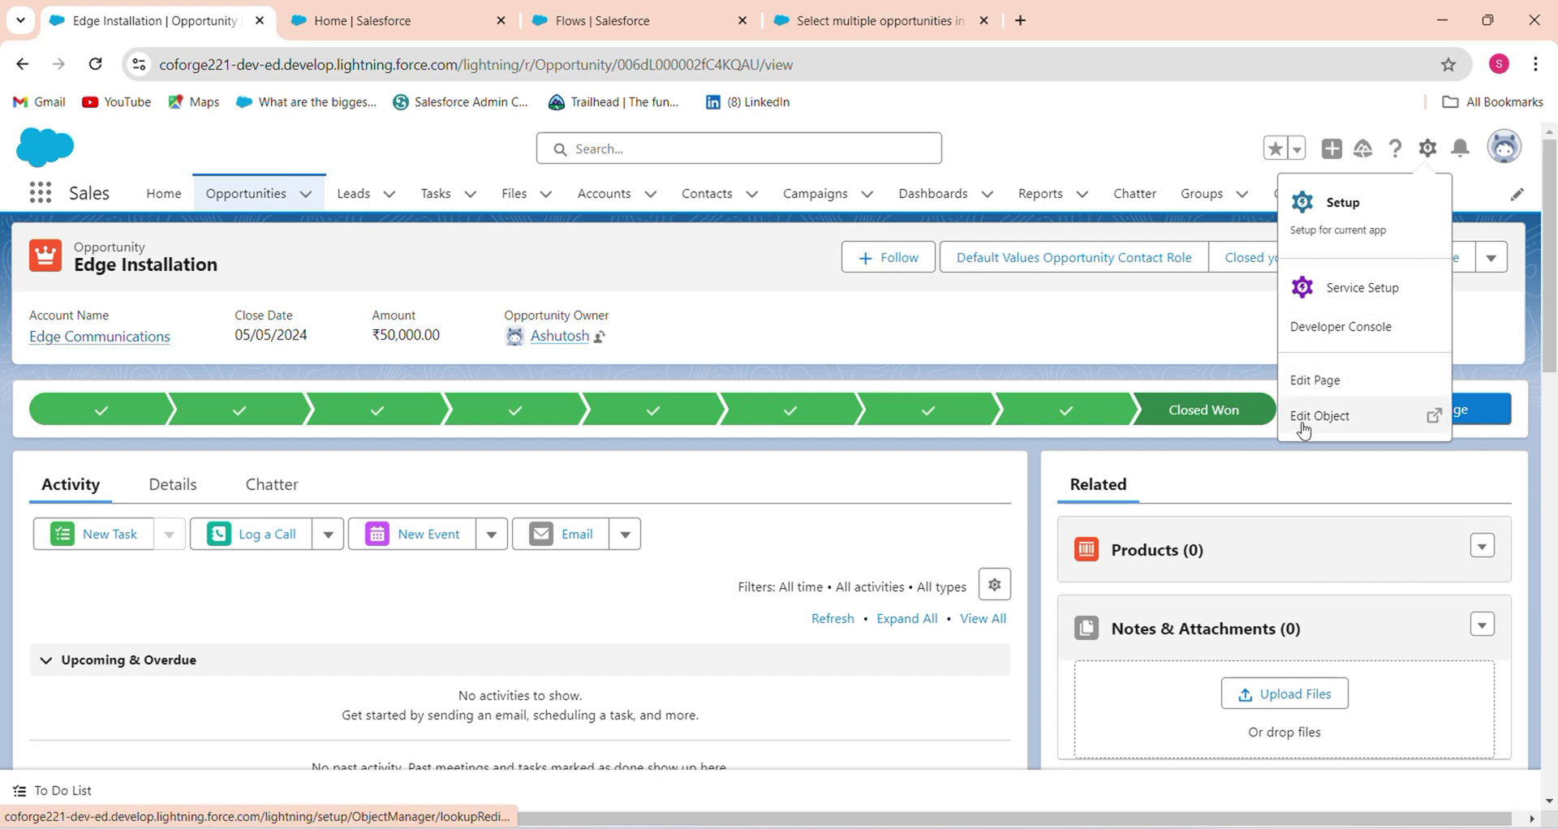
{"action": "left_click", "coordinate": [1340, 393]}
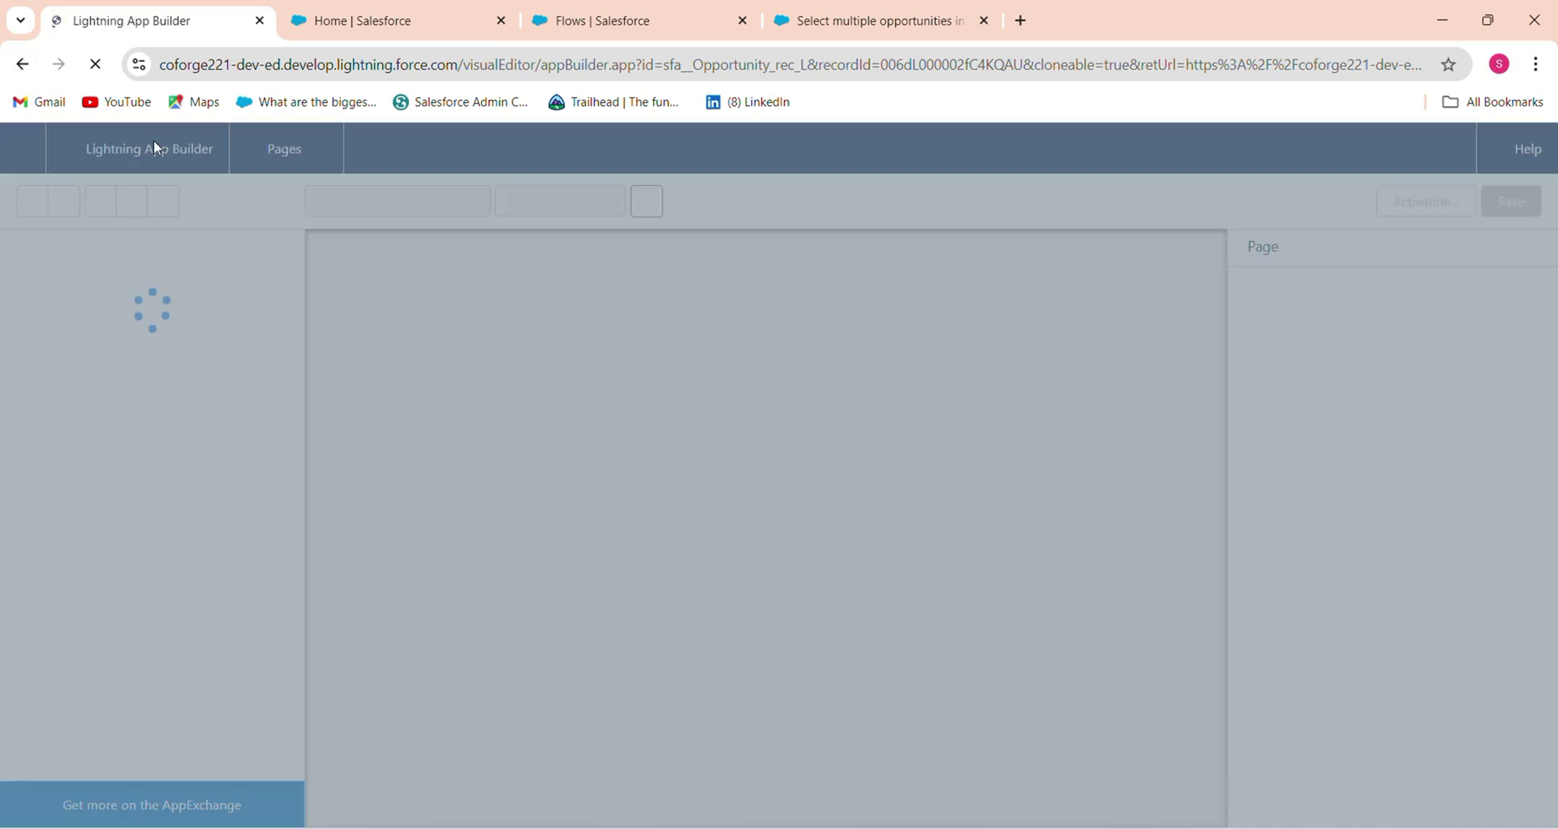
{"action": "left_click", "coordinate": [22, 64]}
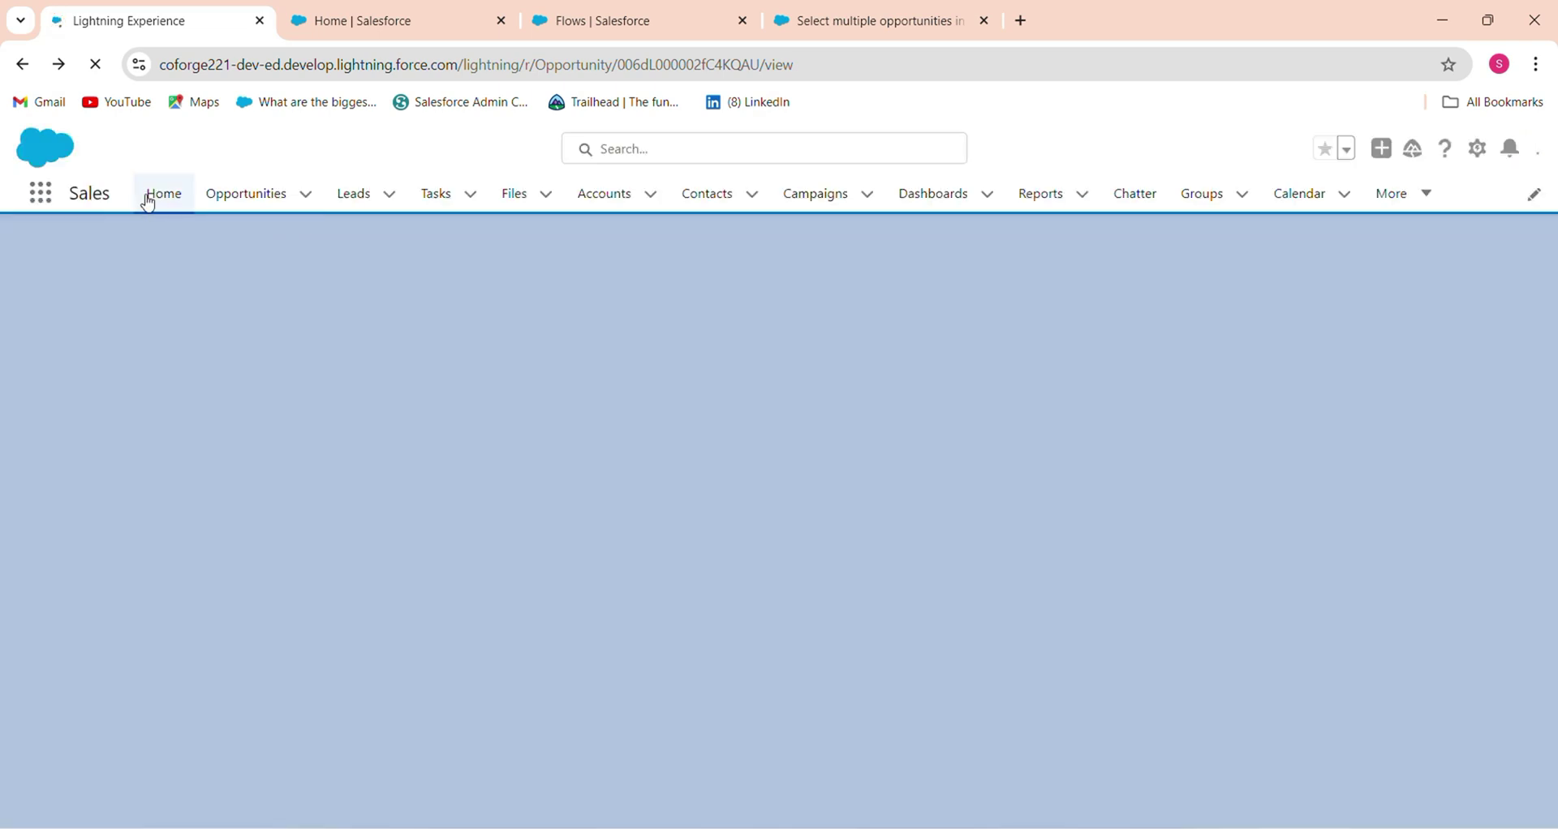
Step: Open the Sales app's Home page for editing in the Lightning App Builder
{"action": "left_click", "coordinate": [149, 200]}
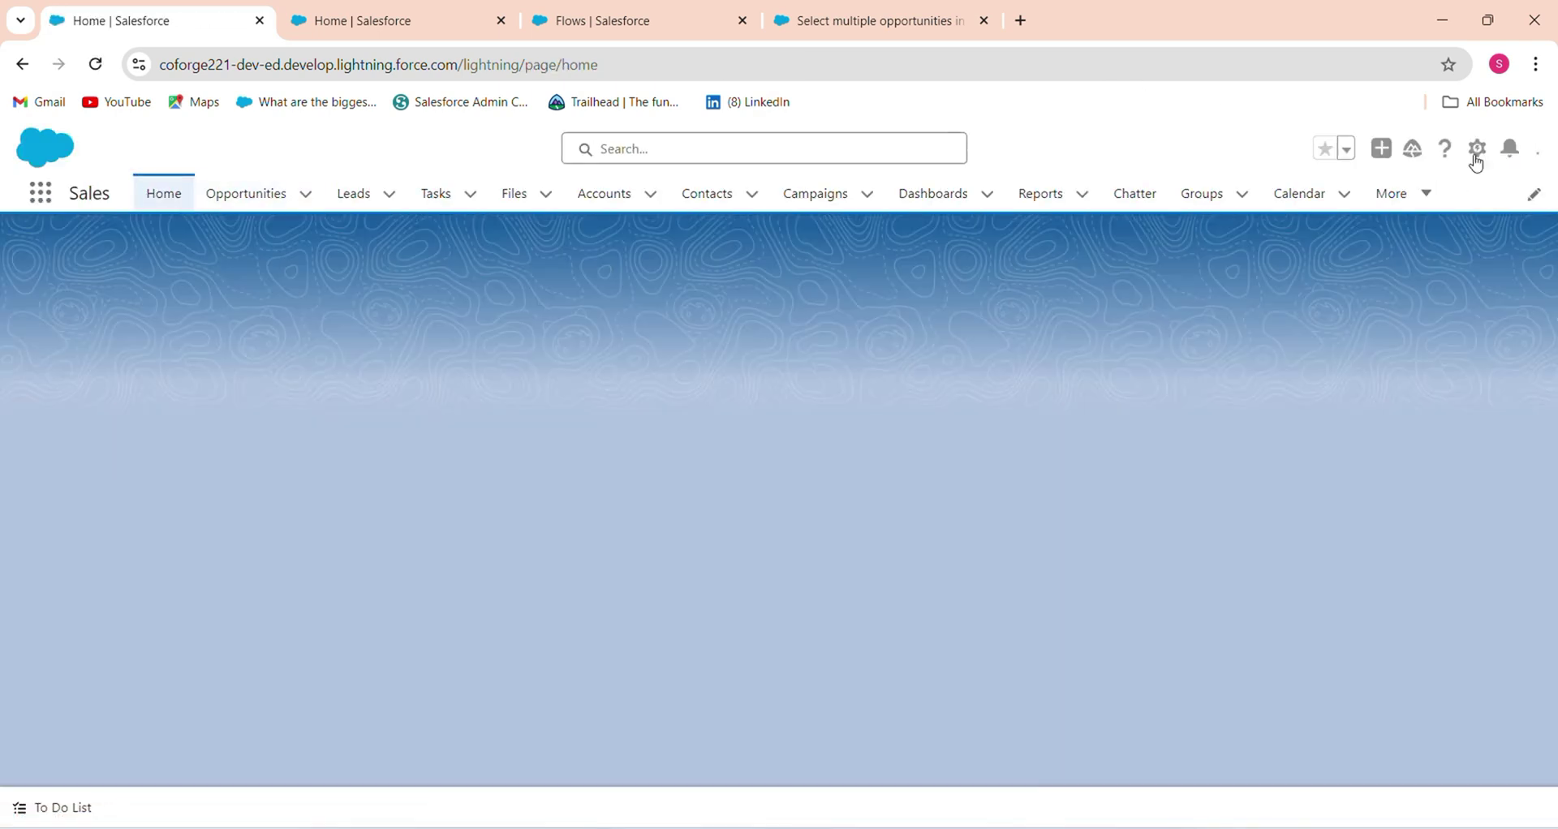
{"action": "left_click", "coordinate": [1476, 153]}
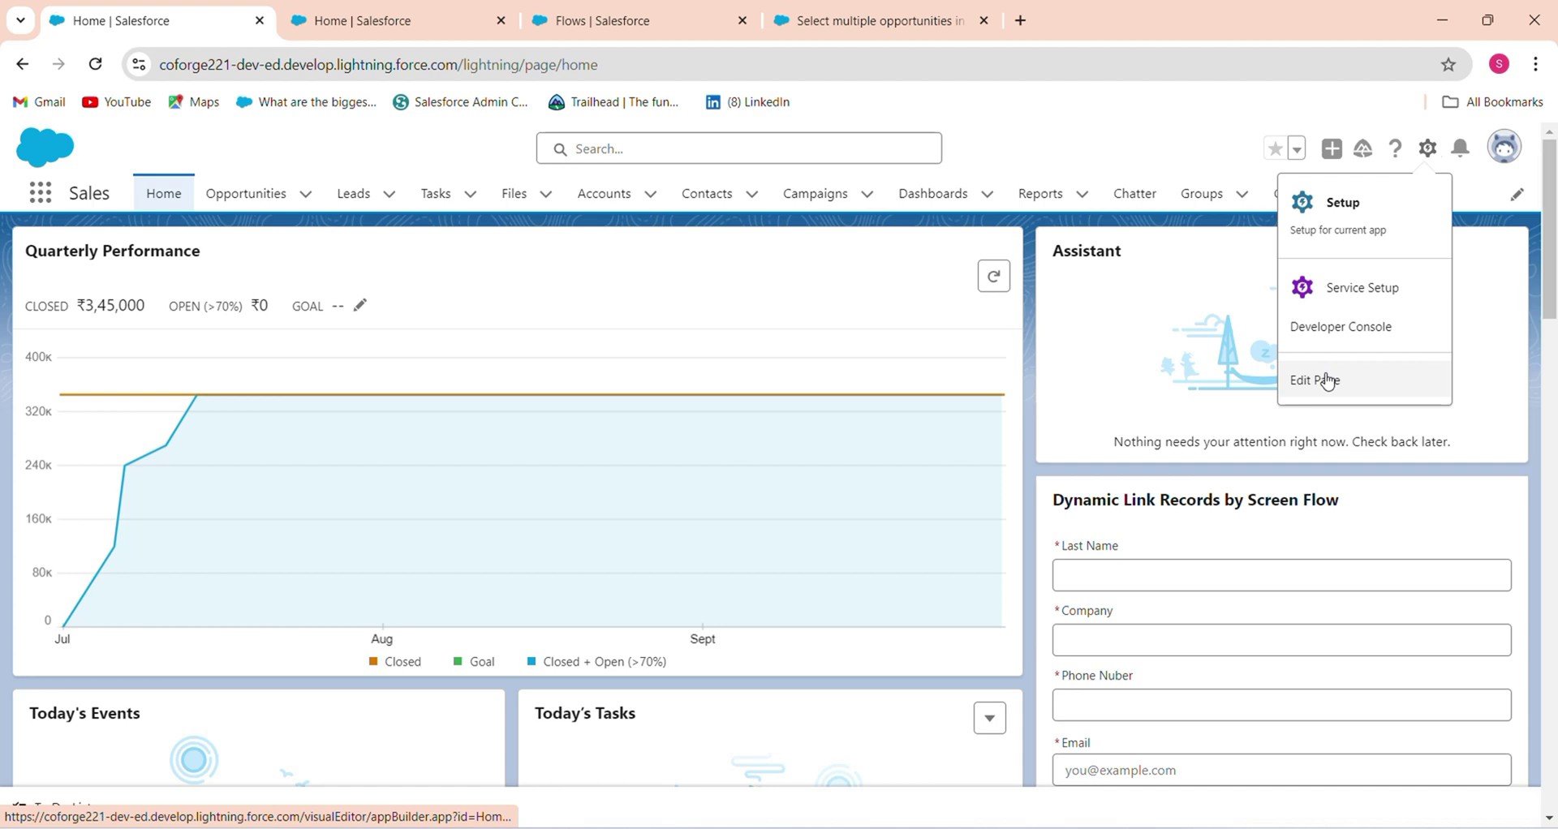
{"action": "left_click", "coordinate": [1331, 380]}
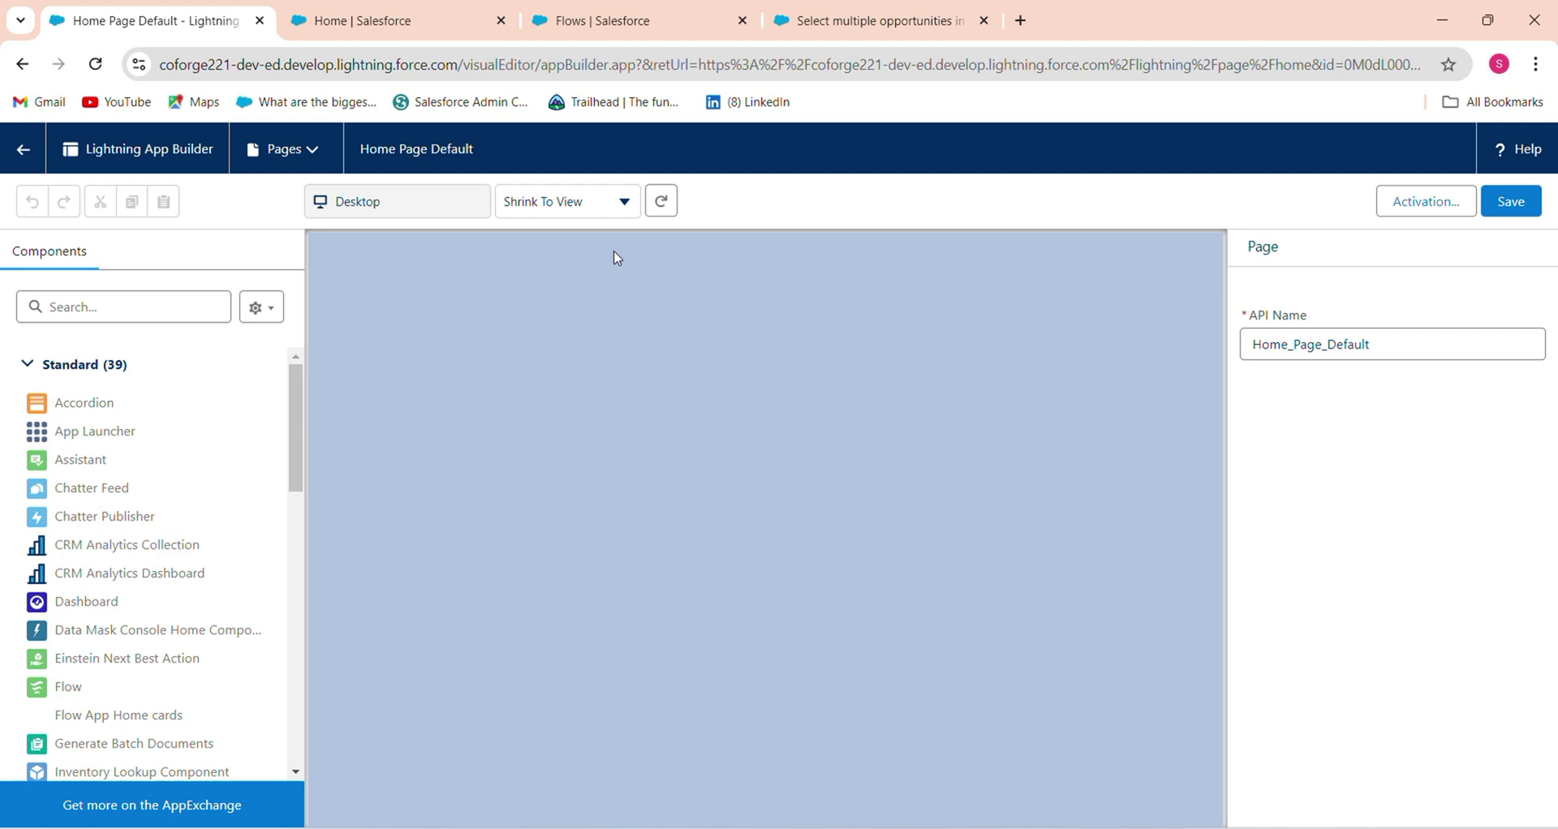
Step: Find the standard Flow component and add it to the Home page directly below the Assistant component
{"action": "left_click", "coordinate": [89, 306]}
{"action": "type", "text": "flow"}
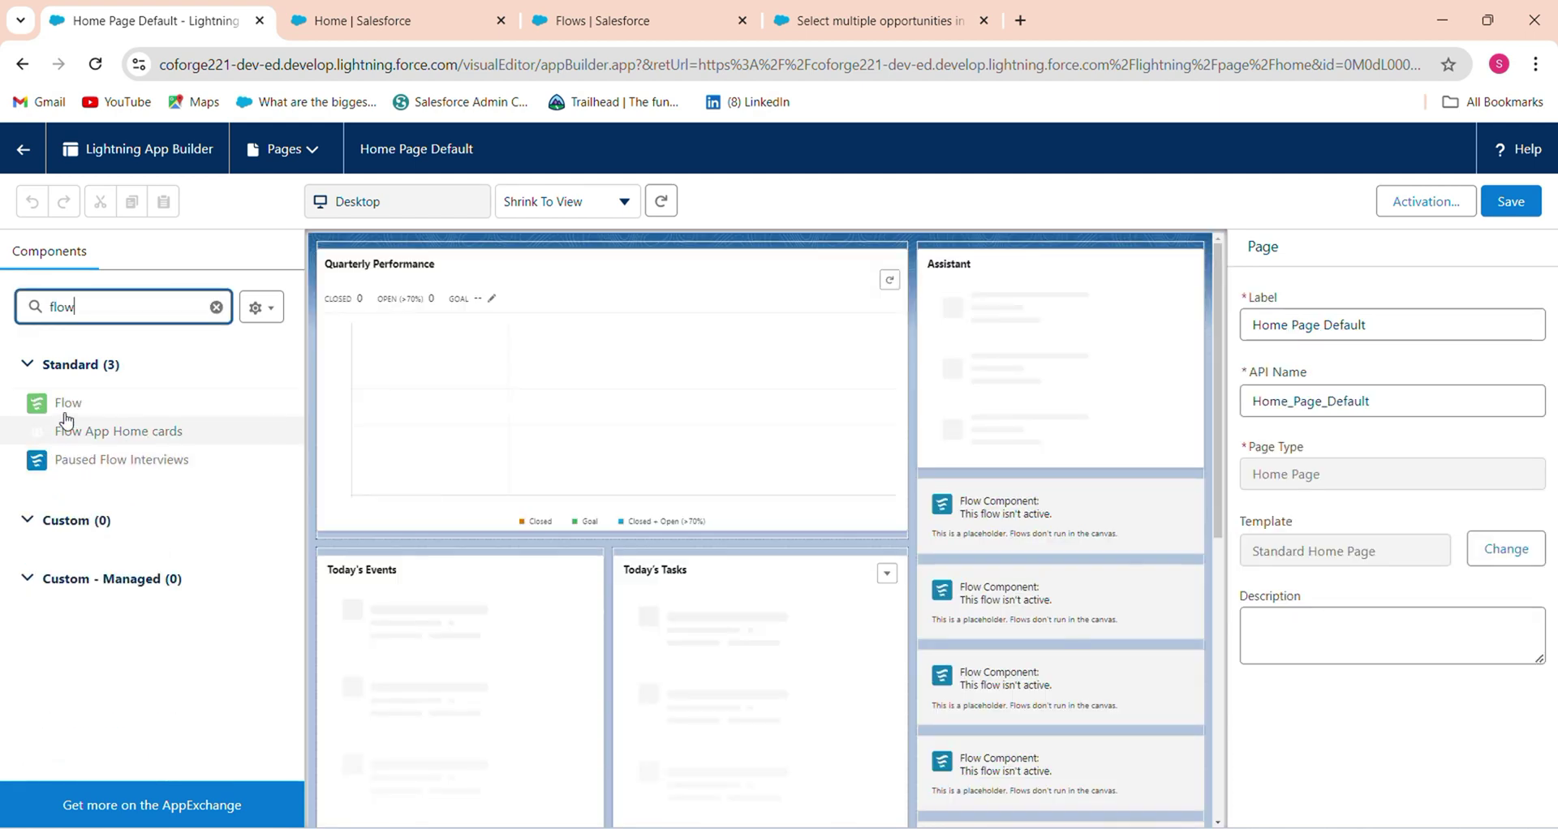
{"action": "left_click_drag", "start_coordinate": [63, 403], "coordinate": [933, 402]}
Step: Set the new component's flow to "Select multiple opportunities in lookup", save the page, and return to Home
{"action": "left_click_drag", "start_coordinate": [1380, 344], "coordinate": [1215, 385]}
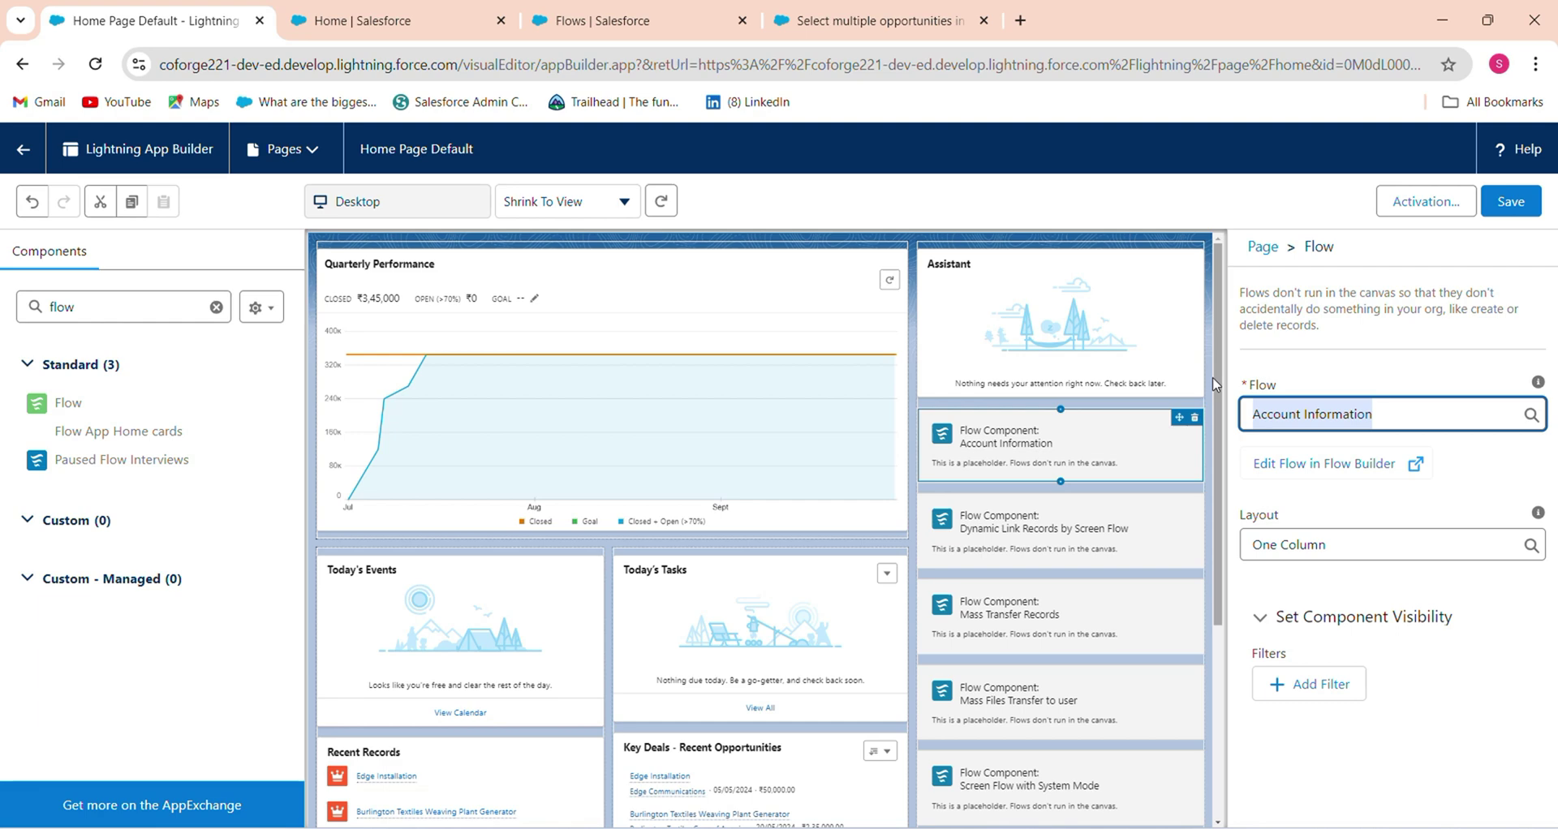
{"action": "type", "text": "mul"}
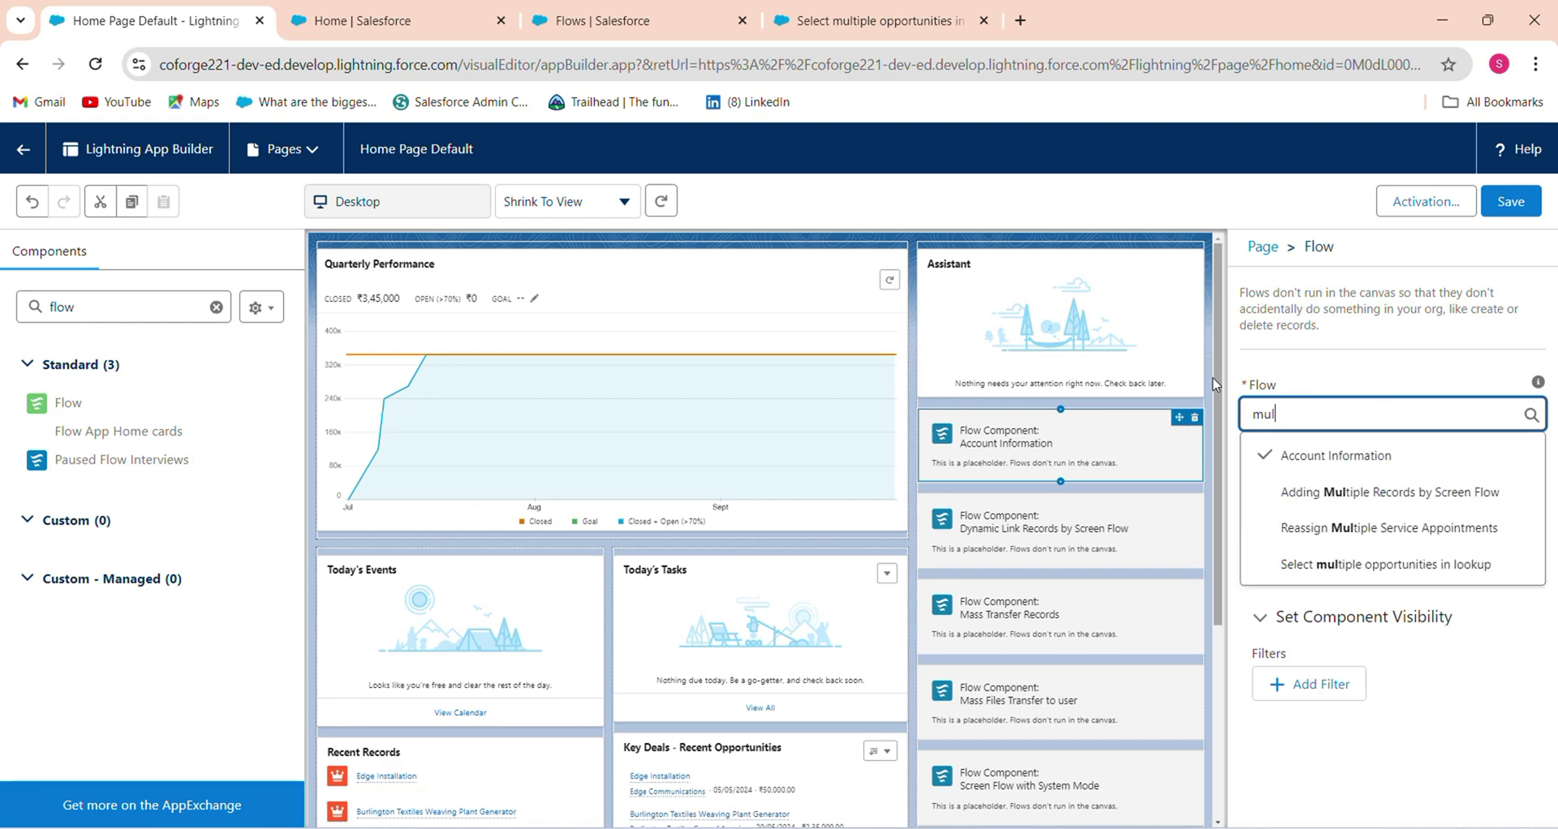
{"action": "left_click", "coordinate": [1380, 564]}
{"action": "left_click", "coordinate": [1506, 209]}
{"action": "left_click", "coordinate": [23, 149]}
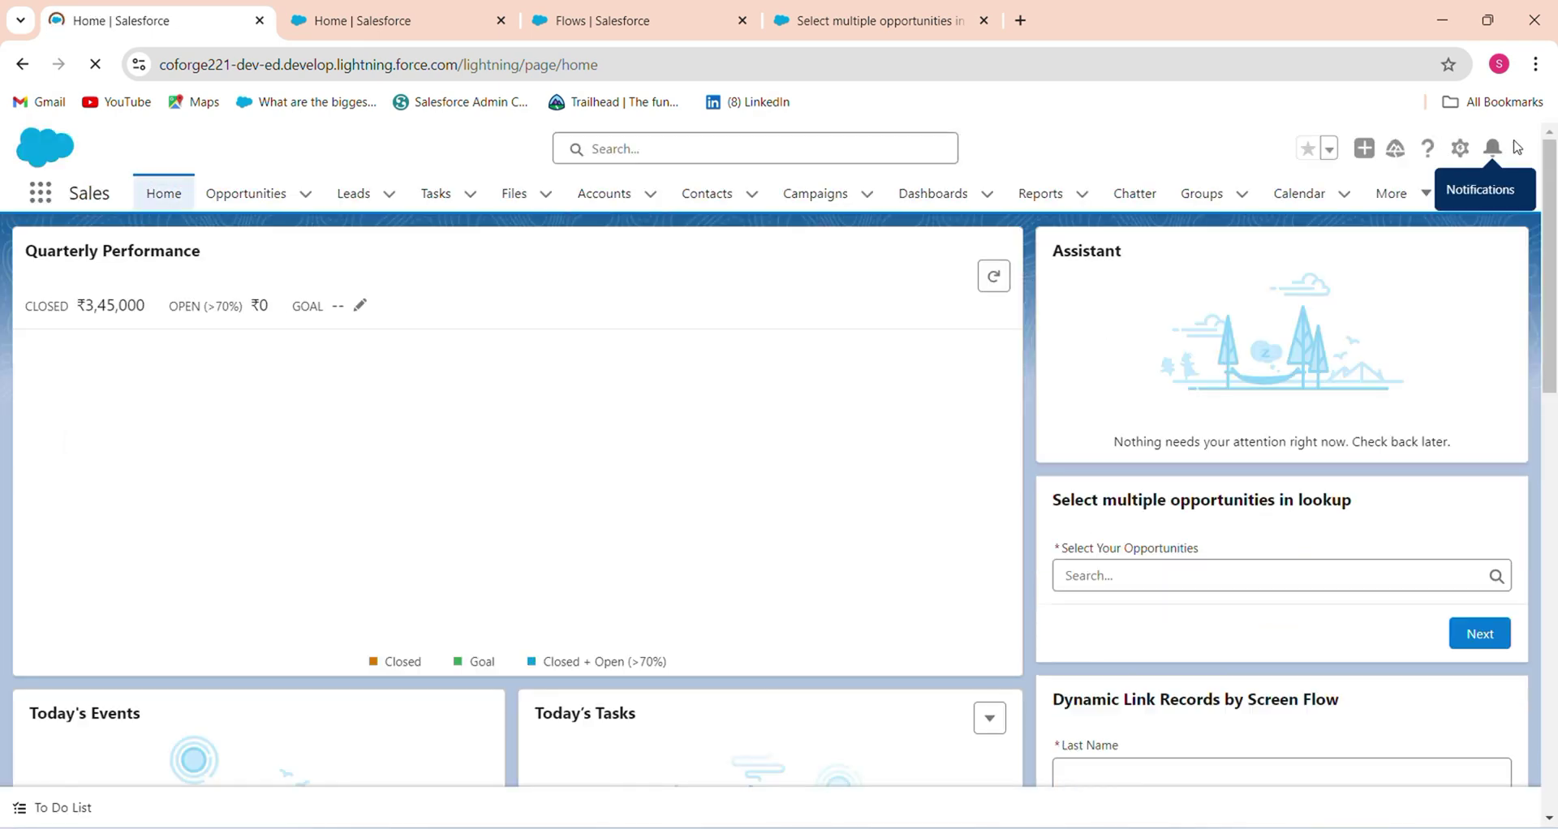
Step: Run the Home page flow with the opportunities Edge Installation, Burlington Textiles Weaving Plant Generator and Test opp 3 selected
{"action": "left_click", "coordinate": [1512, 159]}
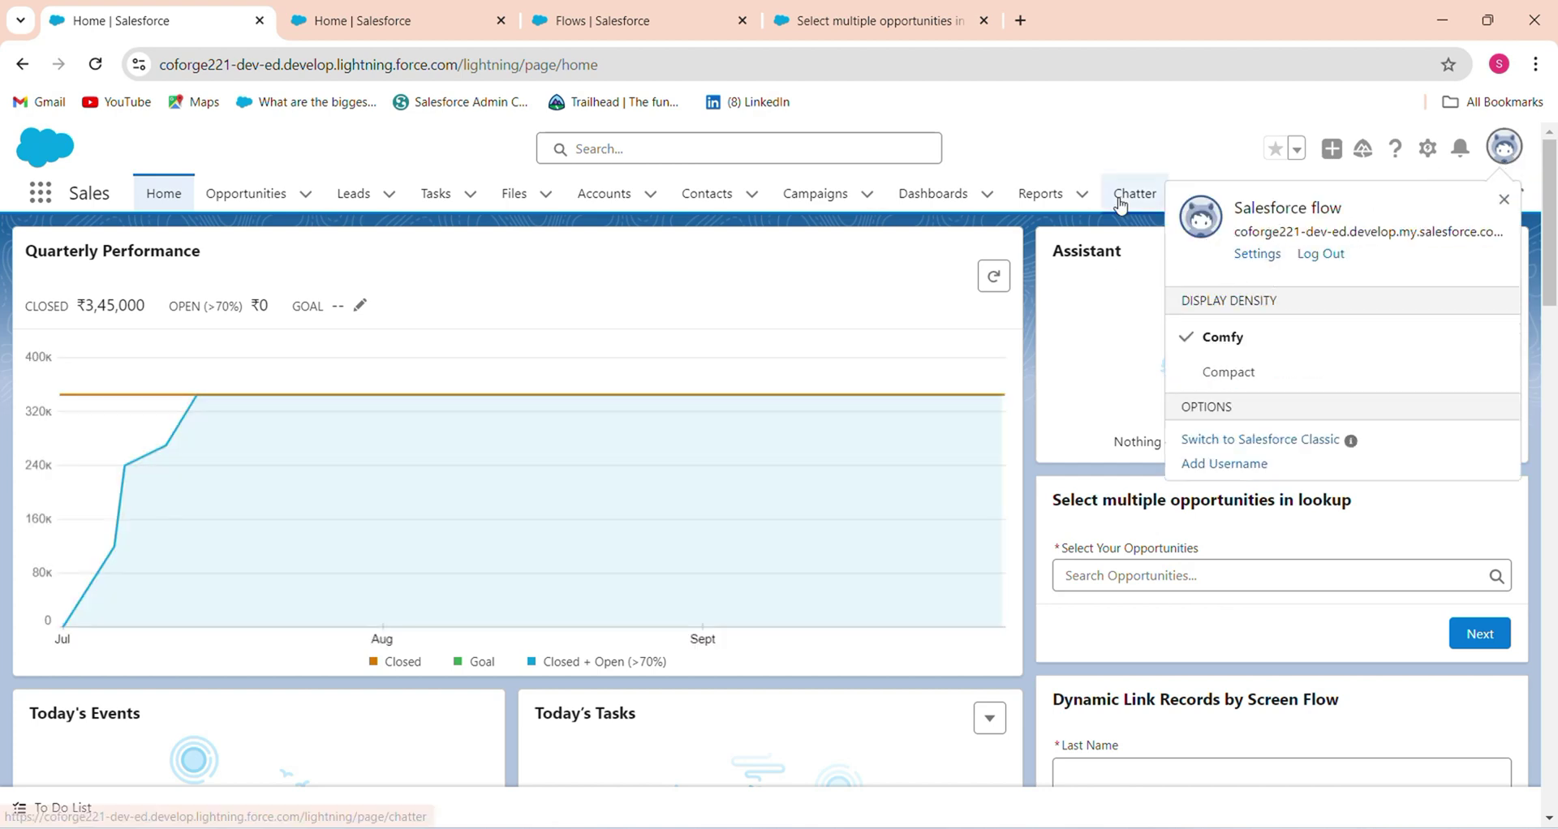
{"action": "left_click", "coordinate": [1113, 154]}
{"action": "left_click", "coordinate": [1086, 578]}
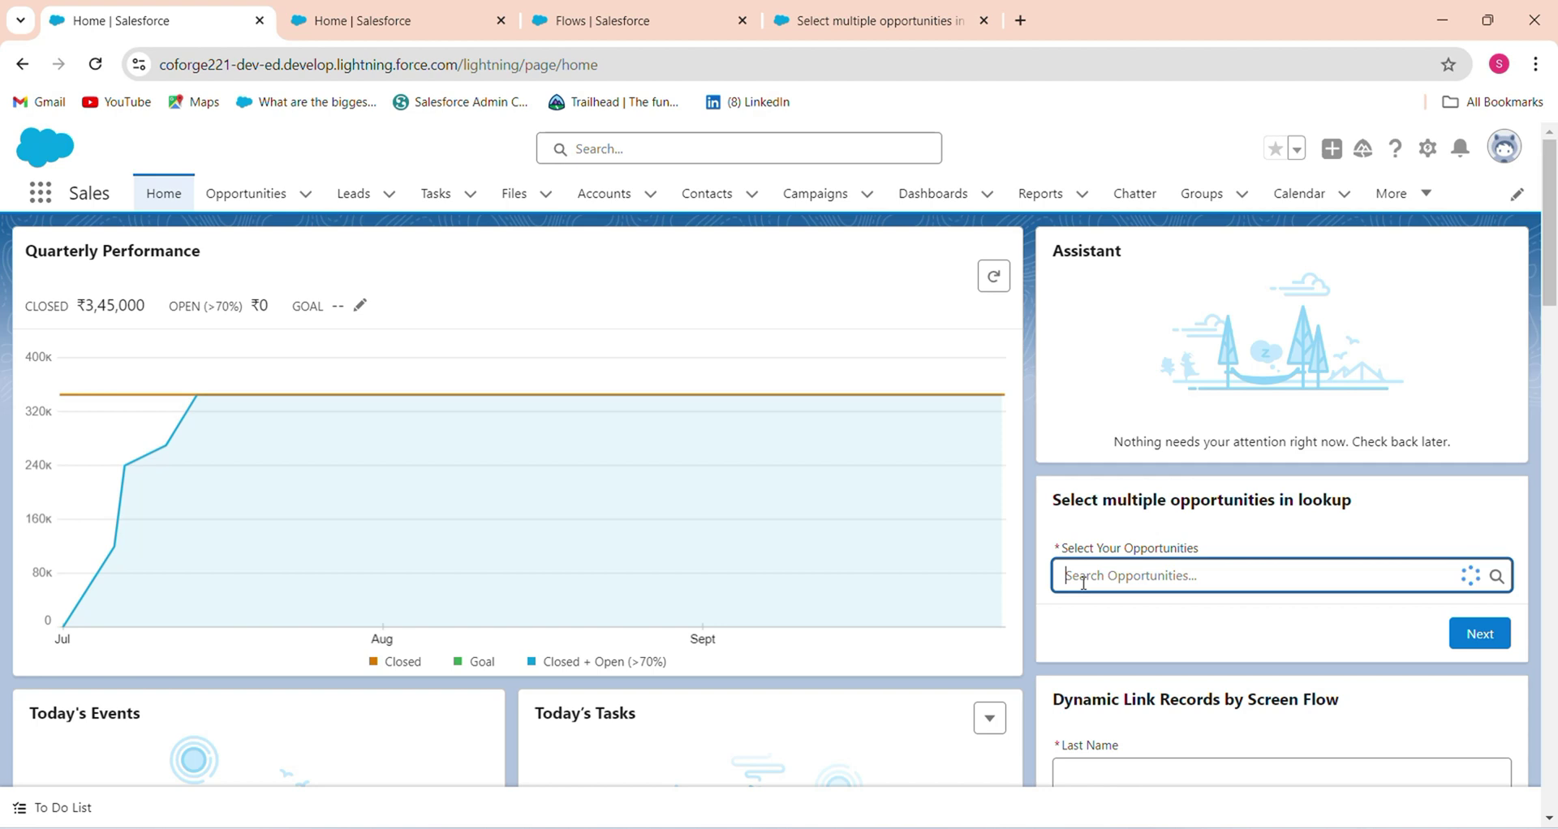
{"action": "left_click", "coordinate": [1152, 339]}
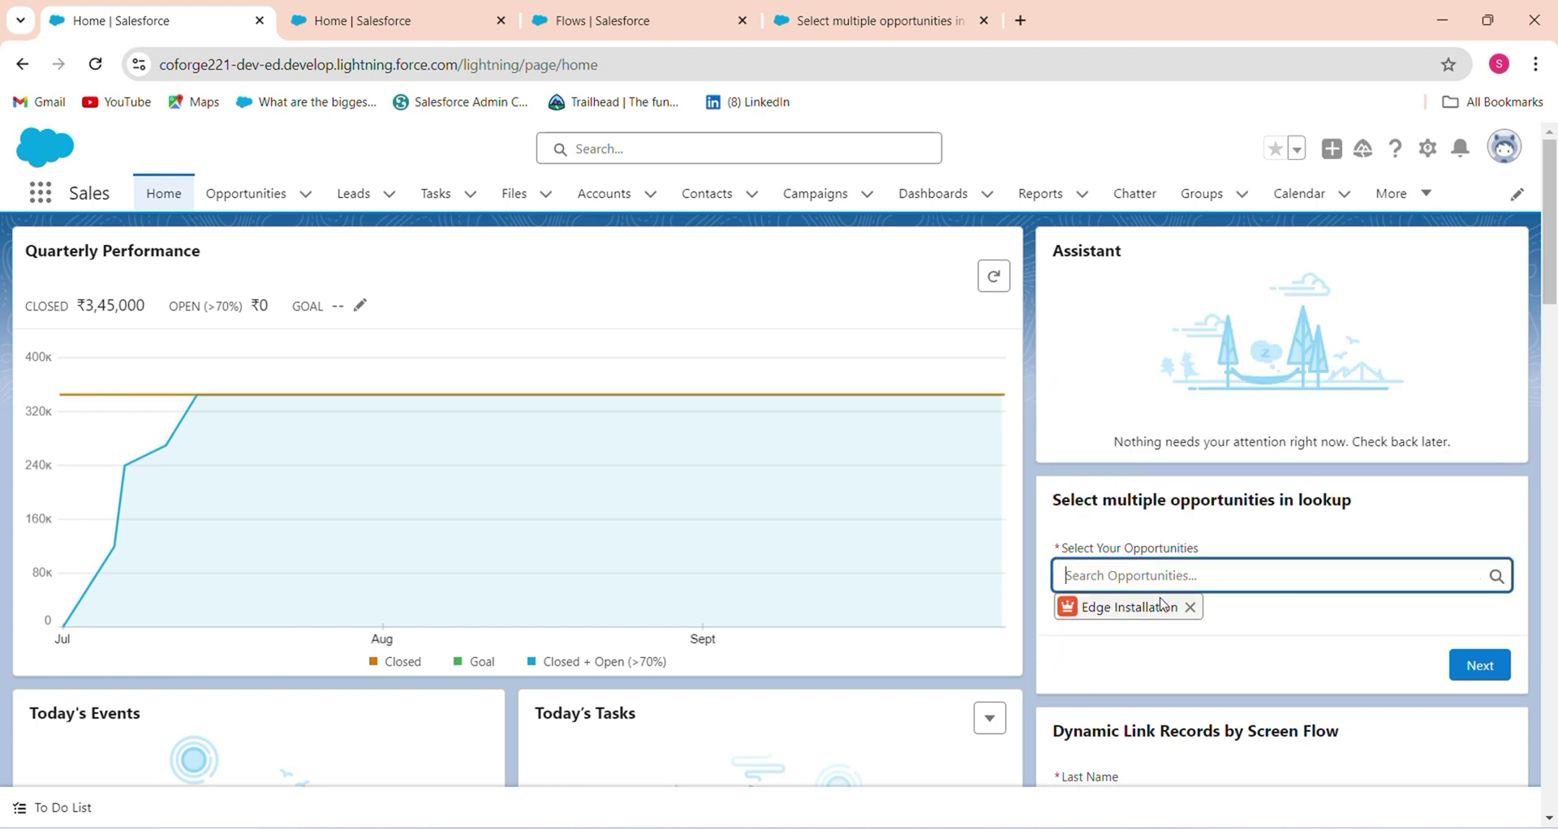
{"action": "left_click", "coordinate": [1101, 573]}
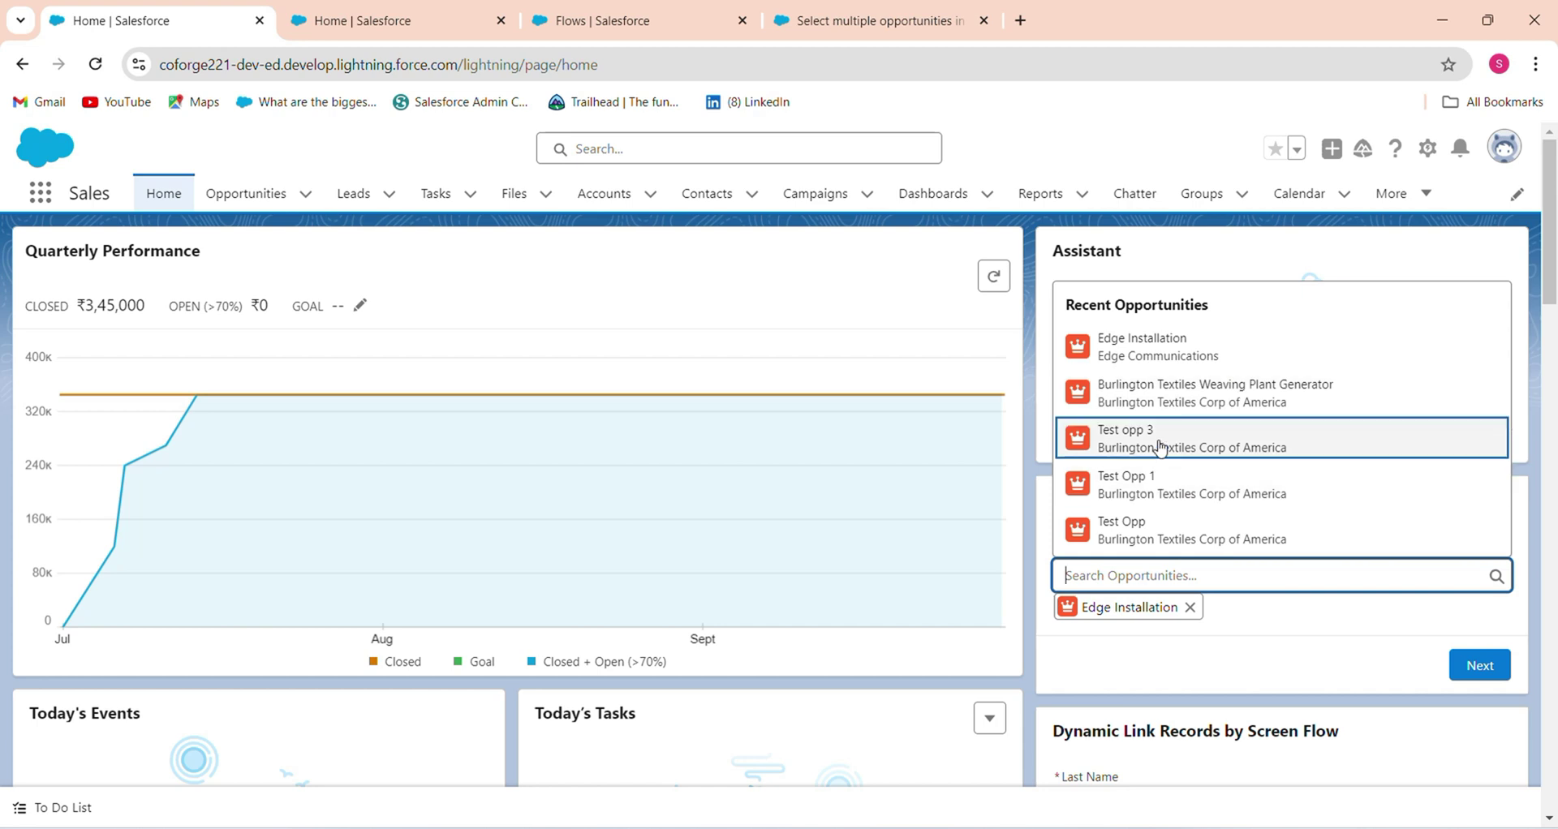
{"action": "left_click", "coordinate": [1185, 396]}
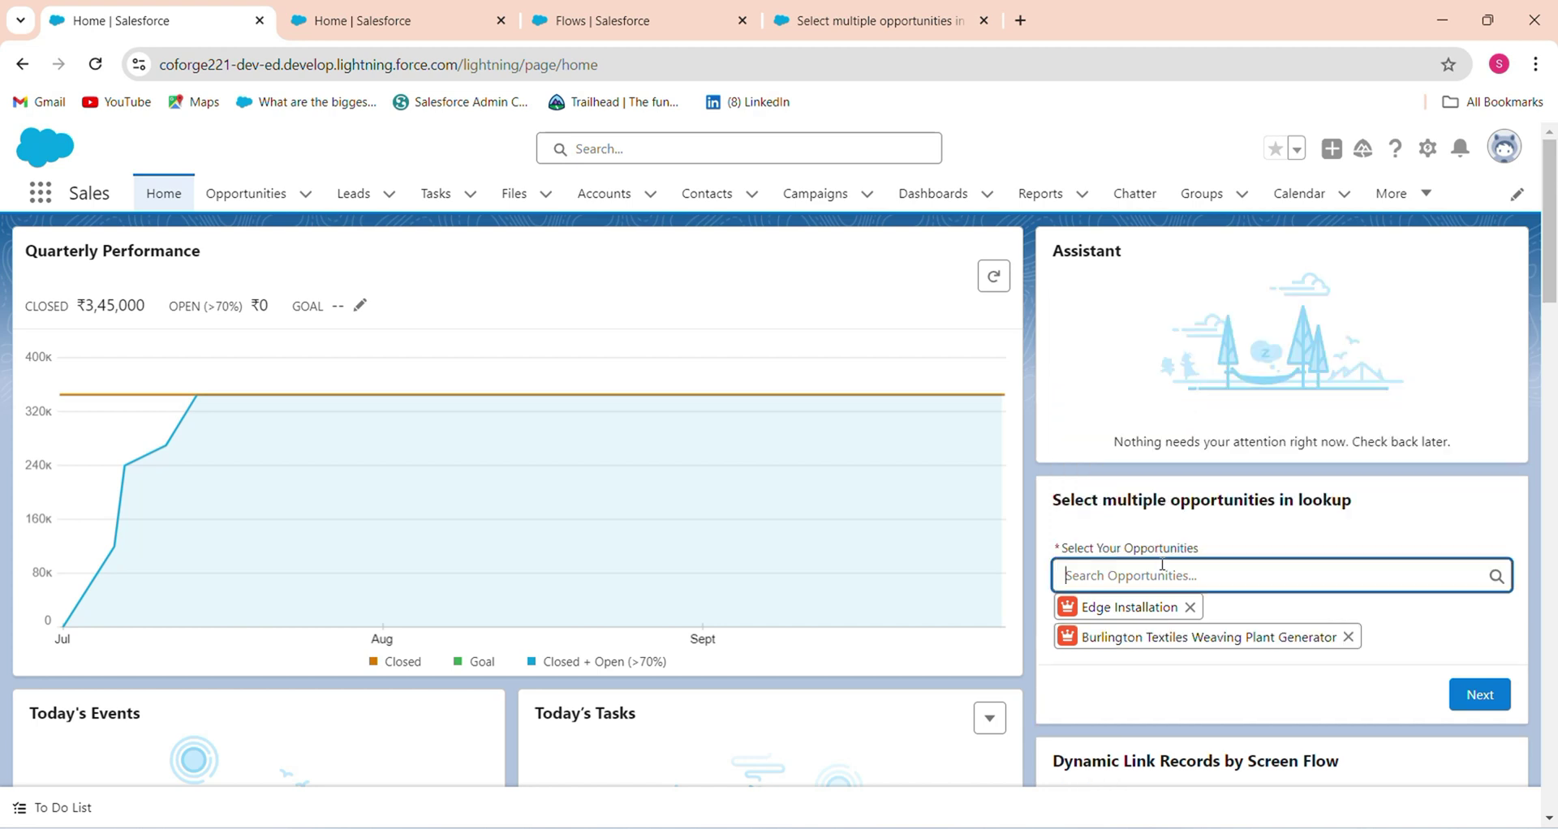
{"action": "left_click", "coordinate": [1219, 567]}
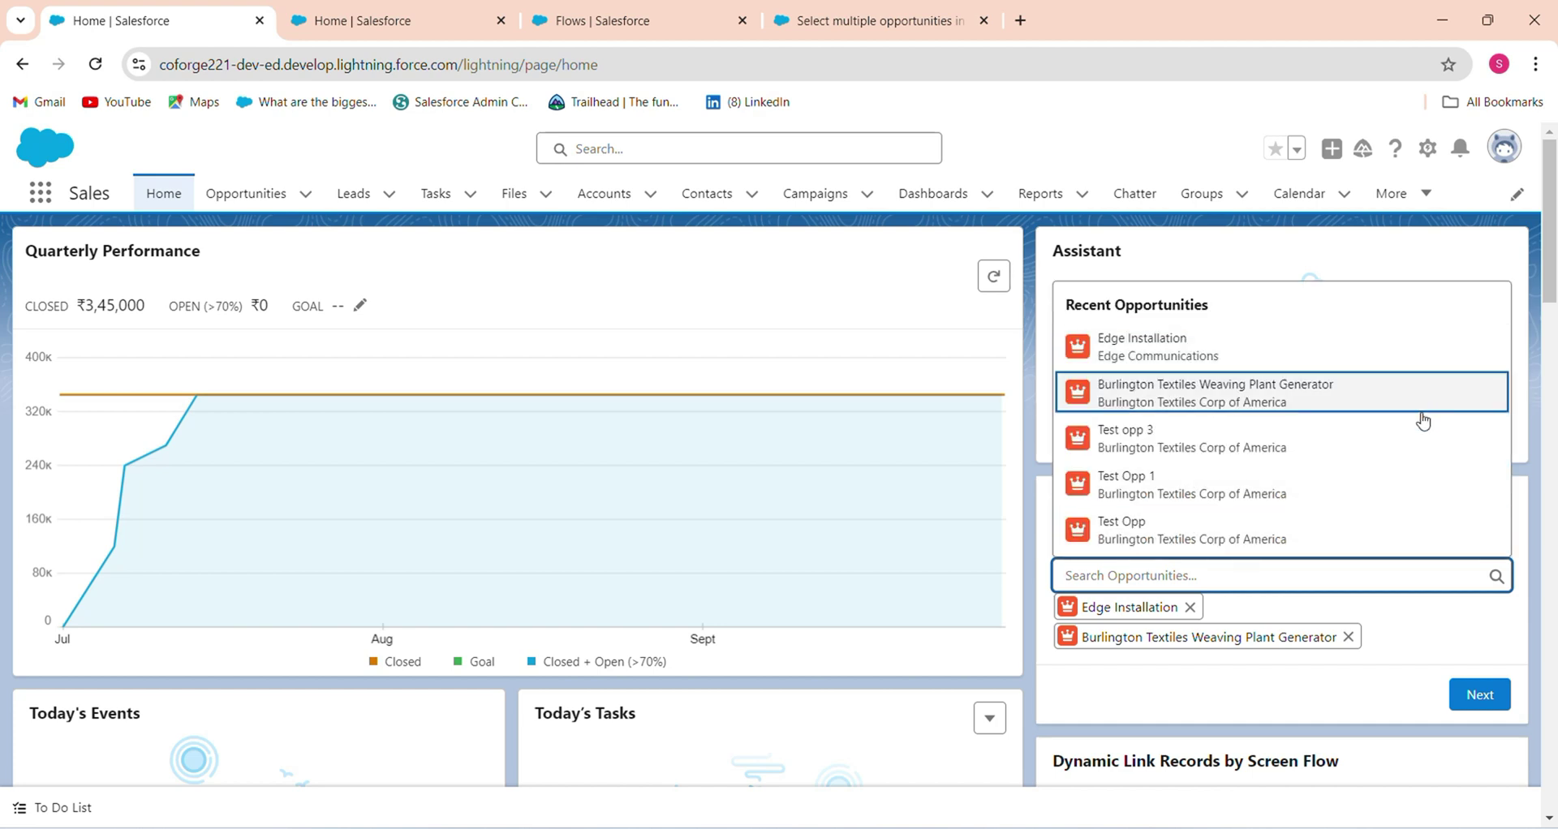
{"action": "left_click", "coordinate": [1426, 445]}
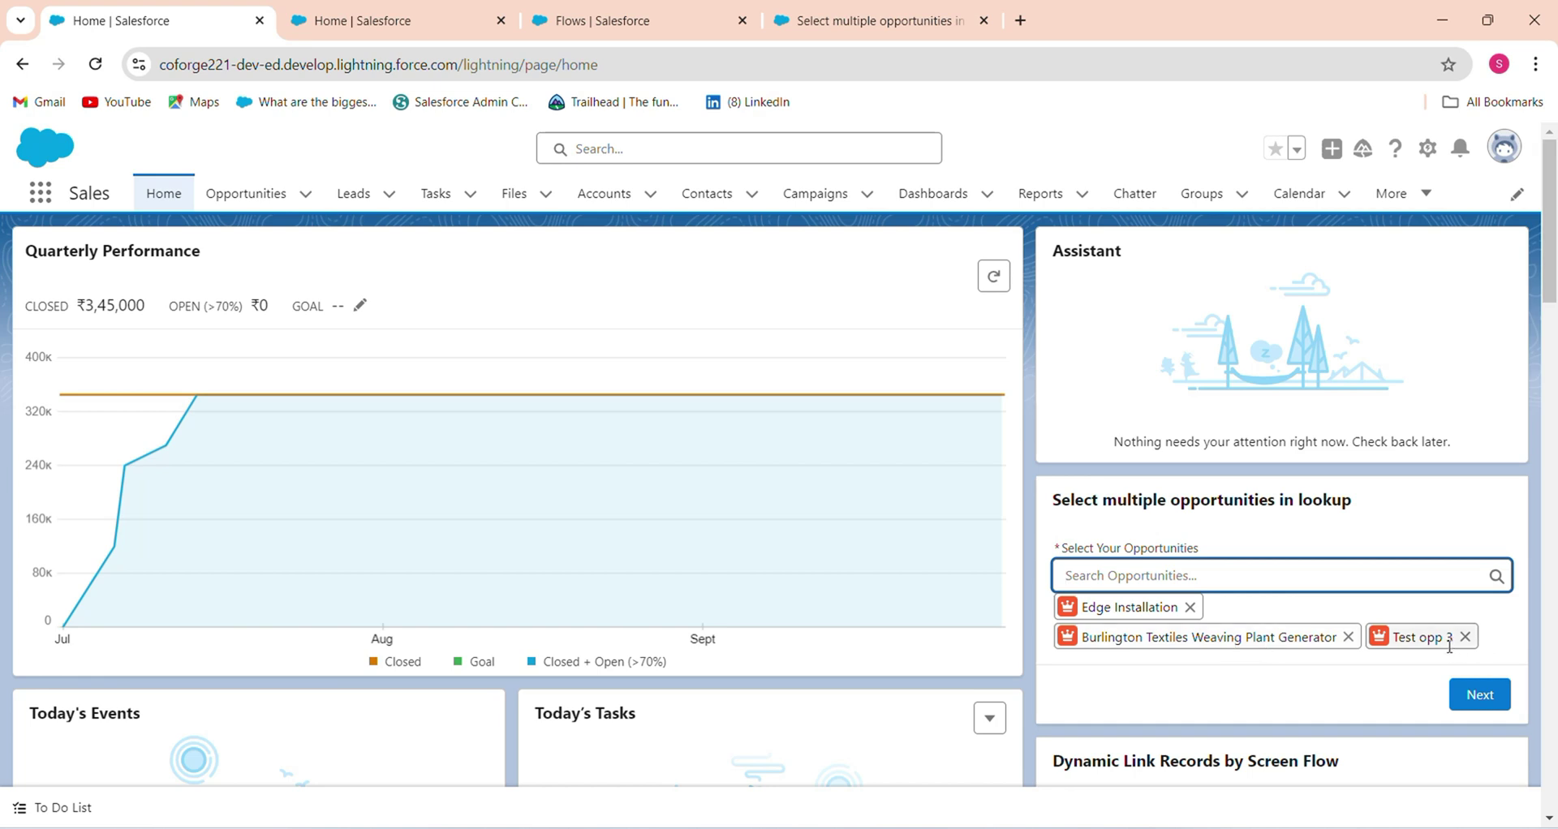
{"action": "left_click", "coordinate": [1480, 694]}
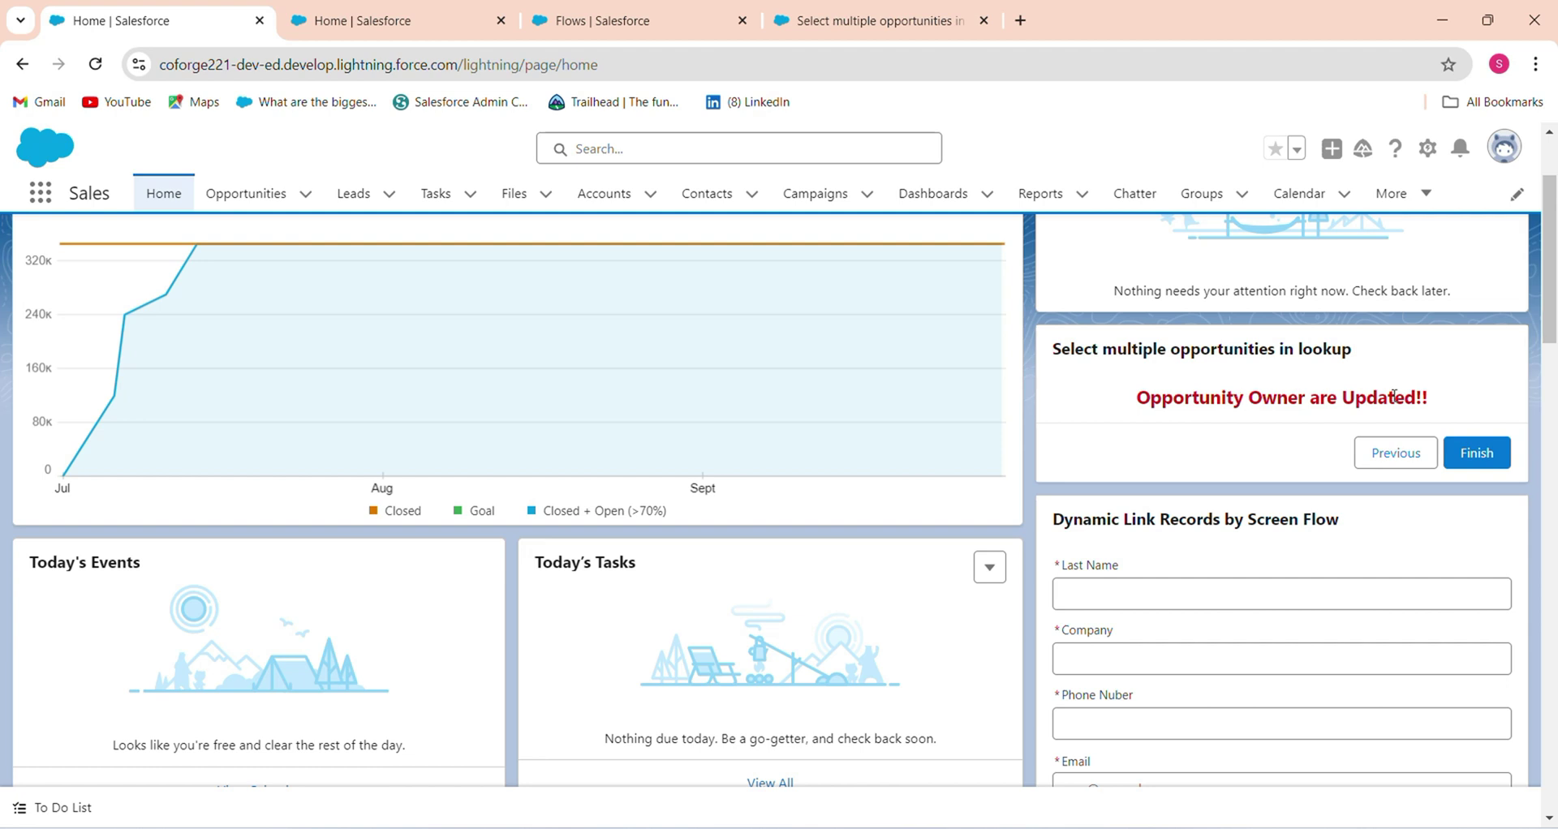
Step: Examine the owner aliases of the three selected opportunities in the All Opportunities list
{"action": "scroll", "coordinate": [1554, 311], "scroll_direction": "up", "scroll_amount": 2}
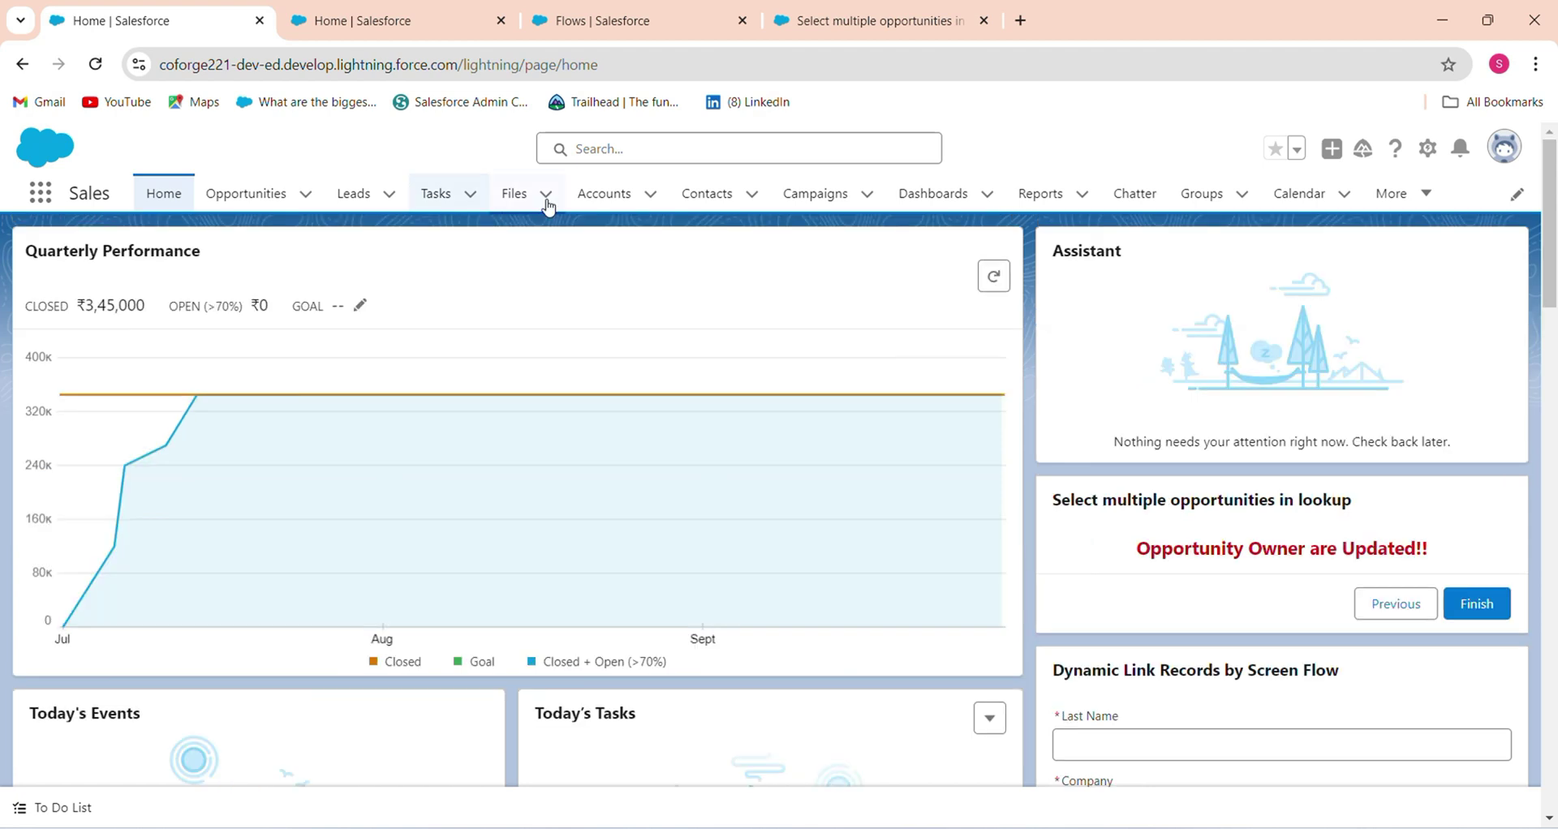
{"action": "left_click", "coordinate": [231, 200]}
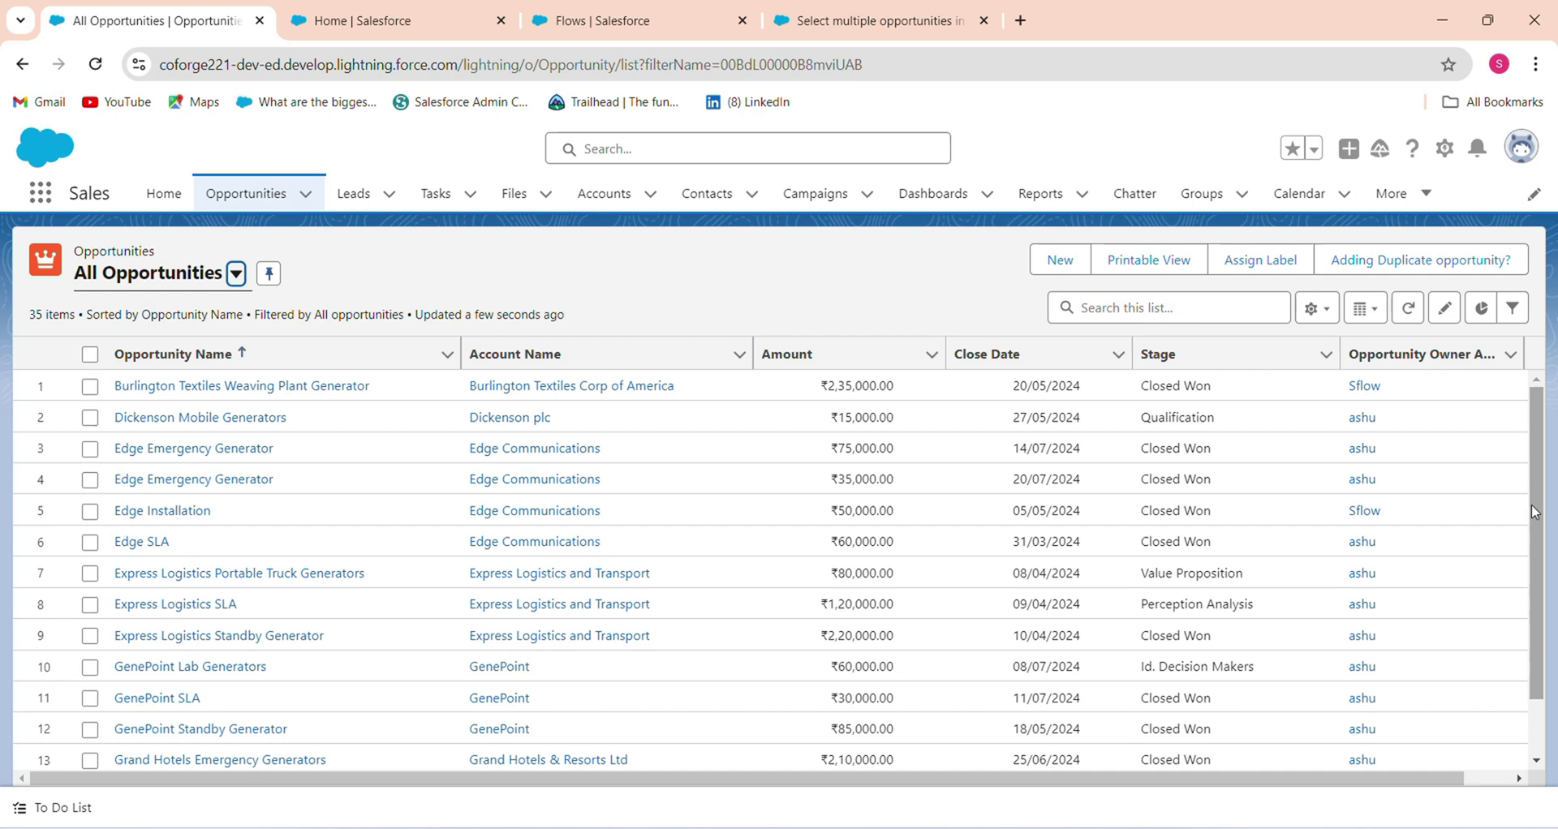
{"action": "left_click", "coordinate": [1509, 313]}
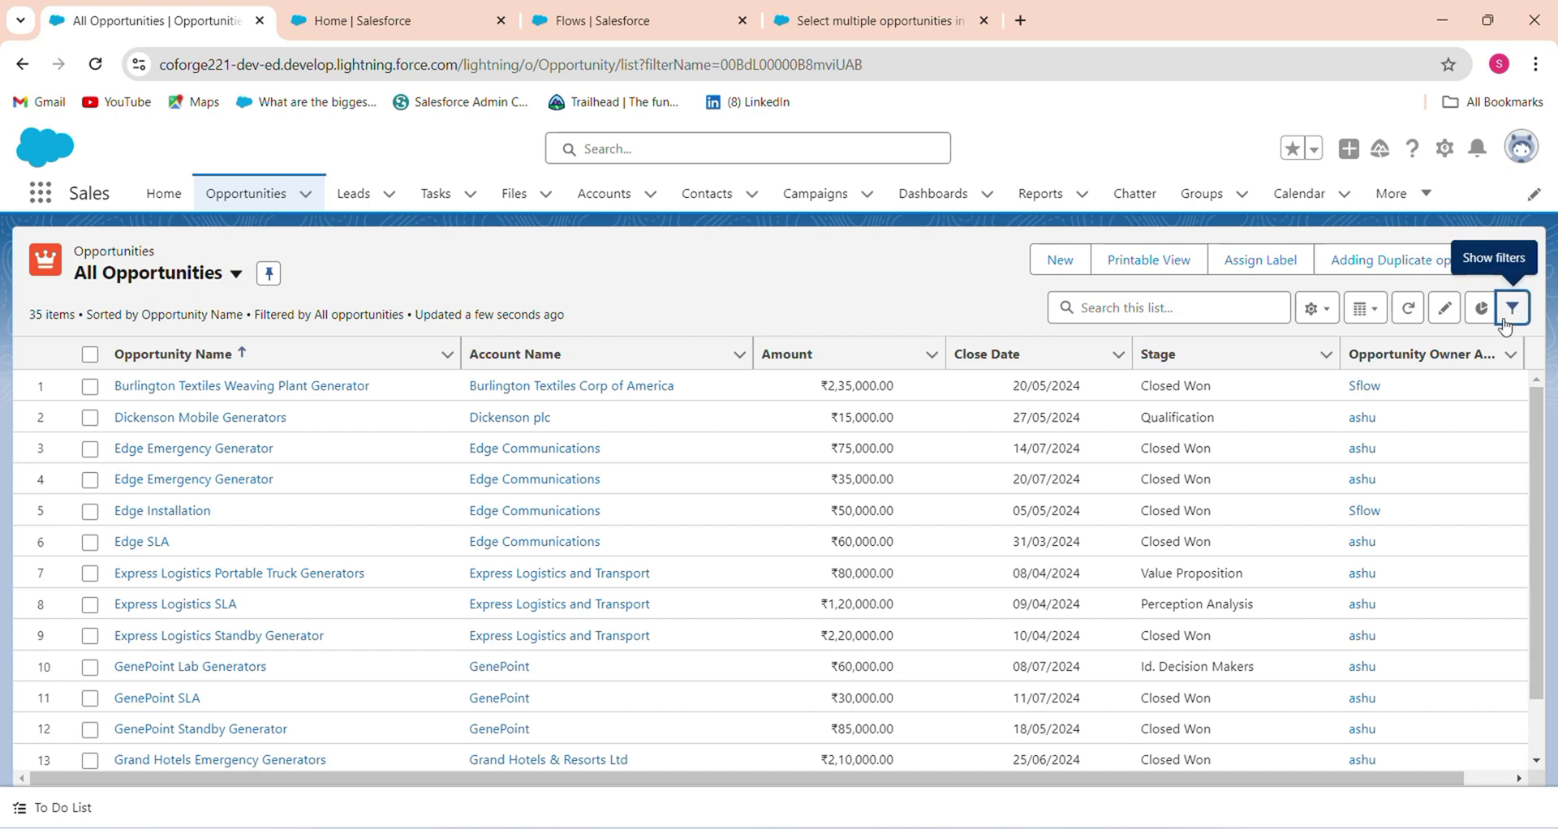
{"action": "left_click", "coordinate": [1511, 325]}
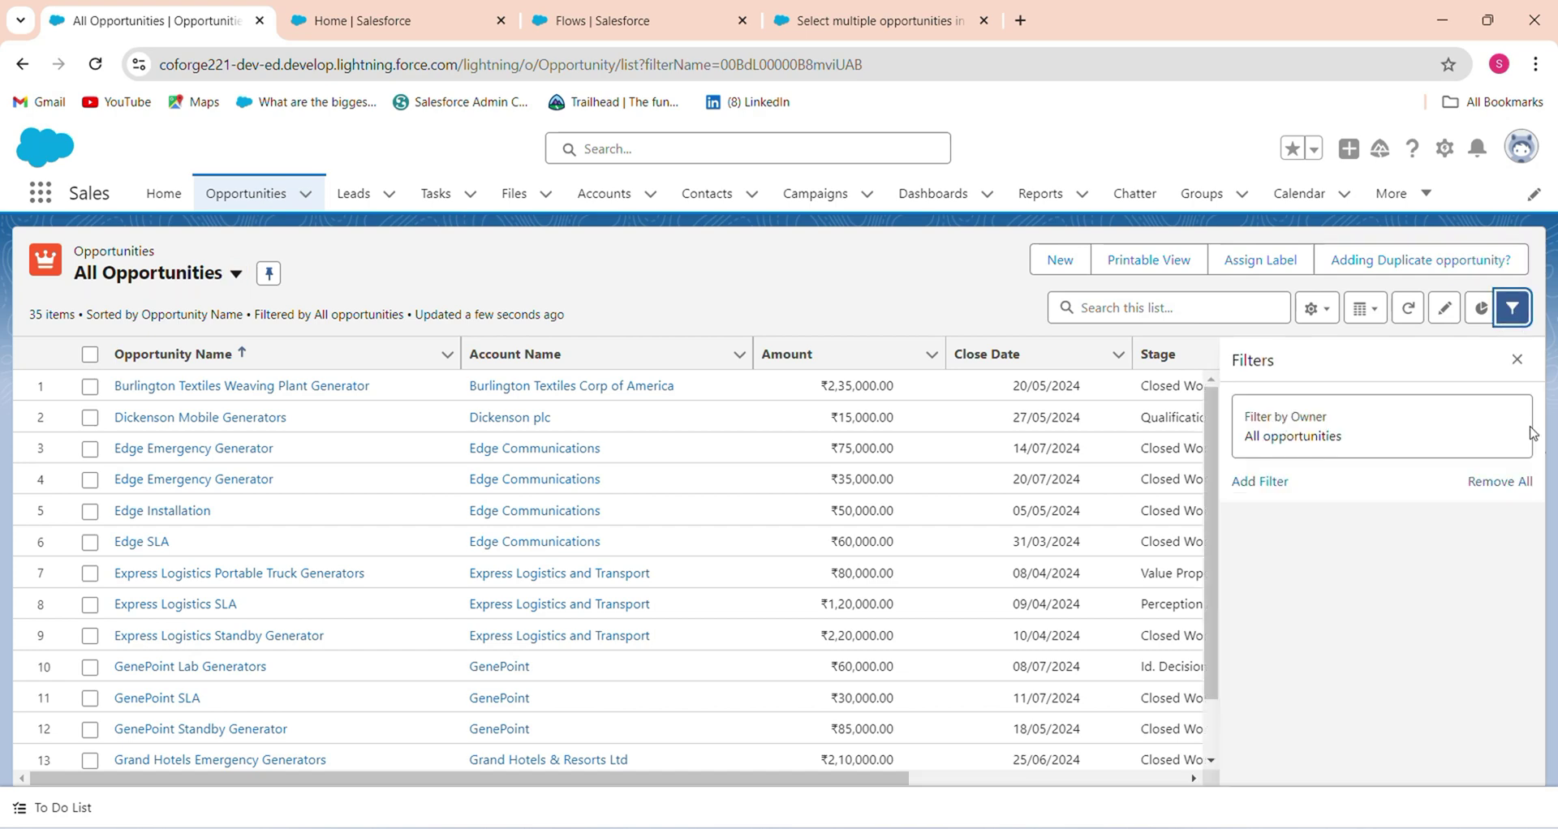
{"action": "left_click", "coordinate": [1516, 359]}
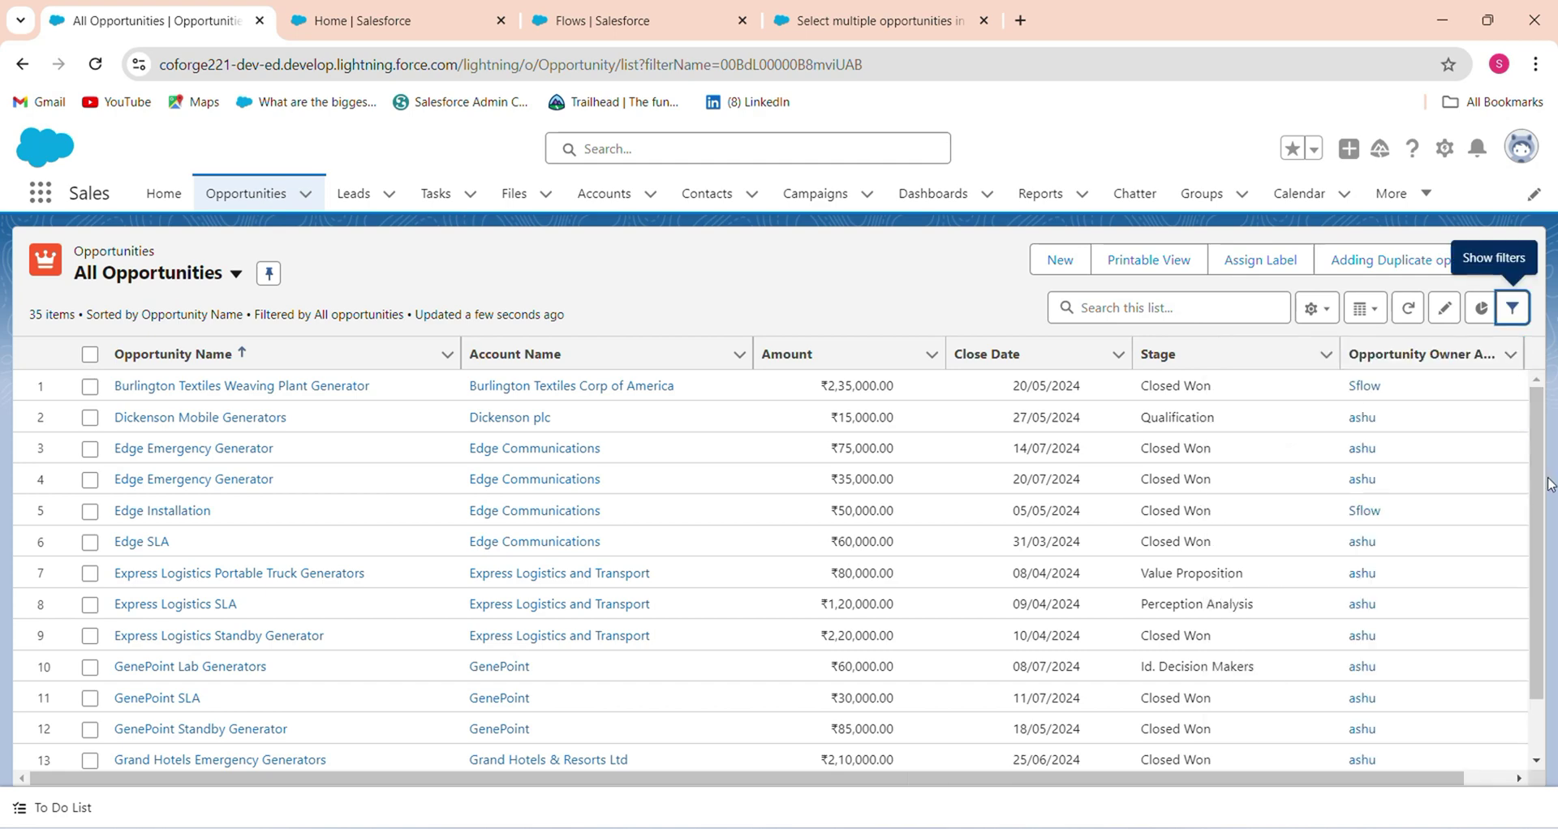
{"action": "scroll", "coordinate": [1530, 625], "scroll_direction": "down", "scroll_amount": 1}
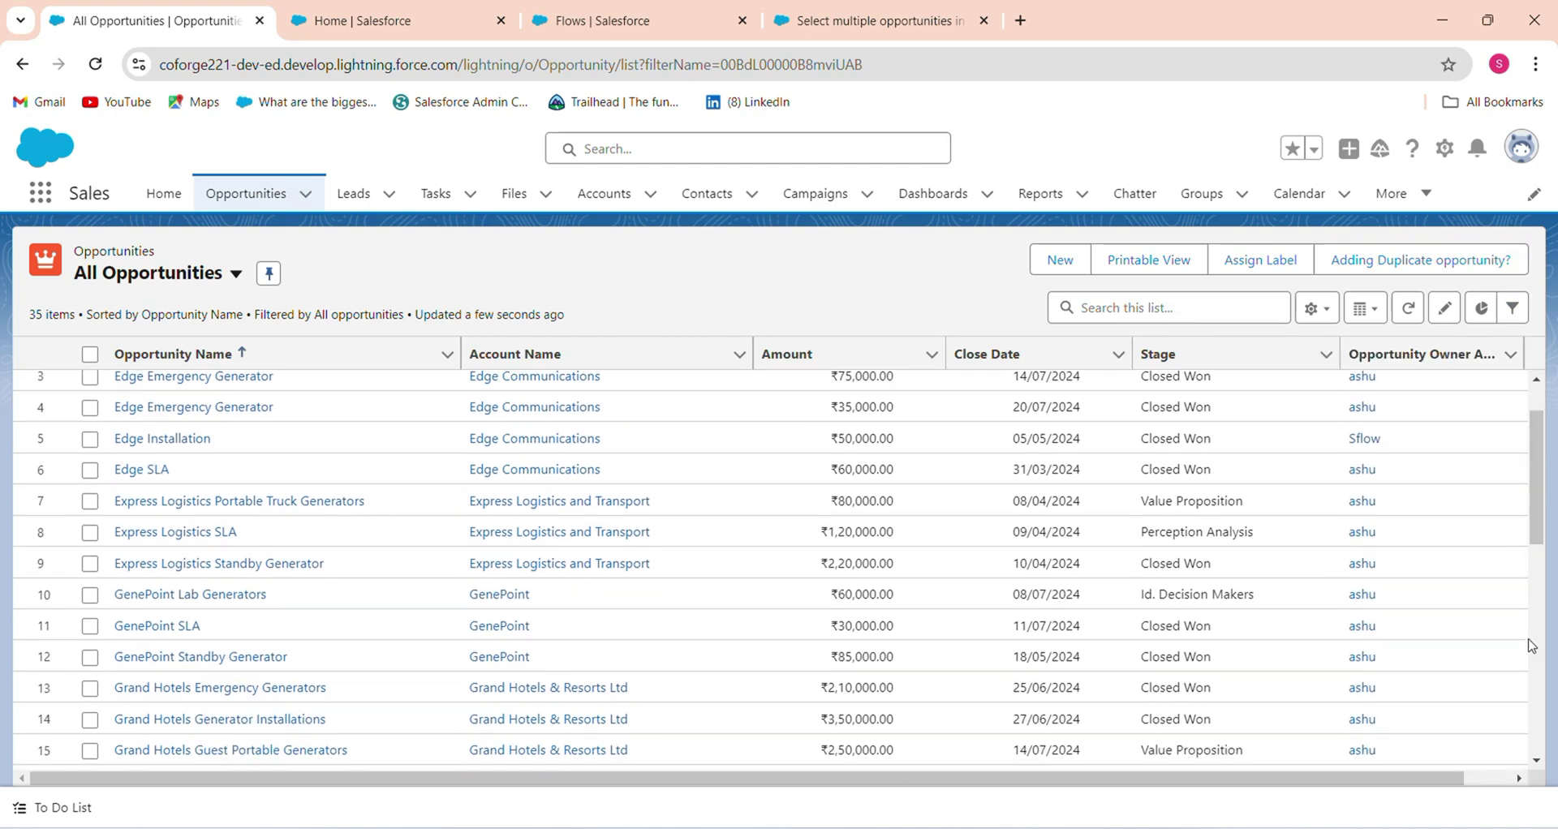
{"action": "scroll", "coordinate": [1530, 647], "scroll_direction": "down", "scroll_amount": 4}
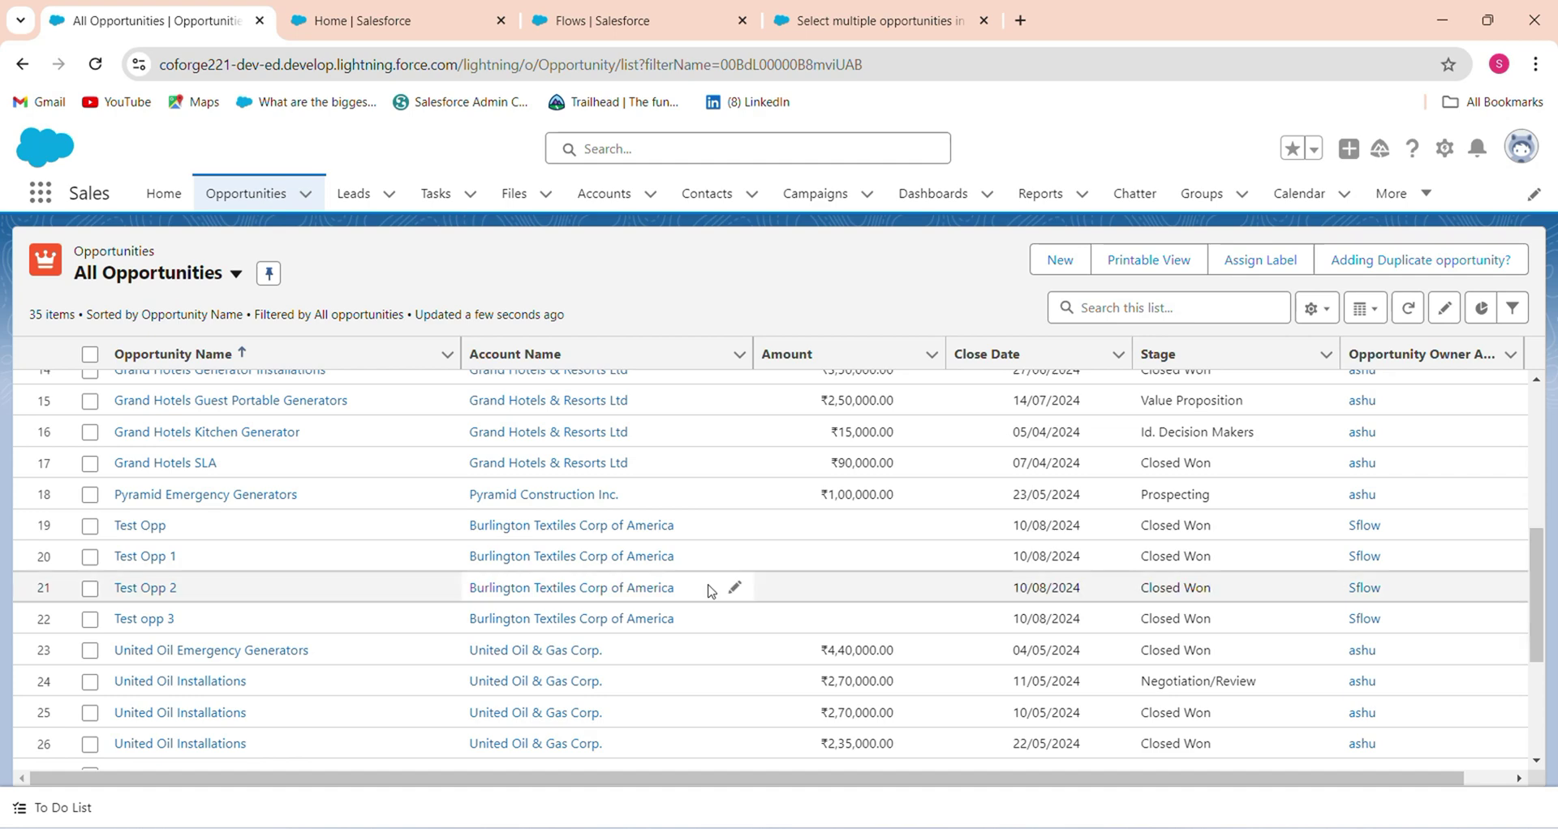